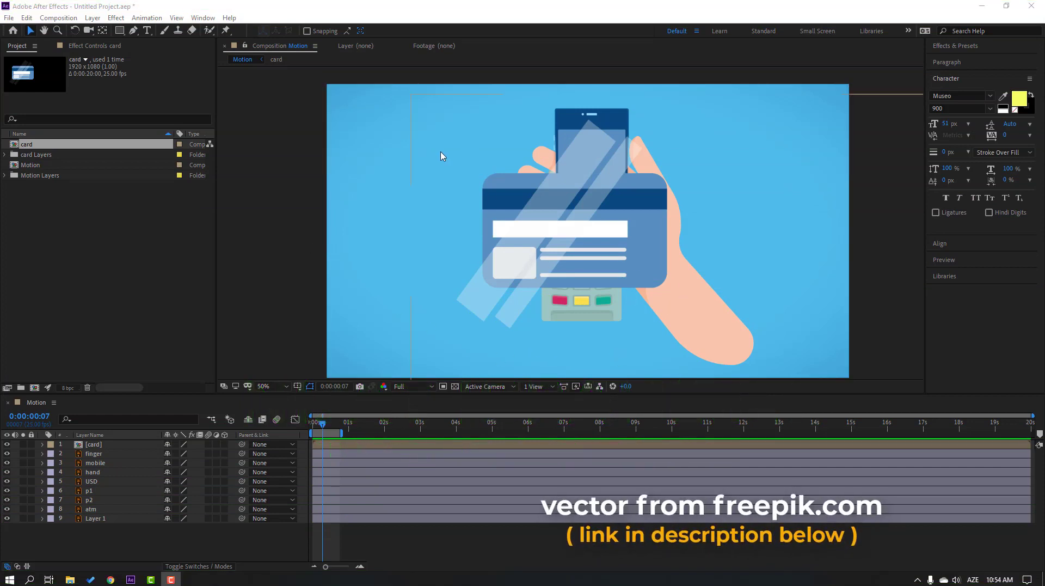
Step: Hide the [card] and atm layers in the Motion comp
{"action": "left_click", "coordinate": [79, 529]}
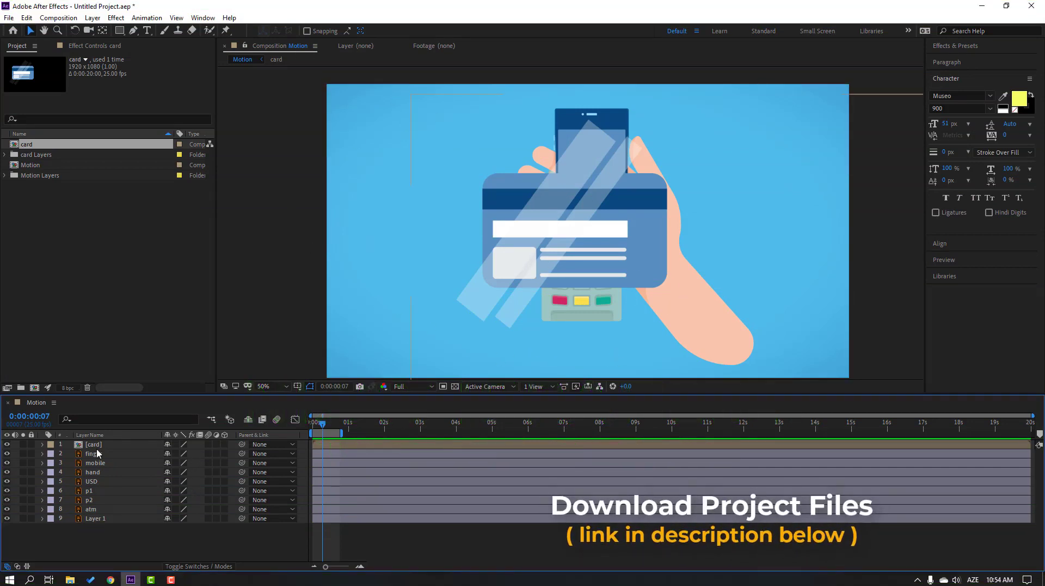
{"action": "left_click", "coordinate": [92, 444]}
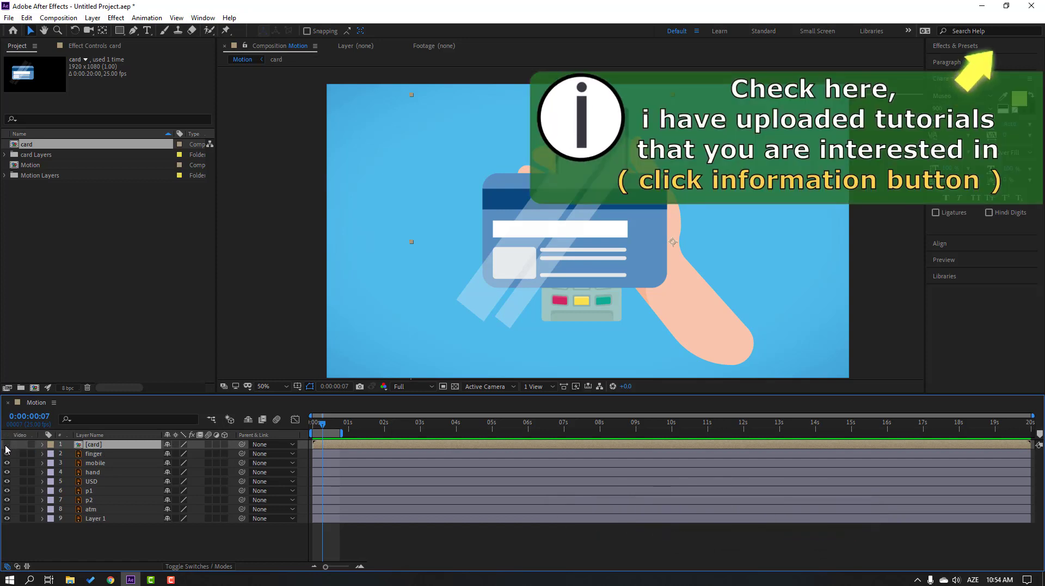
{"action": "left_click", "coordinate": [7, 444]}
{"action": "left_click", "coordinate": [89, 509]}
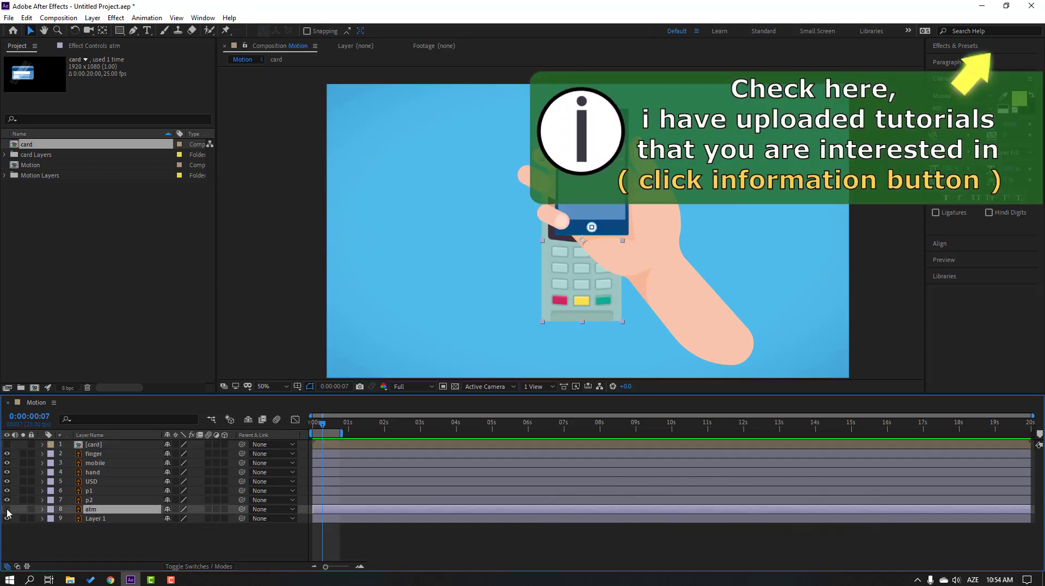
{"action": "left_click", "coordinate": [7, 509]}
Step: Hide the p1, p2 and USD layers
{"action": "left_click", "coordinate": [89, 509], "text": "ctrl"}
{"action": "left_click", "coordinate": [91, 500], "text": "ctrl"}
{"action": "left_click", "coordinate": [93, 491], "text": "ctrl"}
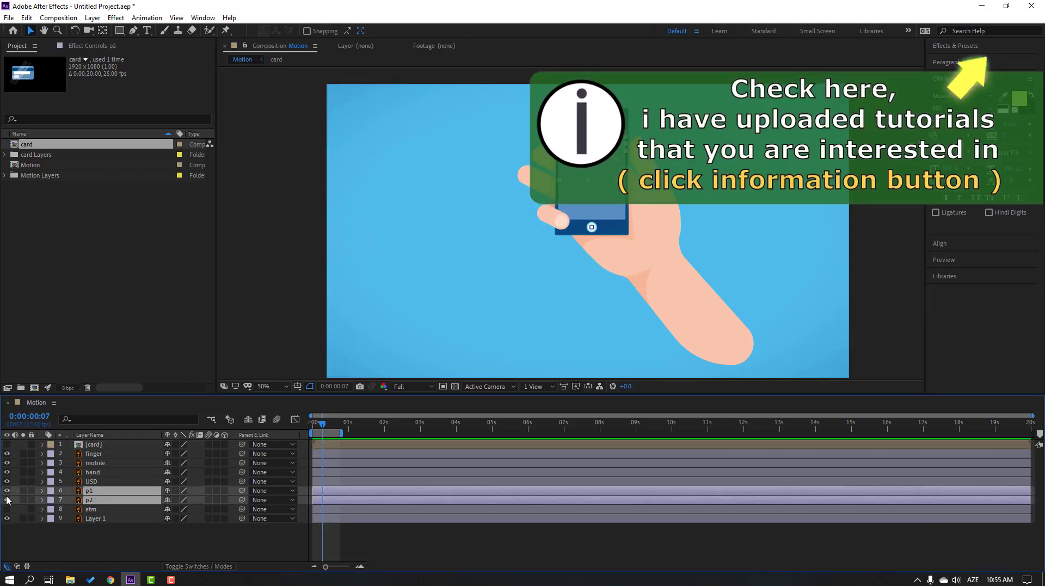
{"action": "left_click_drag", "start_coordinate": [6, 499], "coordinate": [6, 490]}
{"action": "left_click", "coordinate": [63, 537]}
{"action": "left_click", "coordinate": [92, 481]}
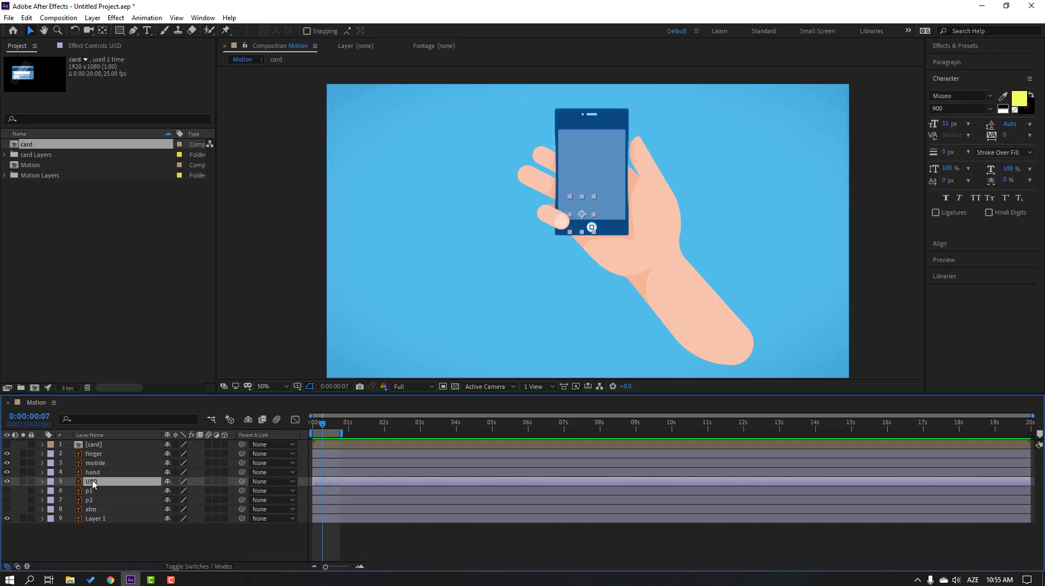
{"action": "left_click", "coordinate": [6, 482]}
Step: Select the layers from USD down through atm together
{"action": "left_click", "coordinate": [86, 547]}
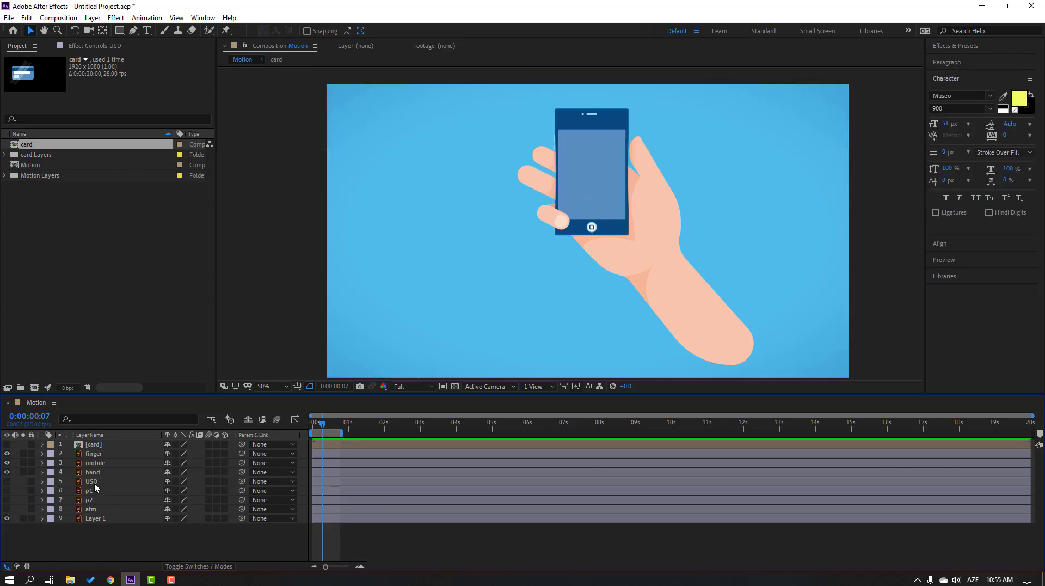
{"action": "left_click", "coordinate": [95, 485]}
{"action": "left_click", "coordinate": [103, 510], "text": "shift"}
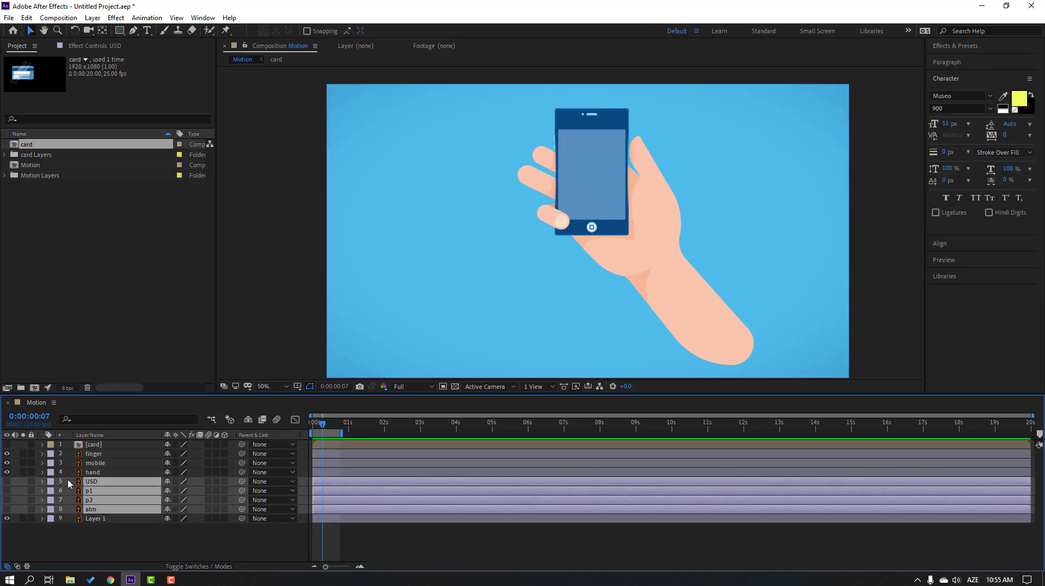
Step: Pre-compose the selected USD, p1, p2 and atm layers into a precomp named ATM
{"action": "right_click", "coordinate": [92, 500]}
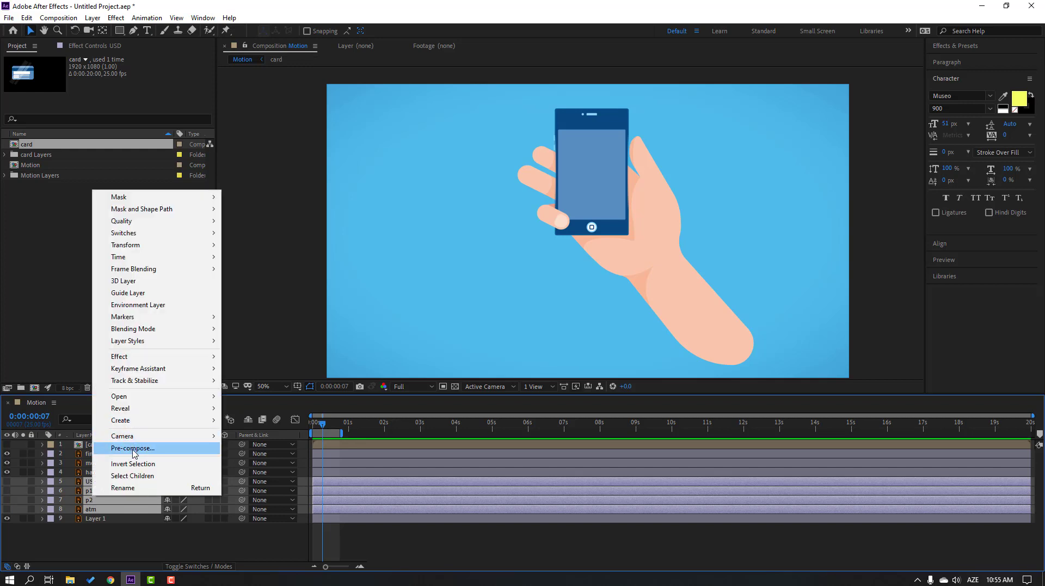
{"action": "left_click", "coordinate": [132, 448]}
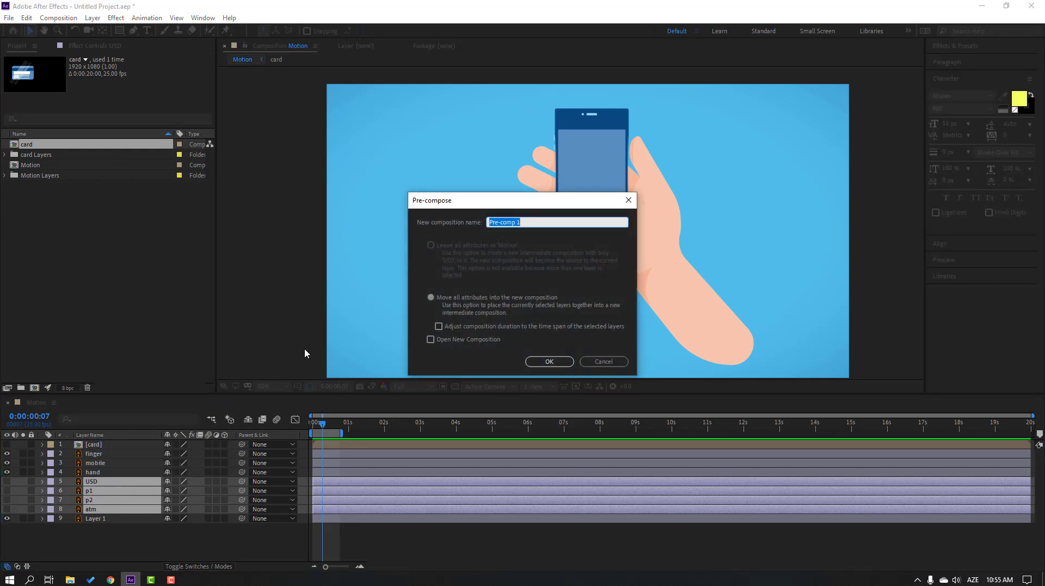
{"action": "type", "text": "ATM"}
{"action": "left_click", "coordinate": [549, 360]}
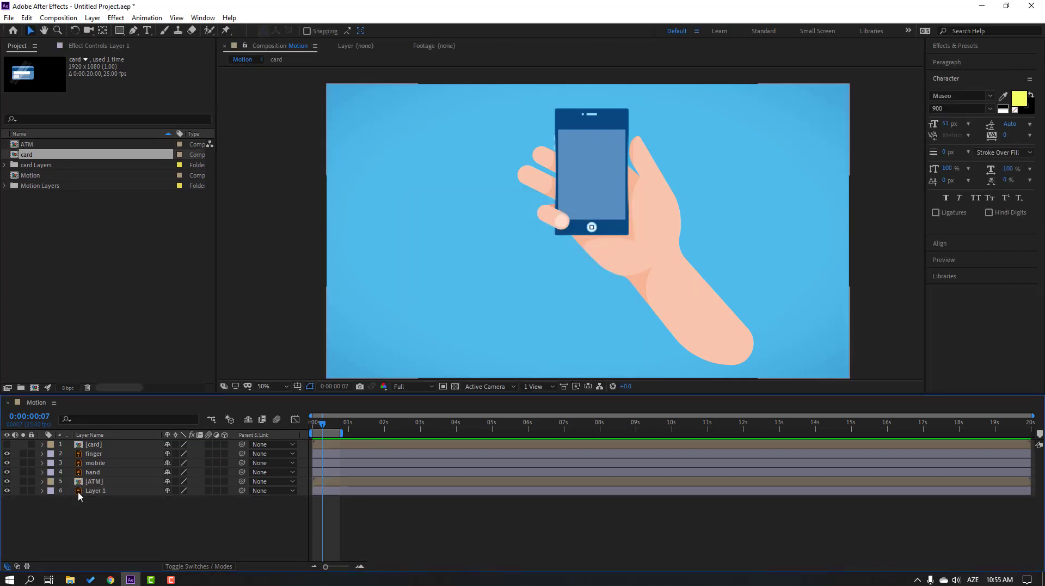
Step: Rename Layer 1 to BG and lock it
{"action": "left_click", "coordinate": [78, 491]}
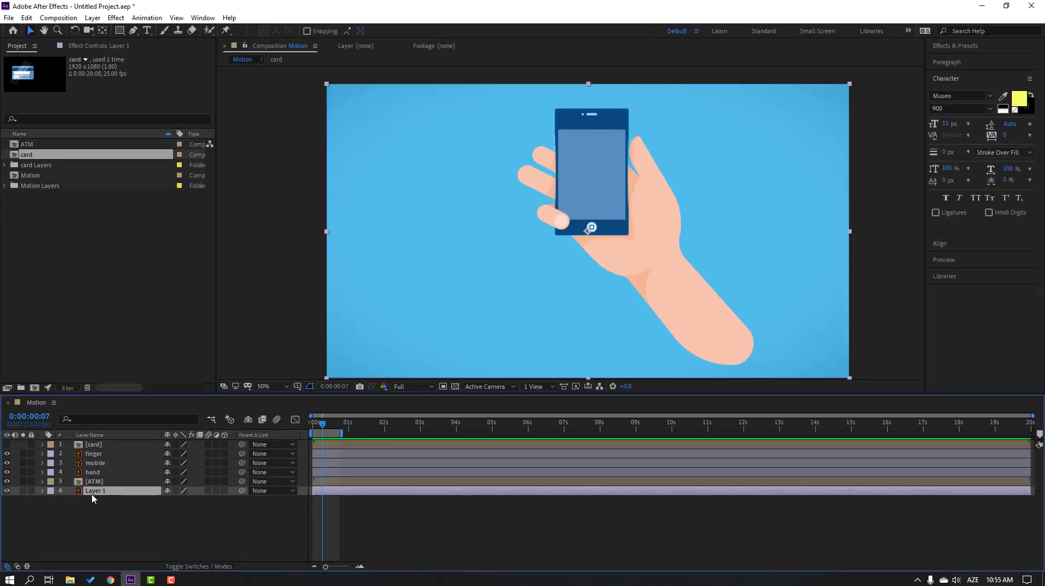
{"action": "key", "text": "Return"}
{"action": "left_click", "coordinate": [97, 522]}
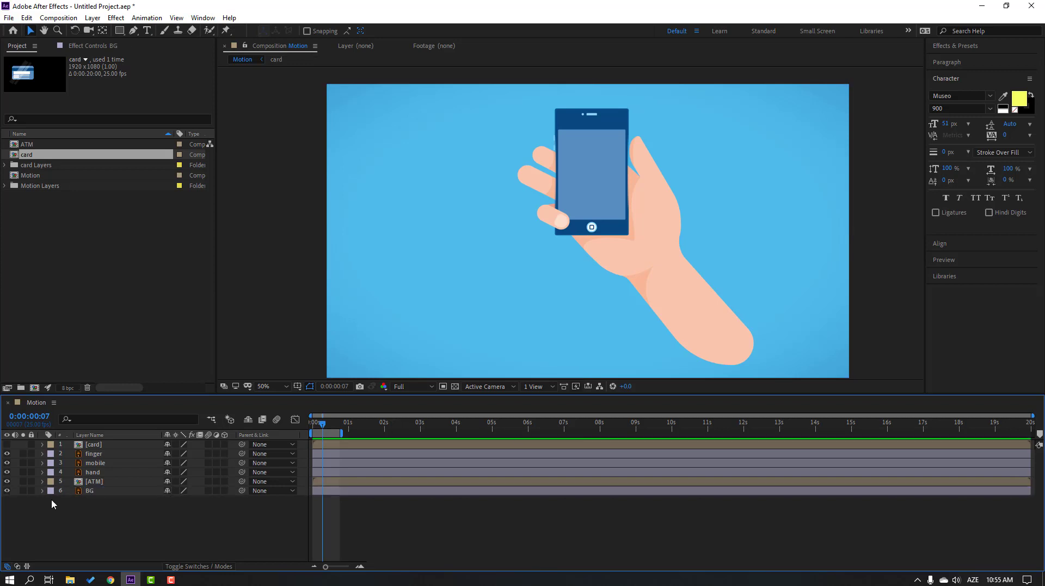
{"action": "left_click", "coordinate": [31, 490]}
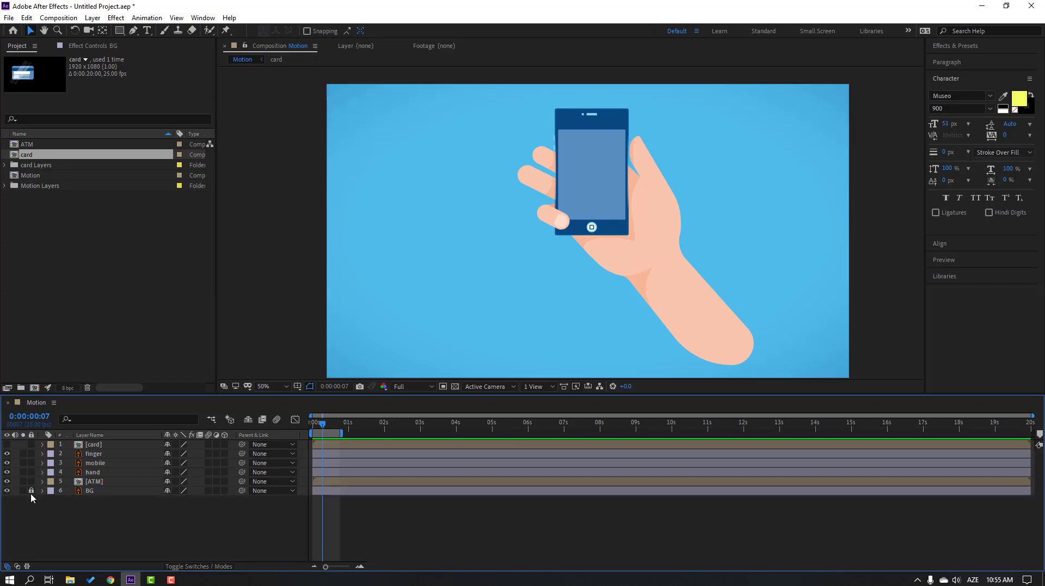
Step: Inside the ATM precomp, switch on all four layers, then go back to Motion
{"action": "double_click", "coordinate": [90, 482]}
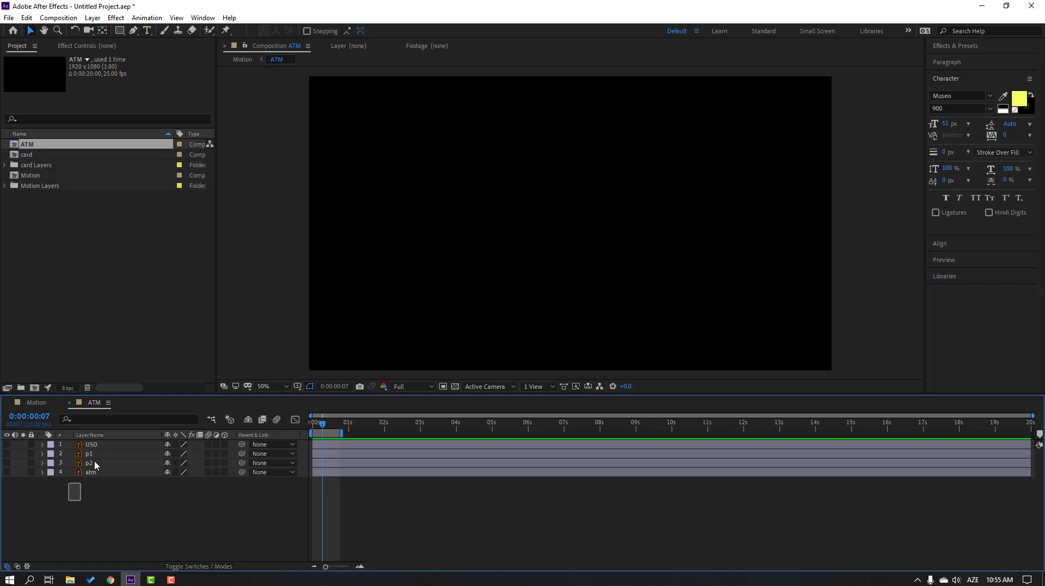
{"action": "left_click_drag", "start_coordinate": [73, 487], "coordinate": [7, 472]}
{"action": "left_click", "coordinate": [147, 517]}
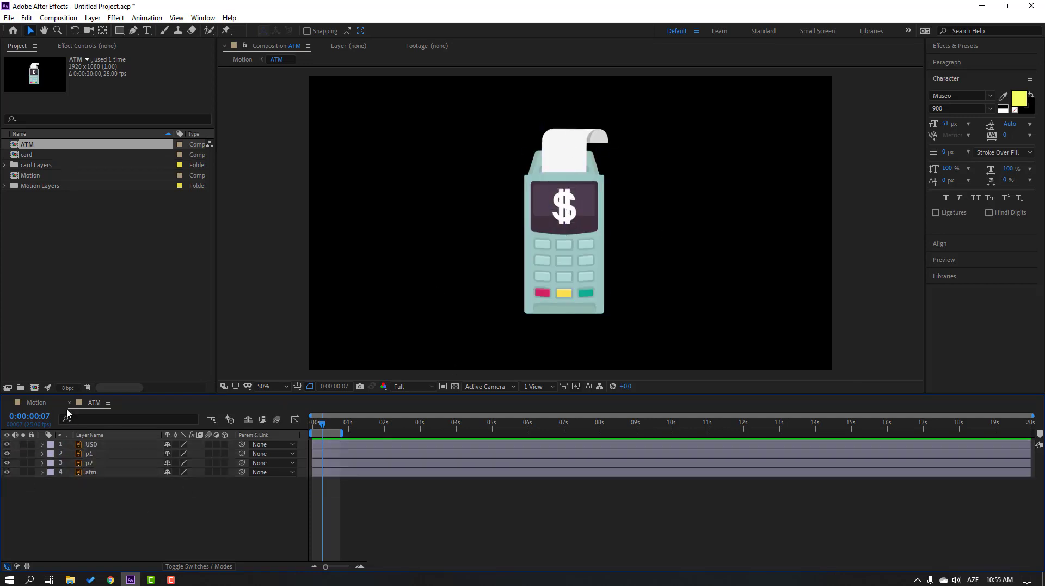
{"action": "left_click", "coordinate": [69, 403]}
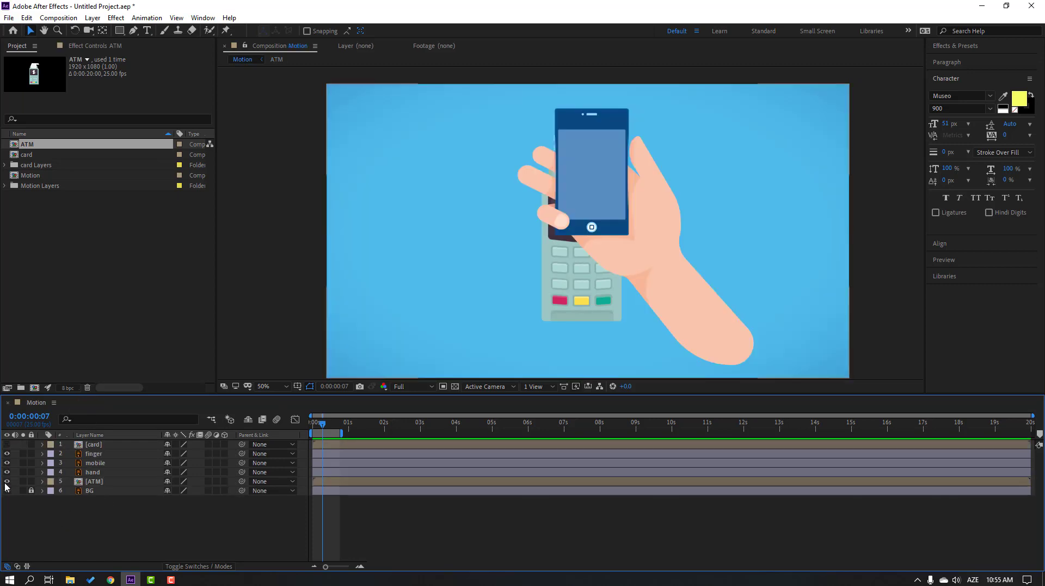
Step: Parent the finger and mobile layers to the hand layer
{"action": "left_click", "coordinate": [99, 464]}
{"action": "left_click", "coordinate": [92, 454], "text": "ctrl"}
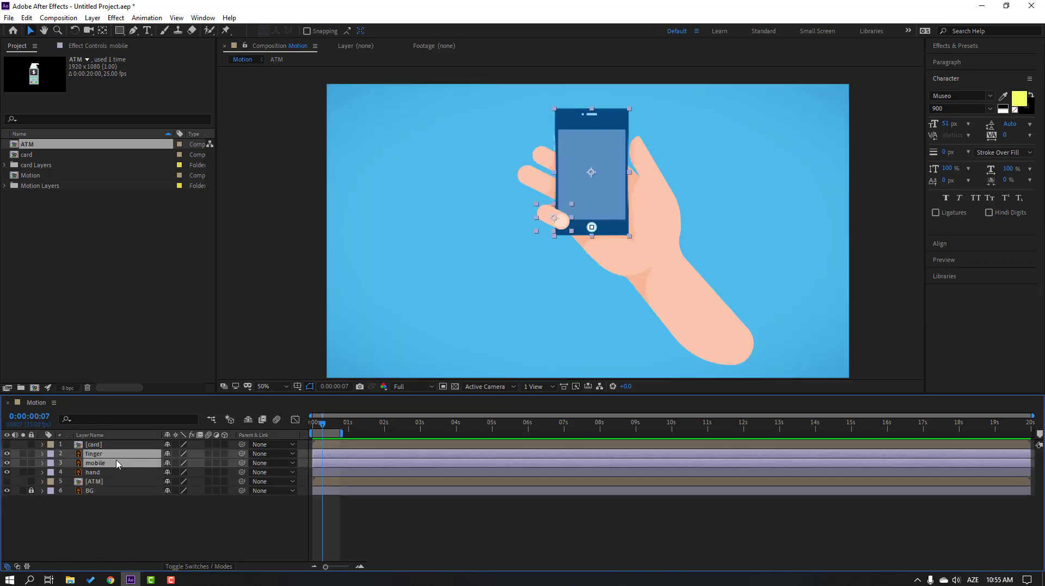
{"action": "left_click_drag", "start_coordinate": [244, 457], "coordinate": [98, 472]}
Step: Move the hand's anchor point to its lower end and lower the hand in frame
{"action": "left_click", "coordinate": [97, 473]}
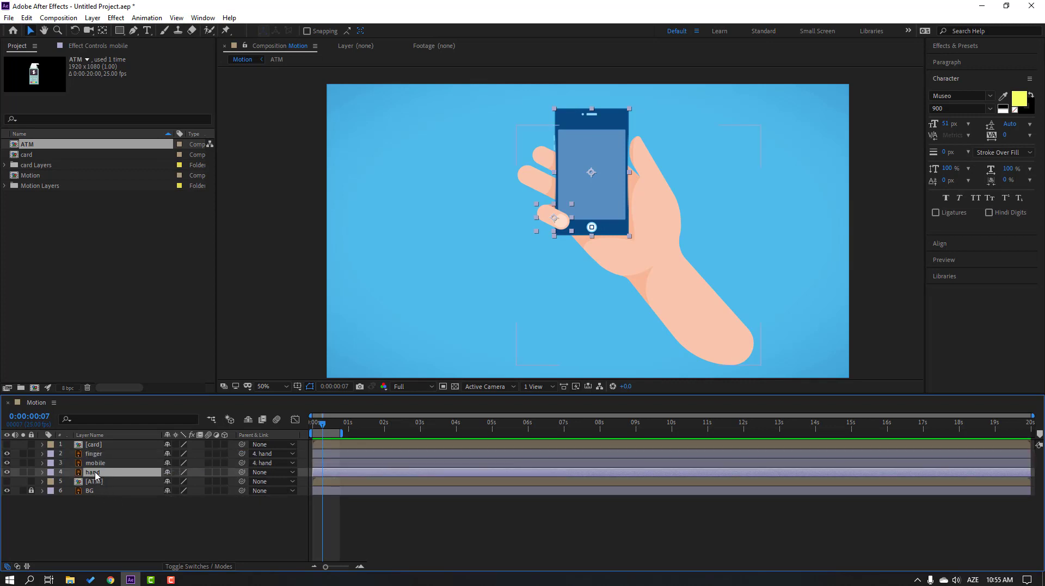
{"action": "left_click", "coordinate": [103, 31]}
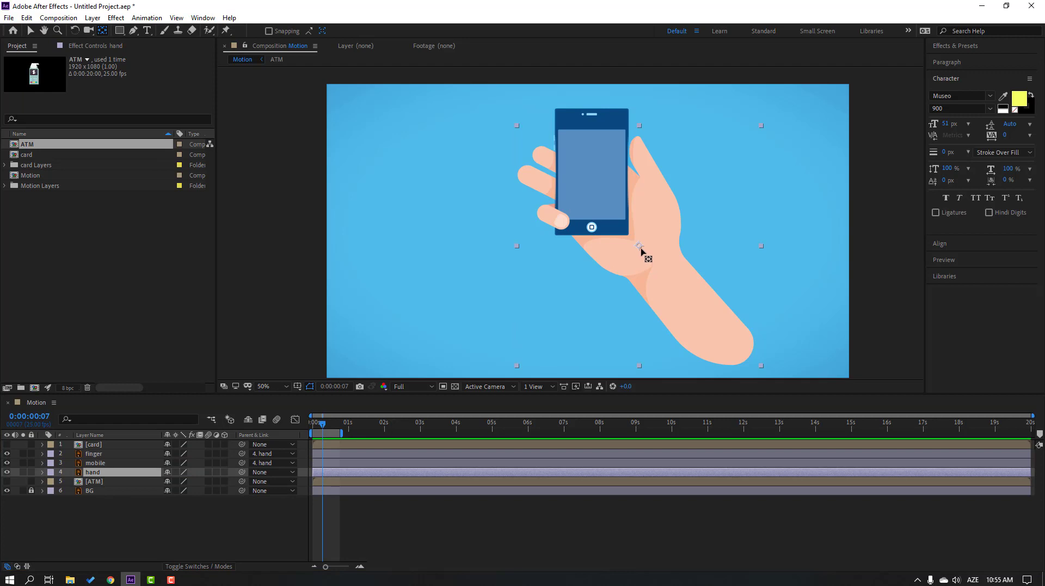
{"action": "left_click_drag", "start_coordinate": [640, 247], "coordinate": [739, 360]}
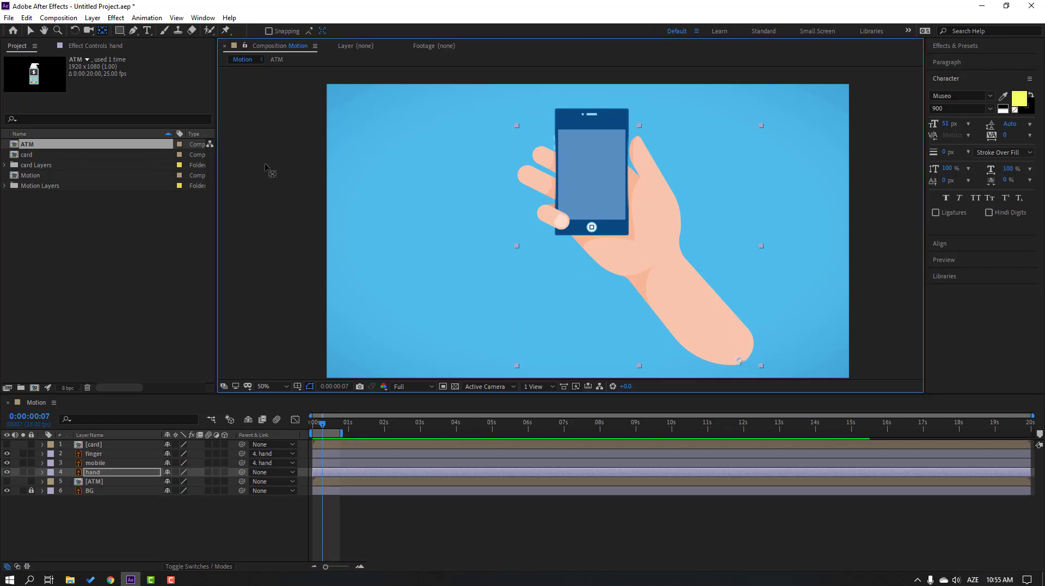
{"action": "key", "text": "v"}
{"action": "key", "text": "comma"}
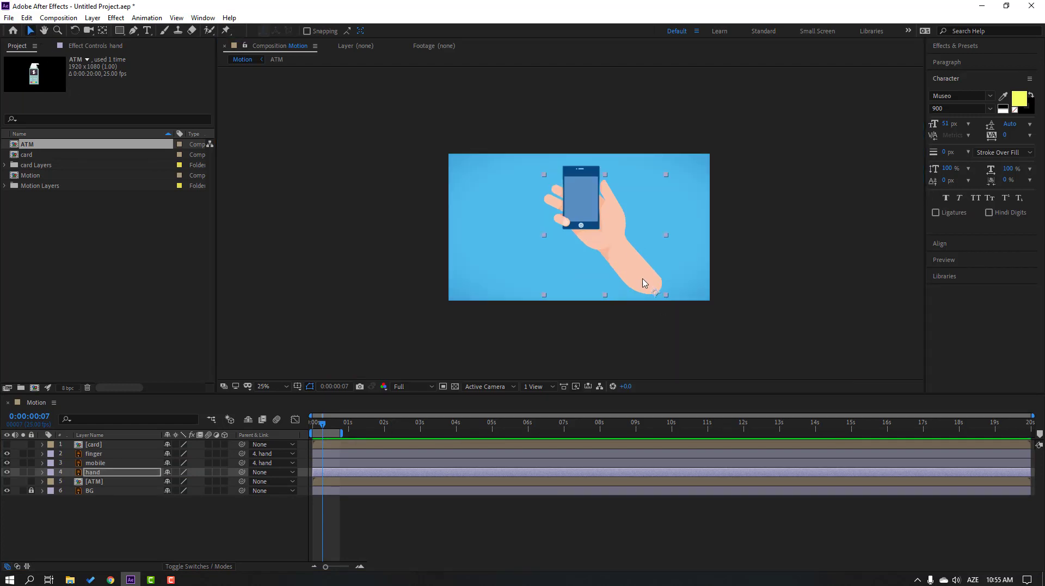
{"action": "left_click_drag", "start_coordinate": [643, 282], "coordinate": [596, 303]}
{"action": "scroll", "coordinate": [593, 313], "scroll_direction": "up", "scroll_amount": 2}
{"action": "left_click", "coordinate": [313, 424]}
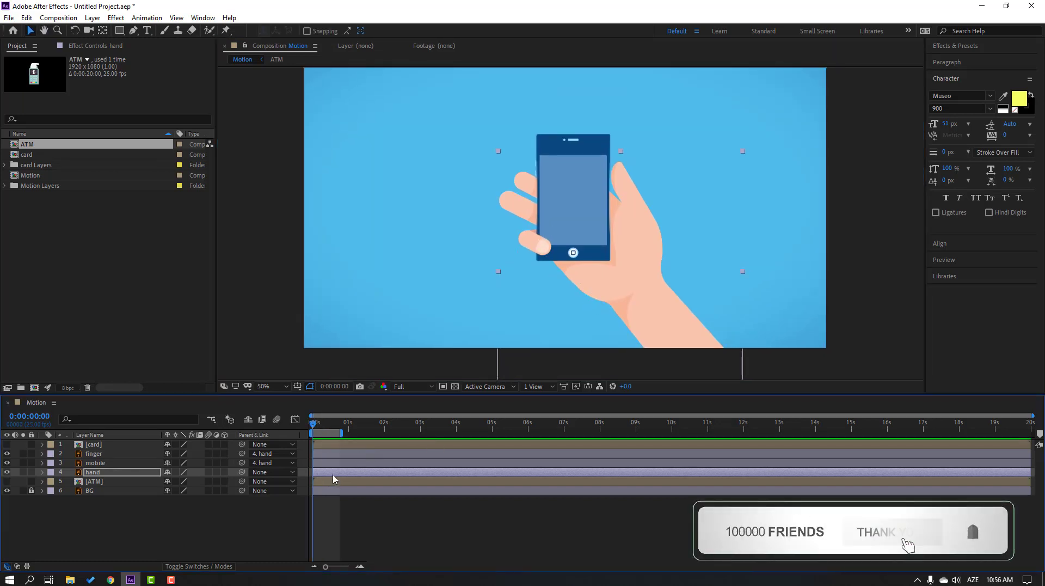
Step: Set the Motion comp duration to 0:00:10:00 and end the work area at 4 seconds
{"action": "left_click", "coordinate": [163, 534]}
{"action": "right_click", "coordinate": [84, 529]}
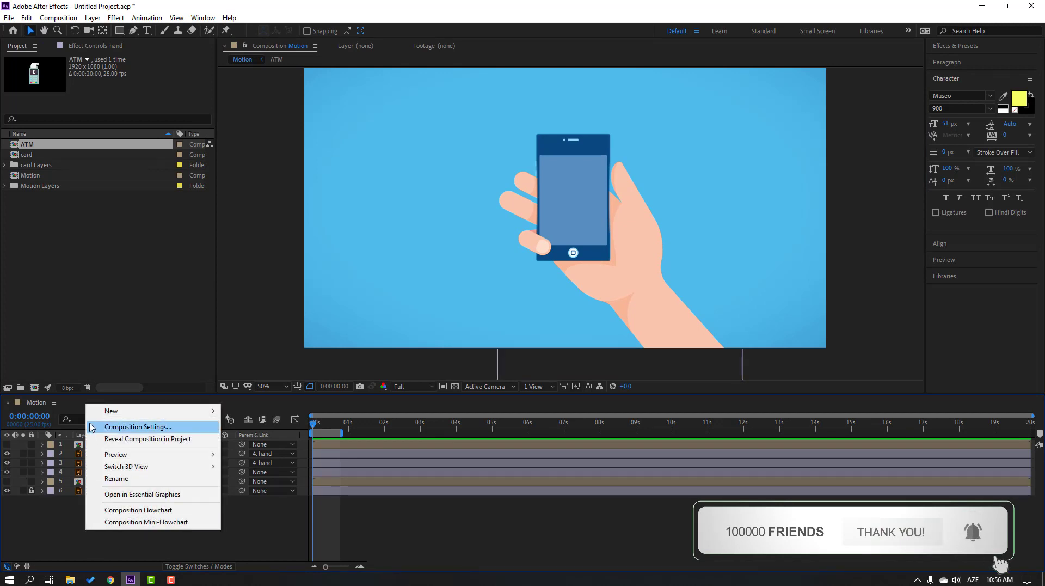
{"action": "left_click", "coordinate": [92, 427]}
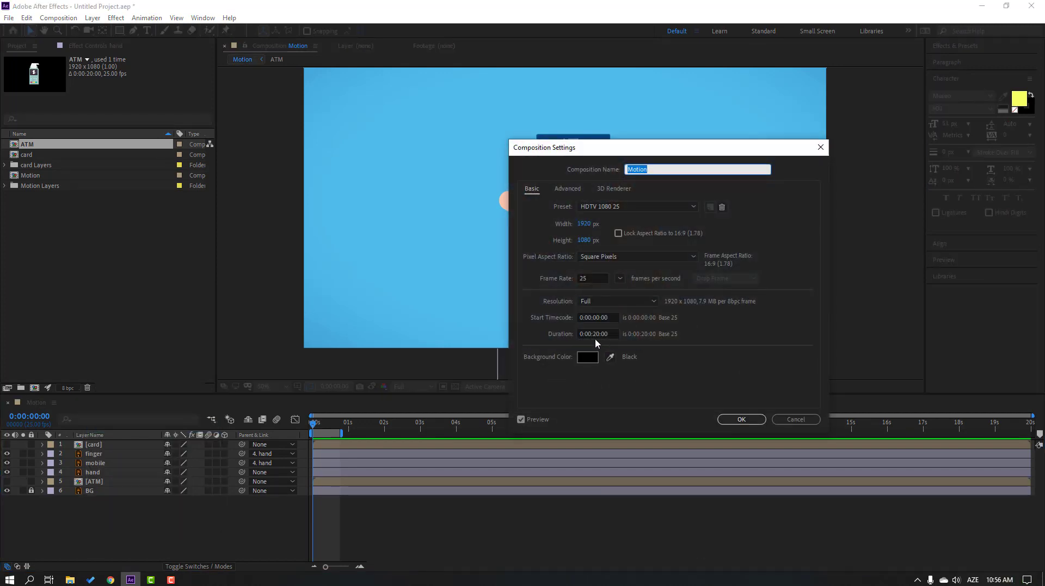
{"action": "left_click", "coordinate": [596, 336]}
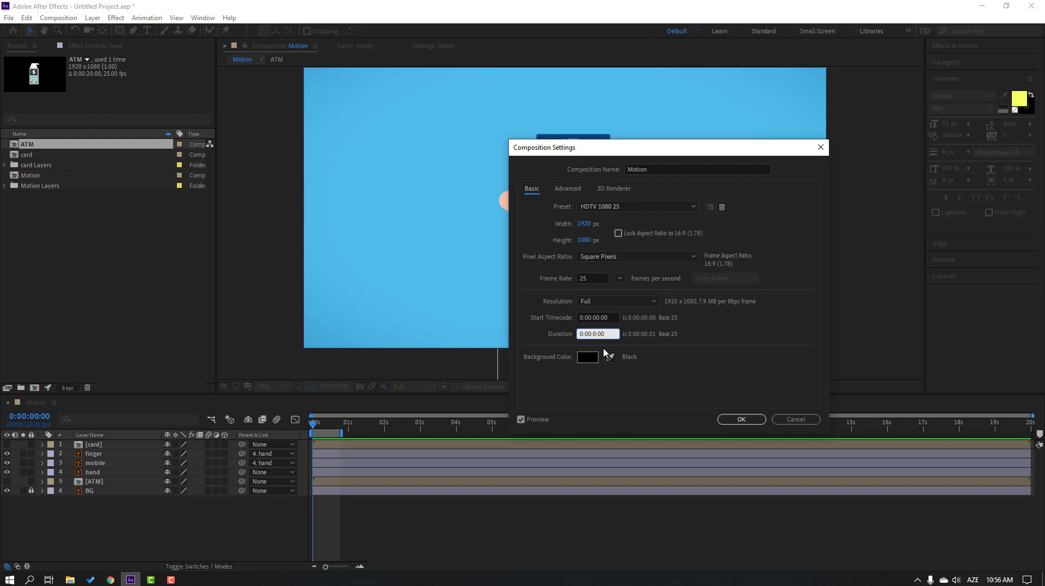
{"action": "left_click", "coordinate": [746, 420]}
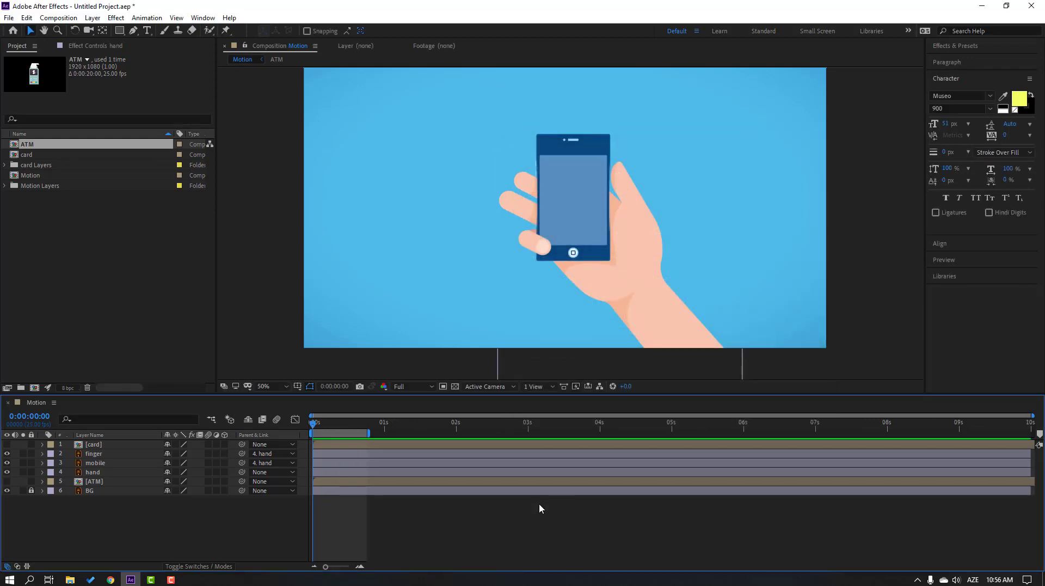
{"action": "mouse_move", "coordinate": [370, 433]}
{"action": "left_mouse_down"}
{"action": "mouse_move", "coordinate": [669, 434]}
{"action": "mouse_move", "coordinate": [601, 434]}
{"action": "left_mouse_up"}
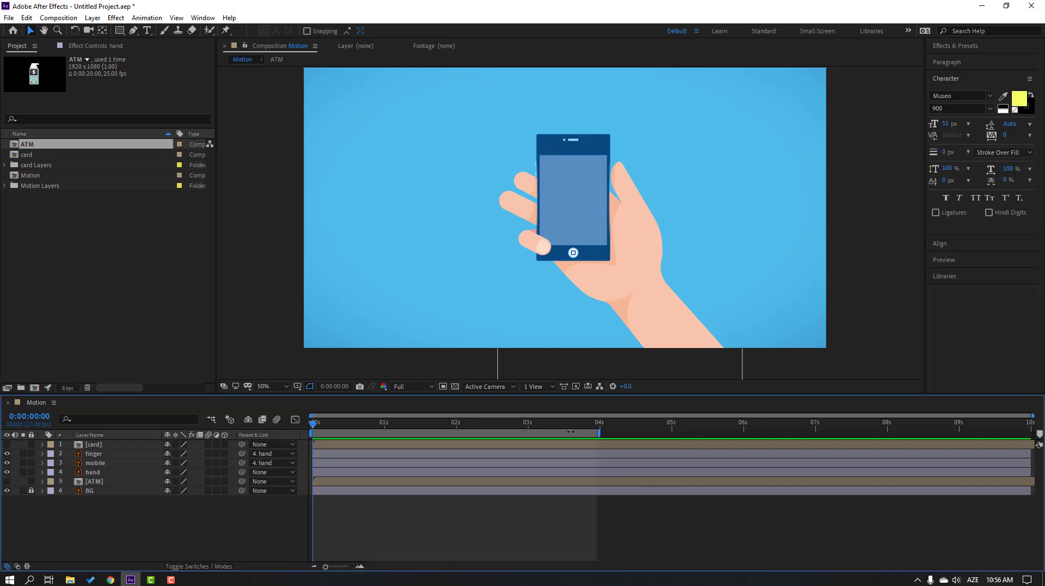
Step: Keyframe the hand's Rotation at about -59° at the start and 20° at frame 10
{"action": "left_click", "coordinate": [93, 474]}
{"action": "key", "text": "r"}
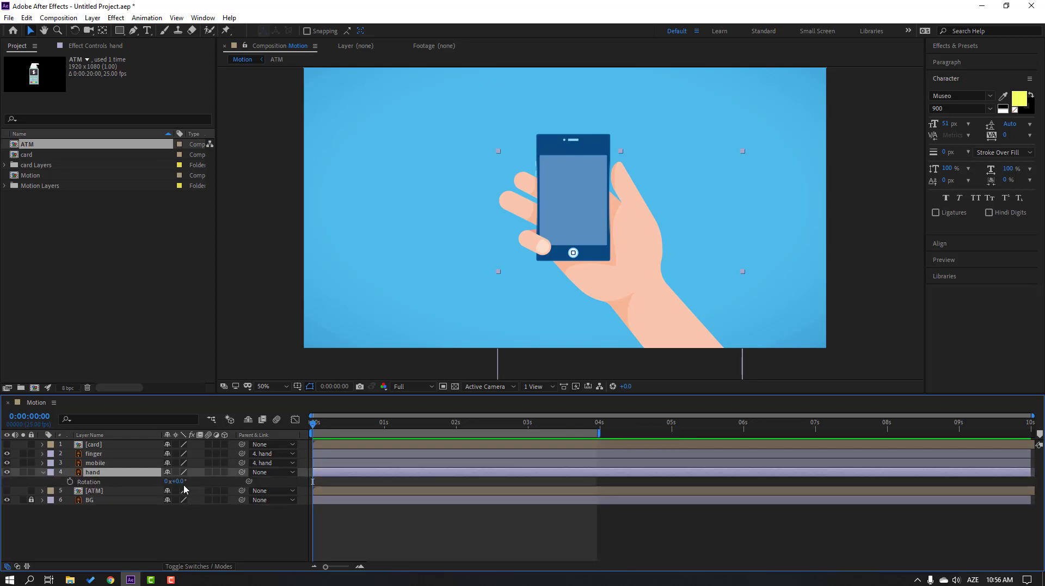
{"action": "left_click_drag", "start_coordinate": [184, 488], "coordinate": [158, 493]}
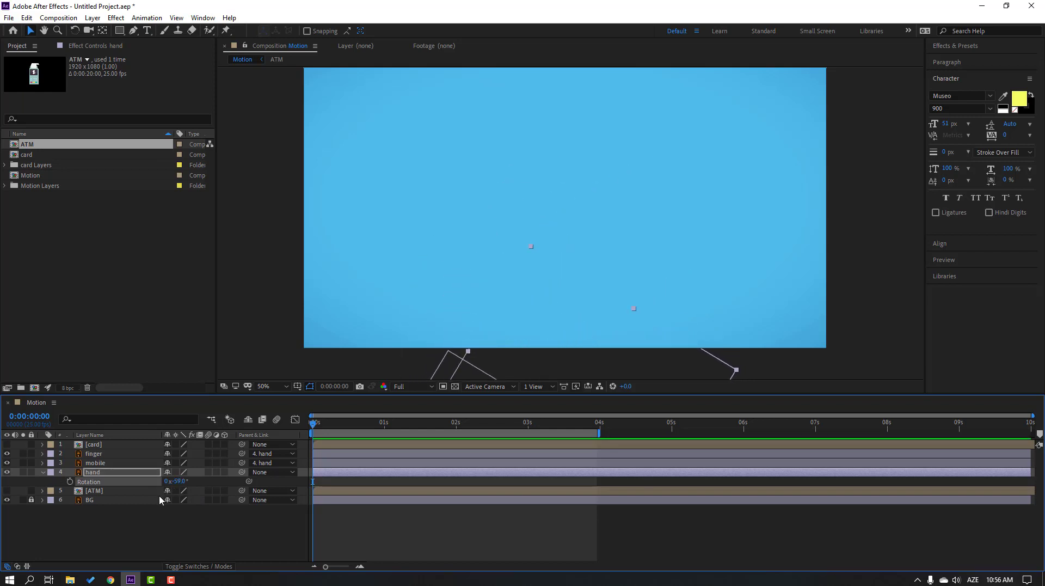
{"action": "left_click", "coordinate": [70, 482]}
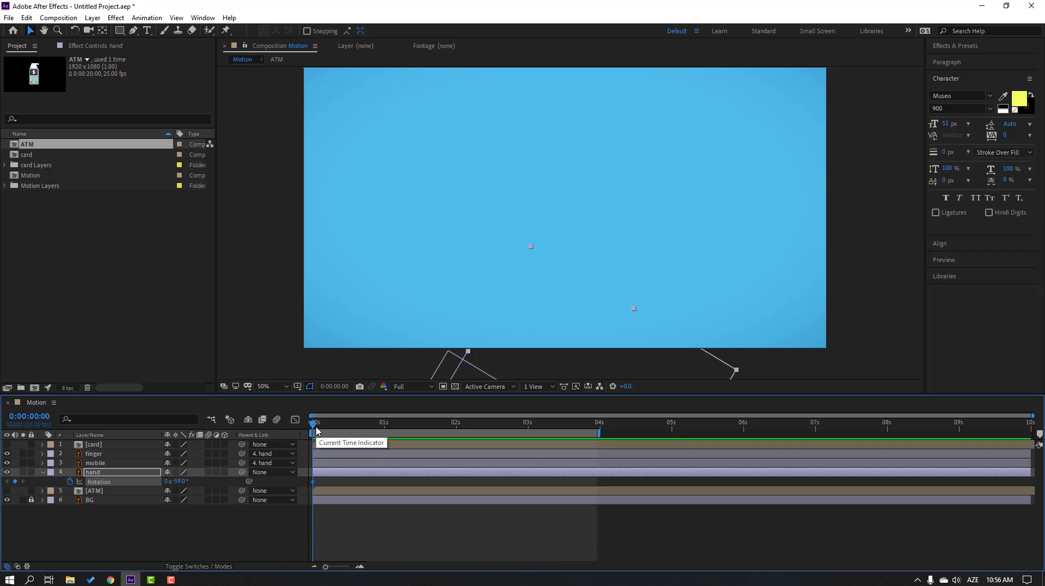
{"action": "key", "text": "shift+Page_Down"}
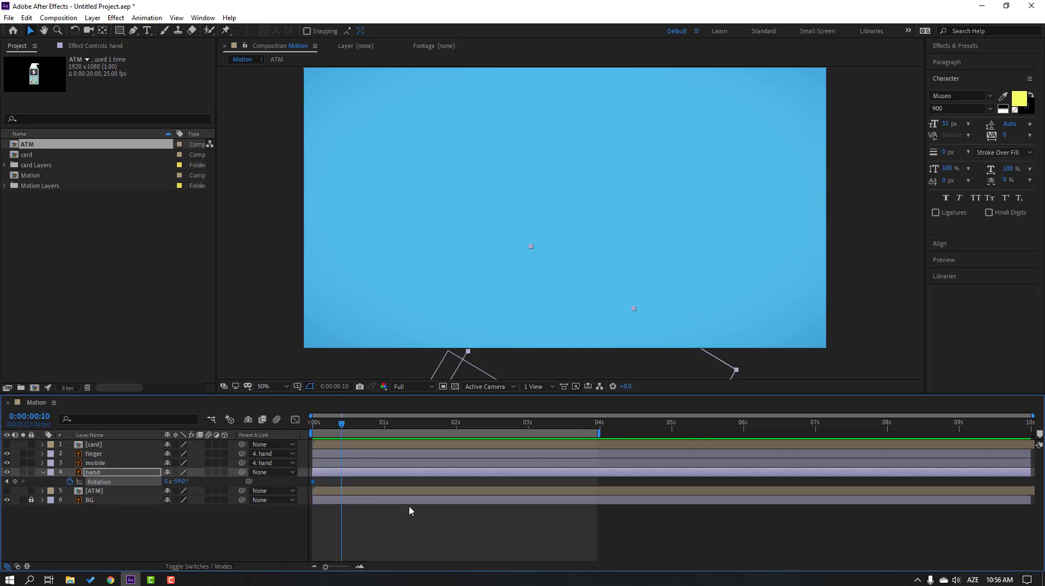
{"action": "left_click_drag", "start_coordinate": [177, 481], "coordinate": [211, 475]}
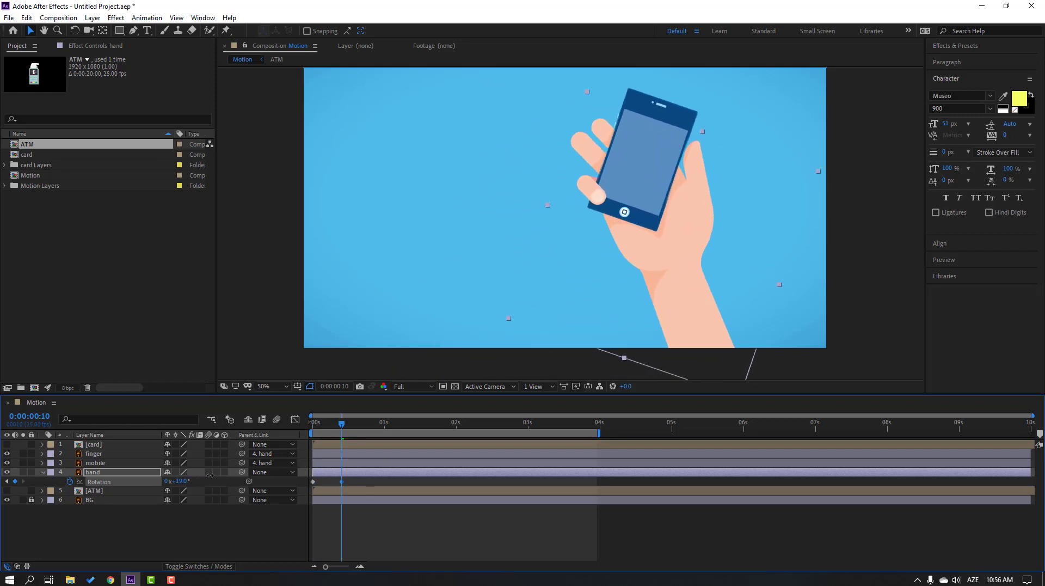
{"action": "left_click", "coordinate": [182, 482]}
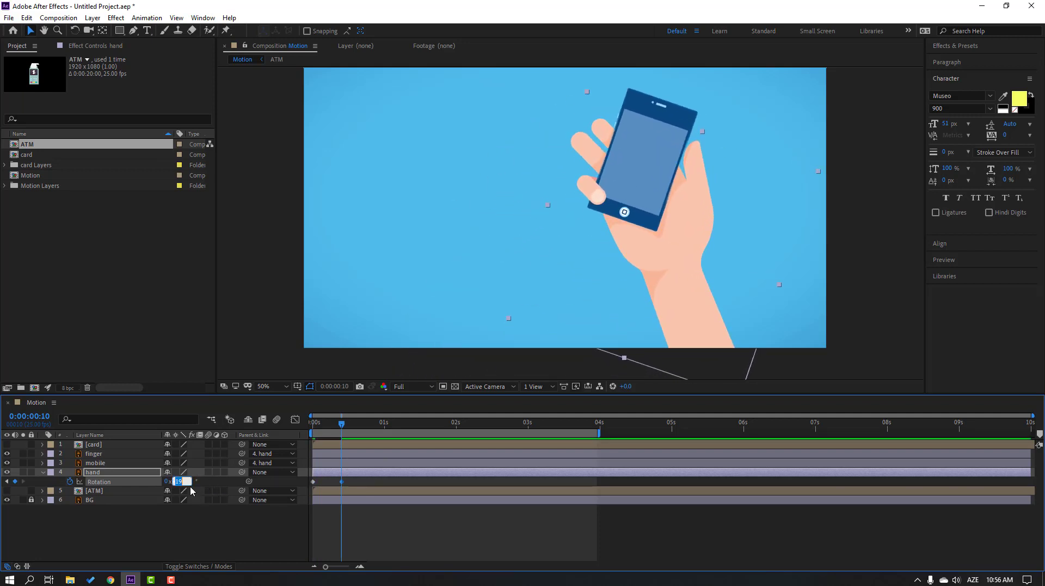
{"action": "key", "text": "Return"}
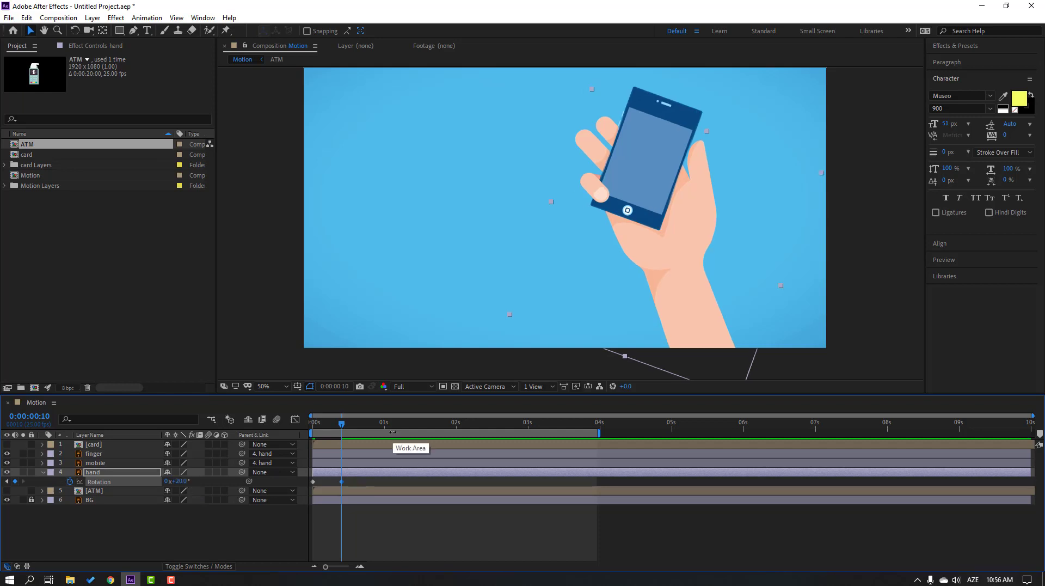
Step: Add hand Rotation keyframes of -10°, 5°, -2.5° and 0° every ten frames
{"action": "key", "text": "shift+Page_Down"}
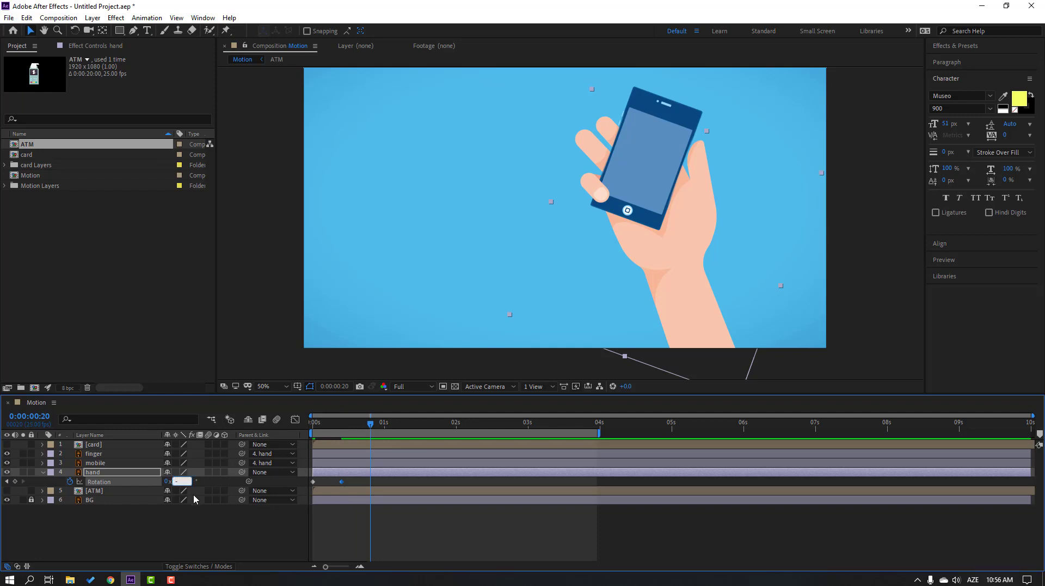
{"action": "key", "text": "Return"}
{"action": "left_click_drag", "start_coordinate": [375, 431], "coordinate": [399, 430]}
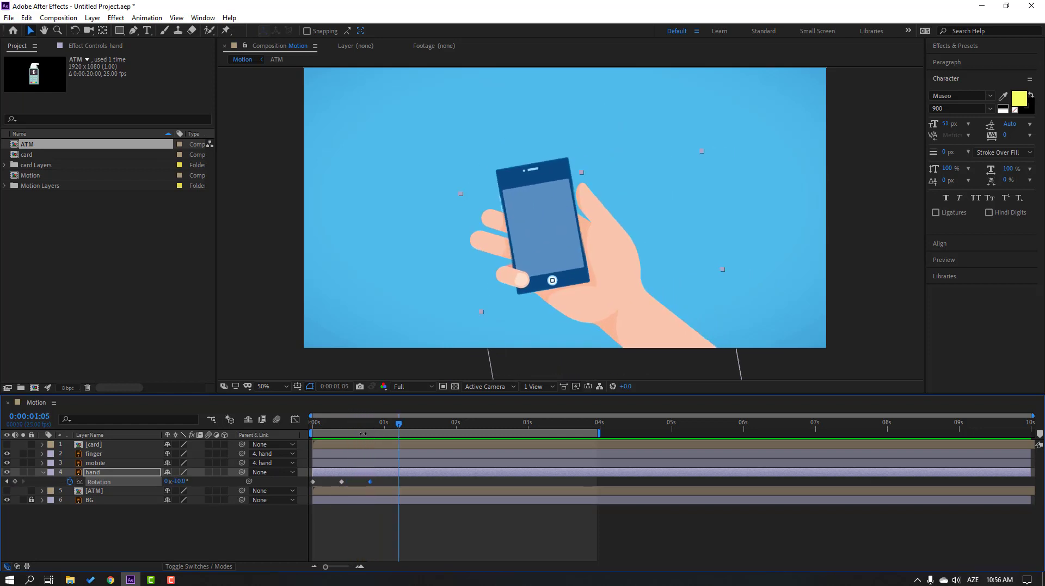
{"action": "left_click", "coordinate": [179, 481]}
{"action": "type", "text": "5"}
{"action": "key", "text": "Return"}
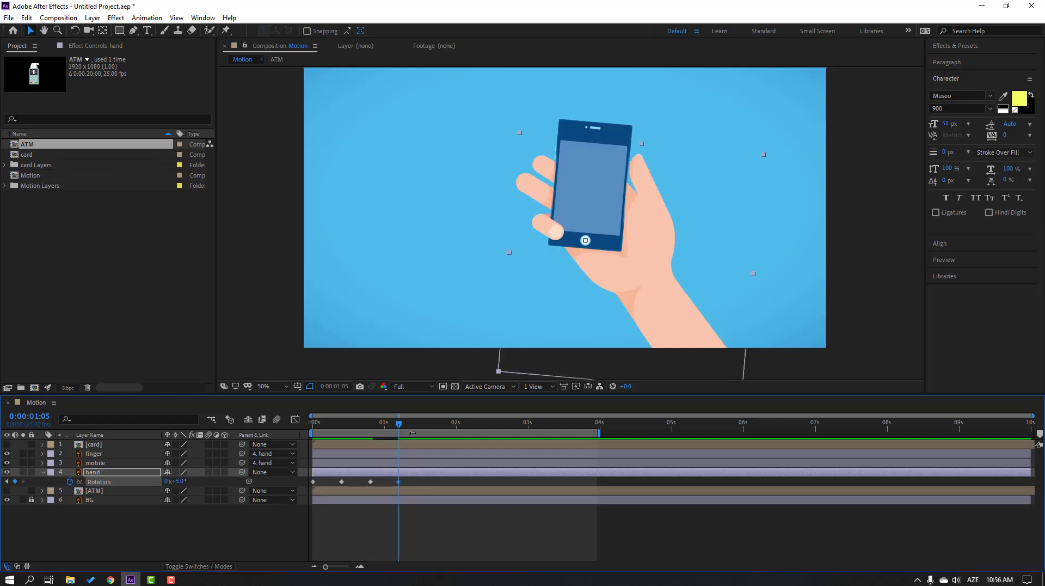
{"action": "key", "text": "shift+Page_Down"}
{"action": "left_click", "coordinate": [181, 481]}
{"action": "type", "text": "-2.5"}
{"action": "key", "text": "Return"}
{"action": "key", "text": "shift+Page_Down"}
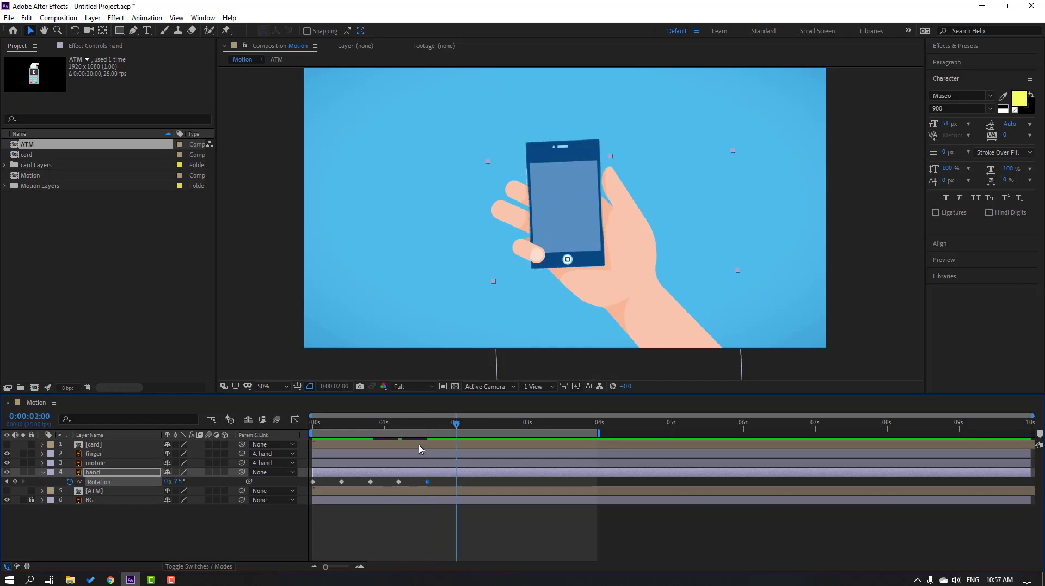
{"action": "left_click", "coordinate": [177, 481]}
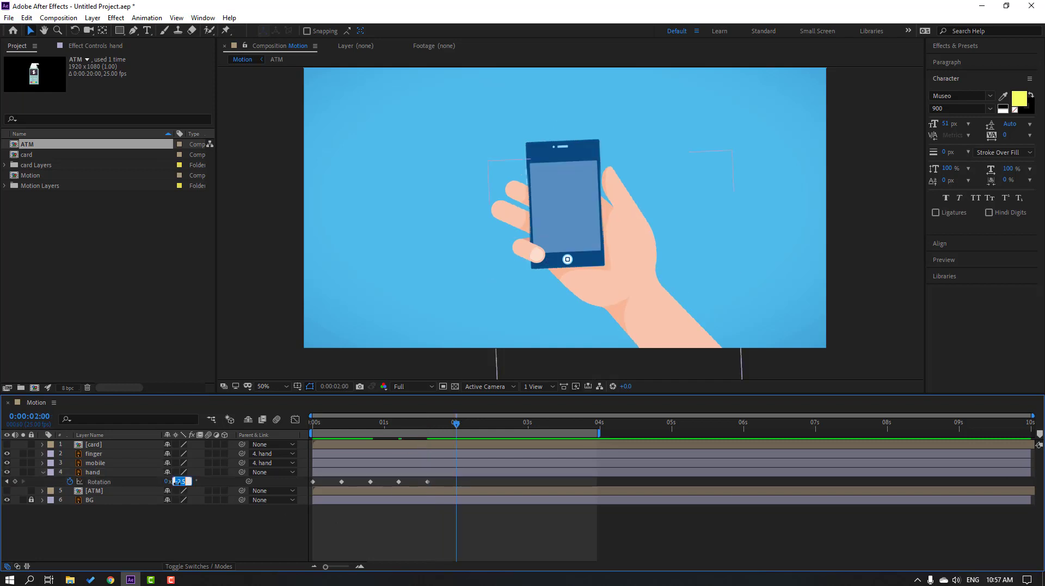
{"action": "type", "text": "0"}
{"action": "key", "text": "Return"}
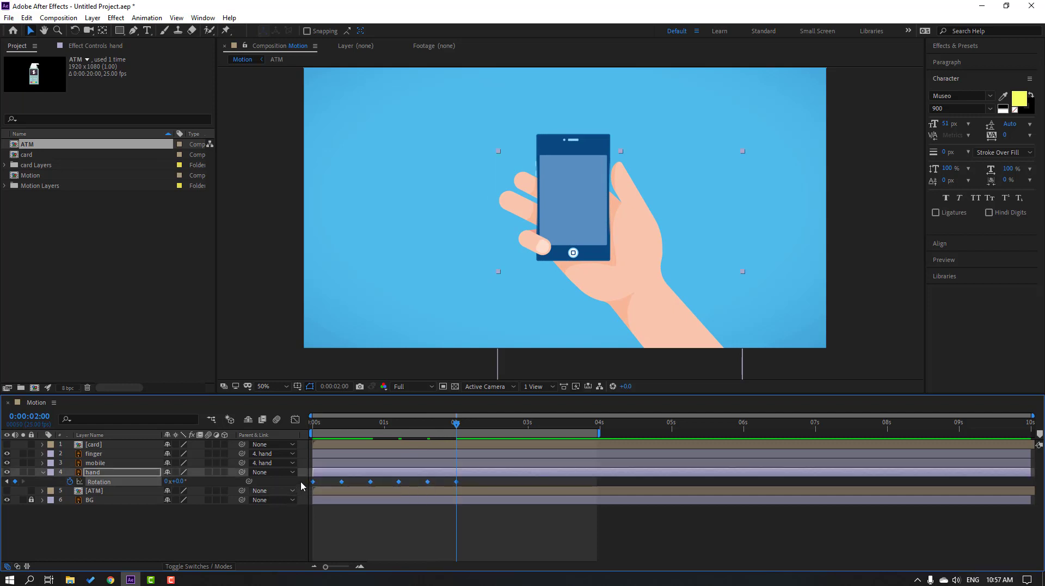
Step: Apply Easy Ease to all the hand's rotation keyframes
{"action": "right_click", "coordinate": [313, 482]}
{"action": "left_click", "coordinate": [490, 412]}
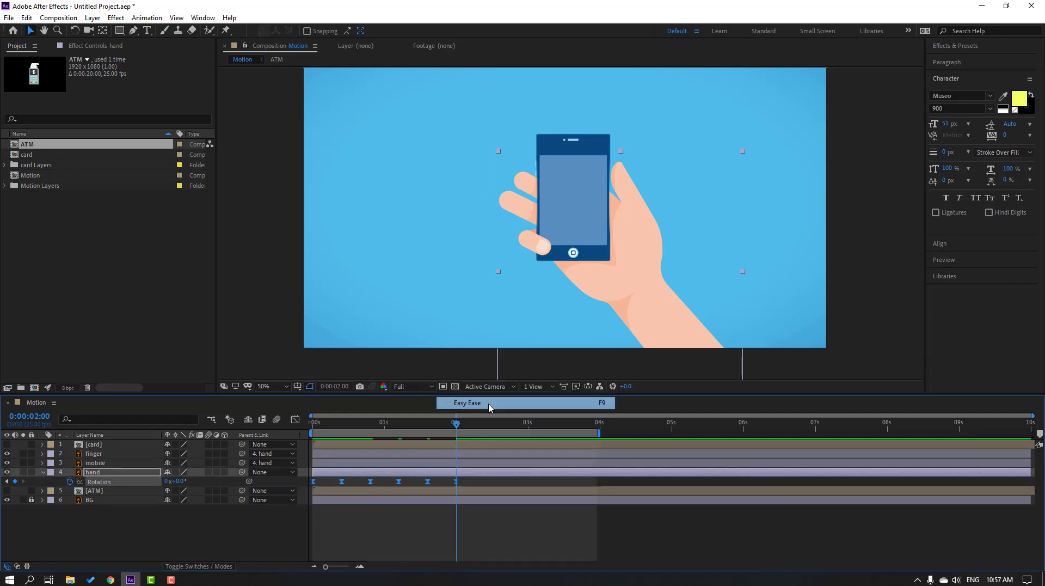
{"action": "left_click", "coordinate": [558, 506]}
{"action": "key", "text": "space"}
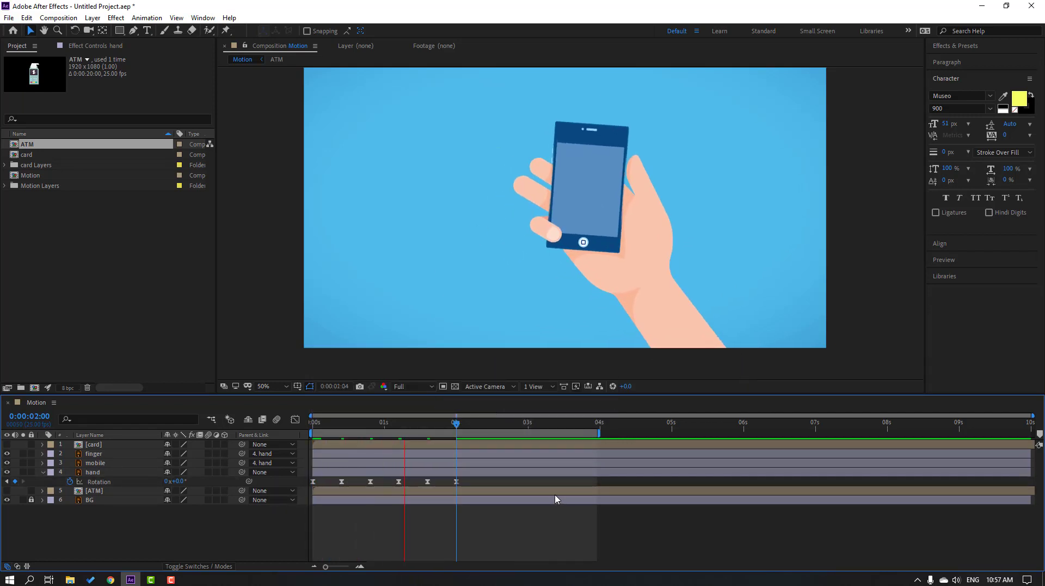
Step: Compress the rotation keyframes into less time and show the rotation speed graph
{"action": "left_click_drag", "start_coordinate": [486, 479], "coordinate": [336, 499]}
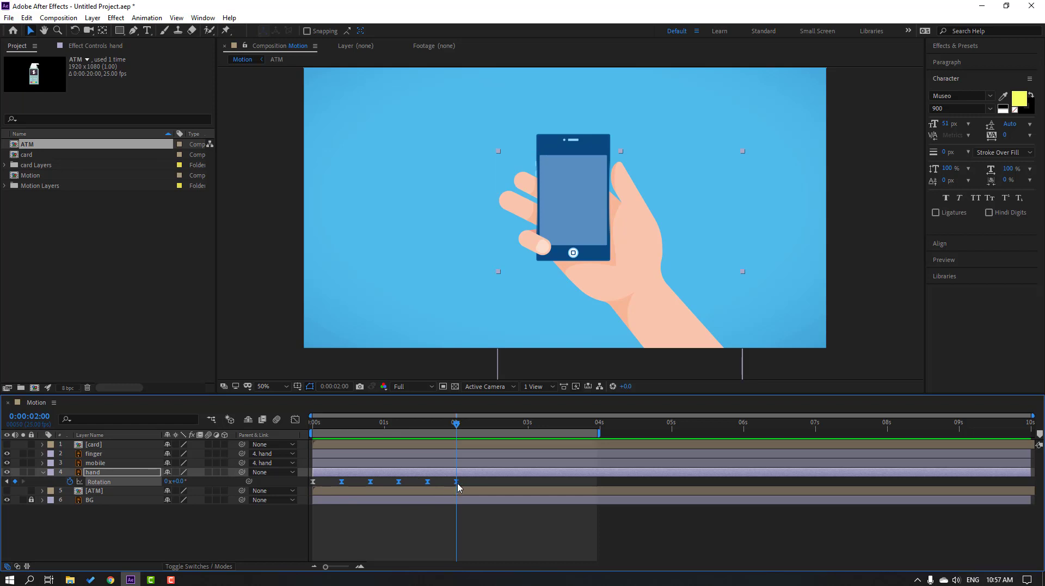
{"action": "left_click_drag", "start_coordinate": [458, 486], "coordinate": [416, 485]}
{"action": "key", "text": "space"}
{"action": "left_click_drag", "start_coordinate": [415, 488], "coordinate": [660, 503]}
{"action": "left_click", "coordinate": [388, 522]}
{"action": "key", "text": "space"}
{"action": "left_click", "coordinate": [294, 421]}
{"action": "key", "text": "="}
{"action": "key", "text": "="}
Step: Increase the first rotation keyframe's outgoing influence for a sharper opening swing
{"action": "left_click_drag", "start_coordinate": [409, 505], "coordinate": [675, 502]}
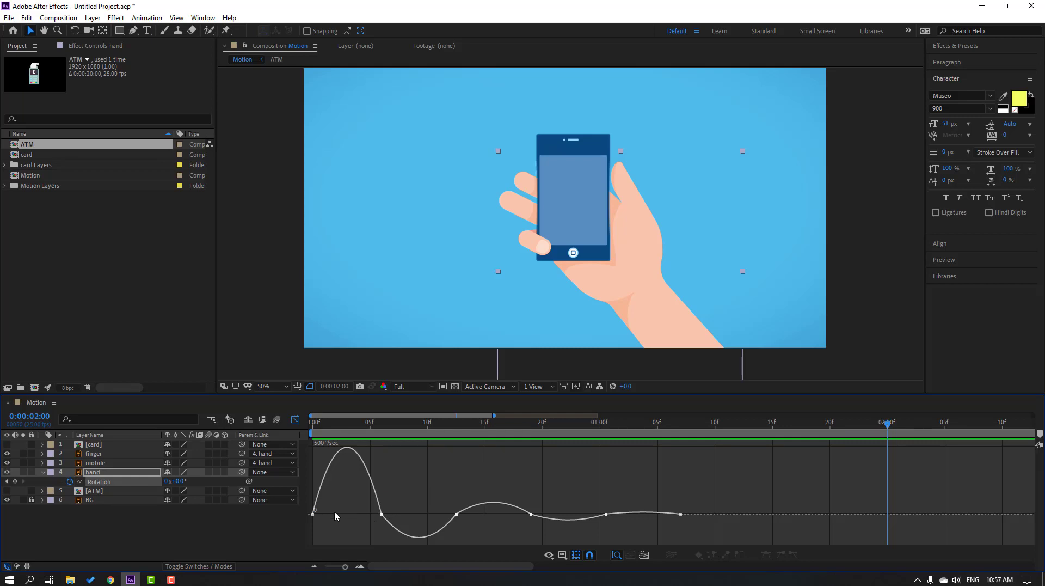
{"action": "left_click", "coordinate": [313, 514]}
{"action": "left_click_drag", "start_coordinate": [325, 515], "coordinate": [338, 518]}
{"action": "key", "text": "space"}
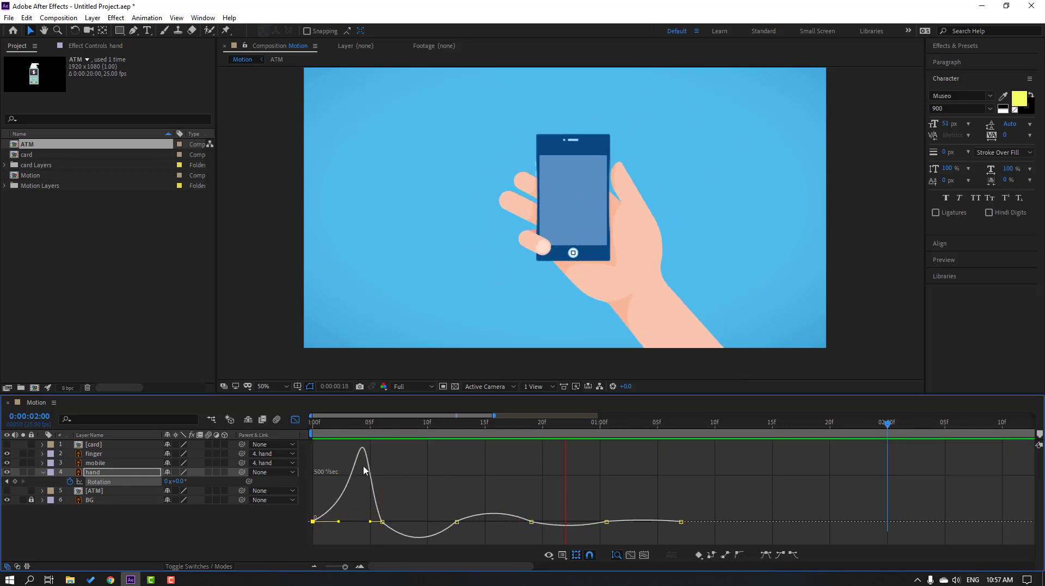
Step: Stretch and then tighten the spacing of the hand's rotation keyframes
{"action": "left_click", "coordinate": [295, 420]}
{"action": "key", "text": "minus"}
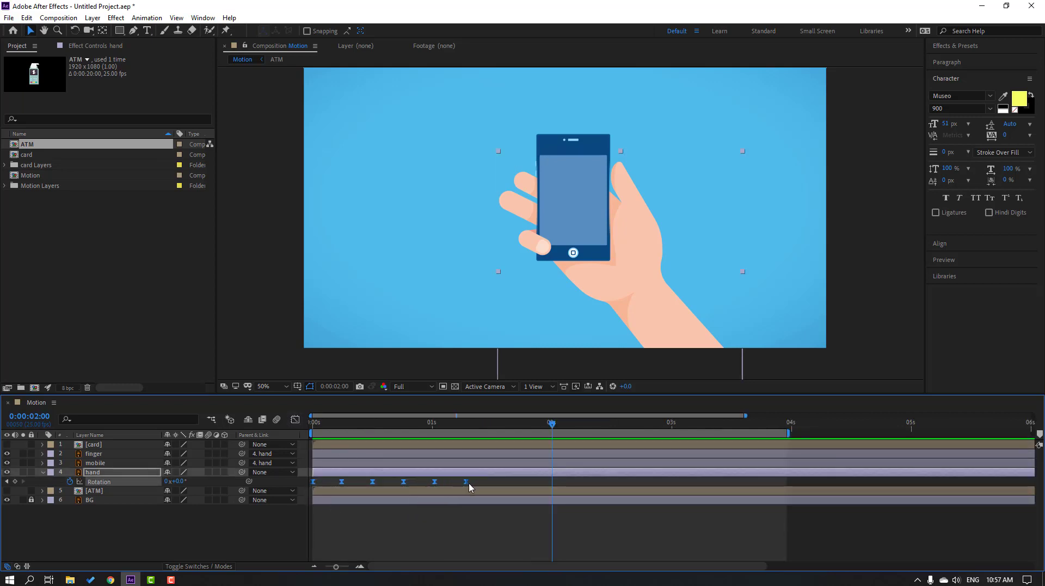
{"action": "left_click_drag", "start_coordinate": [468, 487], "coordinate": [354, 492]}
{"action": "key", "text": "space"}
{"action": "left_click_drag", "start_coordinate": [568, 489], "coordinate": [544, 488]}
{"action": "key", "text": "space"}
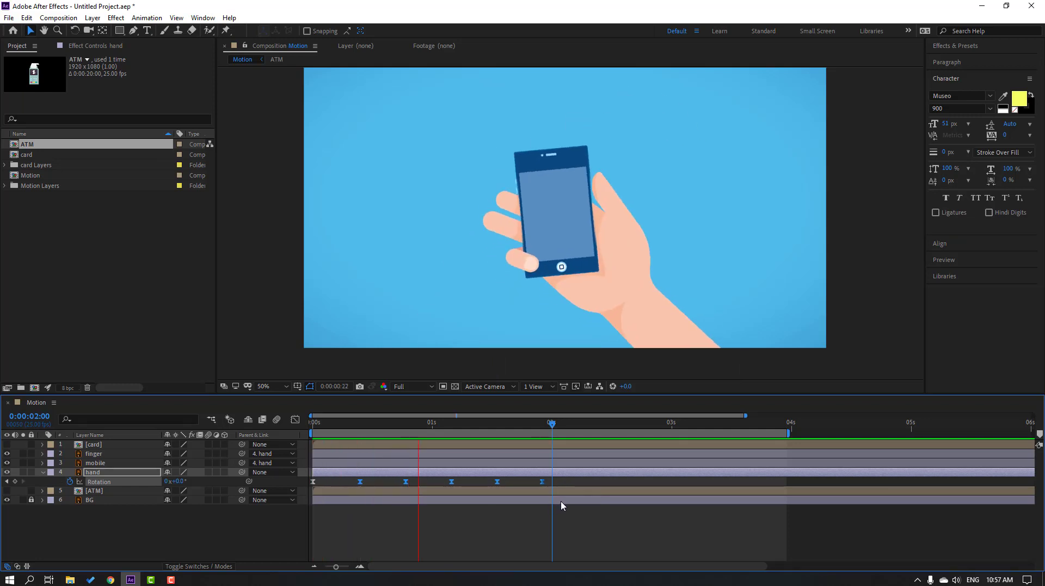
Step: Reduce one rotation keyframe's incoming influence to about 44%, then inspect frame 8
{"action": "left_click", "coordinate": [295, 419]}
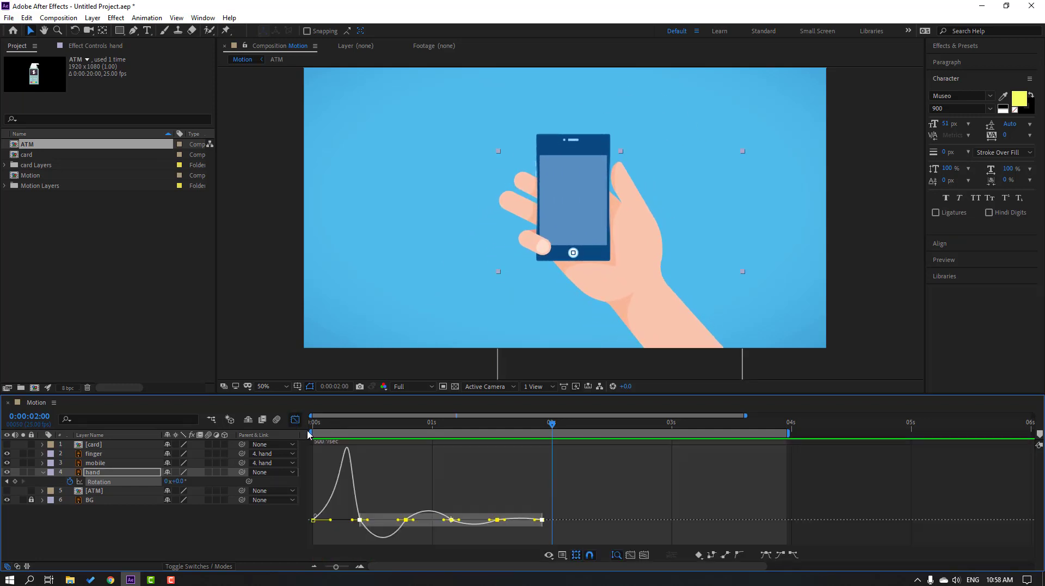
{"action": "left_click", "coordinate": [359, 524]}
{"action": "left_click", "coordinate": [361, 520]}
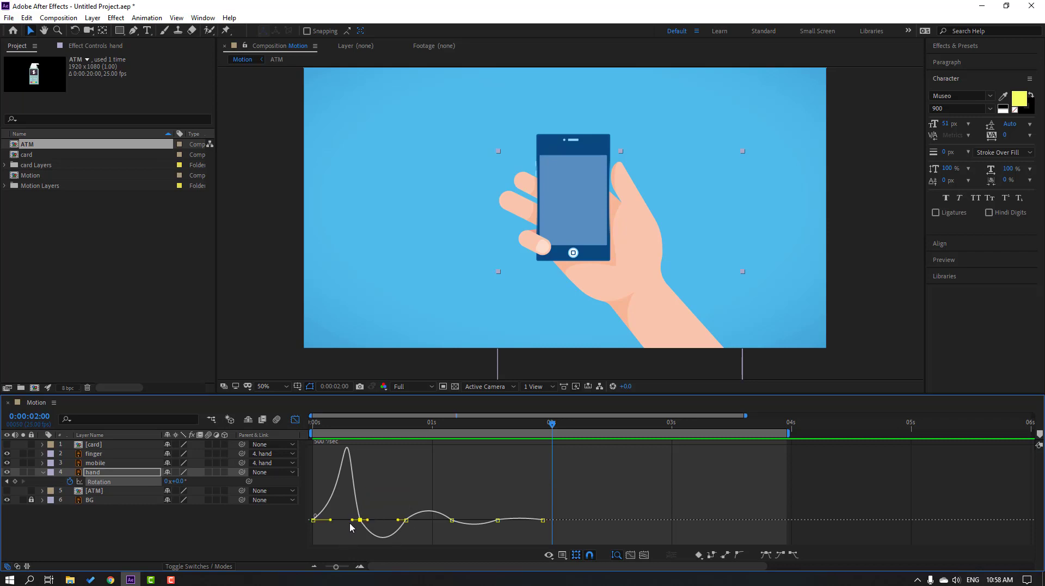
{"action": "left_click_drag", "start_coordinate": [352, 520], "coordinate": [349, 521]}
{"action": "key", "text": "space"}
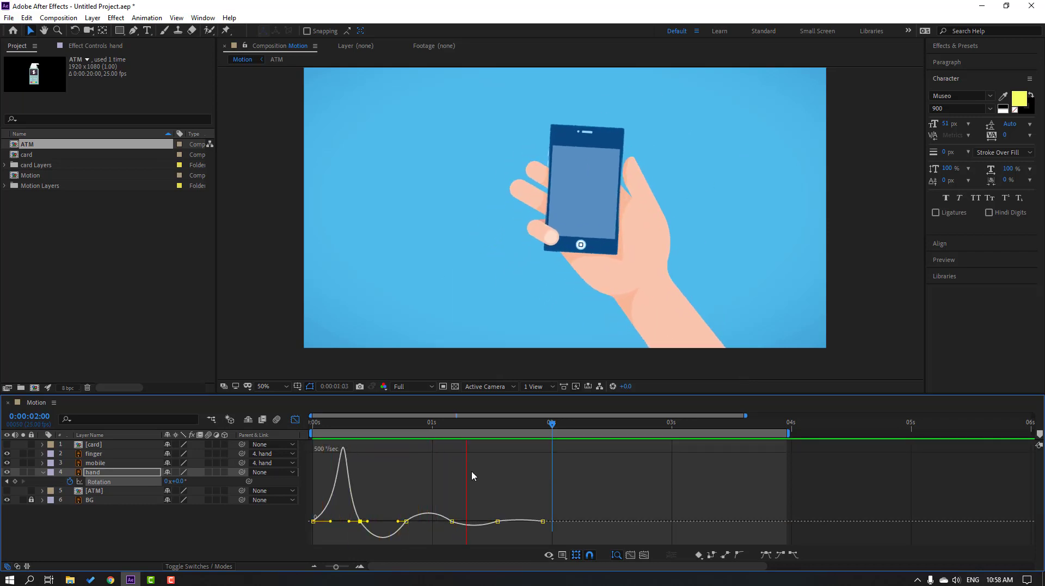
{"action": "key", "text": "space"}
{"action": "left_click", "coordinate": [295, 419]}
{"action": "left_click", "coordinate": [424, 429]}
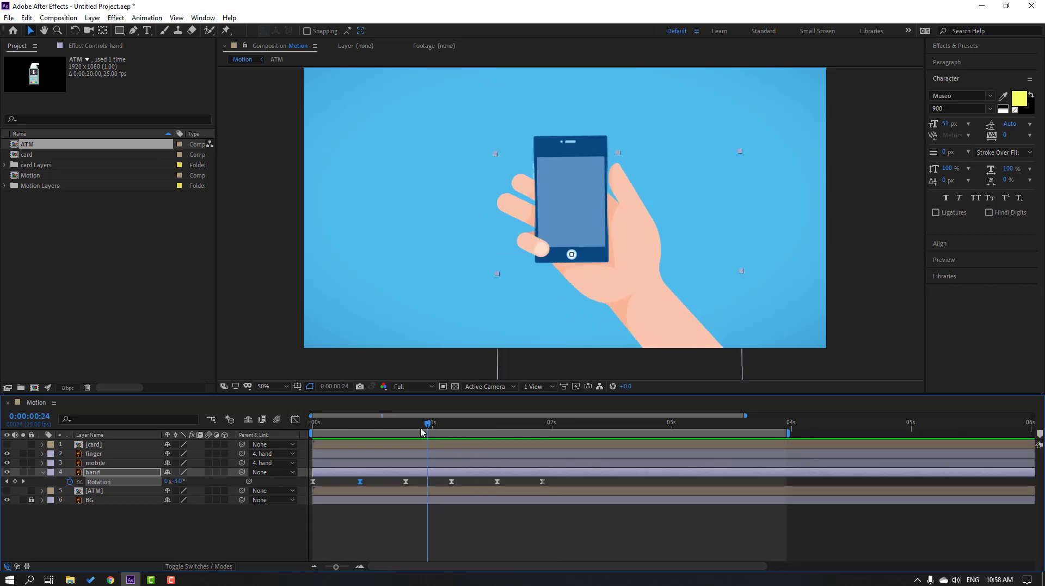
{"action": "left_click_drag", "start_coordinate": [421, 429], "coordinate": [351, 441]}
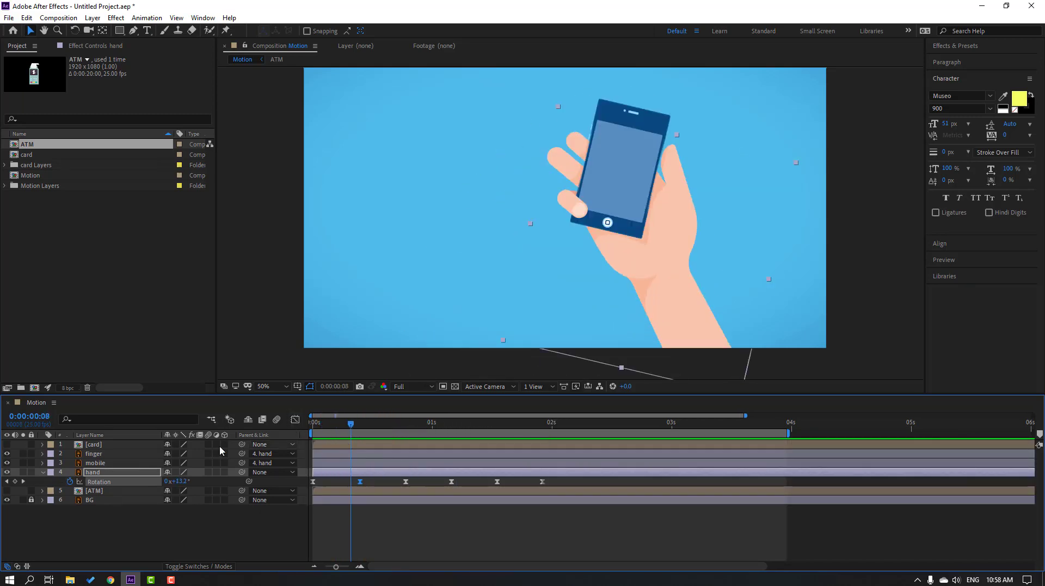
Step: Move the finger layer's anchor point to its upper-left end
{"action": "left_click", "coordinate": [92, 453]}
{"action": "left_click", "coordinate": [23, 454]}
{"action": "key", "text": "period"}
{"action": "key", "text": "period"}
{"action": "key", "text": "period"}
{"action": "key", "text": "period"}
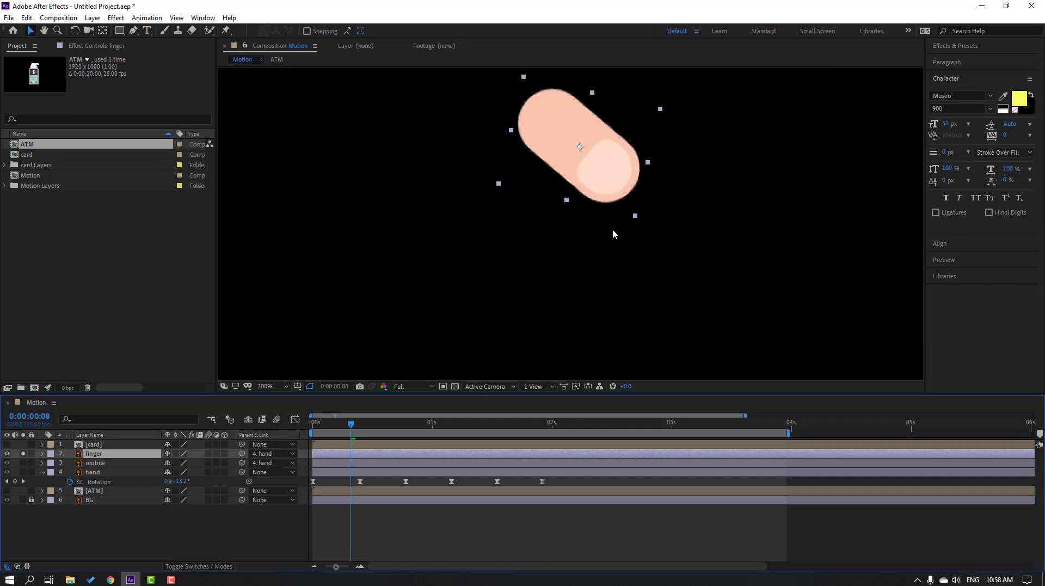
{"action": "left_click", "coordinate": [102, 31]}
{"action": "left_click_drag", "start_coordinate": [580, 147], "coordinate": [534, 116]}
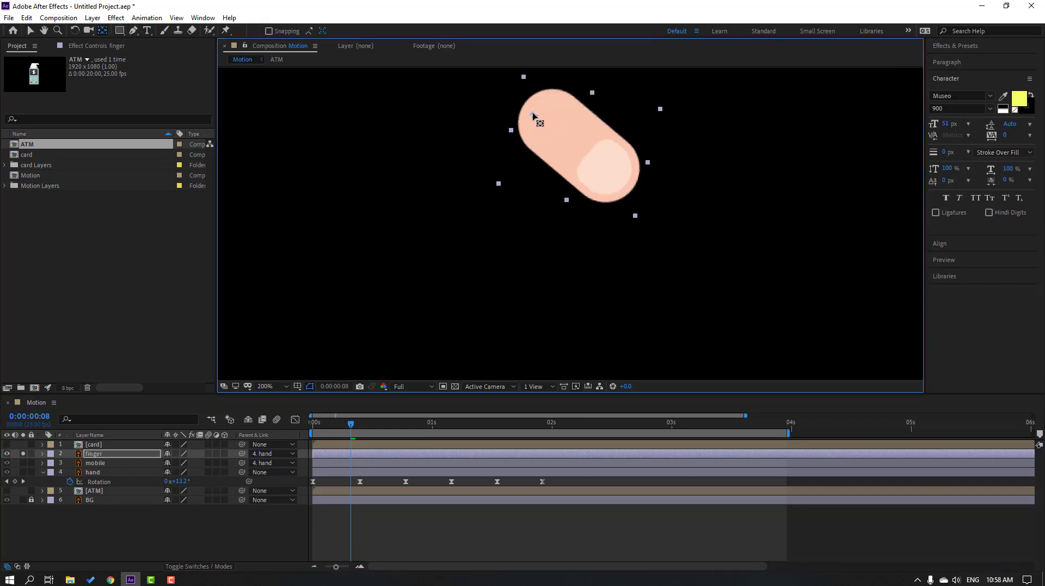
{"action": "left_click", "coordinate": [30, 31]}
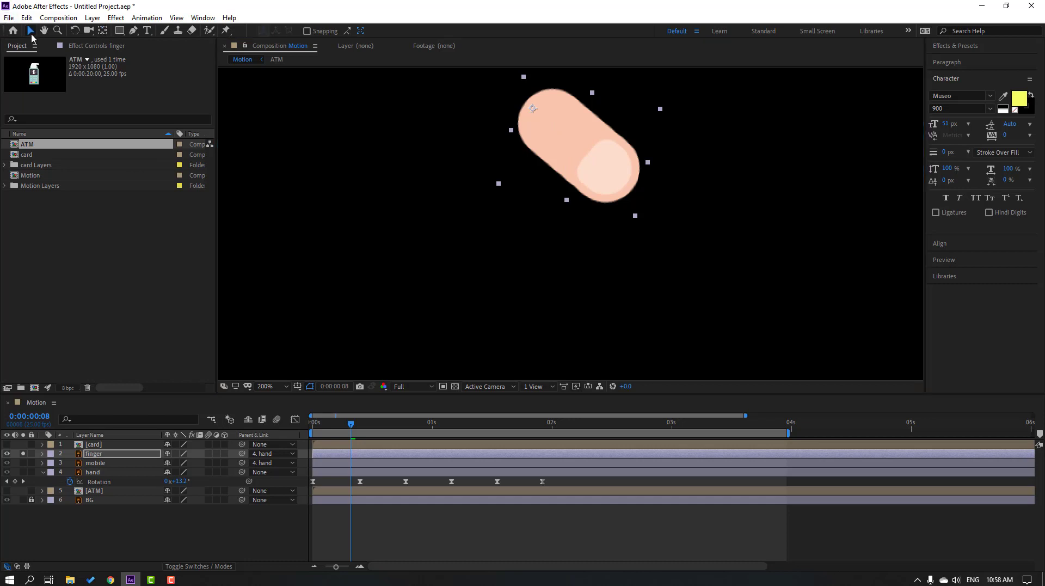
{"action": "left_click", "coordinate": [22, 454]}
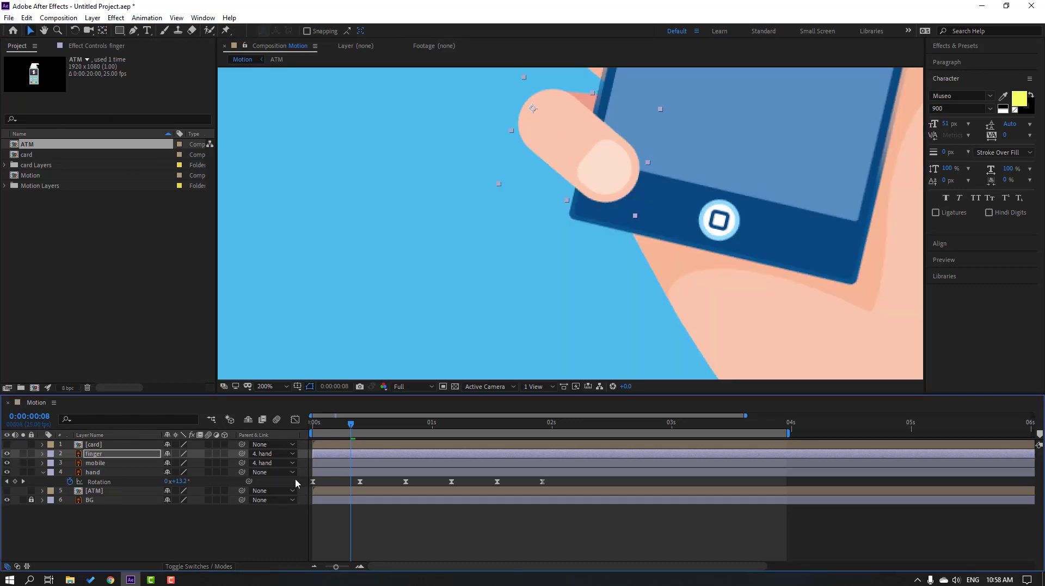
Step: Start keyframing the finger's Rotation, setting 10° at frame 1
{"action": "key", "text": "r"}
{"action": "left_click_drag", "start_coordinate": [352, 429], "coordinate": [355, 429]}
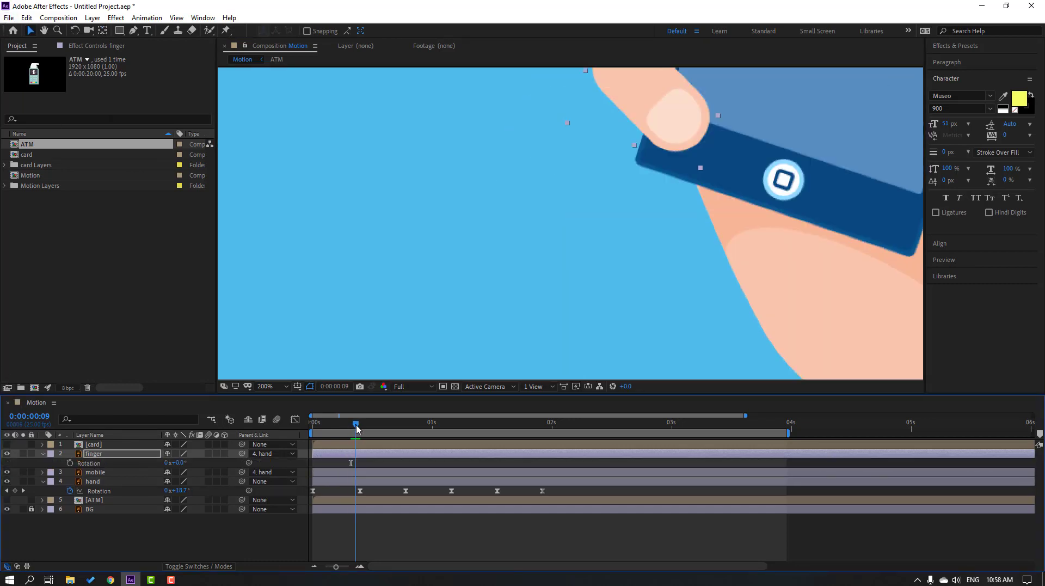
{"action": "left_click", "coordinate": [70, 463]}
{"action": "scroll", "coordinate": [564, 249], "scroll_direction": "down", "scroll_amount": 1}
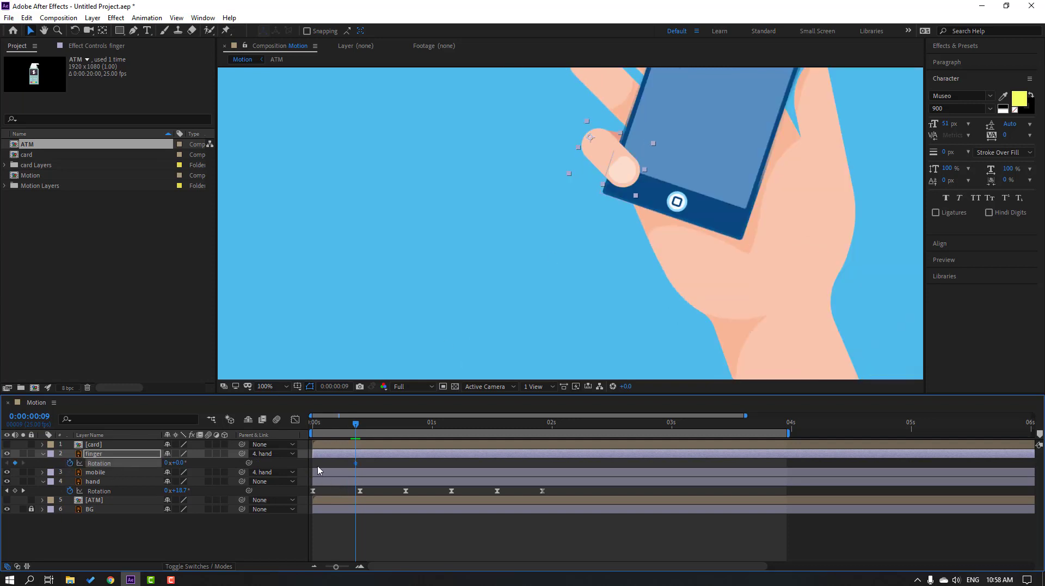
{"action": "left_click_drag", "start_coordinate": [342, 430], "coordinate": [318, 430]}
{"action": "scroll", "coordinate": [452, 315], "scroll_direction": "down", "scroll_amount": 2}
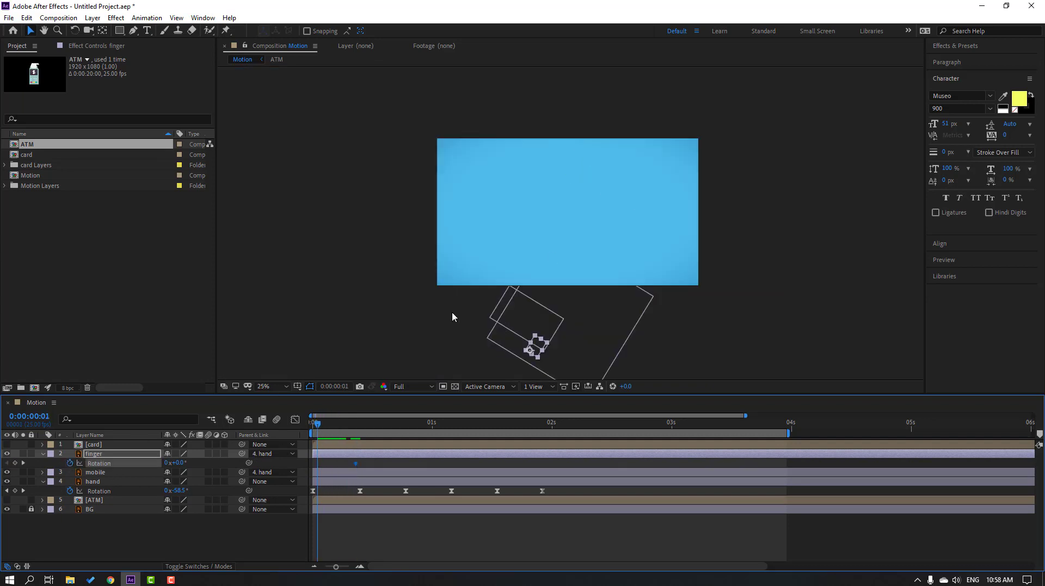
{"action": "left_click", "coordinate": [178, 463]}
{"action": "type", "text": "10"}
{"action": "key", "text": "Return"}
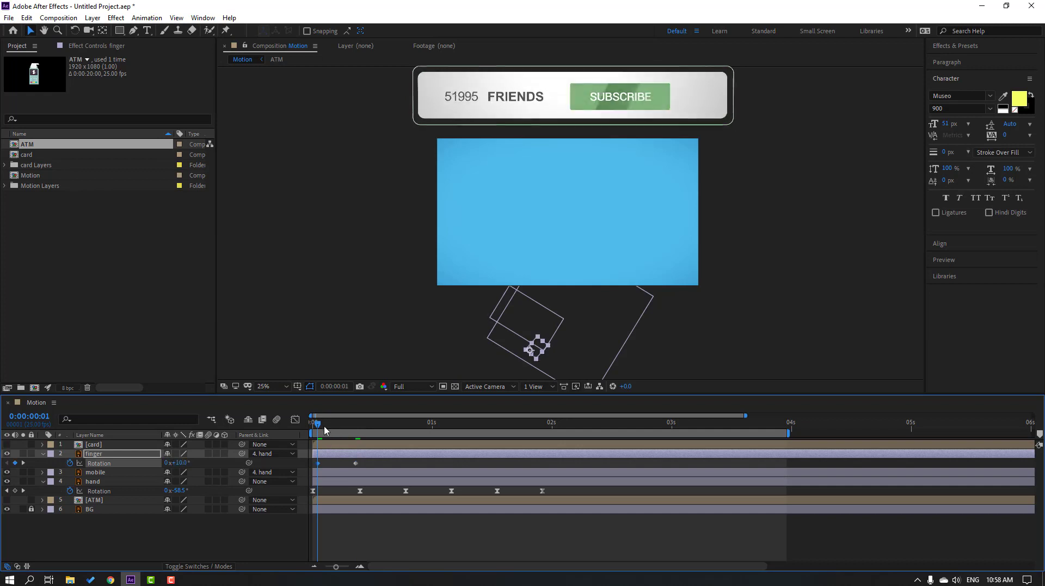
Step: Add finger Rotation keys of about -9°, -19°, -2°, -16°, ending at 0° at 1:23
{"action": "left_click_drag", "start_coordinate": [322, 429], "coordinate": [403, 431]}
{"action": "scroll", "coordinate": [703, 177], "scroll_direction": "up", "scroll_amount": 4}
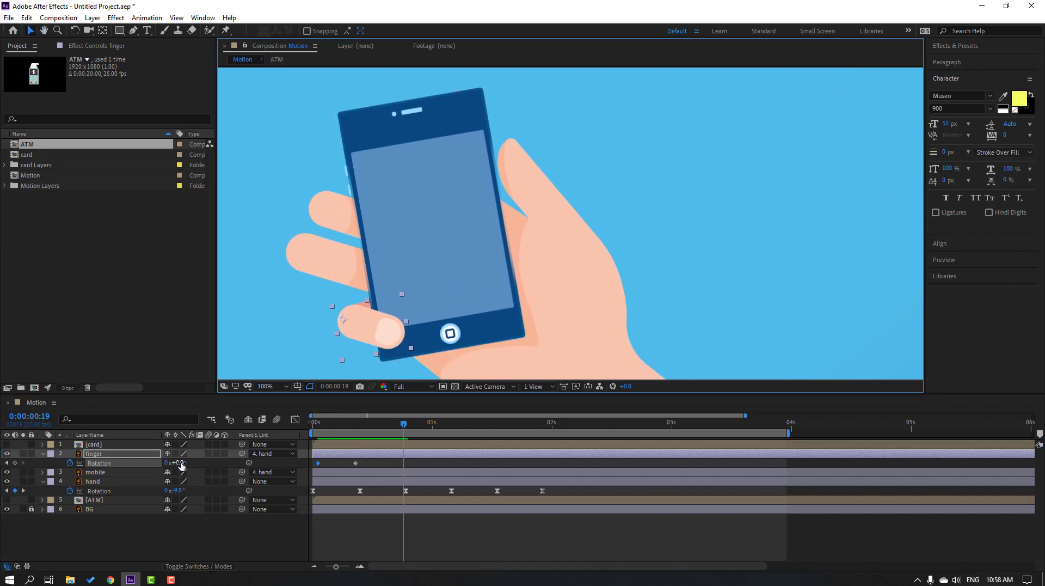
{"action": "left_click_drag", "start_coordinate": [180, 463], "coordinate": [171, 462]}
{"action": "left_click_drag", "start_coordinate": [355, 425], "coordinate": [451, 418]}
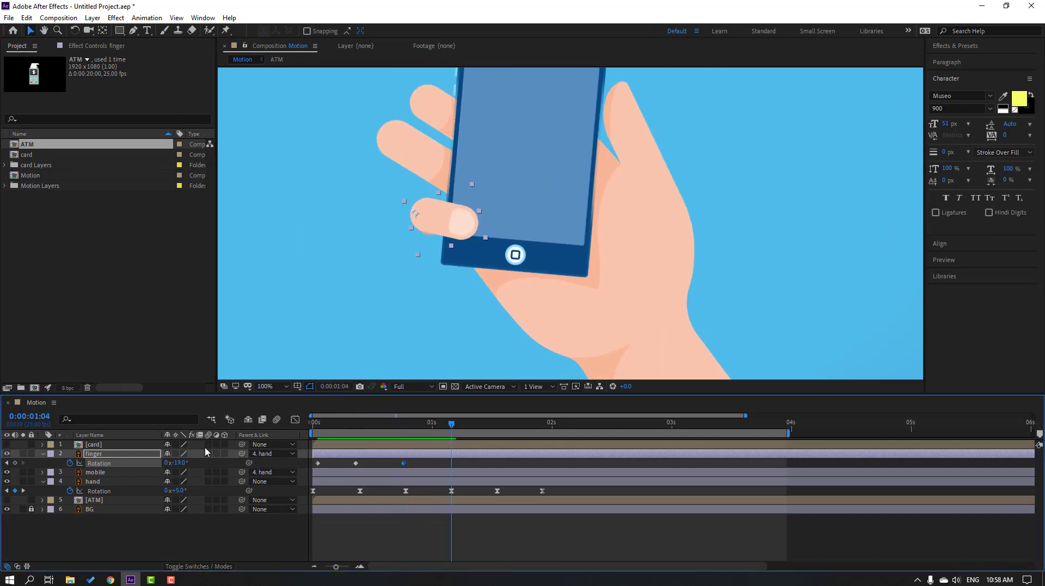
{"action": "left_click_drag", "start_coordinate": [182, 463], "coordinate": [189, 461]}
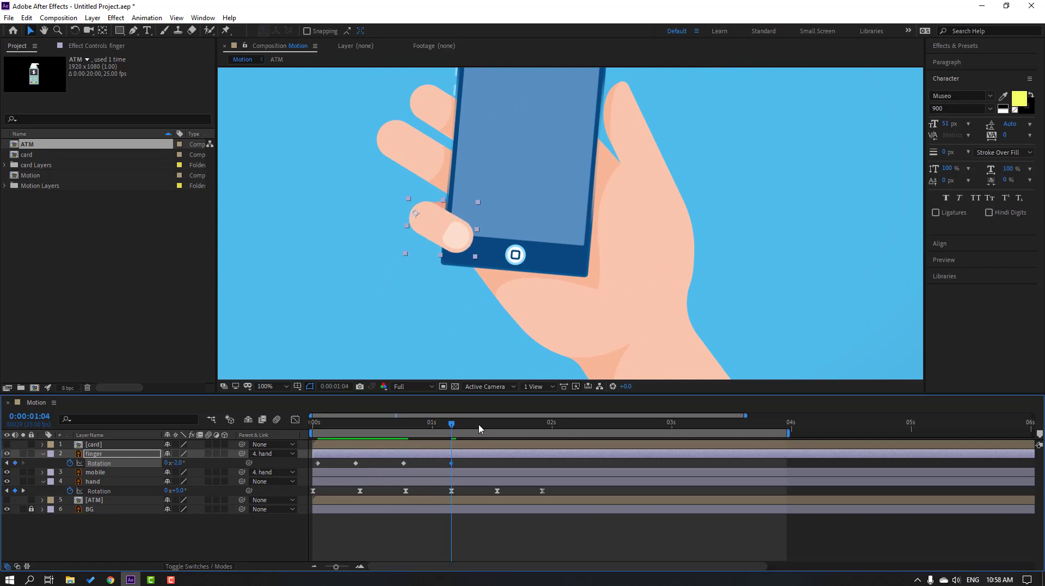
{"action": "left_click_drag", "start_coordinate": [479, 426], "coordinate": [495, 426]}
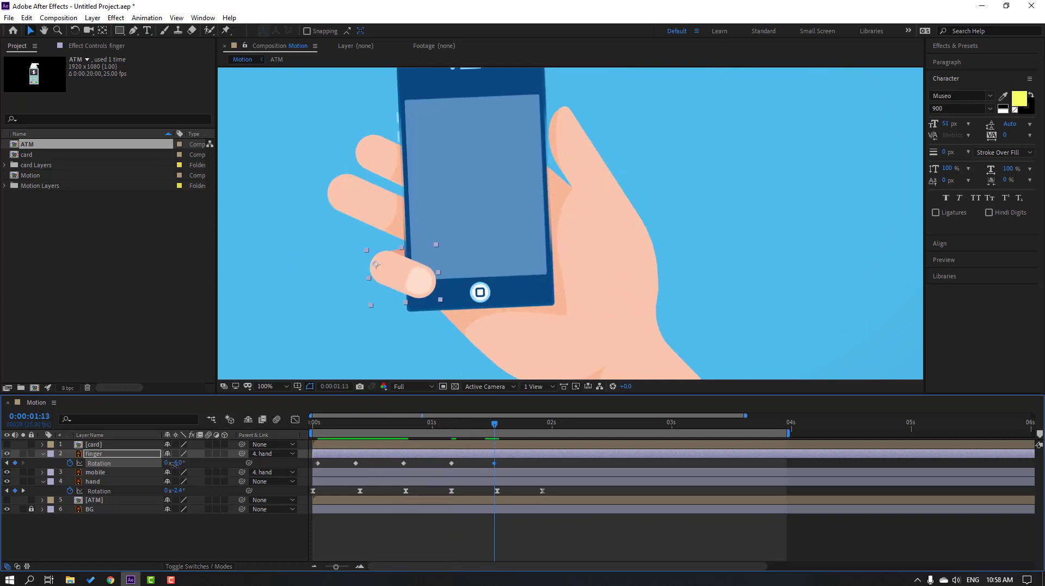
{"action": "left_click_drag", "start_coordinate": [175, 464], "coordinate": [170, 464]}
{"action": "left_click_drag", "start_coordinate": [494, 424], "coordinate": [546, 431]}
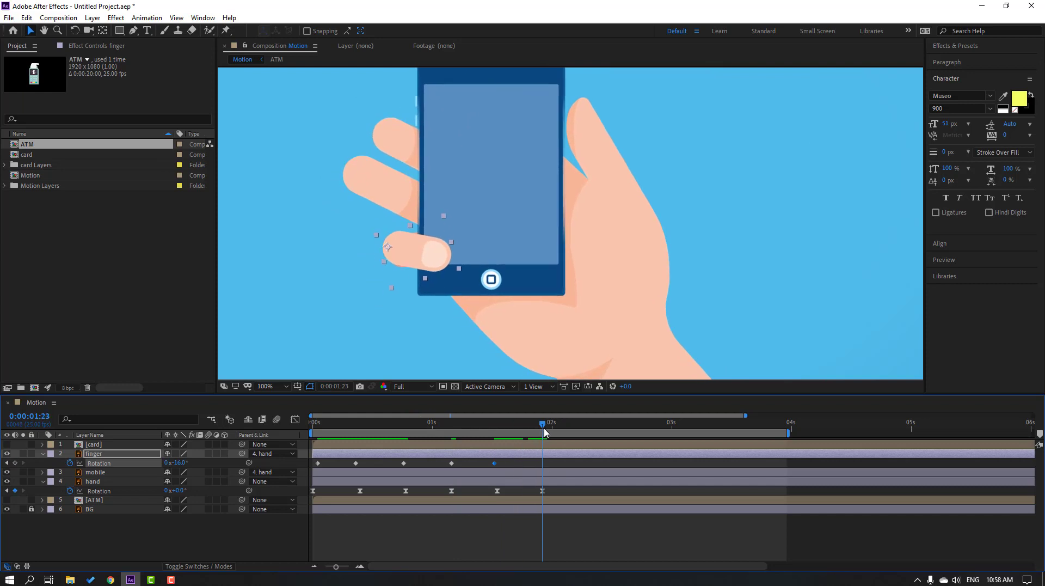
{"action": "left_click", "coordinate": [181, 463]}
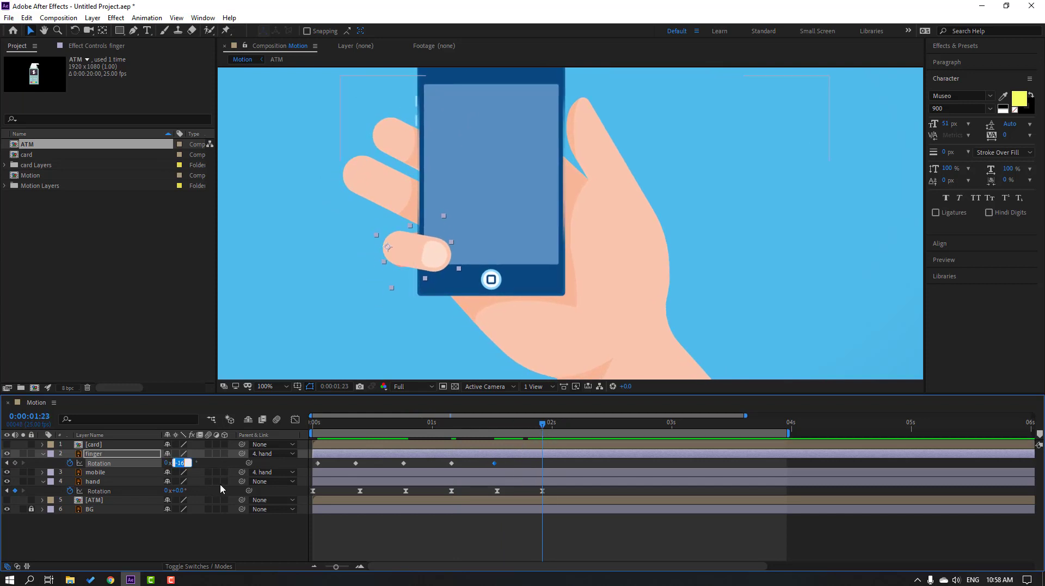
{"action": "type", "text": "0"}
{"action": "key", "text": "Return"}
Step: Apply Easy Ease to all six finger rotation keyframes and preview the animation
{"action": "left_click_drag", "start_coordinate": [558, 471], "coordinate": [341, 477]}
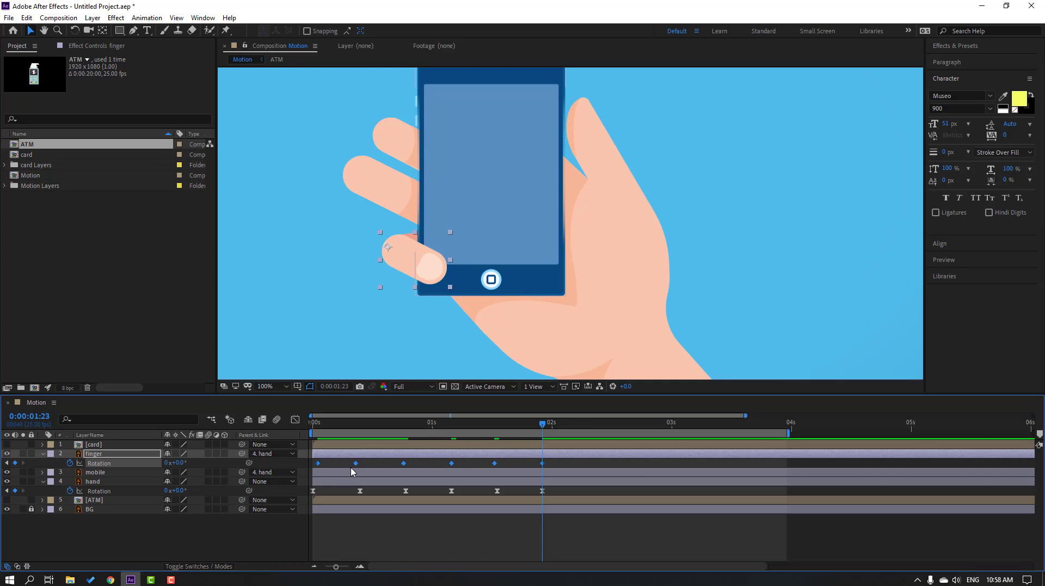
{"action": "right_click", "coordinate": [321, 466]}
{"action": "mouse_move", "coordinate": [350, 455]}
{"action": "left_click", "coordinate": [467, 494]}
{"action": "left_click", "coordinate": [630, 547]}
{"action": "key", "text": "minus"}
{"action": "scroll", "coordinate": [675, 332], "scroll_direction": "down", "scroll_amount": 1}
{"action": "key", "text": "space"}
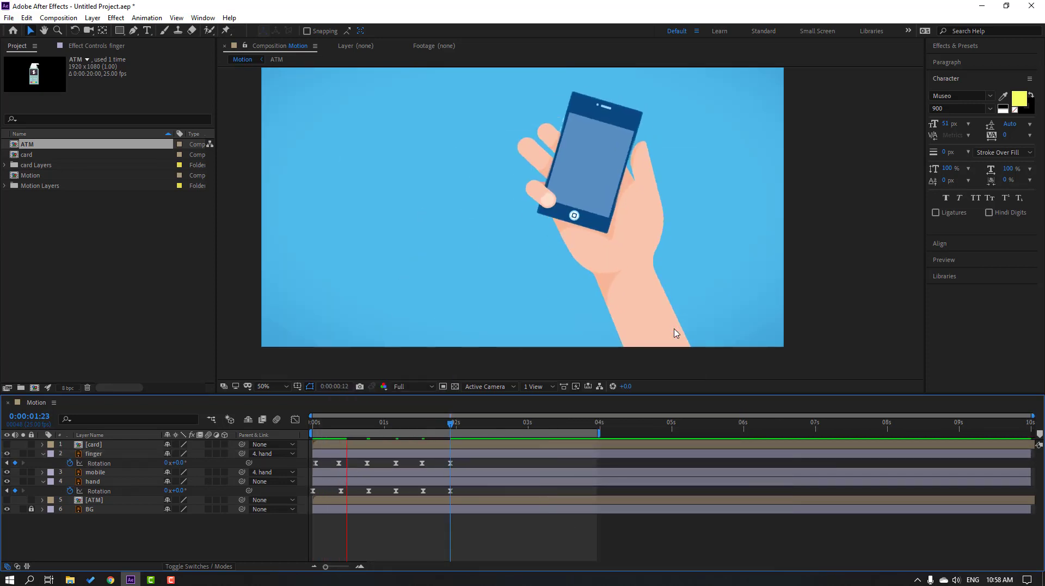
{"action": "key", "text": "space"}
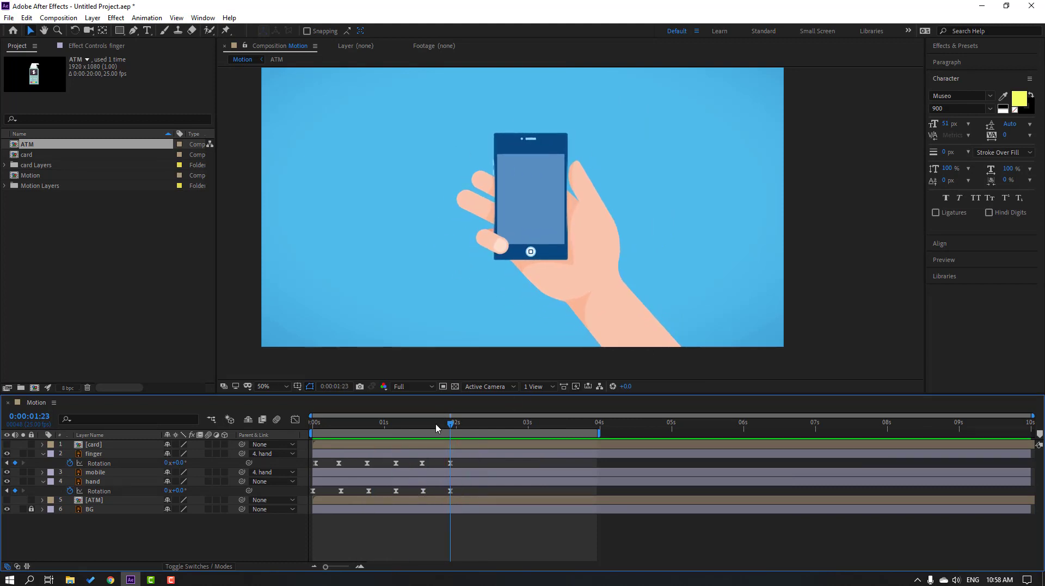
{"action": "left_click", "coordinate": [435, 424]}
Step: Move the mobile layer's anchor point onto the phone's home button
{"action": "left_click", "coordinate": [101, 472]}
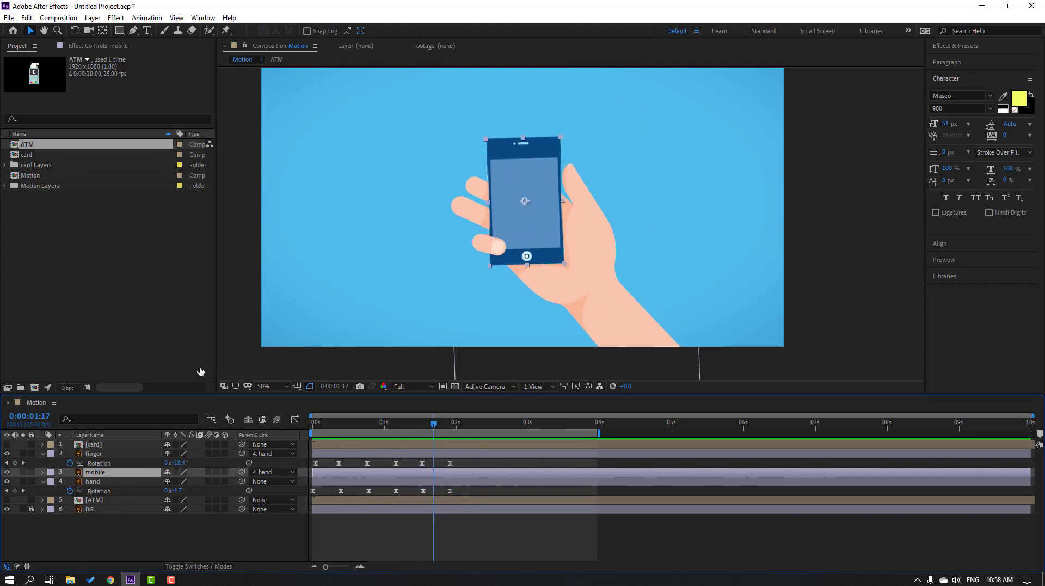
{"action": "left_click", "coordinate": [102, 30]}
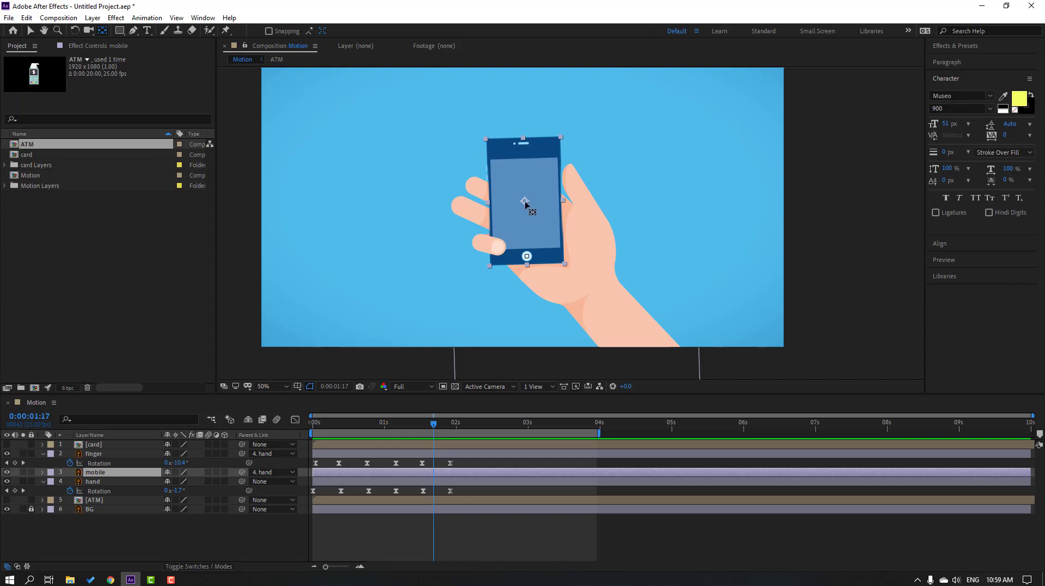
{"action": "left_click_drag", "start_coordinate": [524, 201], "coordinate": [527, 256]}
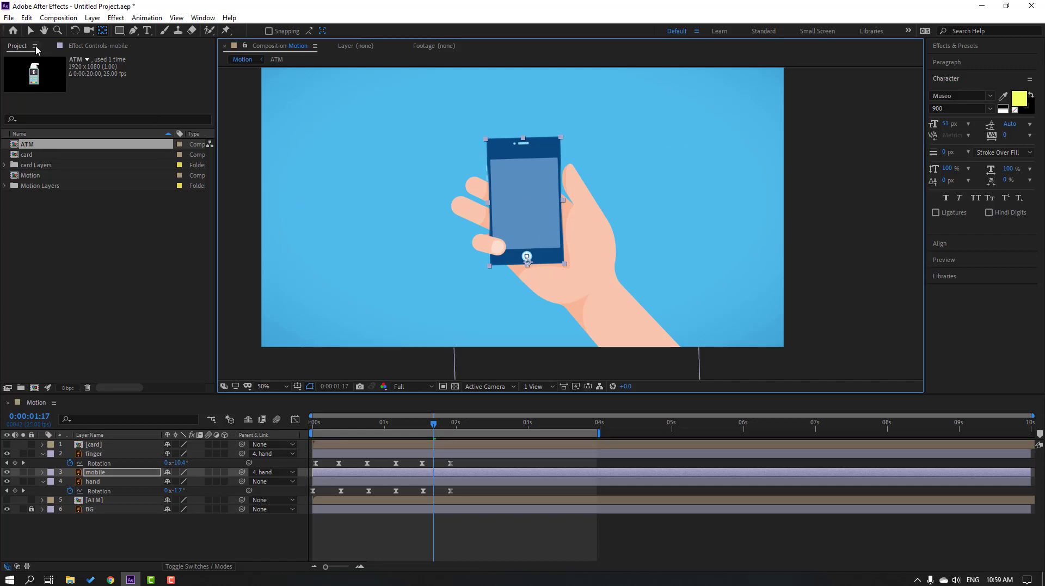
{"action": "key", "text": "v"}
Step: Keyframe the phone's Rotation, tilting it negative at 0:00, then +7° a few frames later
{"action": "left_click_drag", "start_coordinate": [415, 429], "coordinate": [326, 430]}
{"action": "key", "text": "r"}
{"action": "key", "text": "Page_Down"}
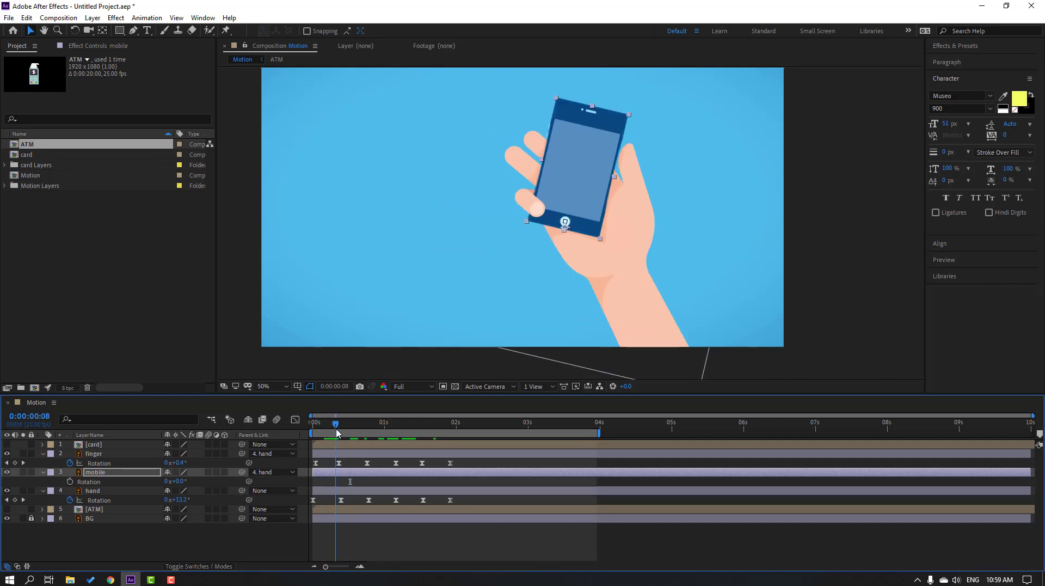
{"action": "left_click", "coordinate": [69, 481]}
{"action": "key", "text": "Home"}
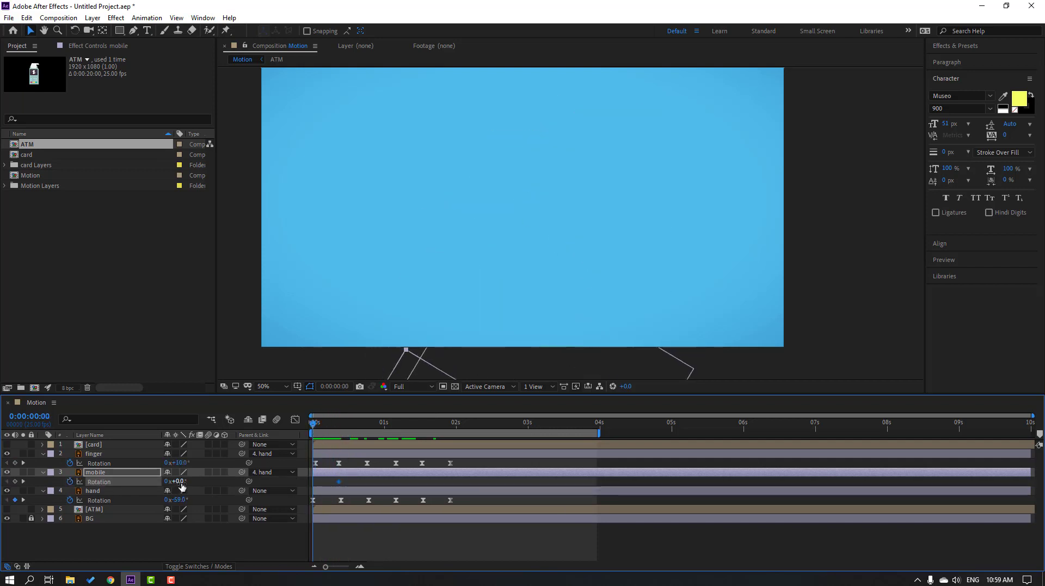
{"action": "left_click_drag", "start_coordinate": [182, 483], "coordinate": [176, 483]}
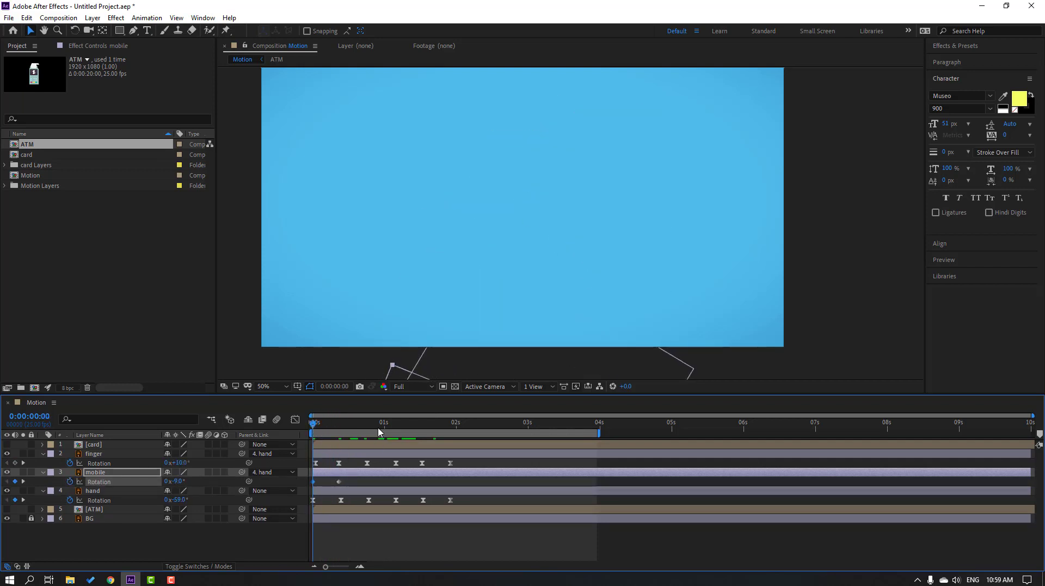
{"action": "left_click_drag", "start_coordinate": [317, 430], "coordinate": [342, 432]}
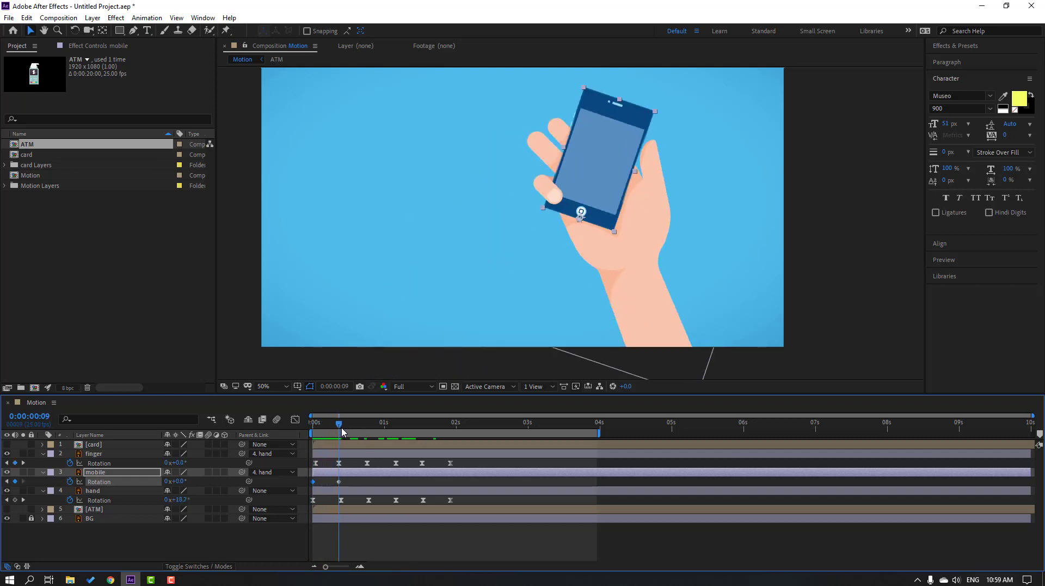
{"action": "left_click_drag", "start_coordinate": [181, 483], "coordinate": [185, 482]}
Step: Add phone rotation keyframes of +1° at 0:18, a further tilt at 1:03, and 0° at 1:13
{"action": "left_click_drag", "start_coordinate": [340, 425], "coordinate": [368, 428]}
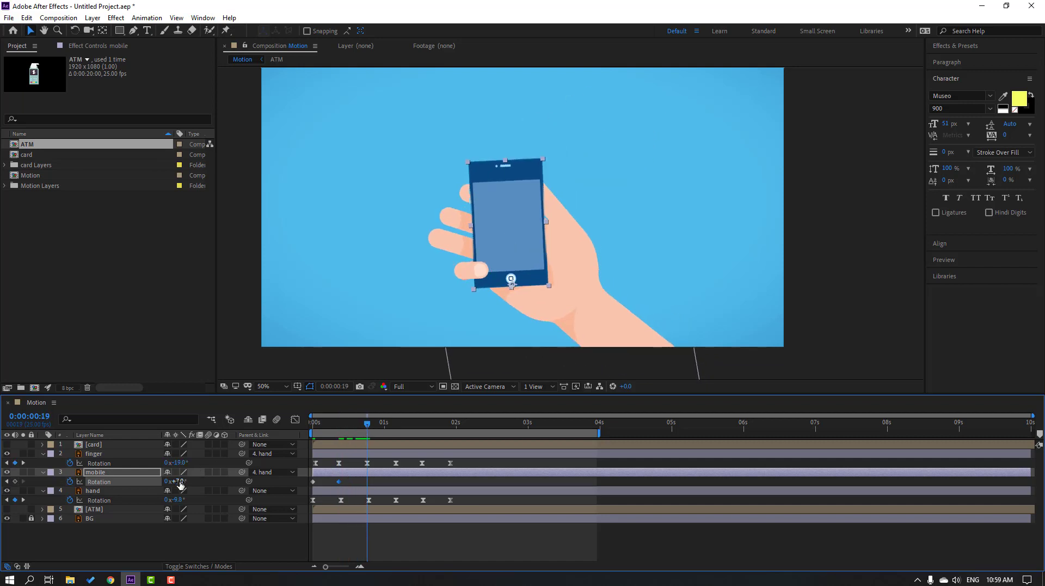
{"action": "left_click_drag", "start_coordinate": [182, 482], "coordinate": [178, 483]}
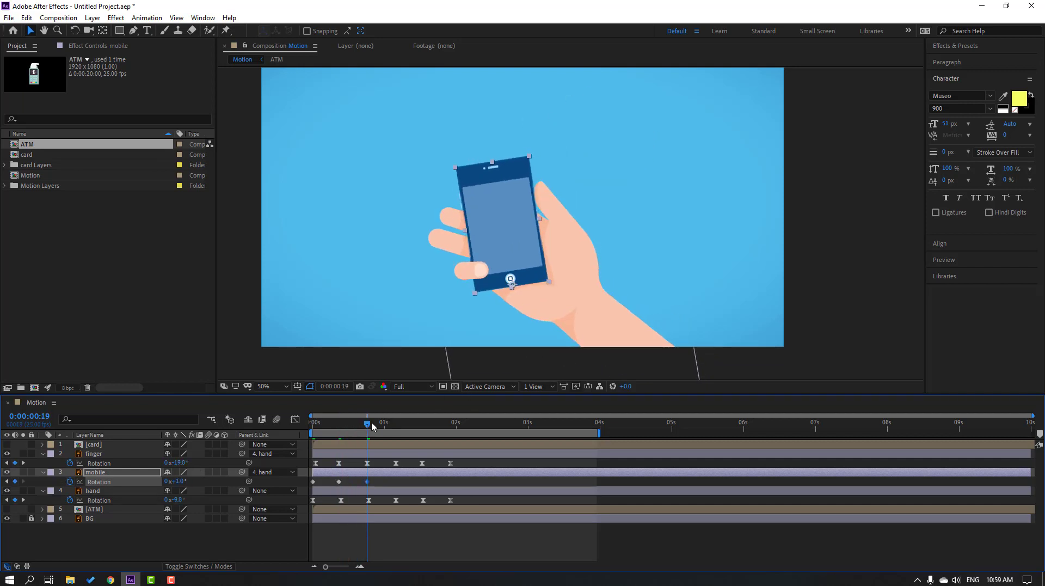
{"action": "left_click_drag", "start_coordinate": [371, 427], "coordinate": [388, 432]}
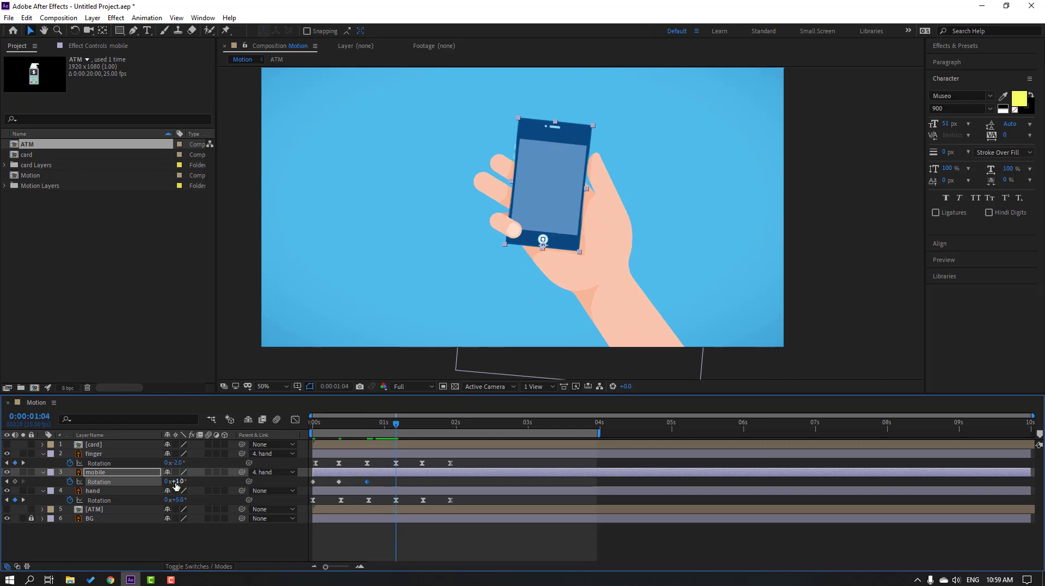
{"action": "left_click_drag", "start_coordinate": [179, 481], "coordinate": [180, 481]}
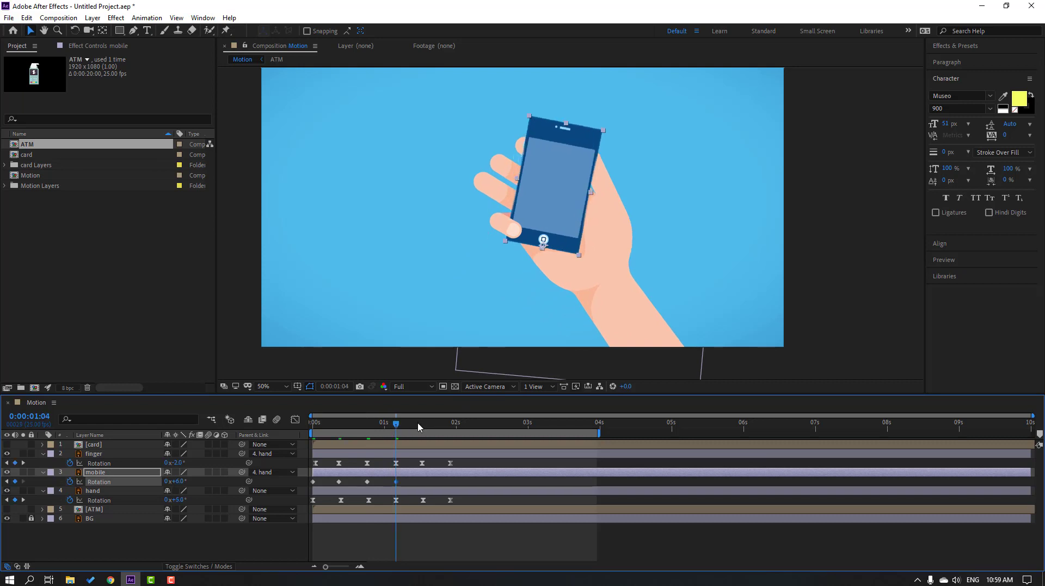
{"action": "left_click_drag", "start_coordinate": [434, 425], "coordinate": [422, 425]}
{"action": "left_click", "coordinate": [179, 481]}
{"action": "type", "text": "0"}
{"action": "key", "text": "Return"}
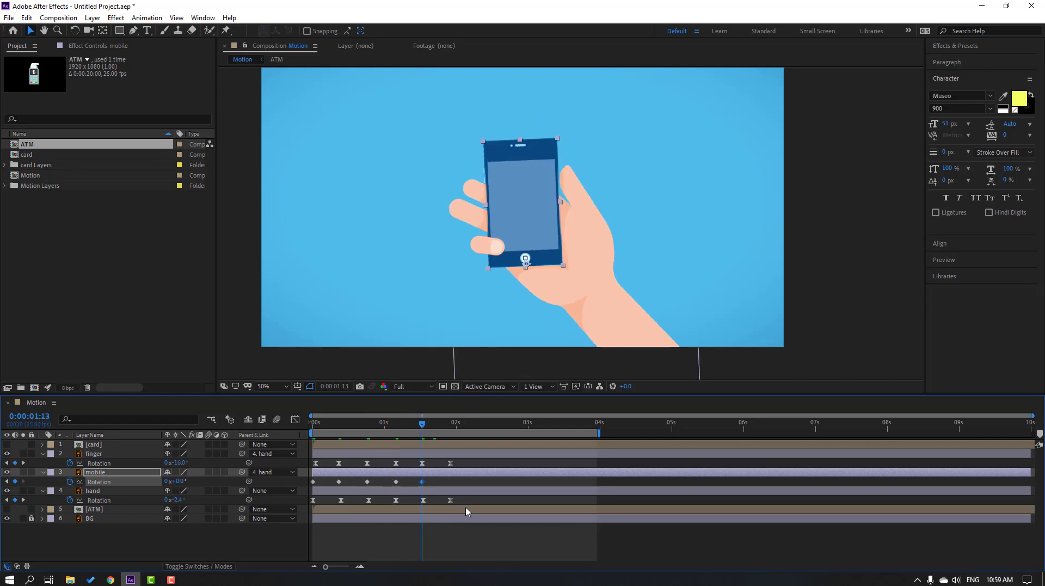
Step: Apply Easy Ease to the five phone rotation keyframes and preview the wobble
{"action": "left_click_drag", "start_coordinate": [431, 485], "coordinate": [312, 482]}
{"action": "right_click", "coordinate": [313, 483]}
{"action": "mouse_move", "coordinate": [372, 476]}
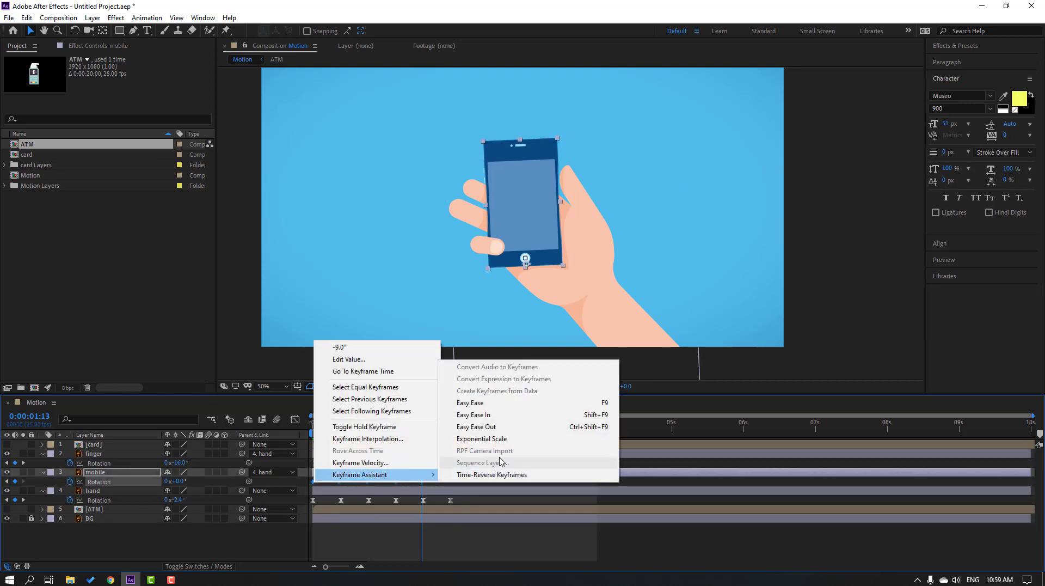
{"action": "left_click", "coordinate": [470, 403]}
{"action": "key", "text": "space"}
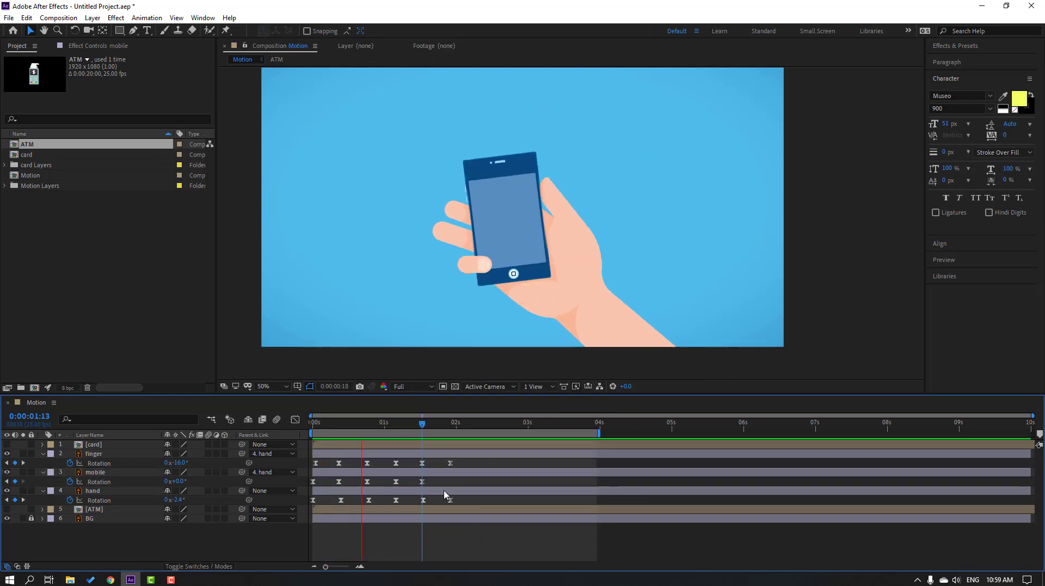
{"action": "scroll", "coordinate": [432, 291], "scroll_direction": "down", "scroll_amount": 2}
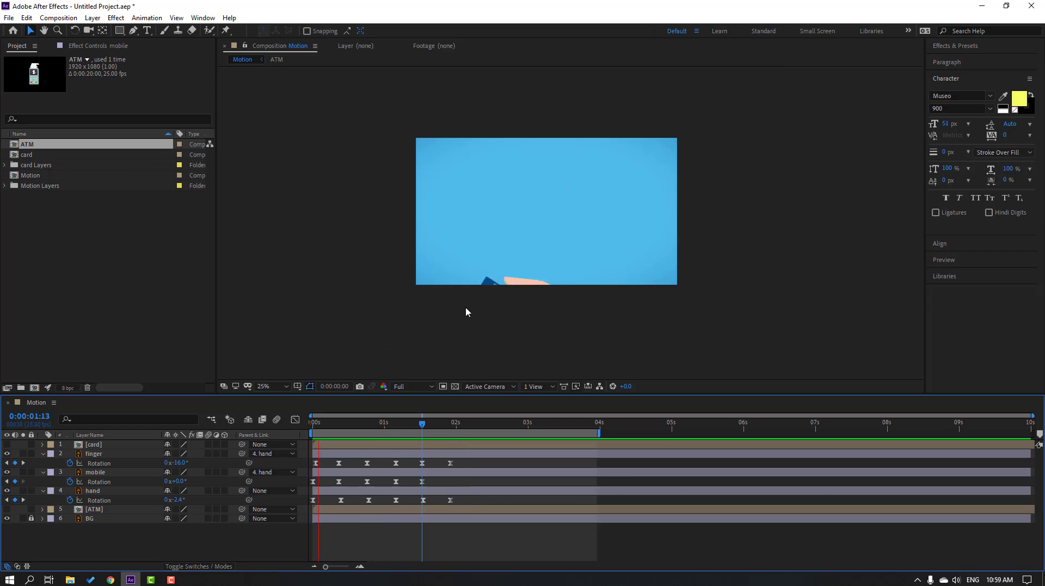
{"action": "left_click_drag", "start_coordinate": [374, 425], "coordinate": [471, 424]}
Step: Split the mobile layer at 0:00:02:05 using Edit > Split Layer
{"action": "left_click", "coordinate": [105, 473]}
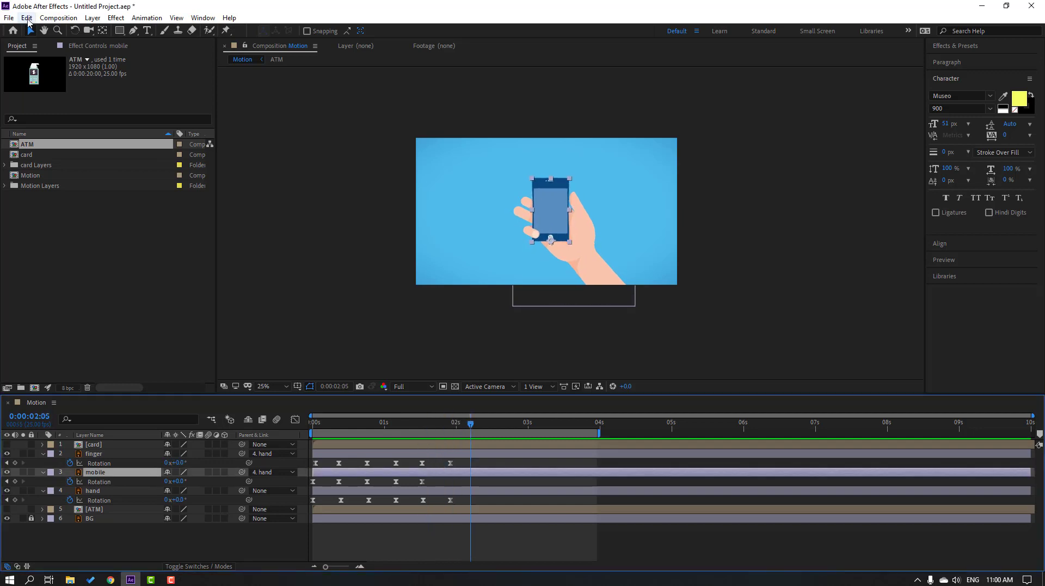
{"action": "left_click", "coordinate": [26, 18]}
{"action": "left_click", "coordinate": [51, 169]}
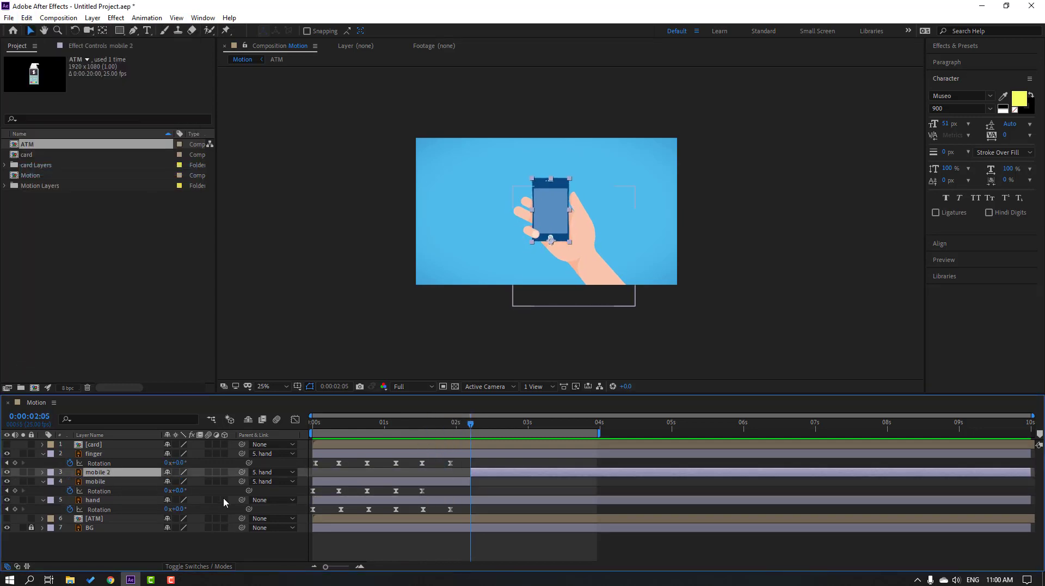
Step: Set mobile 2's parent to None and keyframe the hand's Position and Rotation at 2:05
{"action": "left_click", "coordinate": [257, 474]}
{"action": "left_click", "coordinate": [275, 374]}
{"action": "left_click", "coordinate": [117, 502]}
{"action": "key", "text": "p"}
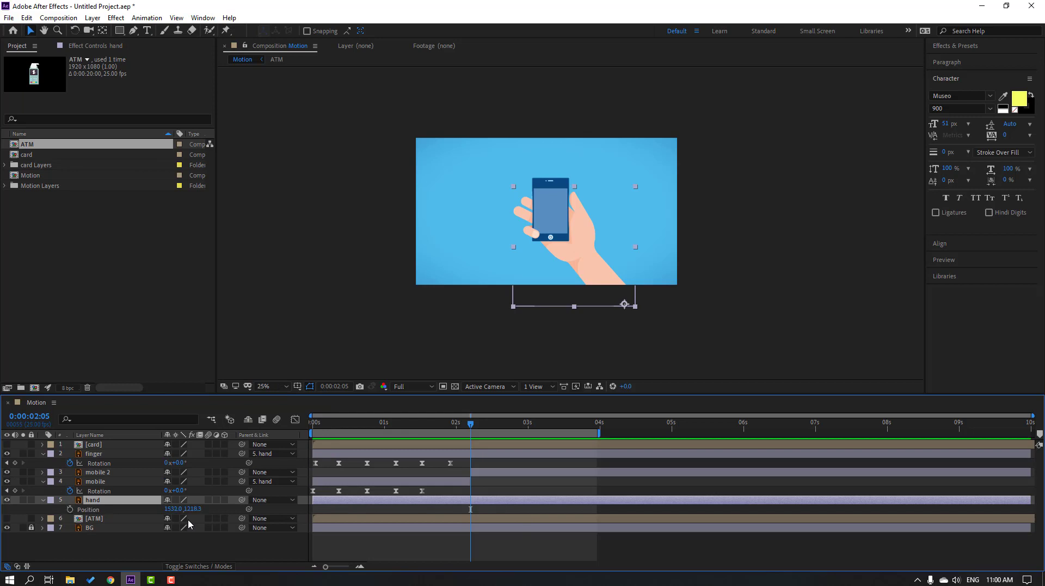
{"action": "key", "text": "shift+r"}
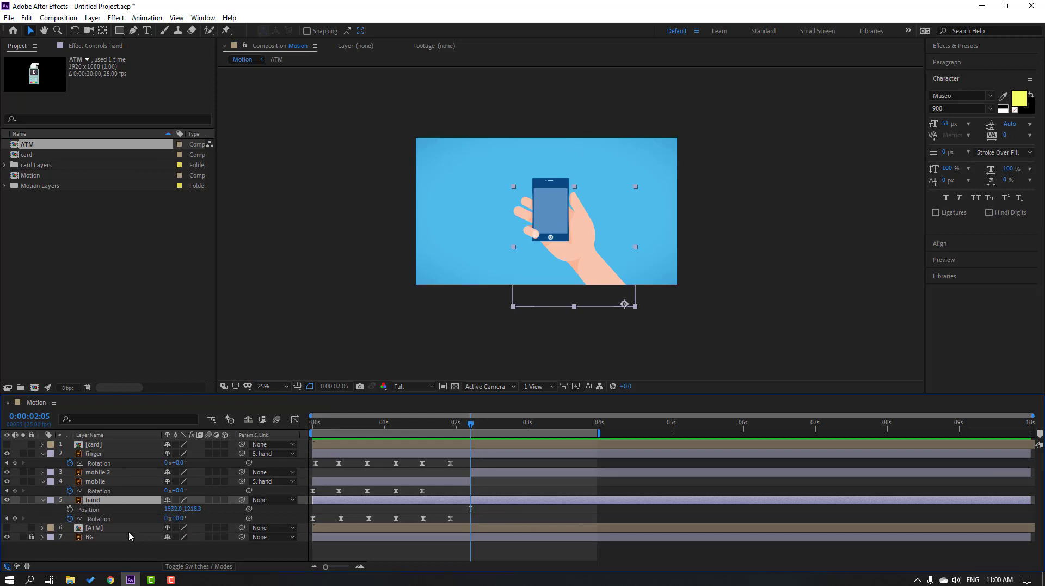
{"action": "left_click", "coordinate": [69, 509]}
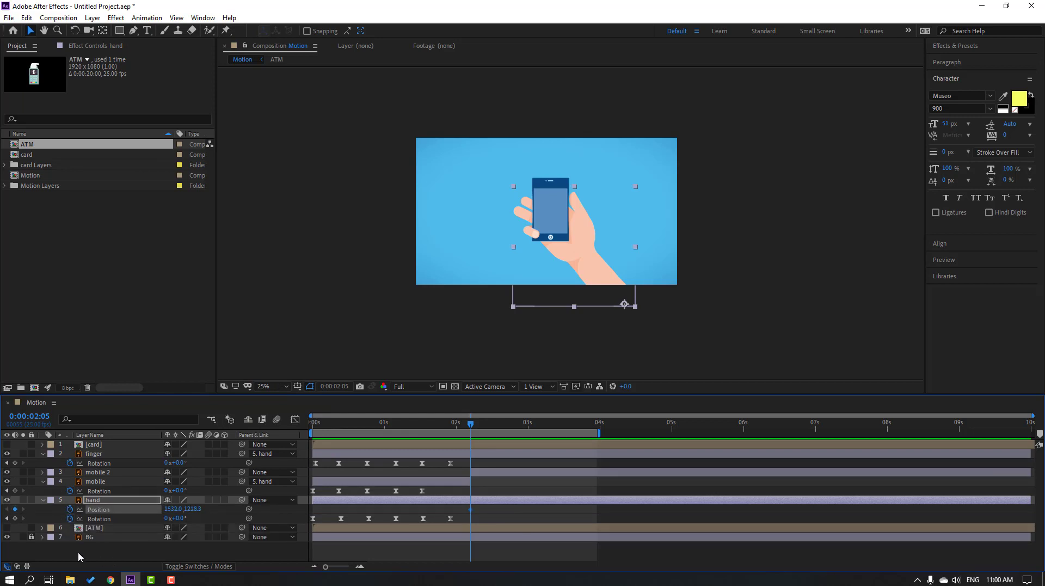
{"action": "left_click", "coordinate": [15, 518]}
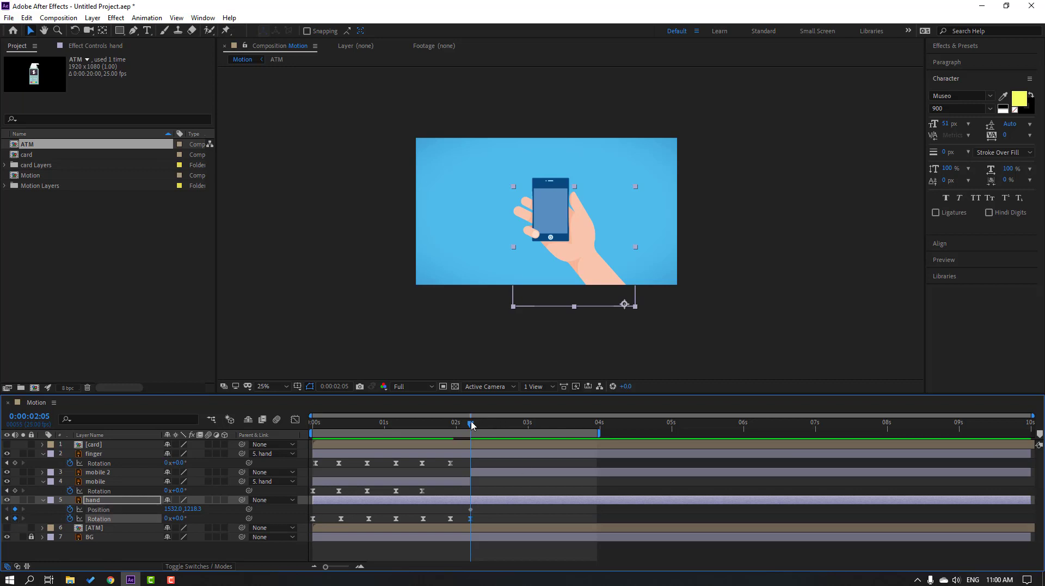
Step: At 2:16, push the hand down out of frame, review it, and select its keyframes
{"action": "left_click_drag", "start_coordinate": [471, 425], "coordinate": [504, 430]}
{"action": "left_click", "coordinate": [197, 522]}
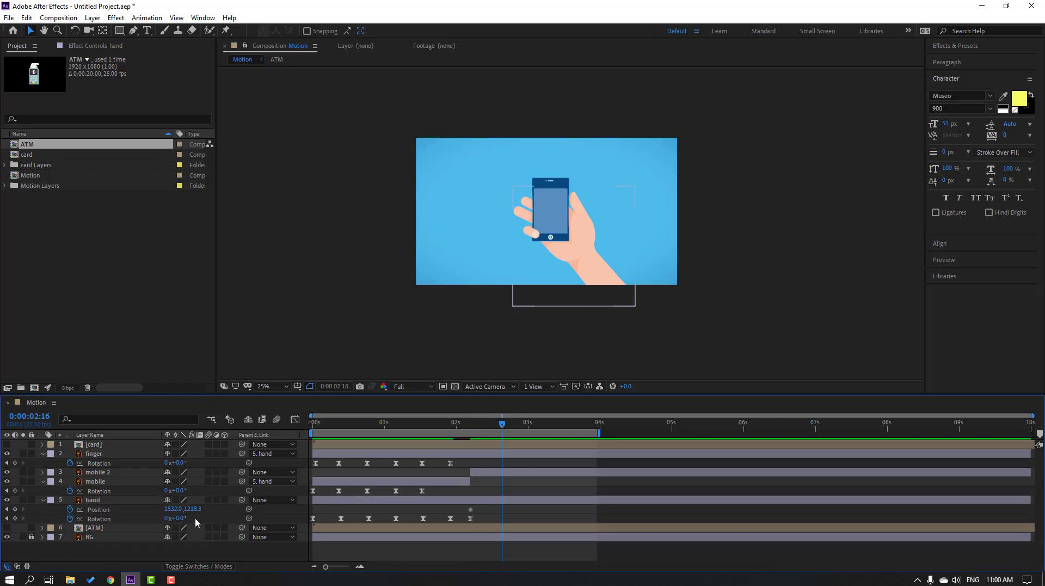
{"action": "left_click_drag", "start_coordinate": [193, 510], "coordinate": [259, 510]}
{"action": "left_click_drag", "start_coordinate": [462, 425], "coordinate": [502, 426]}
{"action": "left_click", "coordinate": [470, 513]}
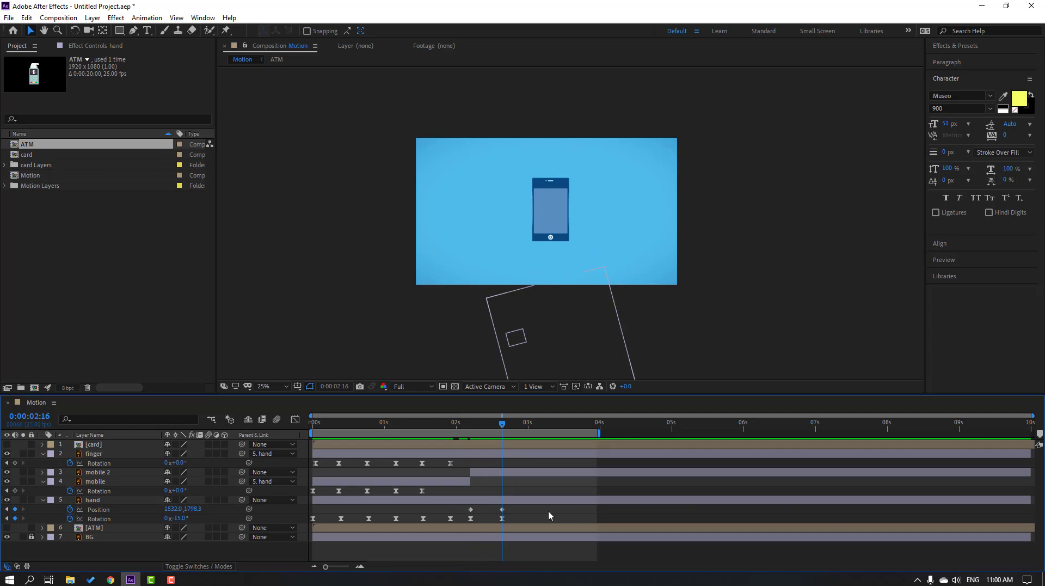
{"action": "left_click_drag", "start_coordinate": [549, 515], "coordinate": [457, 504]}
Step: Easy Ease the hand keyframes and drag their influence handles in the speed graph
{"action": "right_click", "coordinate": [472, 509]}
{"action": "mouse_move", "coordinate": [540, 502]}
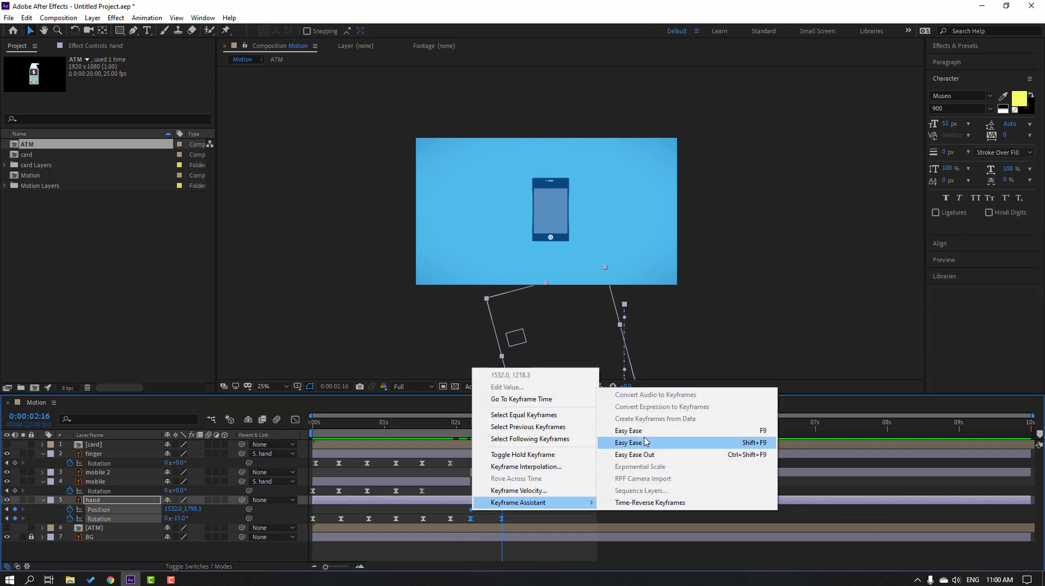
{"action": "left_click", "coordinate": [646, 442]}
{"action": "left_click", "coordinate": [296, 420]}
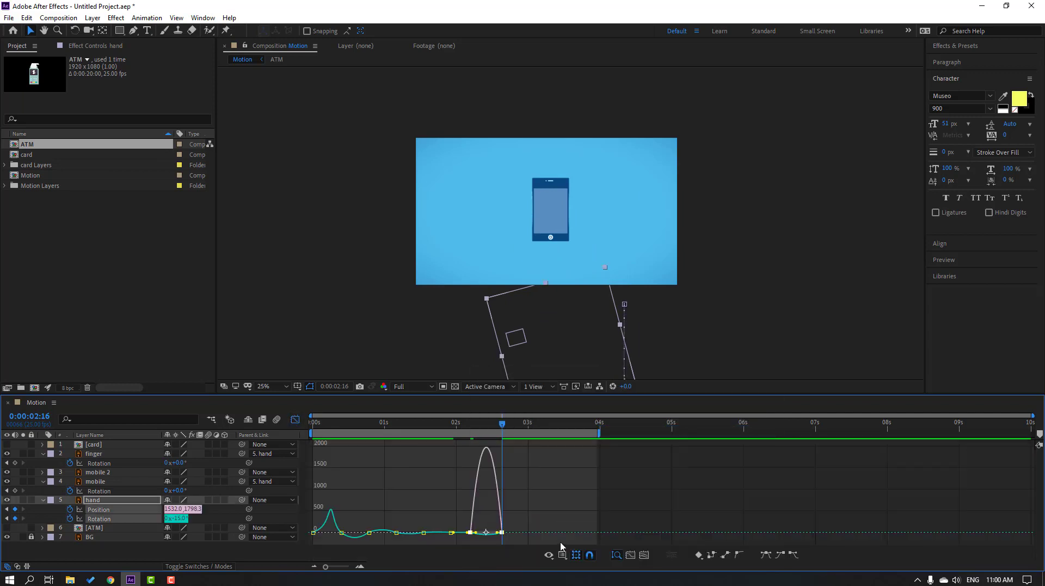
{"action": "key", "text": "equal"}
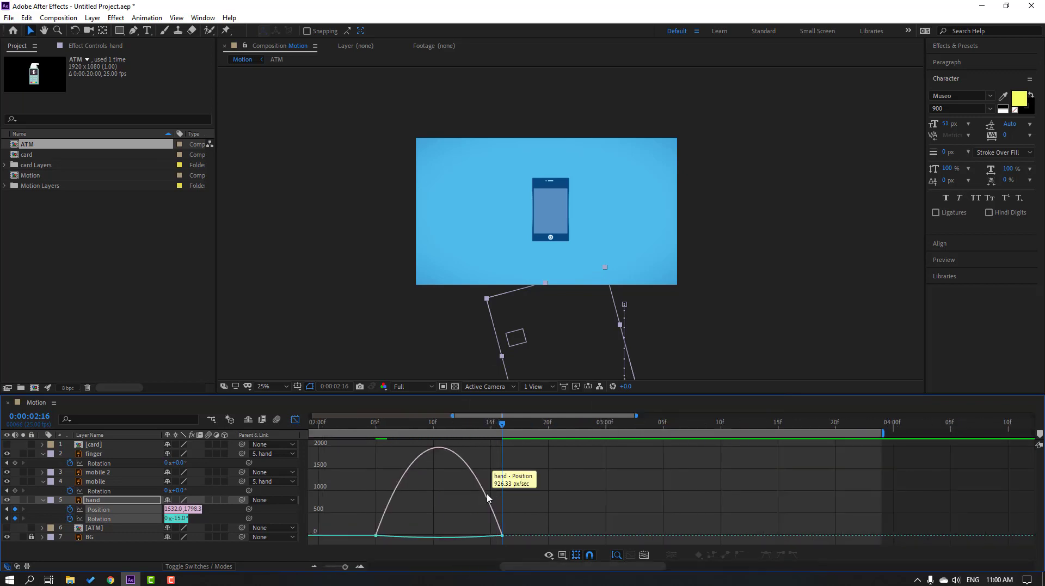
{"action": "left_click", "coordinate": [490, 536]}
{"action": "left_click_drag", "start_coordinate": [482, 533], "coordinate": [455, 534]}
Step: Start the work area near 1.4 s, preview the hand exit, and return to 2:05
{"action": "key", "text": "minus"}
{"action": "key", "text": "minus"}
{"action": "key", "text": "equal"}
{"action": "key", "text": "minus"}
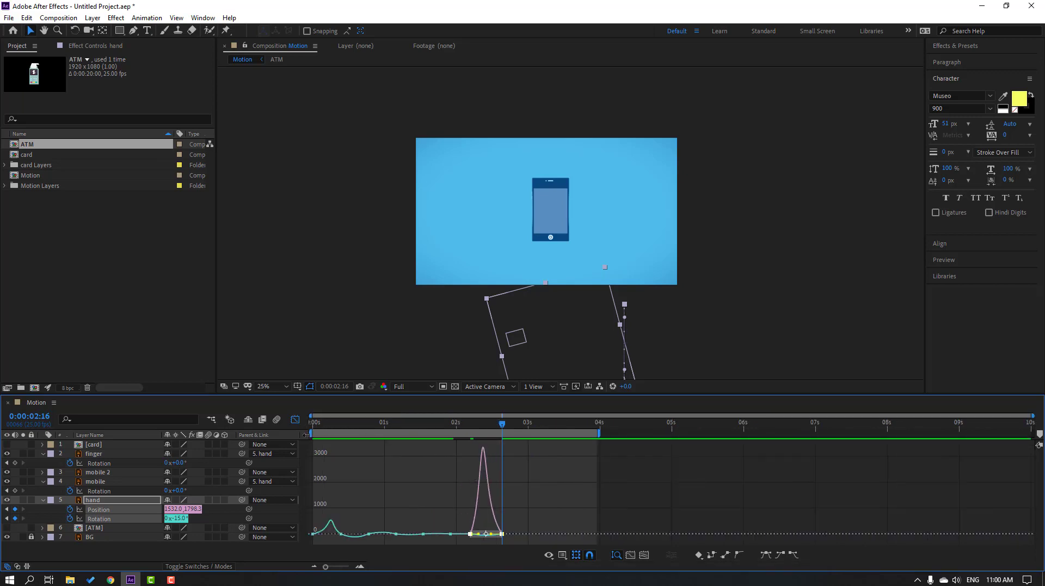
{"action": "left_click_drag", "start_coordinate": [311, 433], "coordinate": [409, 433]}
{"action": "key", "text": "space"}
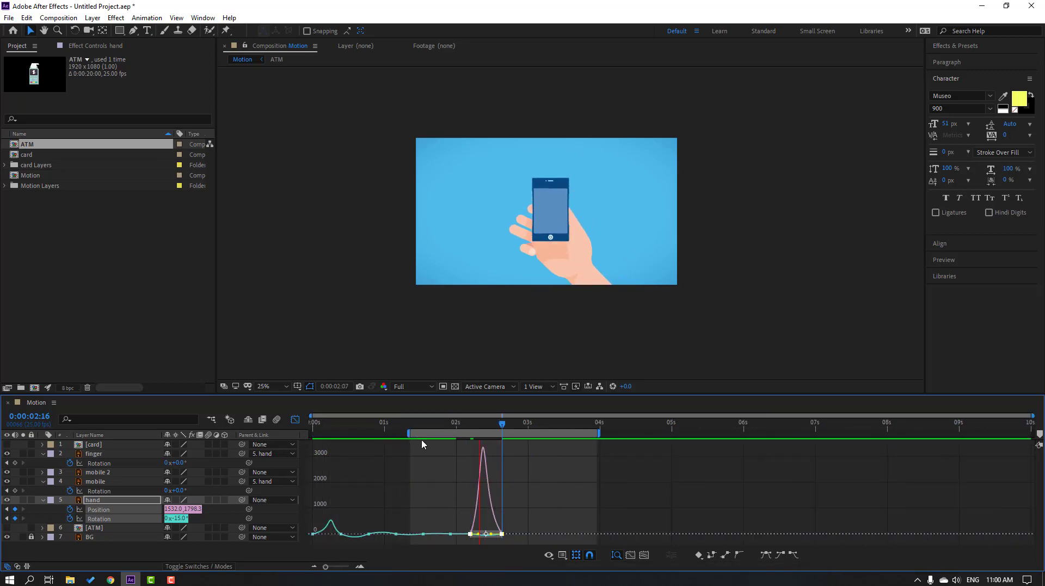
{"action": "left_click", "coordinate": [294, 421]}
{"action": "left_click_drag", "start_coordinate": [502, 423], "coordinate": [471, 430]}
Step: Keyframe mobile 2's Rotation at 0° on 2:05 and +5° on 2:14
{"action": "left_click", "coordinate": [110, 473]}
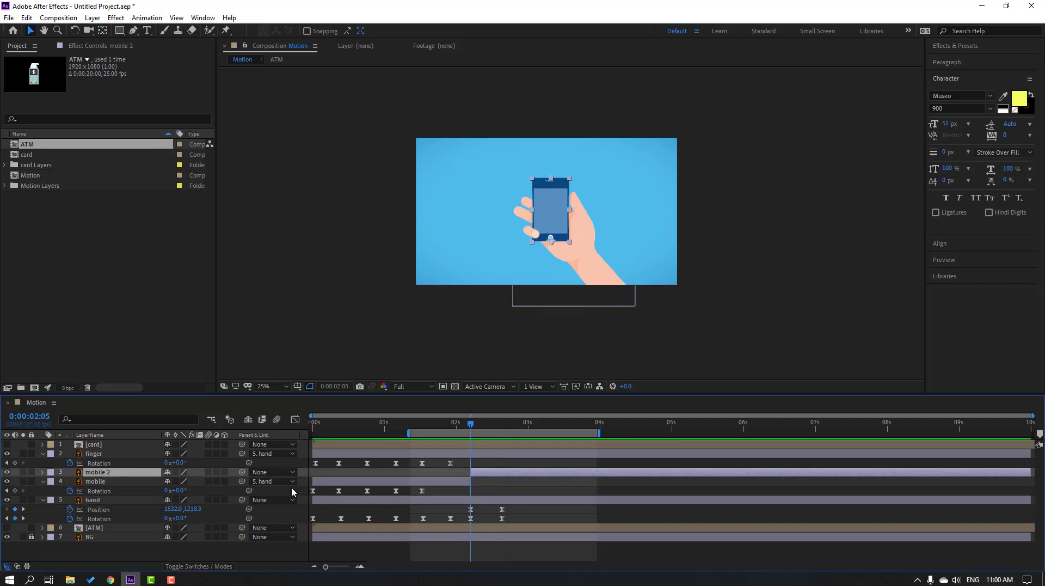
{"action": "key", "text": "r"}
{"action": "left_click", "coordinate": [15, 482]}
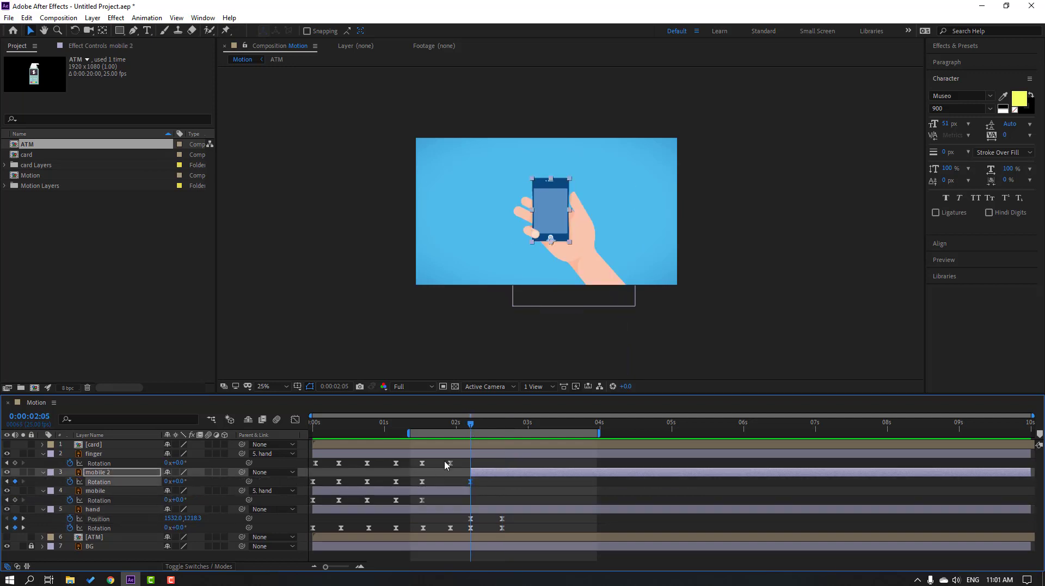
{"action": "left_click_drag", "start_coordinate": [472, 424], "coordinate": [497, 428]}
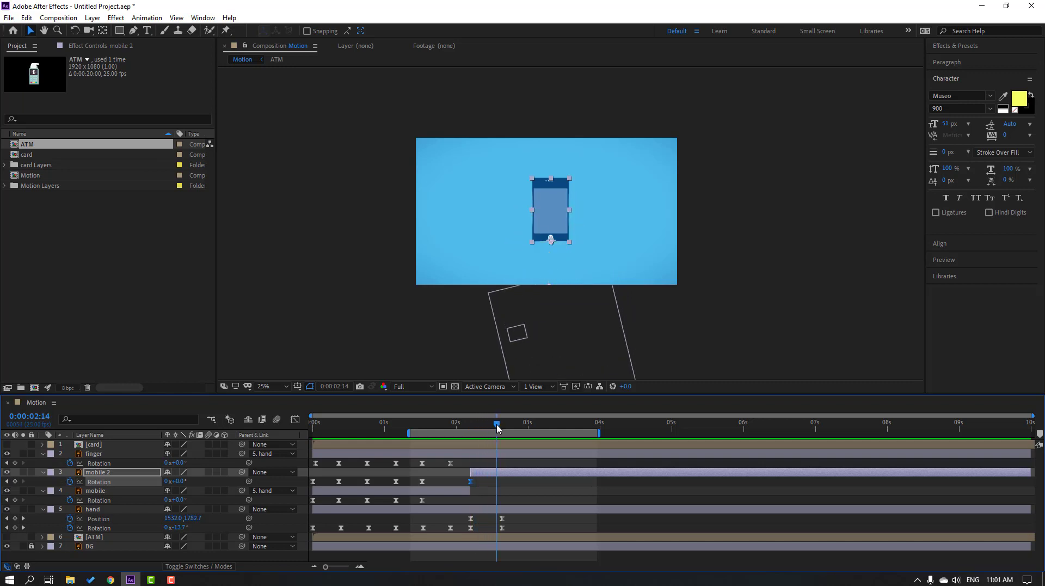
{"action": "left_click_drag", "start_coordinate": [180, 484], "coordinate": [184, 483]}
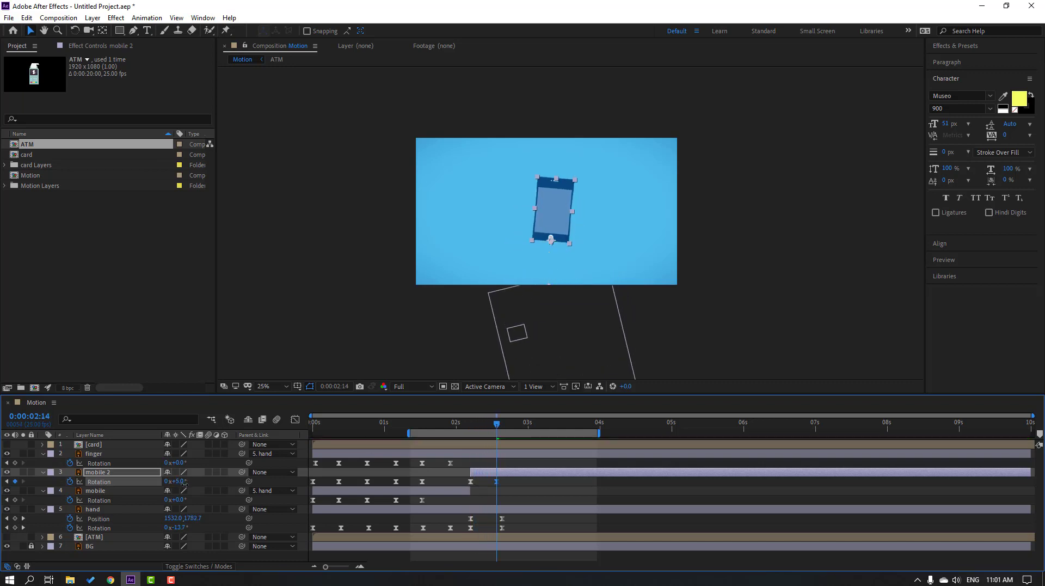
{"action": "key", "text": "space"}
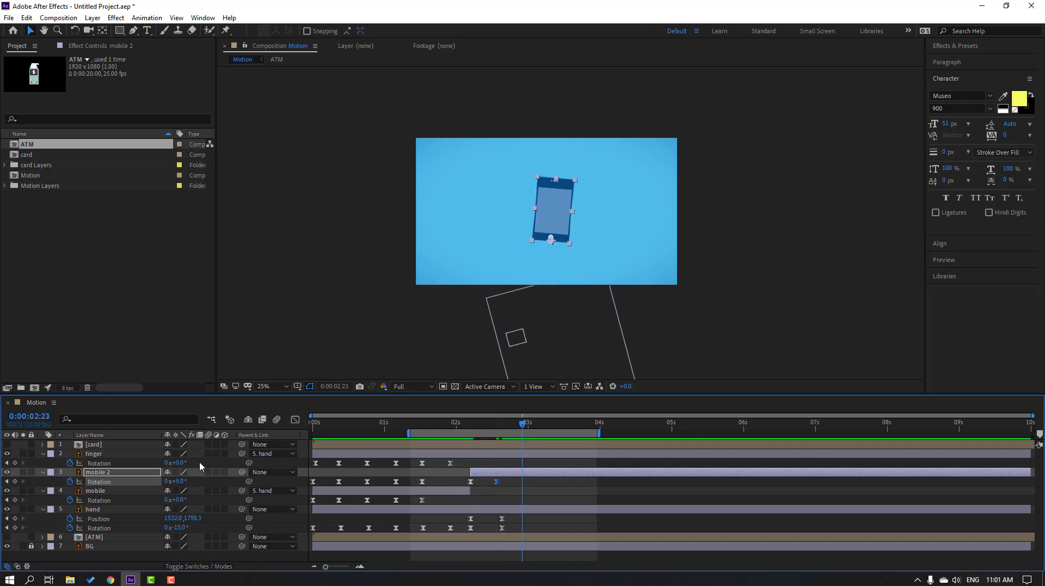
Step: Add mobile 2 rotation keyframes of -6° and then 0° at 3:08, and scrub the wobble
{"action": "left_click_drag", "start_coordinate": [180, 487], "coordinate": [172, 487]}
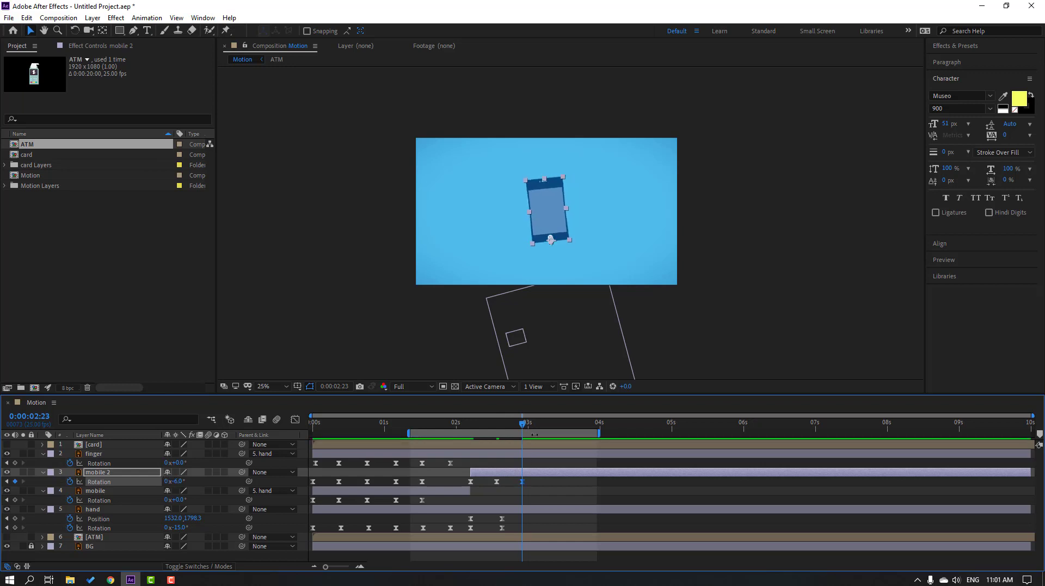
{"action": "left_click", "coordinate": [549, 426]}
{"action": "left_click_drag", "start_coordinate": [549, 426], "coordinate": [551, 427]}
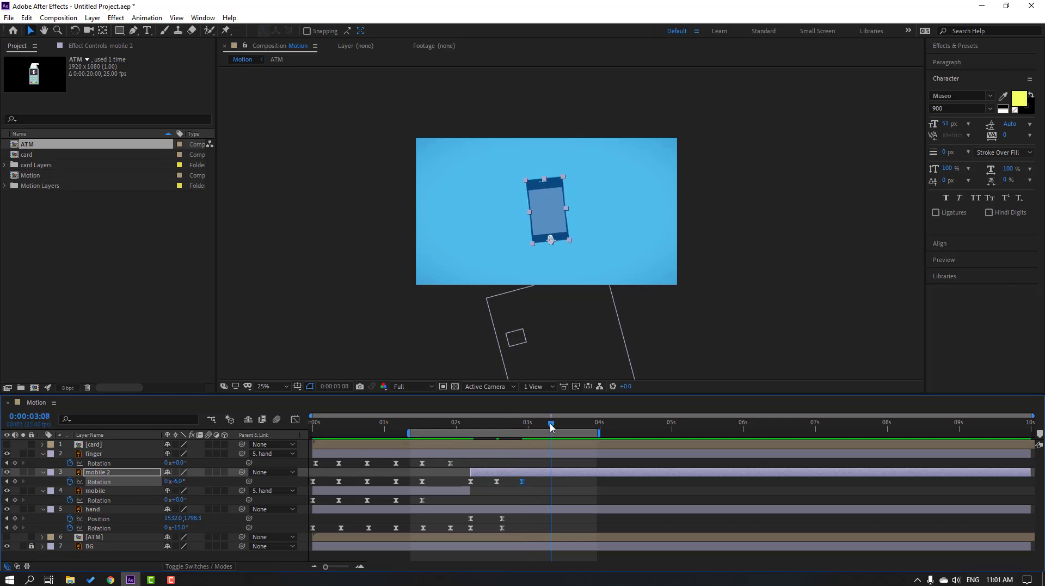
{"action": "left_click", "coordinate": [178, 483]}
{"action": "type", "text": "0"}
{"action": "key", "text": "Return"}
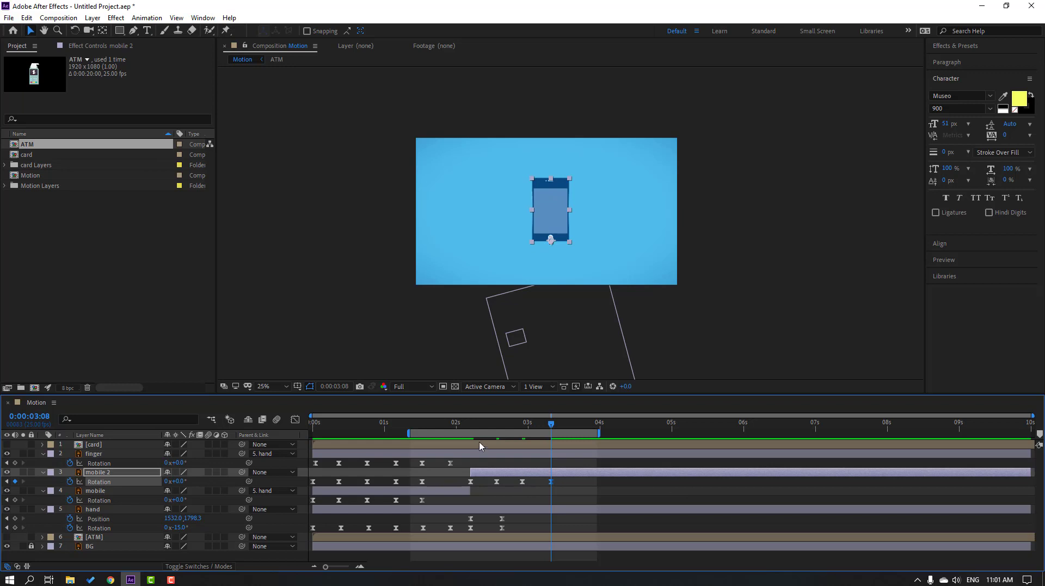
{"action": "left_click_drag", "start_coordinate": [448, 426], "coordinate": [534, 430]}
Step: Move to 3:03 and collapse the finger, mobile 2, mobile and hand properties
{"action": "left_click", "coordinate": [597, 482]}
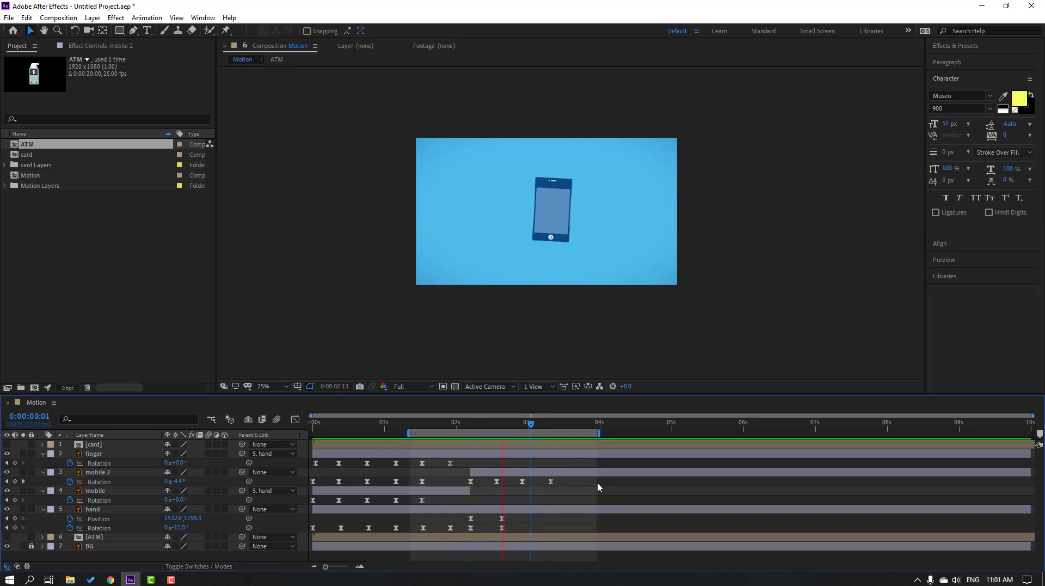
{"action": "left_click_drag", "start_coordinate": [524, 427], "coordinate": [538, 424]}
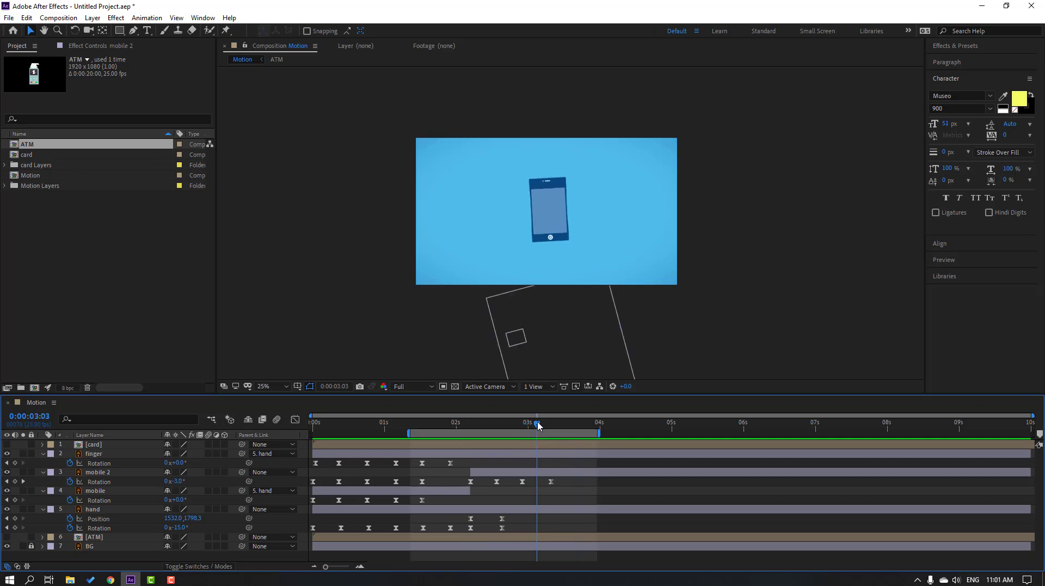
{"action": "left_click", "coordinate": [43, 454]}
{"action": "left_click", "coordinate": [43, 463]}
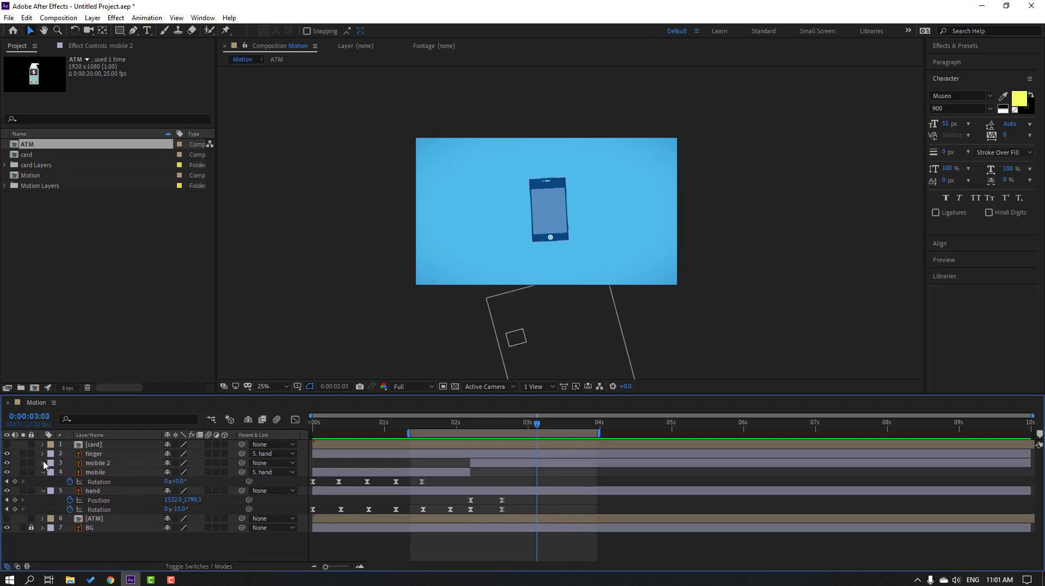
{"action": "left_click", "coordinate": [43, 473]}
{"action": "left_click", "coordinate": [43, 482]}
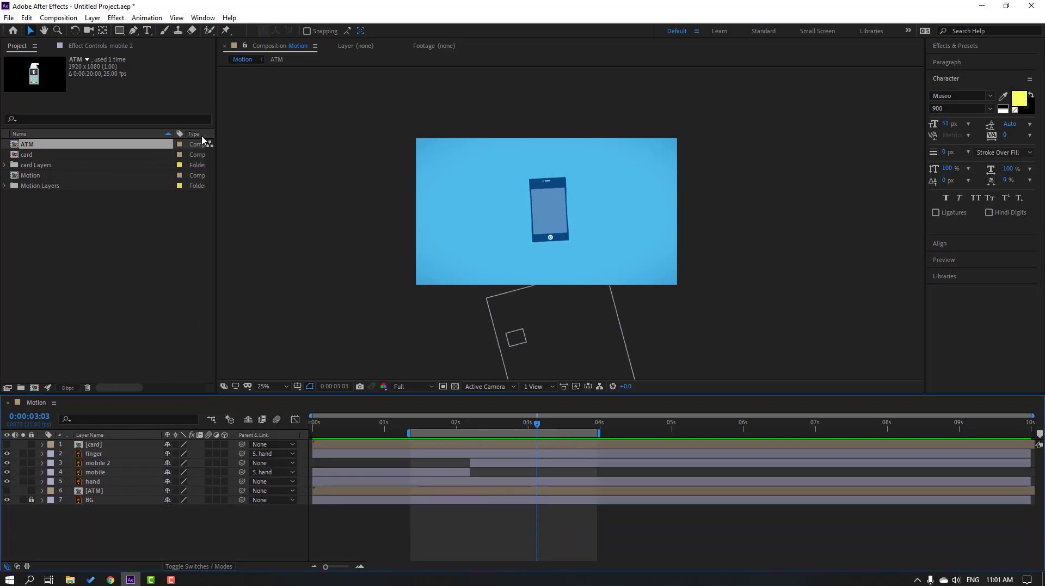
Step: Draw a two-point vertical pen line left of the phone with a 9 px stroke
{"action": "left_click", "coordinate": [133, 31]}
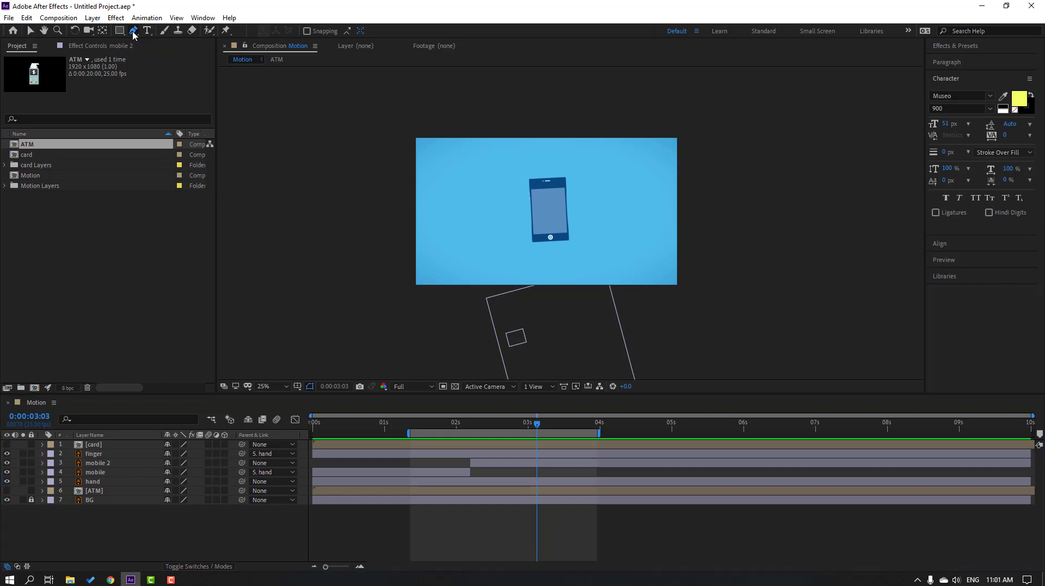
{"action": "left_click", "coordinate": [444, 159]}
{"action": "left_click", "coordinate": [444, 250]}
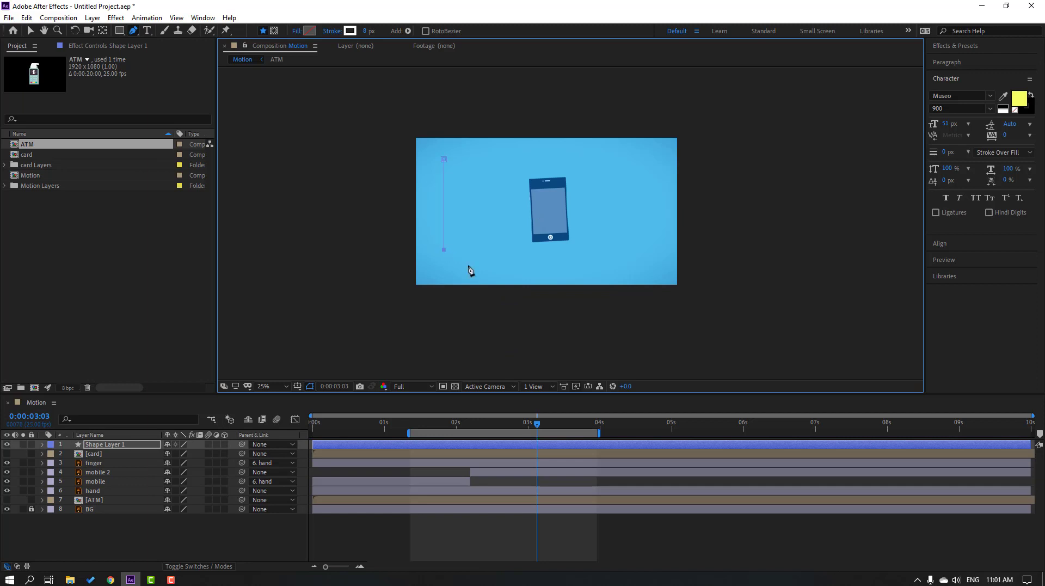
{"action": "left_click", "coordinate": [34, 33]}
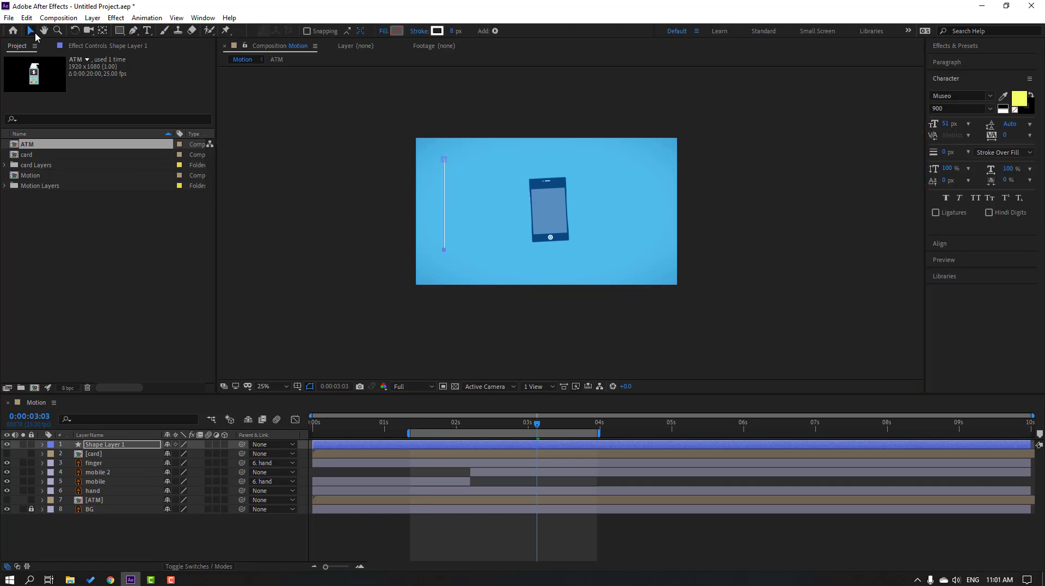
{"action": "left_click", "coordinate": [452, 31]}
{"action": "type", "text": "9"}
{"action": "key", "text": "Return"}
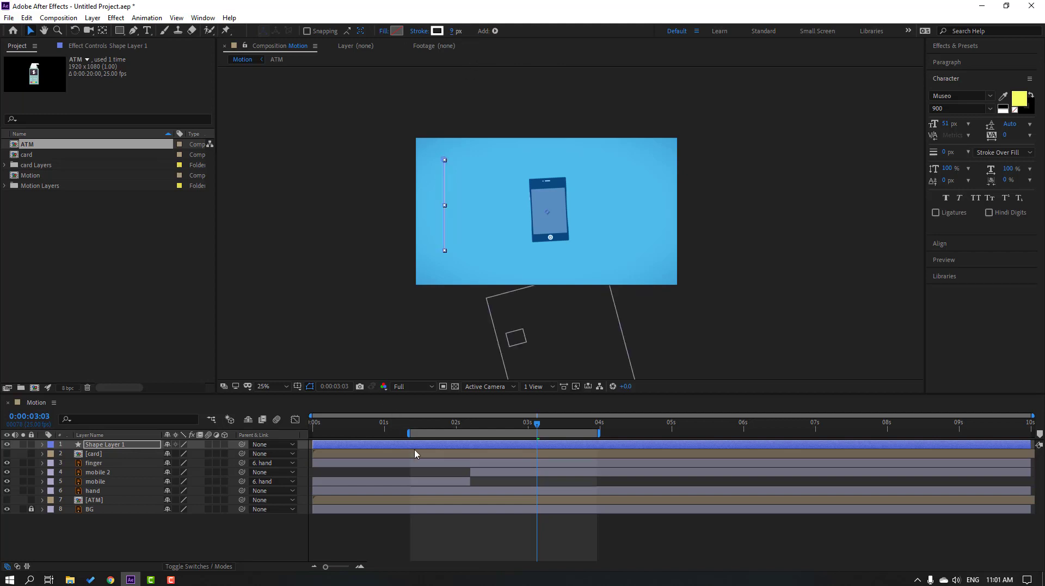
Step: Rename the new shape layer to 'line'
{"action": "left_click", "coordinate": [162, 546]}
{"action": "scroll", "coordinate": [417, 208], "scroll_direction": "up", "scroll_amount": 3}
{"action": "left_click_drag", "start_coordinate": [337, 222], "coordinate": [586, 338]}
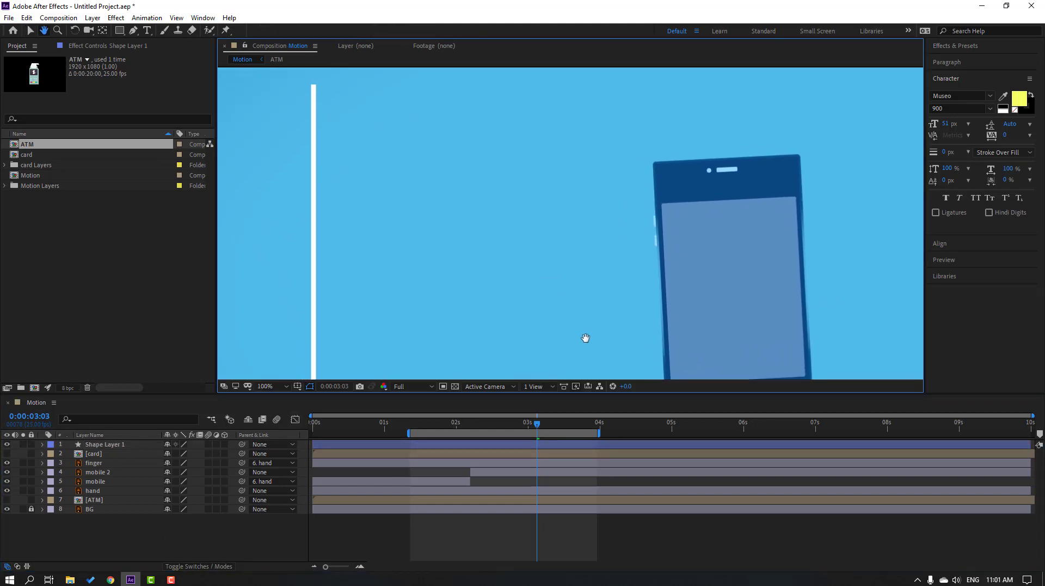
{"action": "key", "text": "v"}
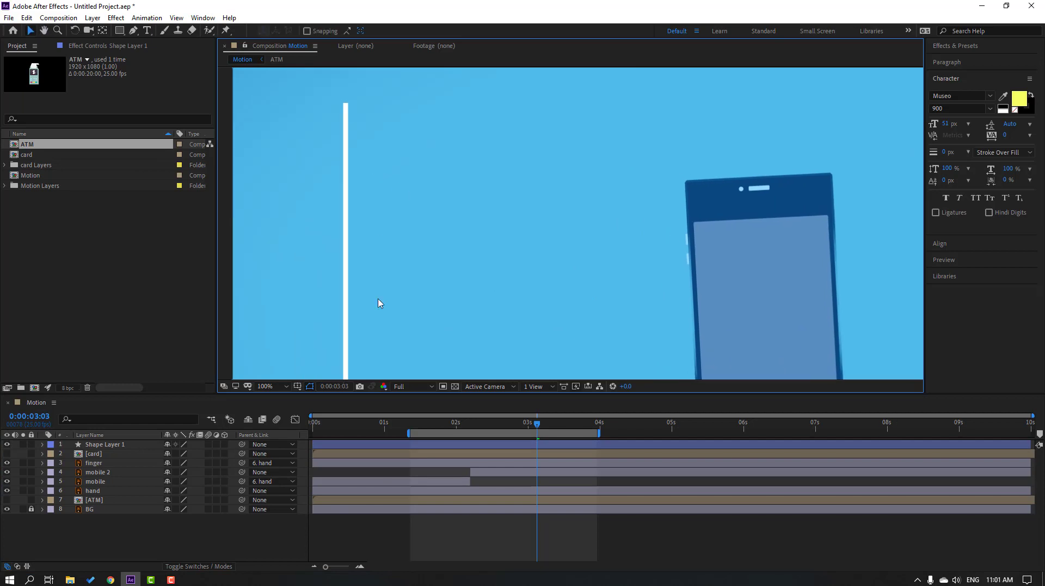
{"action": "left_click", "coordinate": [106, 444]}
{"action": "key", "text": "Return"}
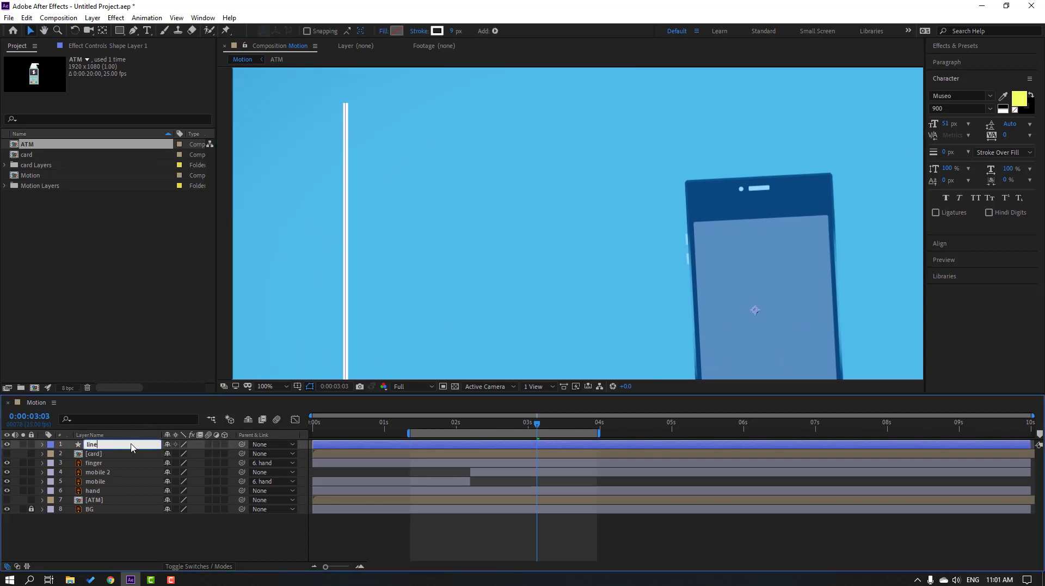
{"action": "type", "text": "line"}
{"action": "key", "text": "Return"}
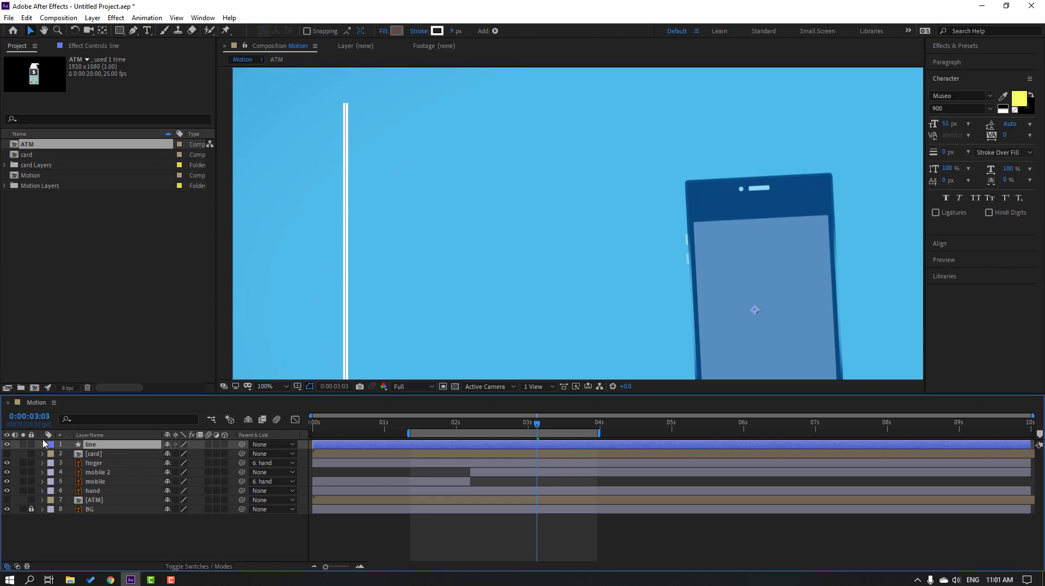
Step: Give the line's stroke a Round Cap in Shape 1's stroke settings
{"action": "left_click", "coordinate": [43, 445]}
{"action": "left_click", "coordinate": [52, 458]}
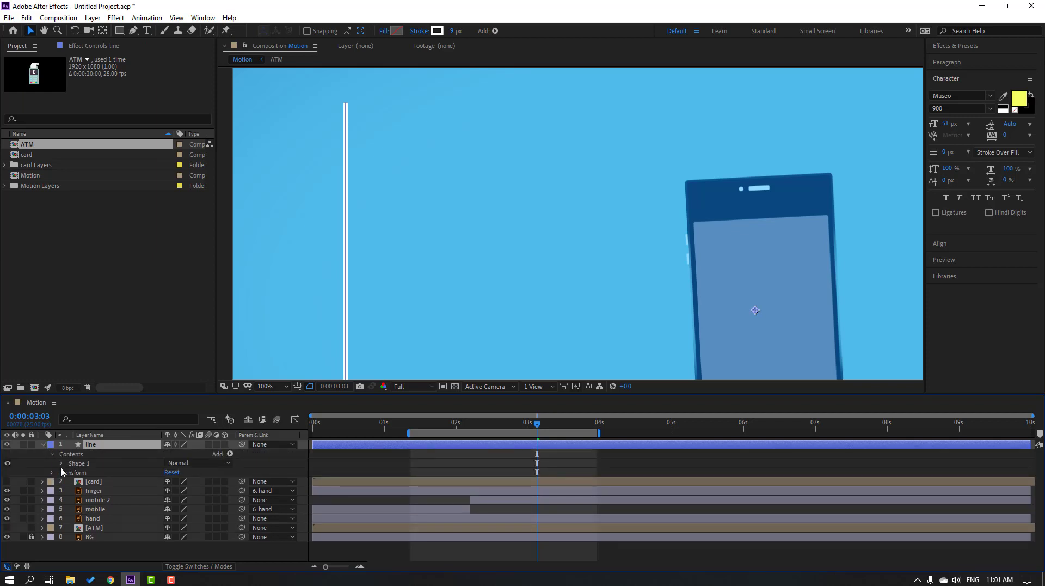
{"action": "left_click", "coordinate": [60, 463]}
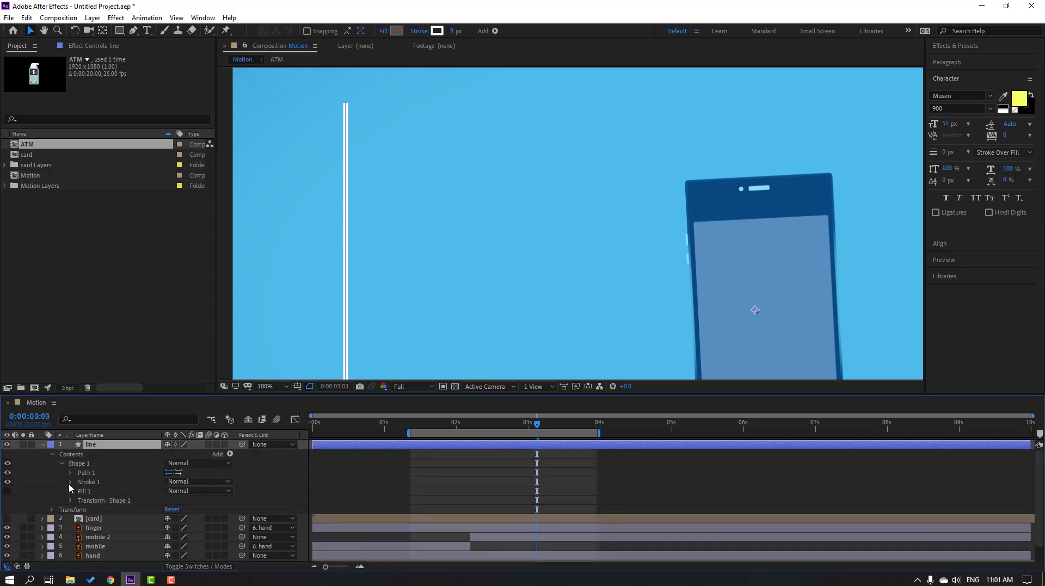
{"action": "left_click", "coordinate": [70, 482]}
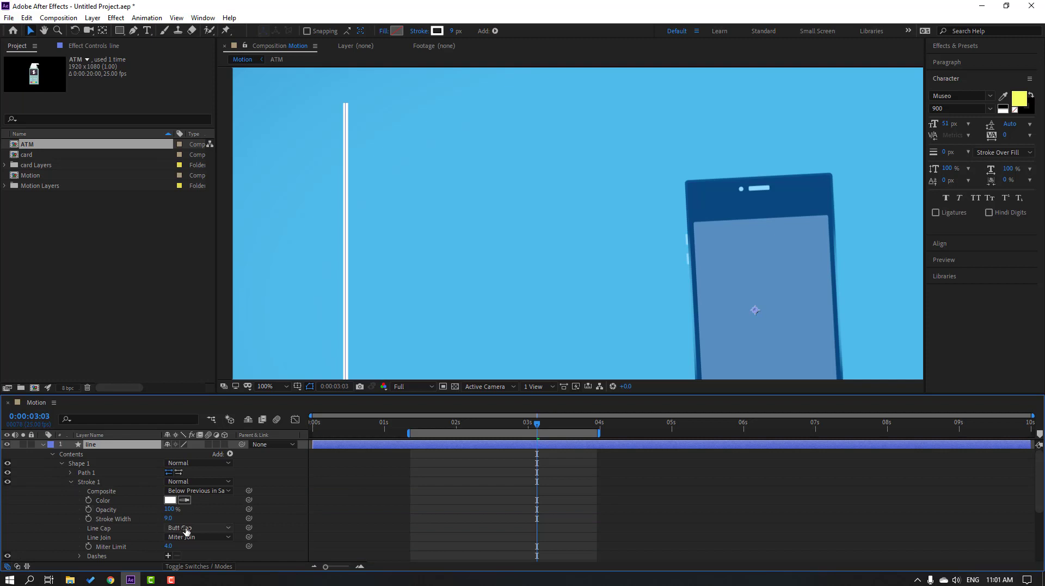
{"action": "left_click", "coordinate": [186, 528]}
{"action": "left_click", "coordinate": [194, 552]}
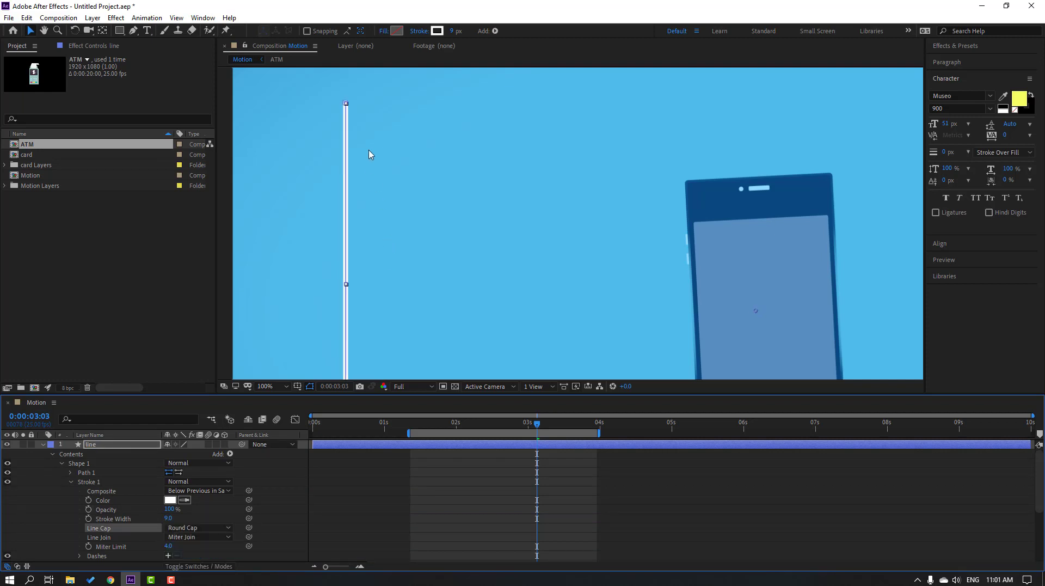
{"action": "left_click_drag", "start_coordinate": [341, 129], "coordinate": [476, 273]}
{"action": "scroll", "coordinate": [476, 272], "scroll_direction": "up", "scroll_amount": 2}
{"action": "left_click_drag", "start_coordinate": [250, 337], "coordinate": [527, 261]}
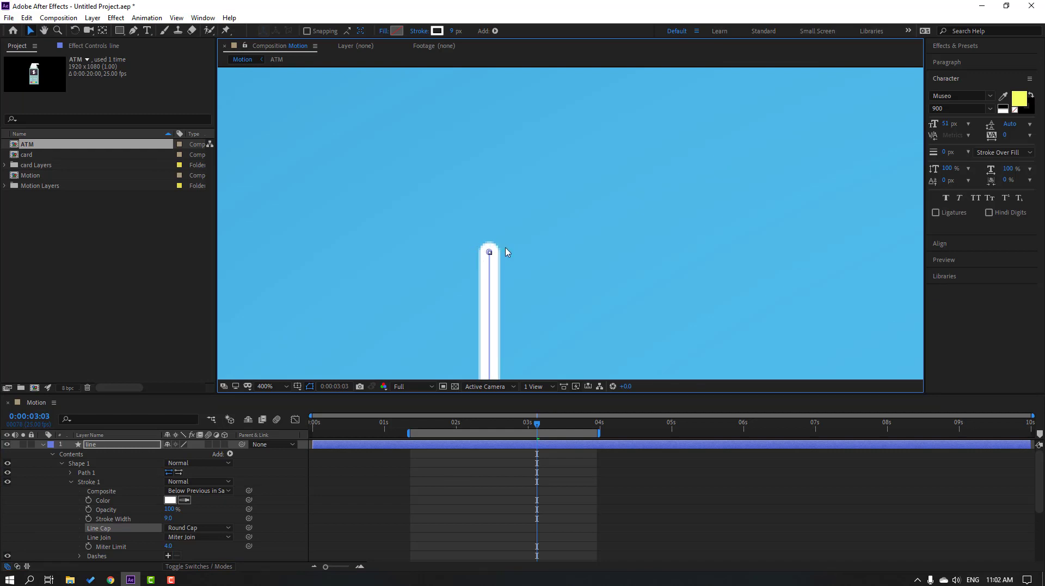
Step: Compare square and round line caps, settling on Round Cap
{"action": "left_click", "coordinate": [191, 527]}
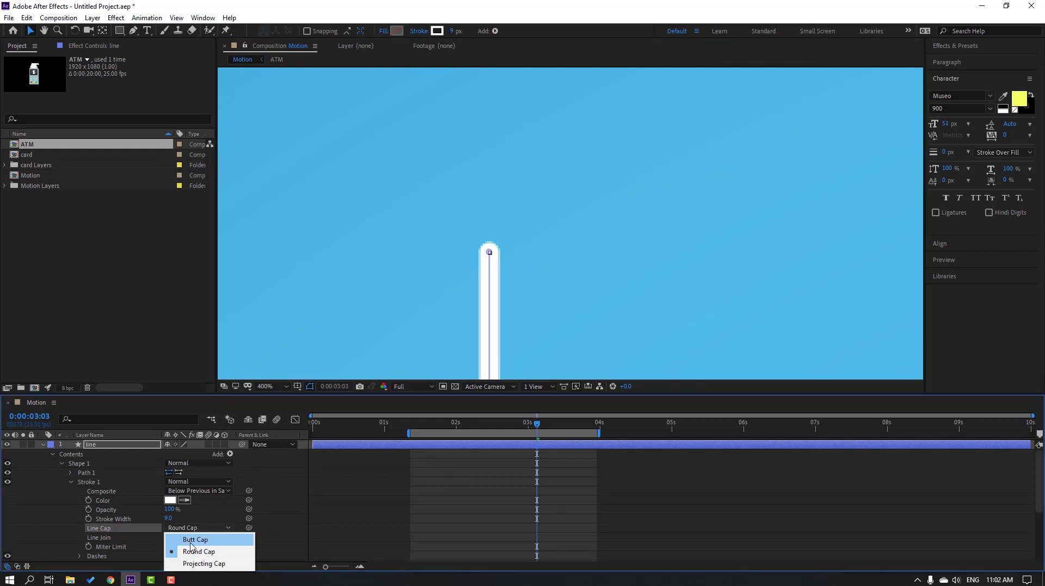
{"action": "left_click", "coordinate": [190, 541]}
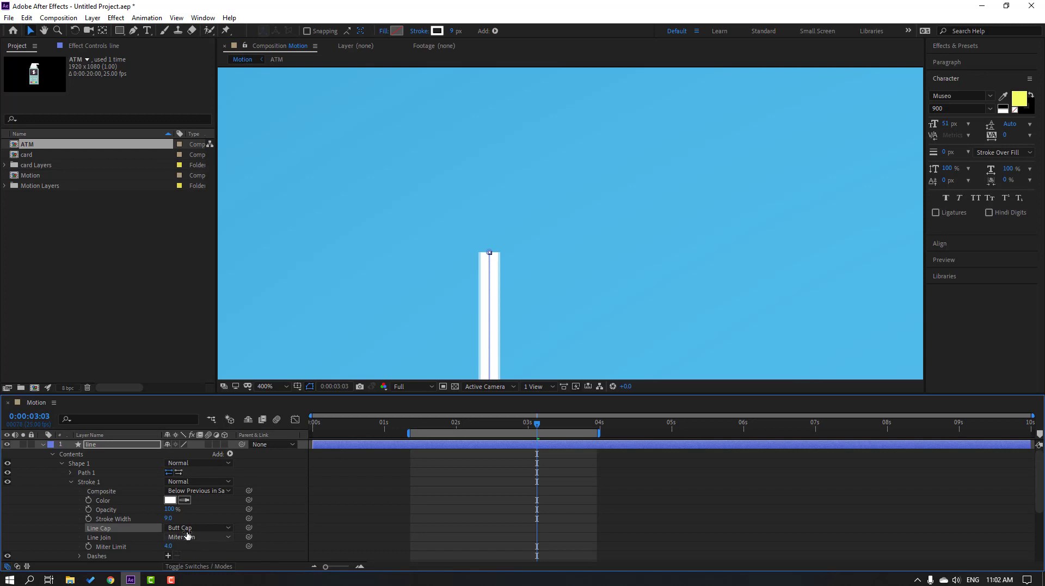
{"action": "left_click", "coordinate": [190, 528]}
{"action": "left_click", "coordinate": [197, 551]}
{"action": "left_click", "coordinate": [191, 527]}
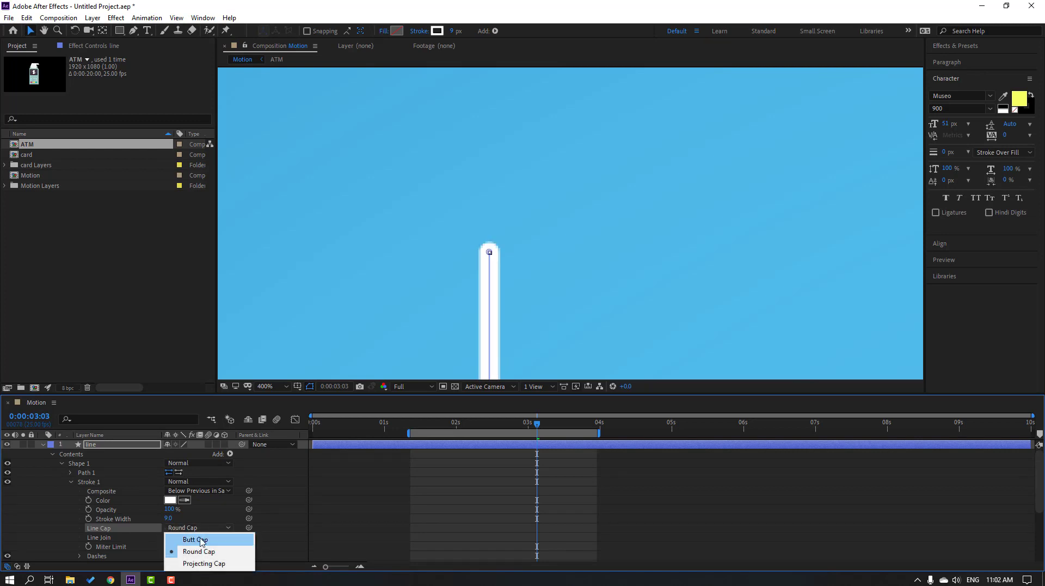
{"action": "left_click", "coordinate": [200, 541]}
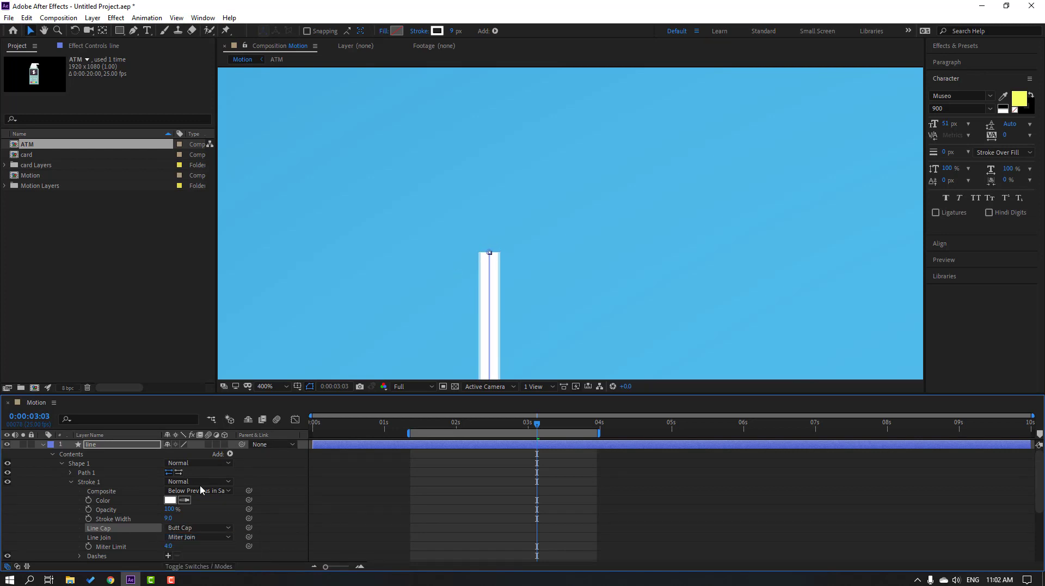
{"action": "left_click", "coordinate": [190, 527]}
{"action": "left_click", "coordinate": [191, 551]}
{"action": "scroll", "coordinate": [504, 260], "scroll_direction": "down", "scroll_amount": 2}
{"action": "left_click_drag", "start_coordinate": [536, 258], "coordinate": [394, 155]}
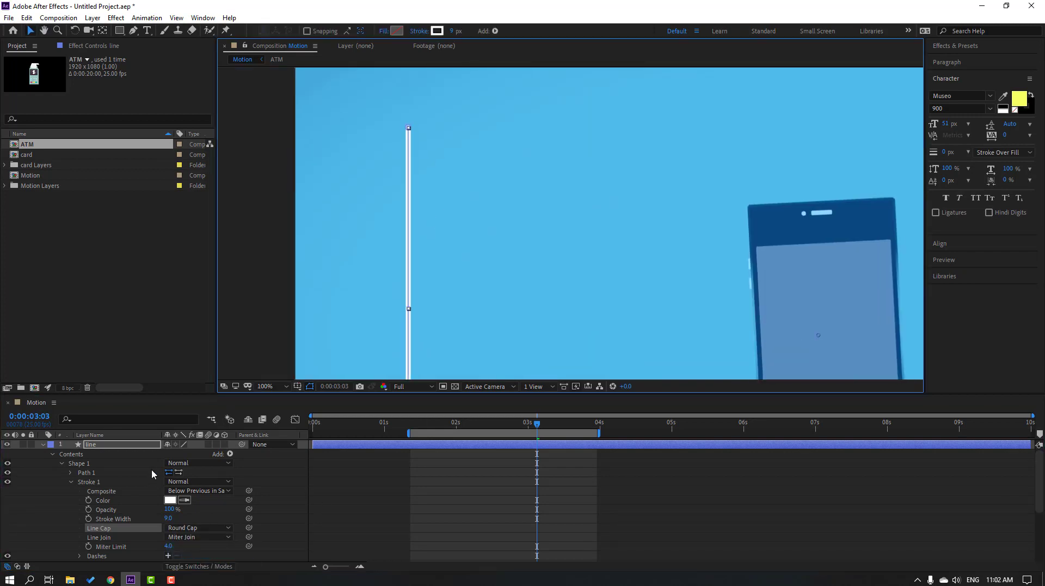
Step: Shorten the line by dragging its top vertex downward, then reselect the line layer
{"action": "left_click", "coordinate": [42, 445]}
{"action": "key", "text": "comma"}
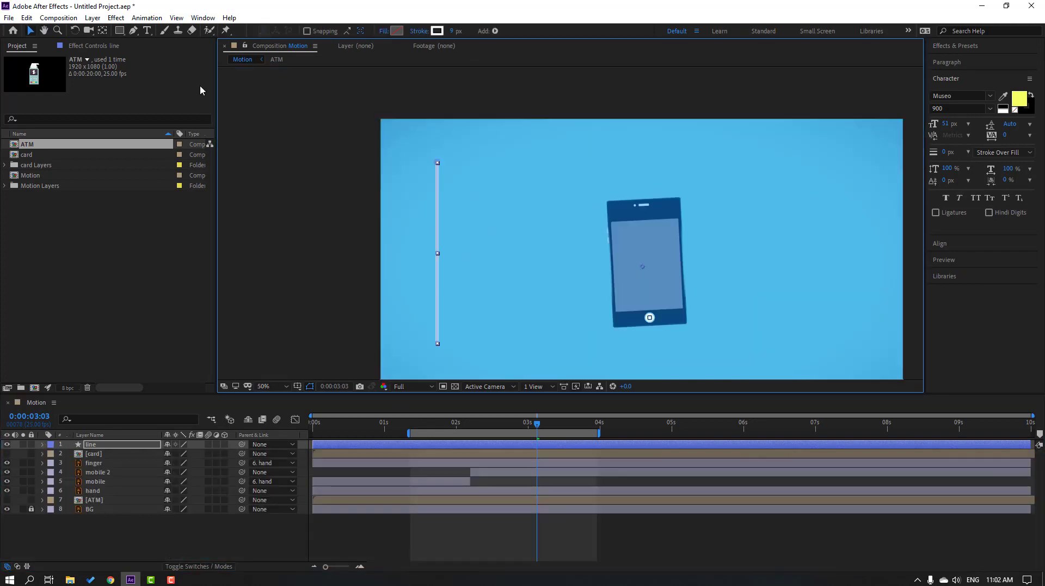
{"action": "left_click", "coordinate": [134, 31]}
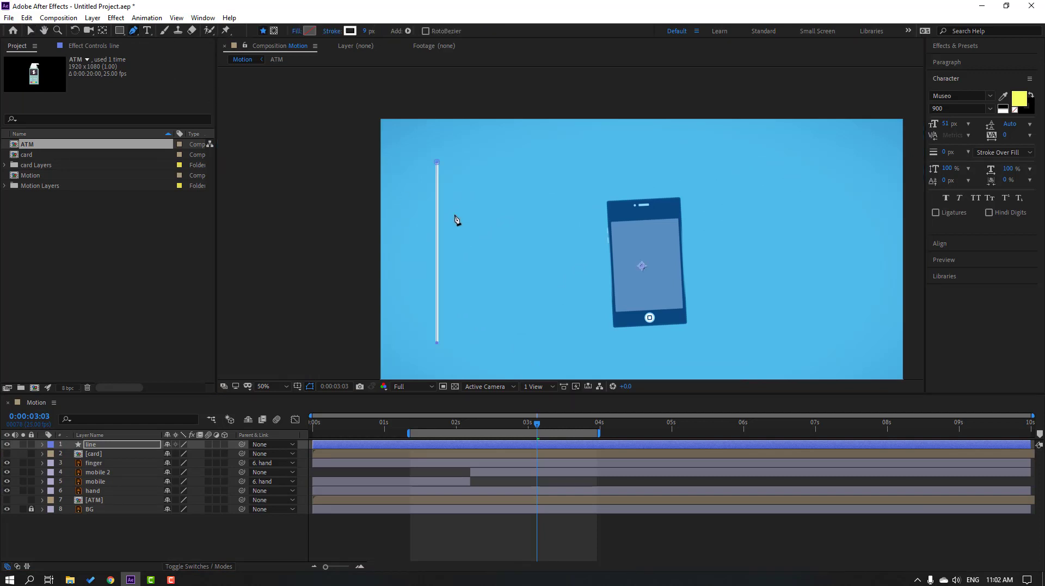
{"action": "left_click", "coordinate": [438, 163]}
{"action": "left_click_drag", "start_coordinate": [439, 200], "coordinate": [438, 230]}
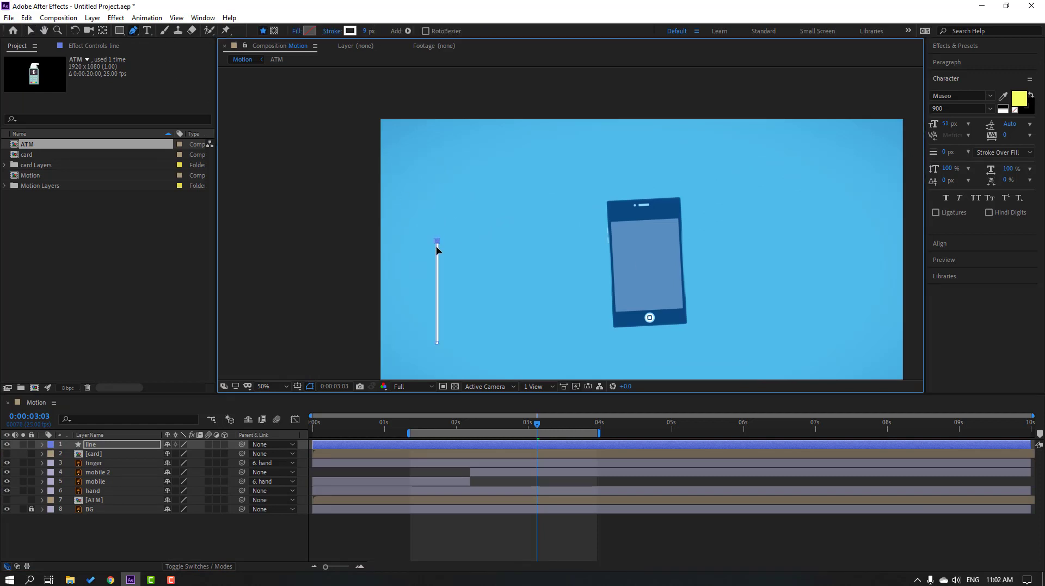
{"action": "left_click", "coordinate": [31, 31]}
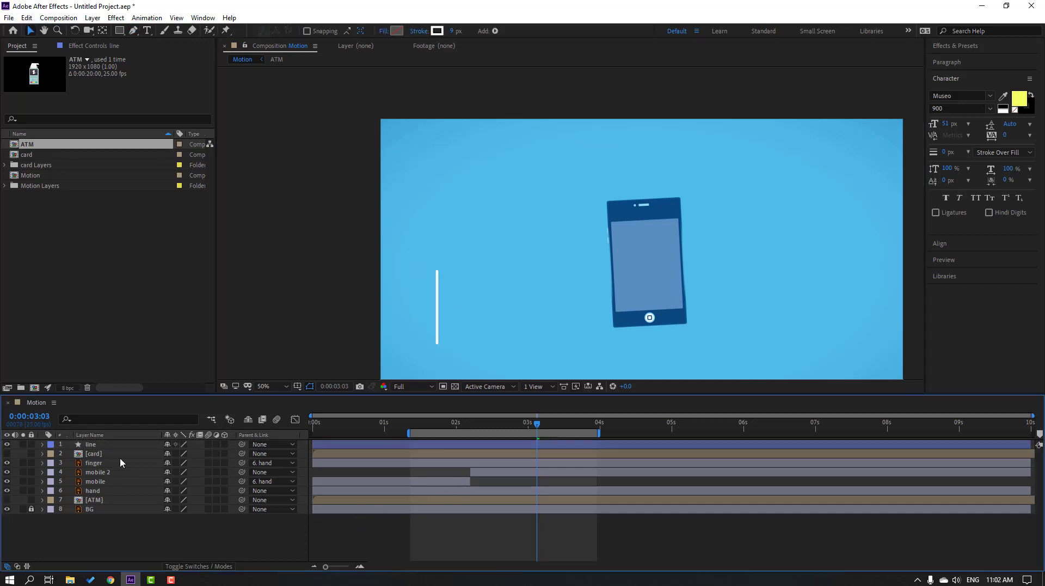
{"action": "left_click", "coordinate": [104, 446]}
Step: Add Trim Paths to the line layer and reveal its Start, End and Offset
{"action": "left_click", "coordinate": [496, 31]}
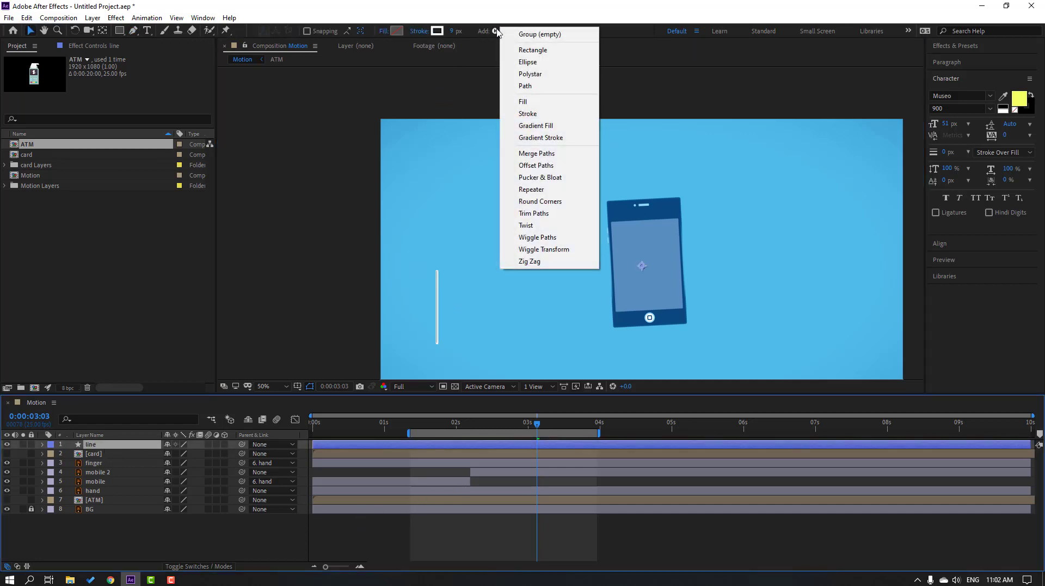
{"action": "left_click", "coordinate": [514, 212]}
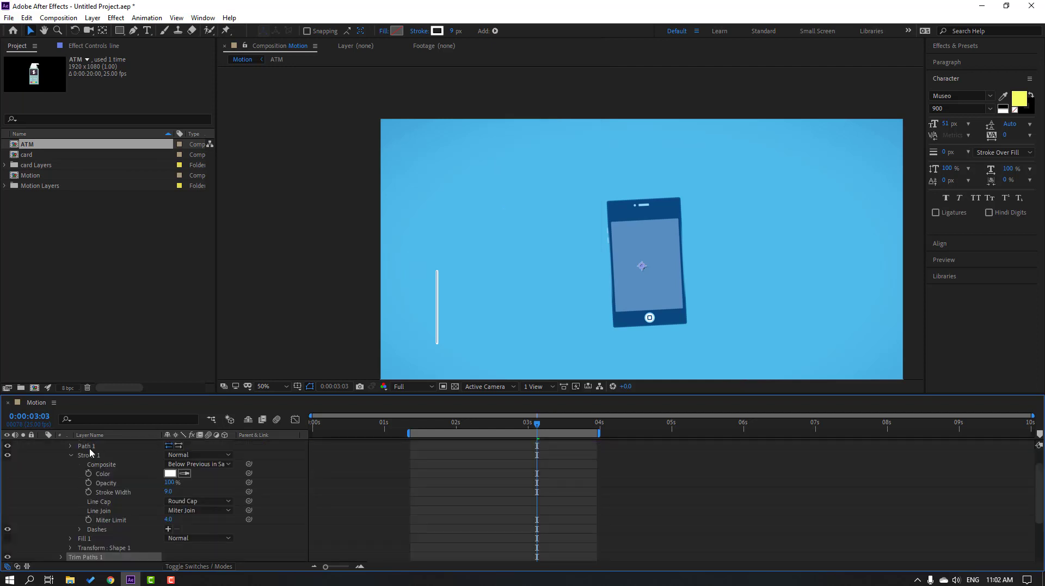
{"action": "scroll", "coordinate": [104, 499], "scroll_direction": "down", "scroll_amount": 3}
{"action": "scroll", "coordinate": [462, 460], "scroll_direction": "up", "scroll_amount": 5}
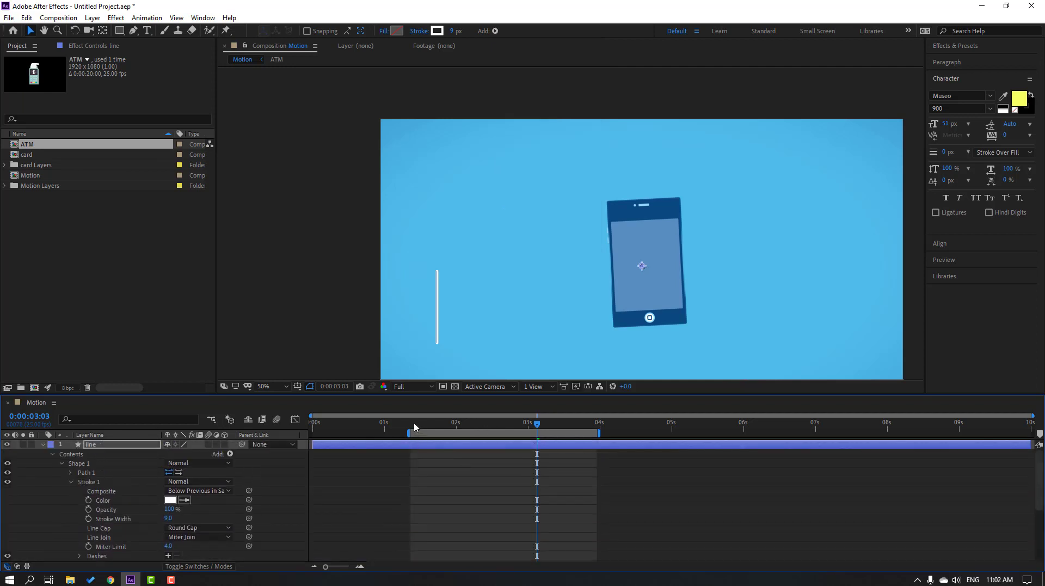
{"action": "left_click_drag", "start_coordinate": [414, 424], "coordinate": [303, 431]}
{"action": "left_click_drag", "start_coordinate": [409, 433], "coordinate": [311, 435]}
{"action": "scroll", "coordinate": [47, 534], "scroll_direction": "down", "scroll_amount": 2}
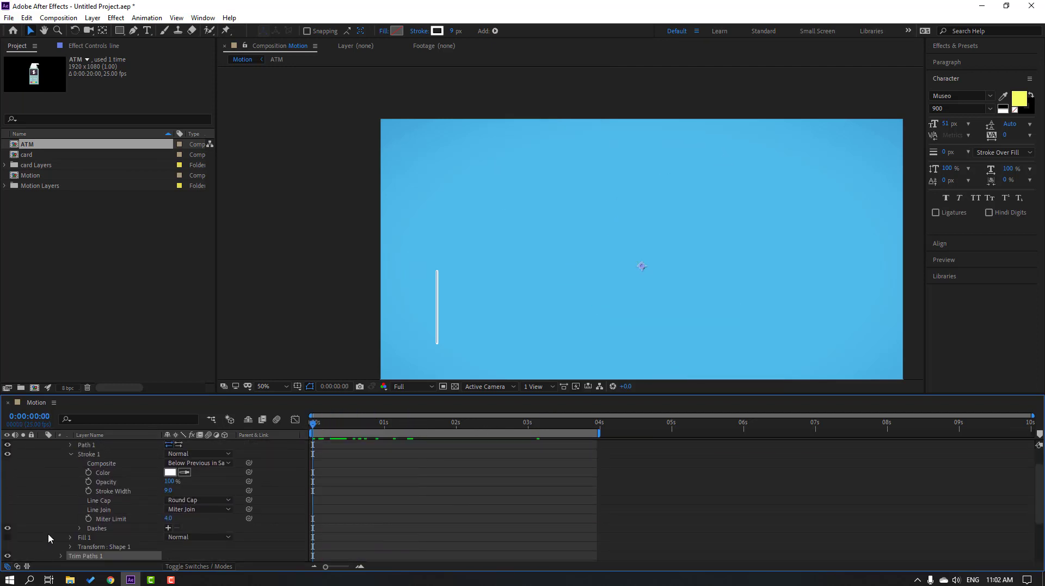
{"action": "left_click", "coordinate": [60, 528]}
{"action": "scroll", "coordinate": [56, 531], "scroll_direction": "down", "scroll_amount": 3}
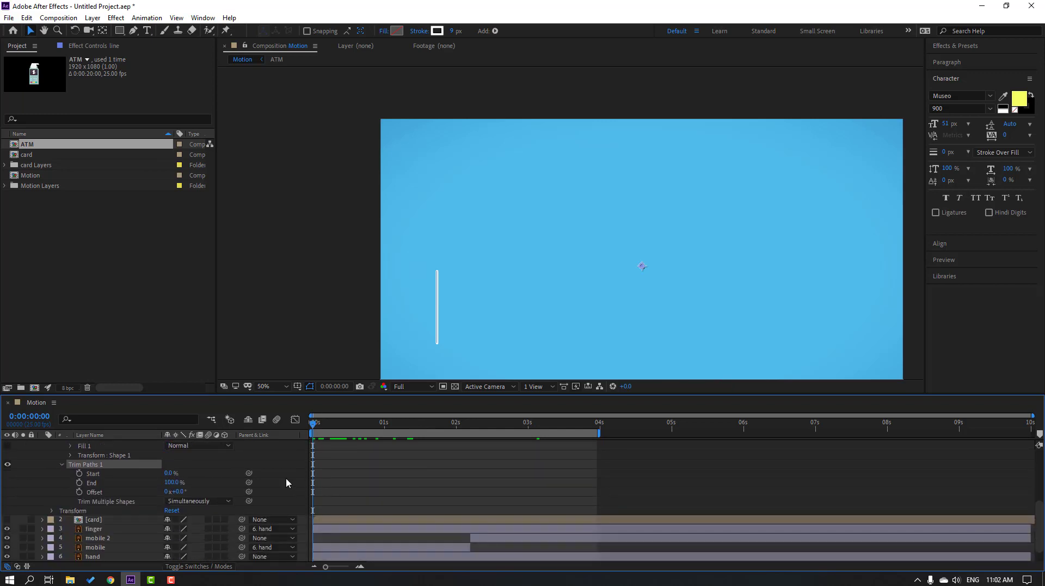
Step: Keyframe Trim Paths End and Start from 100% to 0% over the first frames
{"action": "left_click_drag", "start_coordinate": [170, 477], "coordinate": [249, 472]}
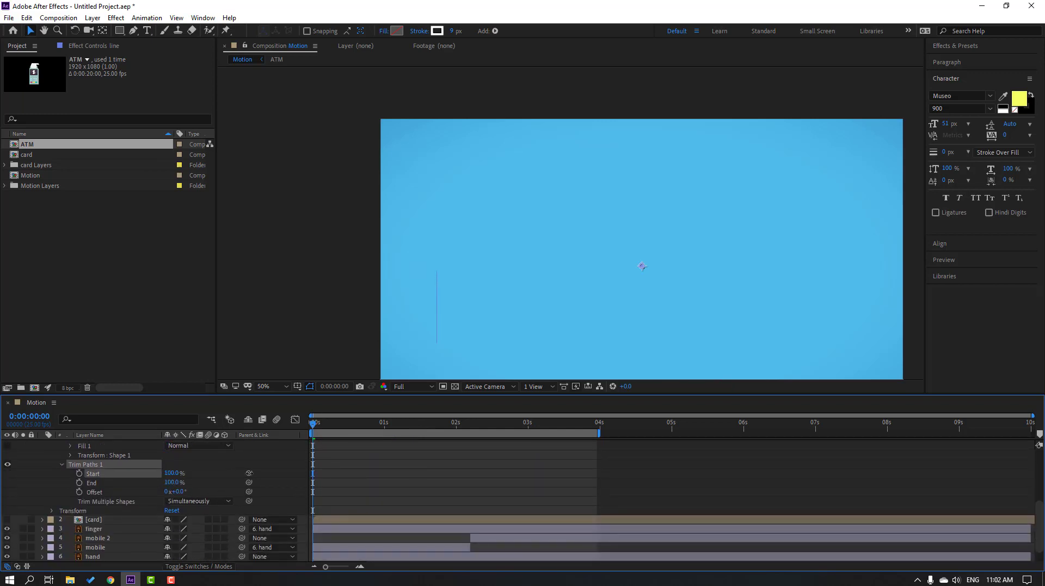
{"action": "left_click", "coordinate": [80, 483]}
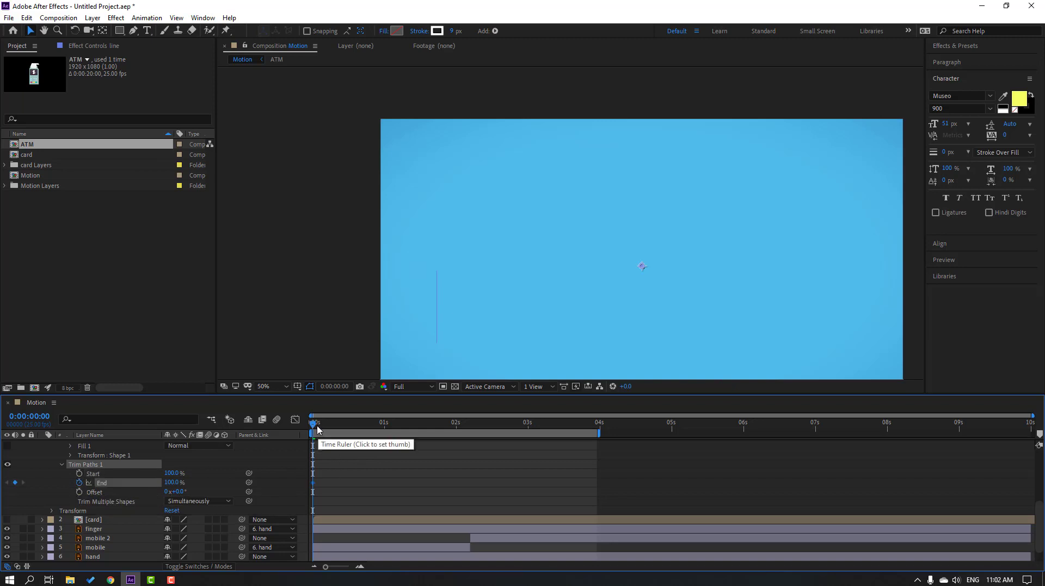
{"action": "left_click", "coordinate": [327, 426]}
{"action": "left_click_drag", "start_coordinate": [173, 483], "coordinate": [70, 501]}
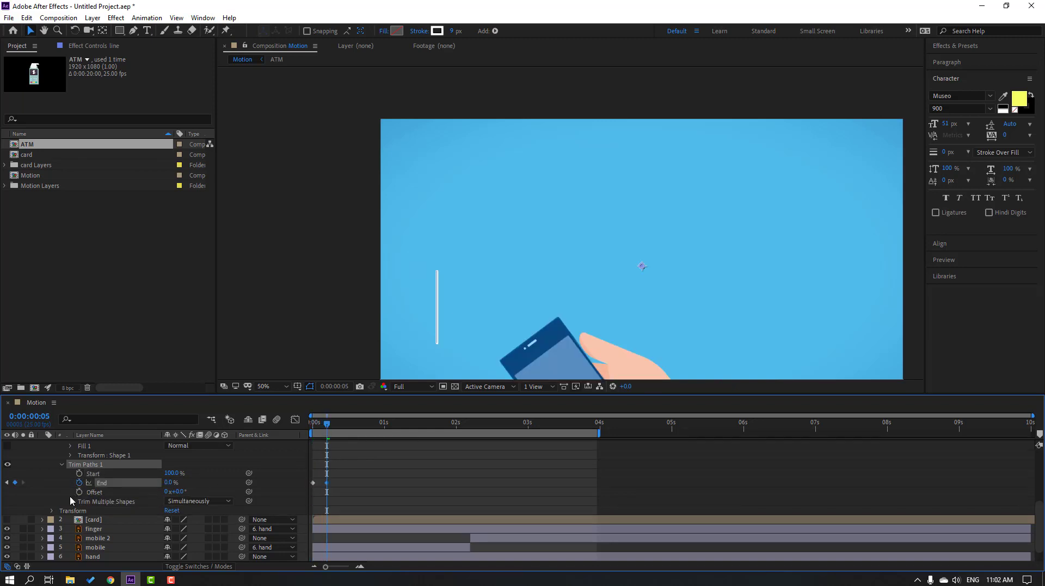
{"action": "left_click_drag", "start_coordinate": [328, 426], "coordinate": [338, 427]}
{"action": "left_click", "coordinate": [79, 473]}
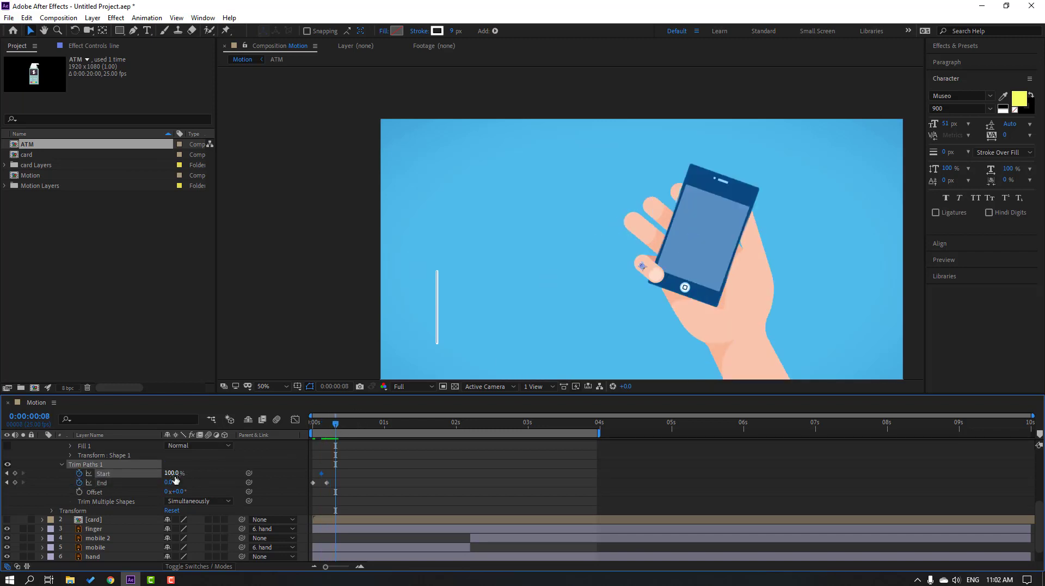
{"action": "type", "text": "0"}
{"action": "key", "text": "Return"}
{"action": "left_click", "coordinate": [397, 463]}
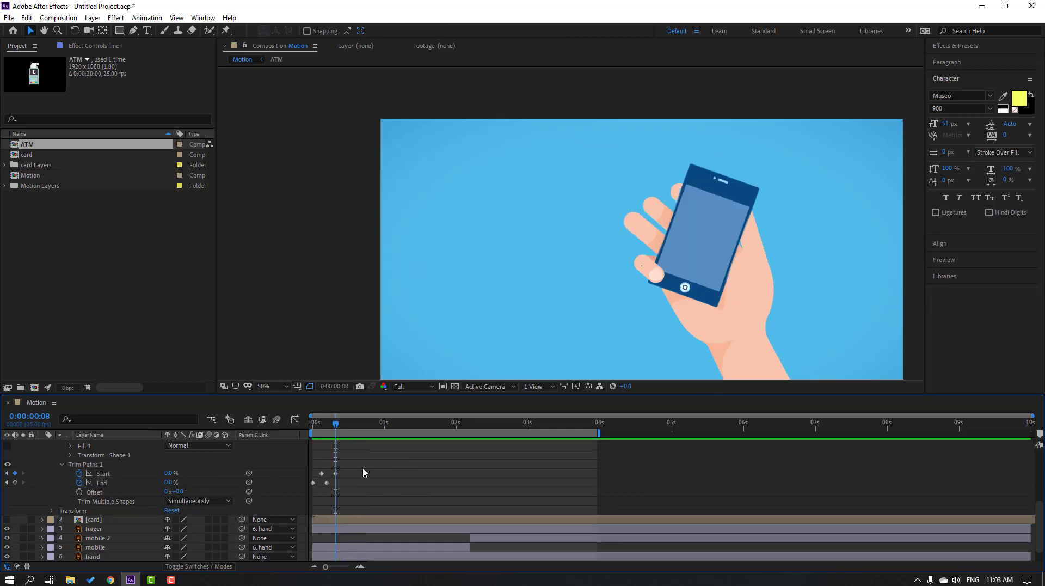
{"action": "left_click_drag", "start_coordinate": [370, 466], "coordinate": [314, 486]}
Step: Apply Easy Ease to the line's selected Trim Paths keyframes
{"action": "right_click", "coordinate": [315, 486]}
{"action": "mouse_move", "coordinate": [376, 539]}
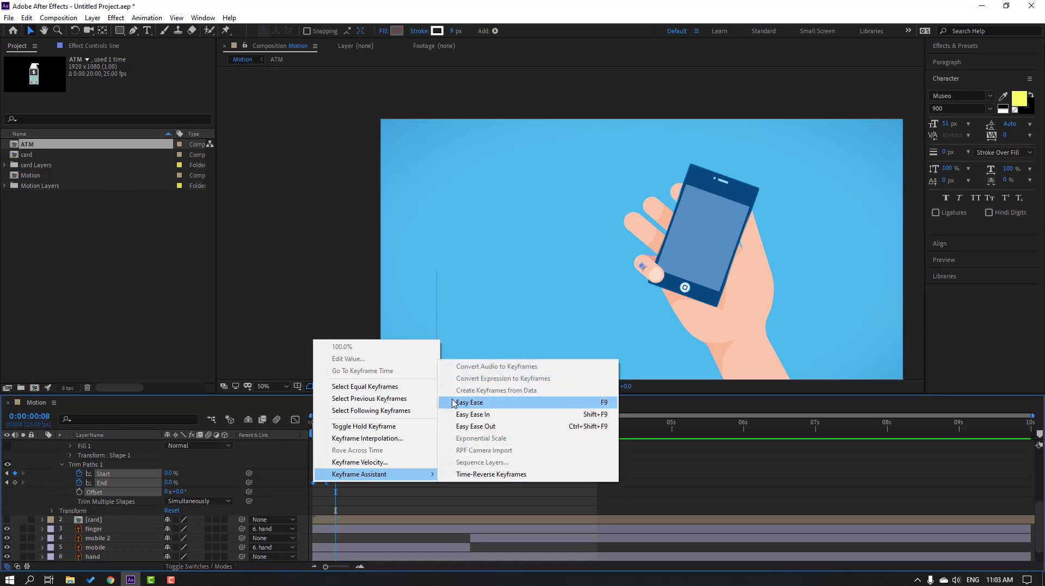
{"action": "left_click", "coordinate": [454, 403]}
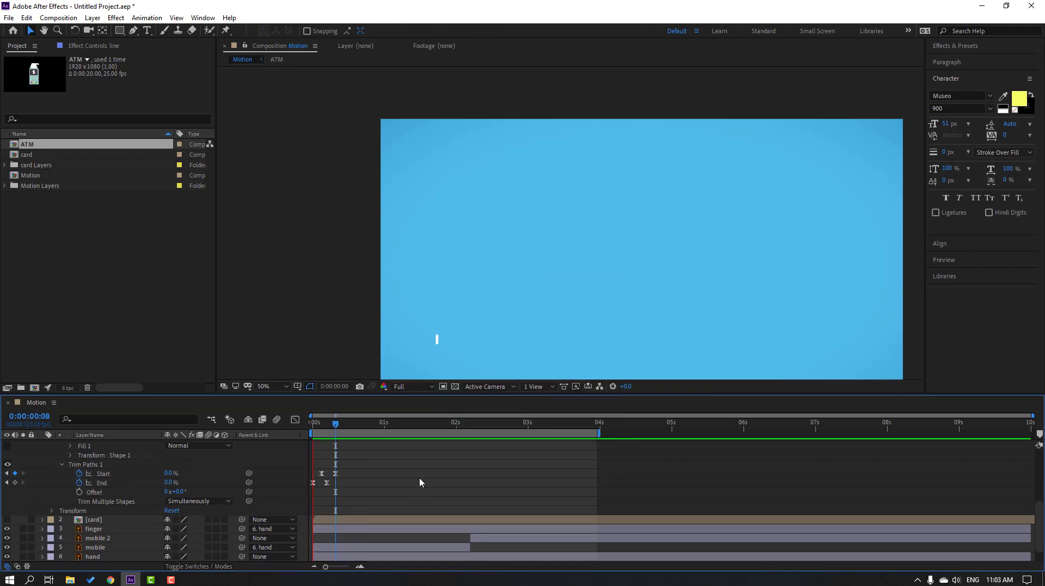
{"action": "scroll", "coordinate": [410, 472], "scroll_direction": "up", "scroll_amount": 3}
{"action": "scroll", "coordinate": [411, 477], "scroll_direction": "up", "scroll_amount": 3}
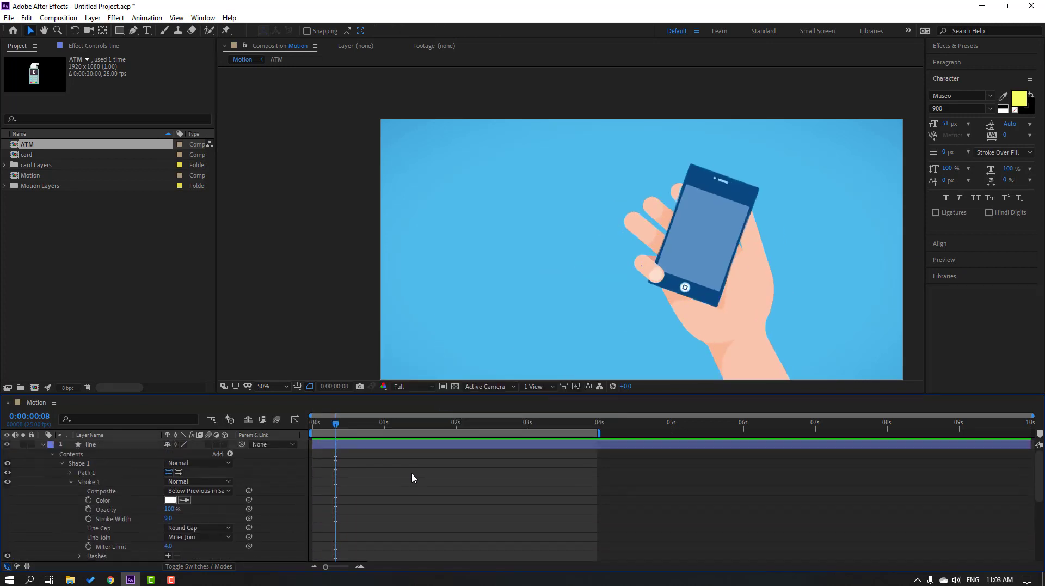
Step: Split the line layer at 0:00:00:08 so it ends right after its trim animation
{"action": "left_click", "coordinate": [98, 448]}
{"action": "key", "text": "u"}
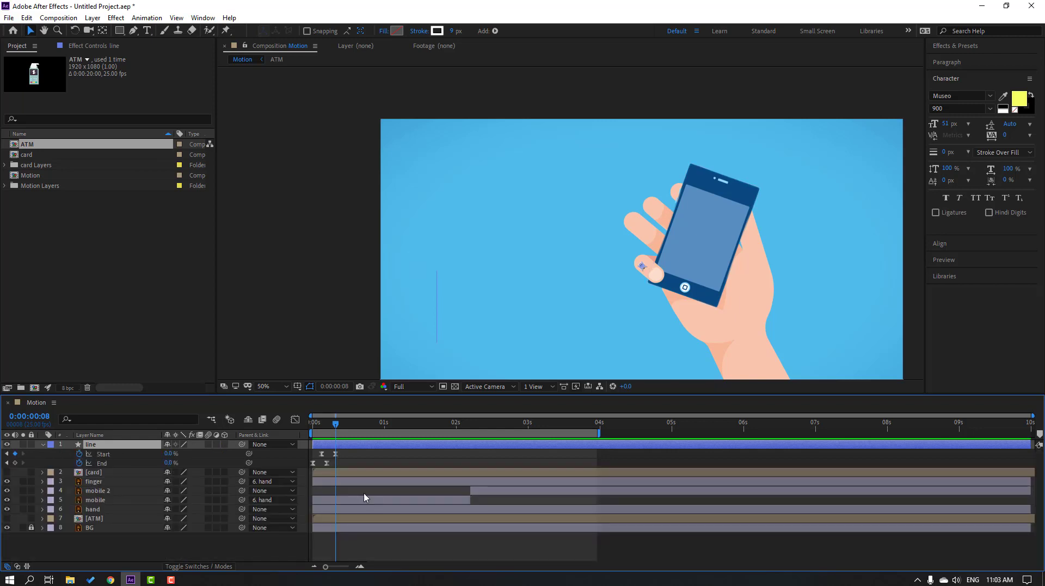
{"action": "left_click", "coordinate": [350, 455]}
{"action": "left_click_drag", "start_coordinate": [336, 425], "coordinate": [336, 426]}
{"action": "left_click", "coordinate": [114, 446]}
{"action": "left_click", "coordinate": [27, 18]}
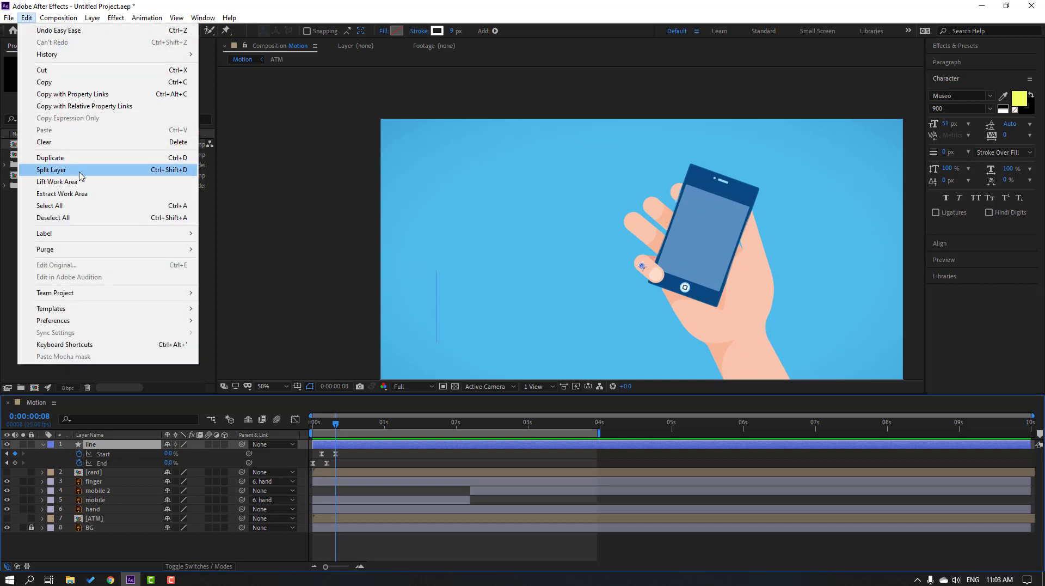
{"action": "left_click", "coordinate": [180, 171]}
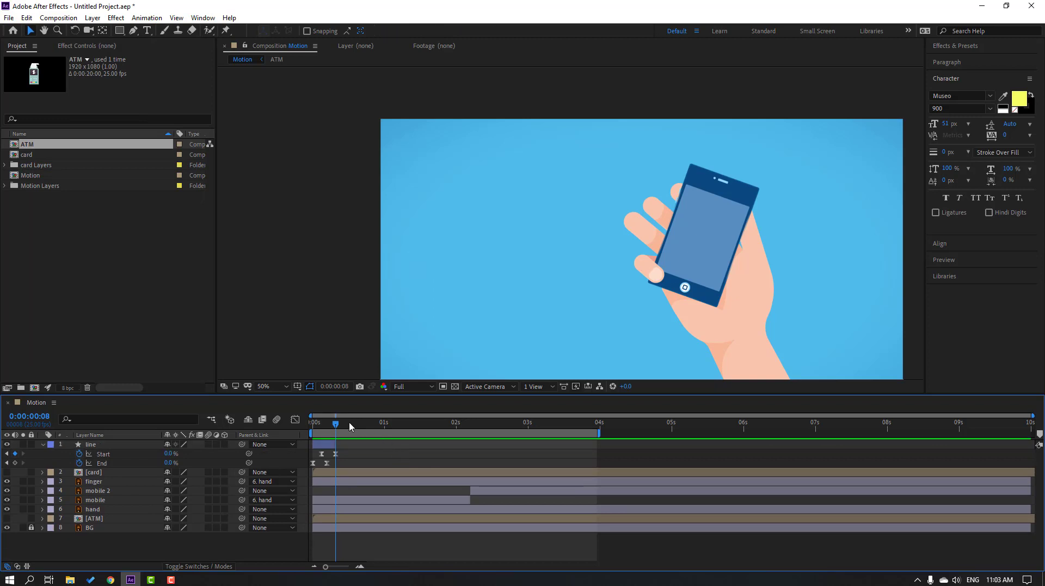
{"action": "left_click_drag", "start_coordinate": [330, 429], "coordinate": [324, 430]}
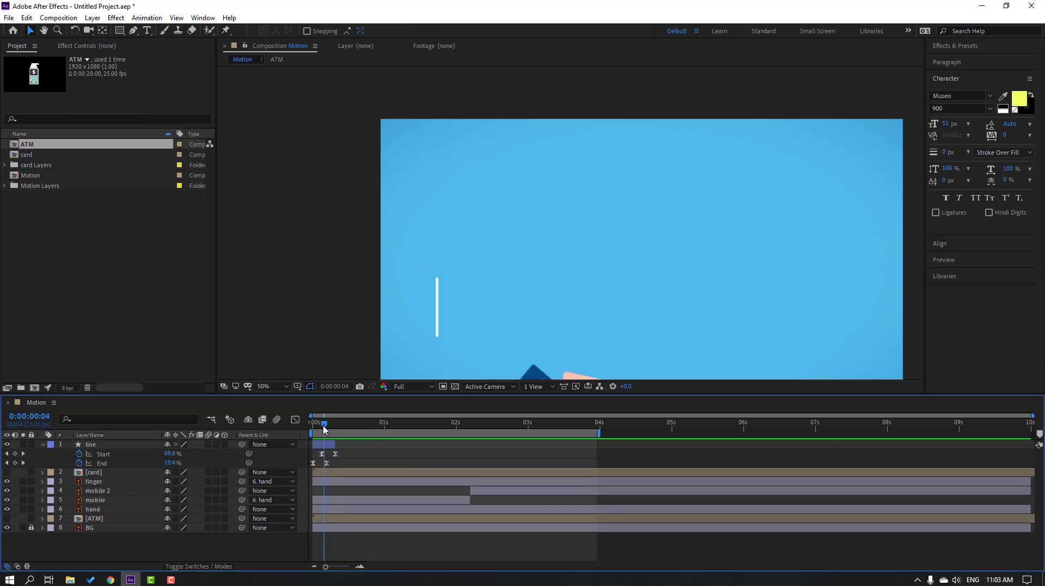
{"action": "left_click", "coordinate": [91, 445]}
{"action": "left_click", "coordinate": [43, 445]}
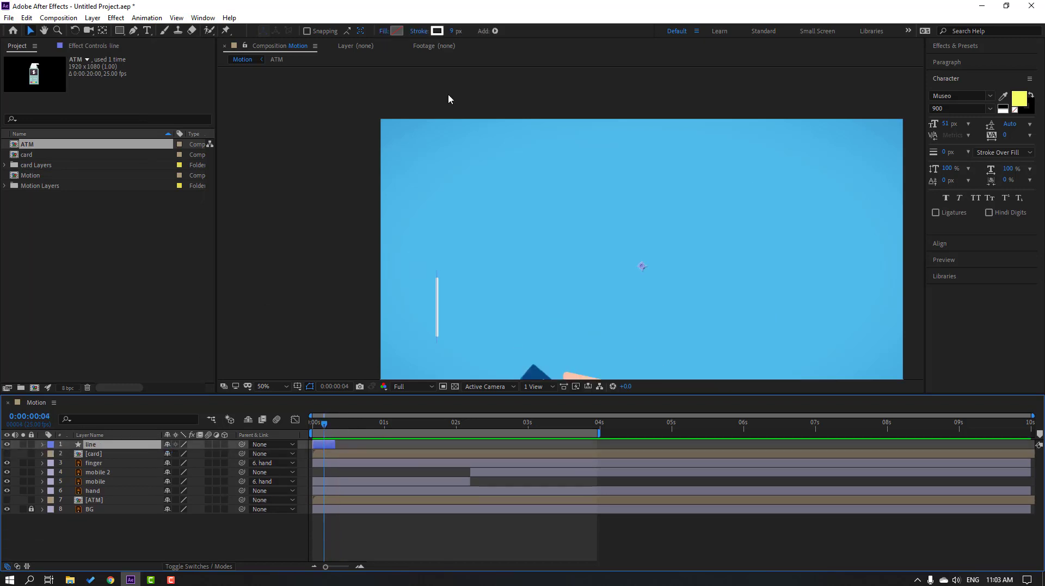
Step: Add a Repeater to the line layer and set its transform Position X to 780
{"action": "left_click", "coordinate": [495, 32]}
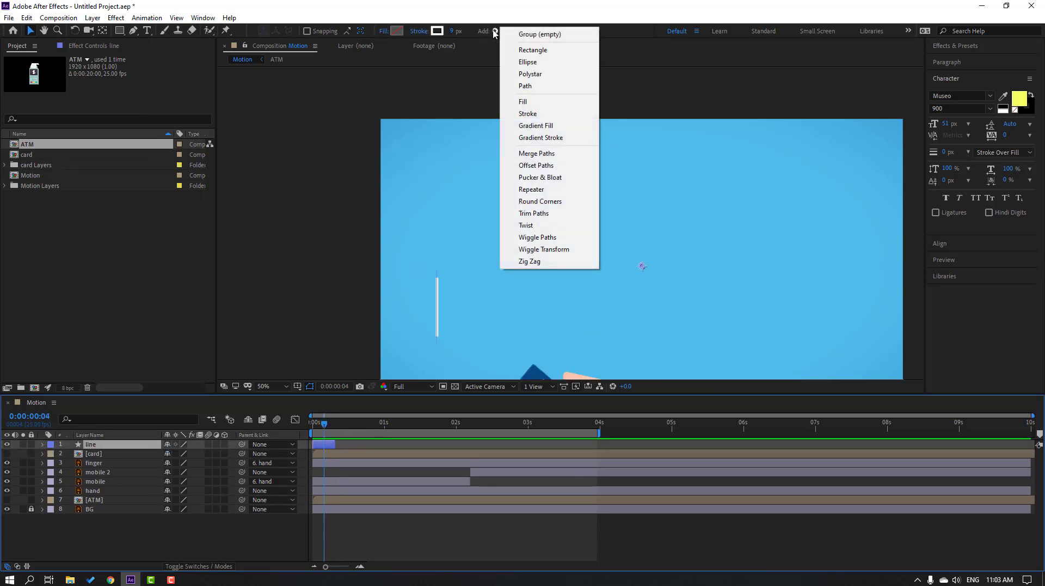
{"action": "left_click", "coordinate": [537, 191]}
{"action": "left_click", "coordinate": [60, 482]}
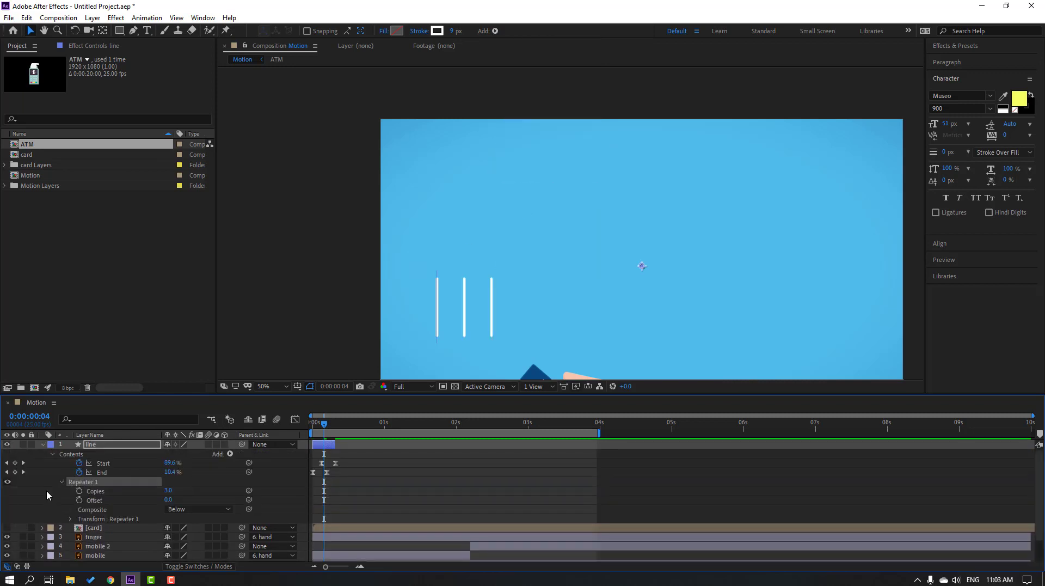
{"action": "scroll", "coordinate": [47, 493], "scroll_direction": "down", "scroll_amount": 1}
{"action": "left_click", "coordinate": [71, 493]}
{"action": "scroll", "coordinate": [61, 501], "scroll_direction": "down", "scroll_amount": 1}
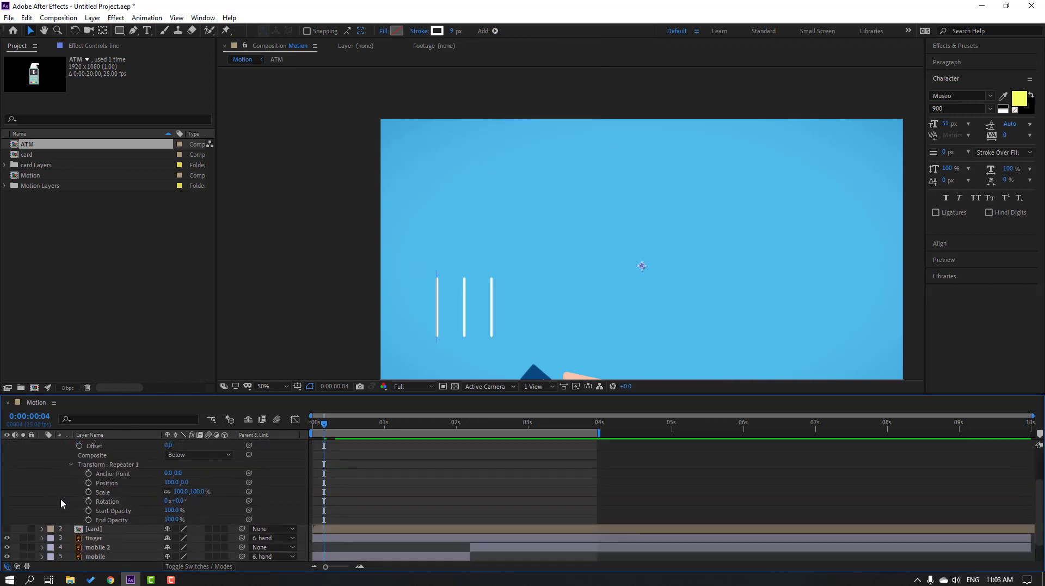
{"action": "left_click_drag", "start_coordinate": [167, 485], "coordinate": [135, 506]}
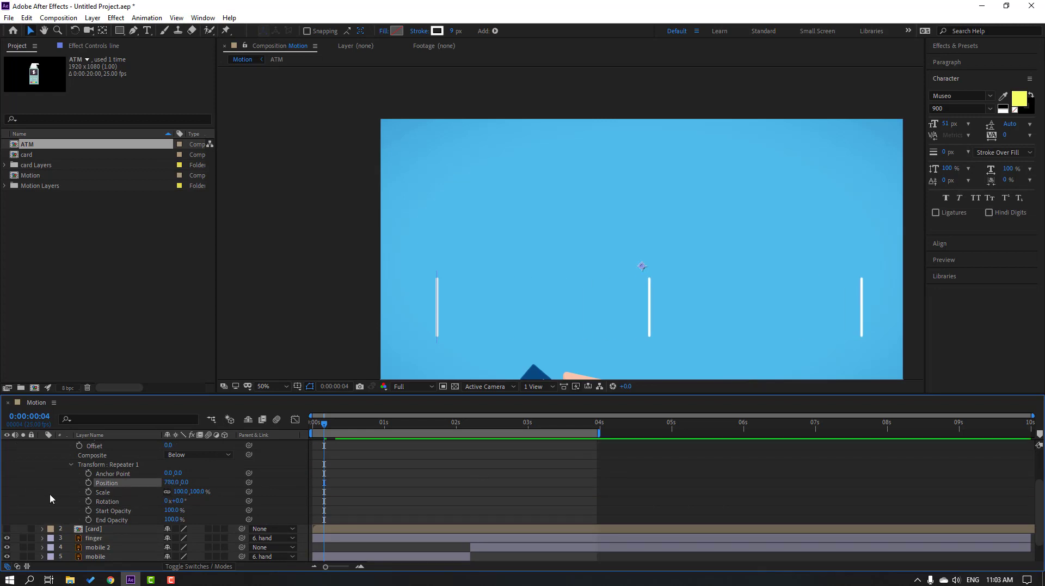
Step: Collapse the line layer and preview the three repeated lines in a reframed view
{"action": "scroll", "coordinate": [47, 499], "scroll_direction": "up", "scroll_amount": 5}
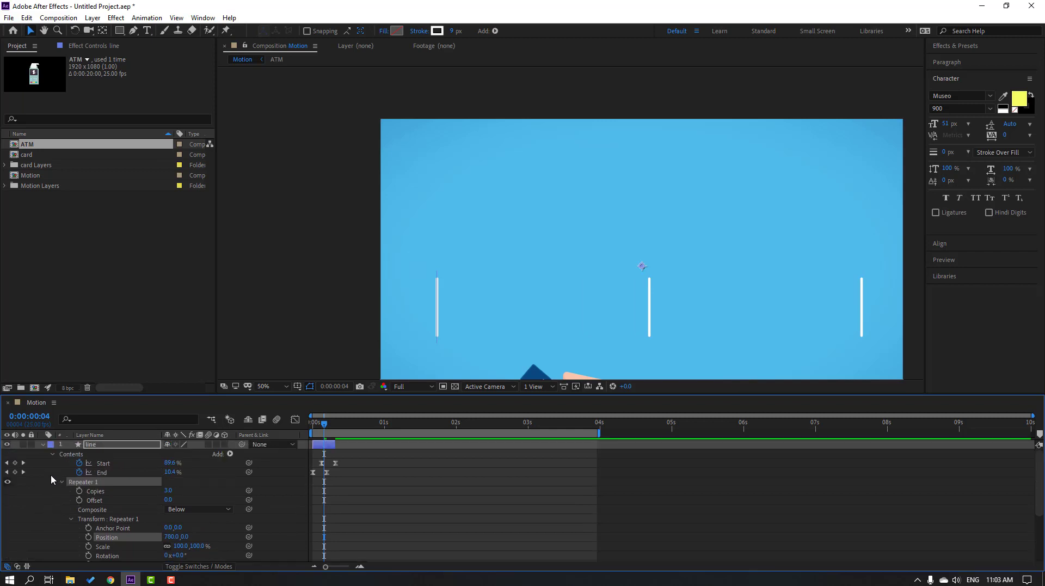
{"action": "left_click", "coordinate": [43, 444]}
{"action": "mouse_move", "coordinate": [324, 432]}
{"action": "left_mouse_down"}
{"action": "mouse_move", "coordinate": [314, 430]}
{"action": "mouse_move", "coordinate": [325, 428]}
{"action": "left_mouse_up"}
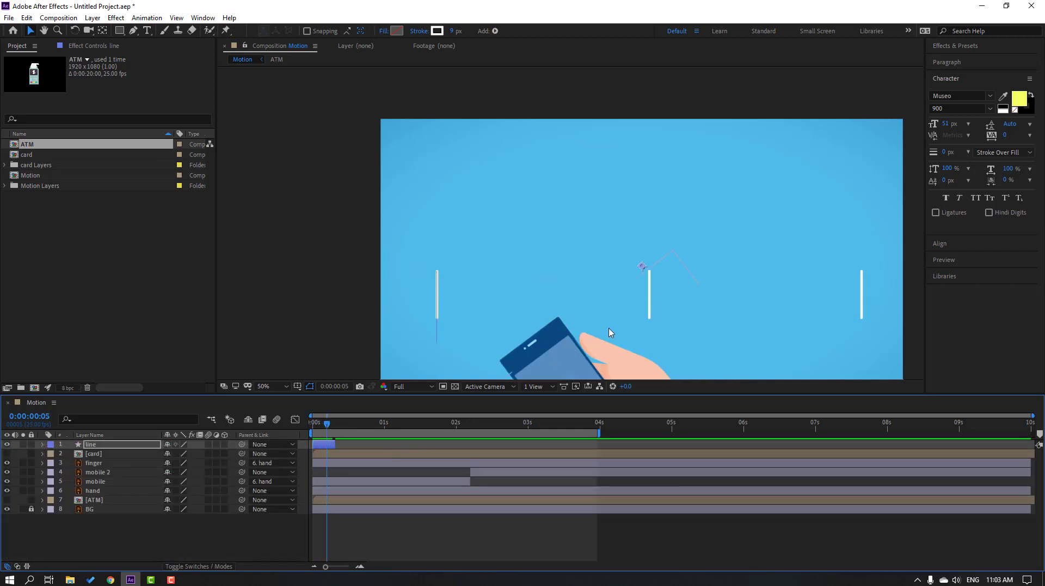
{"action": "left_click_drag", "start_coordinate": [611, 337], "coordinate": [550, 327]}
{"action": "scroll", "coordinate": [642, 315], "scroll_direction": "down", "scroll_amount": 2}
{"action": "scroll", "coordinate": [642, 315], "scroll_direction": "up", "scroll_amount": 2}
{"action": "left_click", "coordinate": [186, 536]}
Step: Duplicate the line as line 2, delayed a few frames and placed between the original lines
{"action": "left_click", "coordinate": [86, 445]}
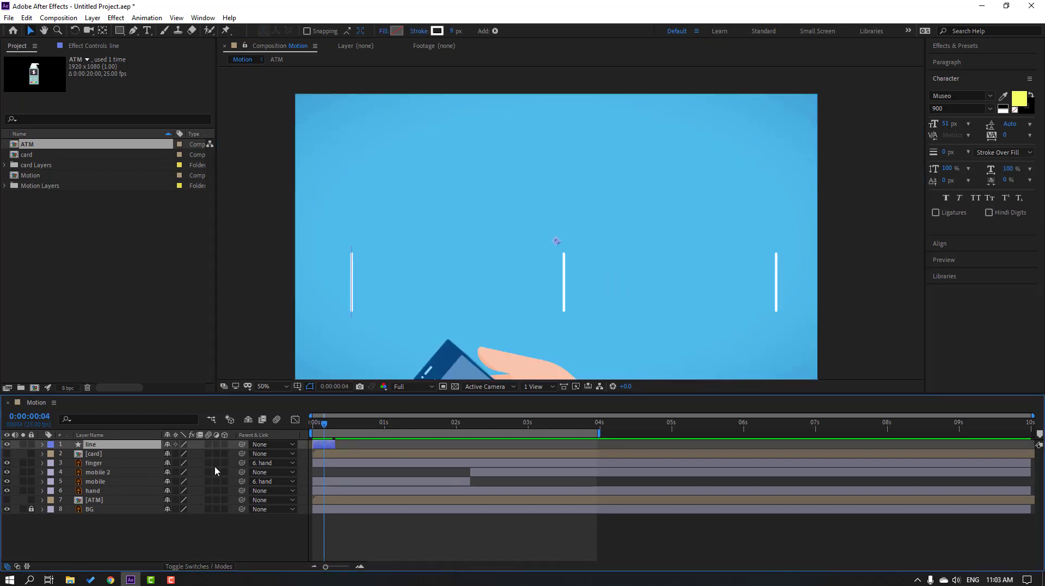
{"action": "key", "text": "ctrl+d"}
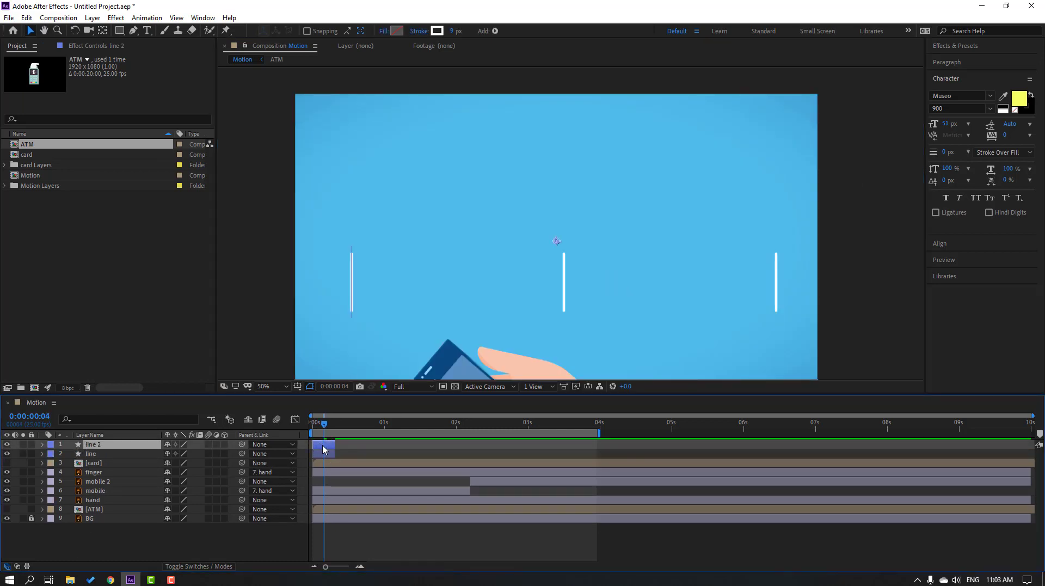
{"action": "left_click_drag", "start_coordinate": [323, 446], "coordinate": [327, 445]}
{"action": "left_click_drag", "start_coordinate": [556, 245], "coordinate": [607, 111]}
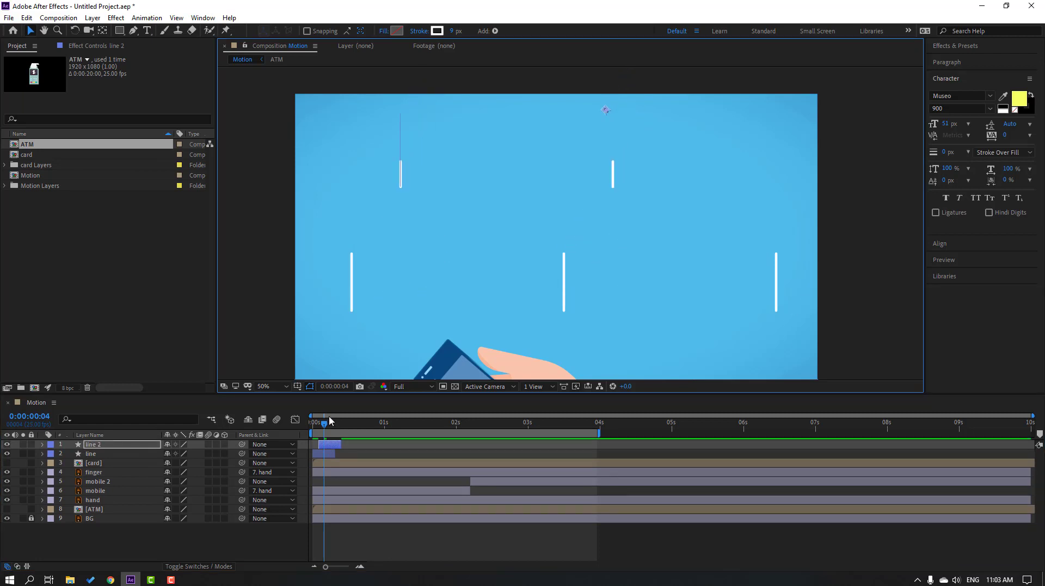
{"action": "mouse_move", "coordinate": [321, 431]}
{"action": "left_mouse_down"}
{"action": "mouse_move", "coordinate": [334, 429]}
{"action": "mouse_move", "coordinate": [321, 434]}
{"action": "left_mouse_up"}
Step: Make line 3 from line 2, two frames later at the scene's left edge, then select all three lines
{"action": "left_click", "coordinate": [322, 445]}
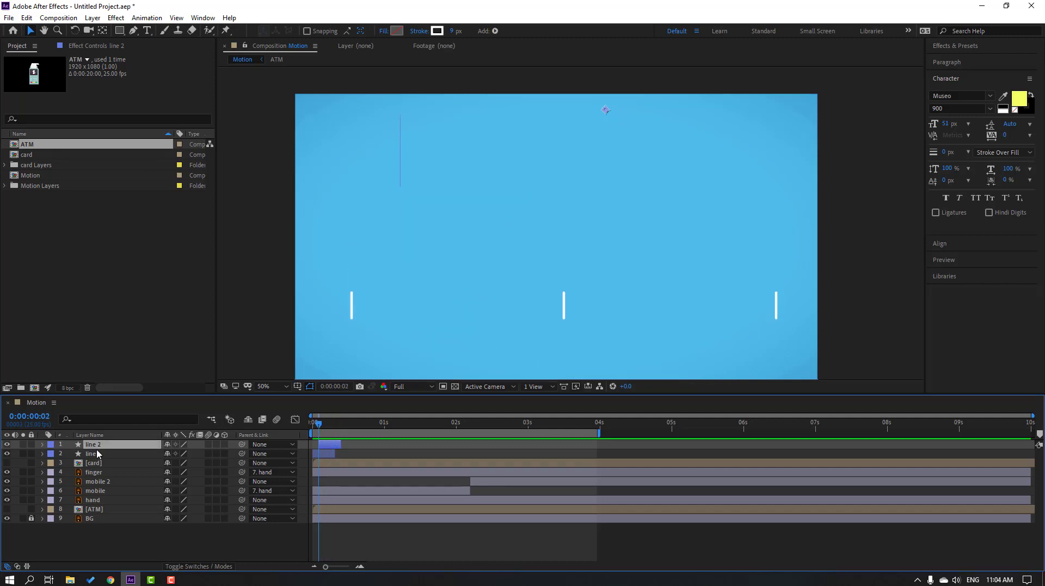
{"action": "key", "text": "ctrl+d"}
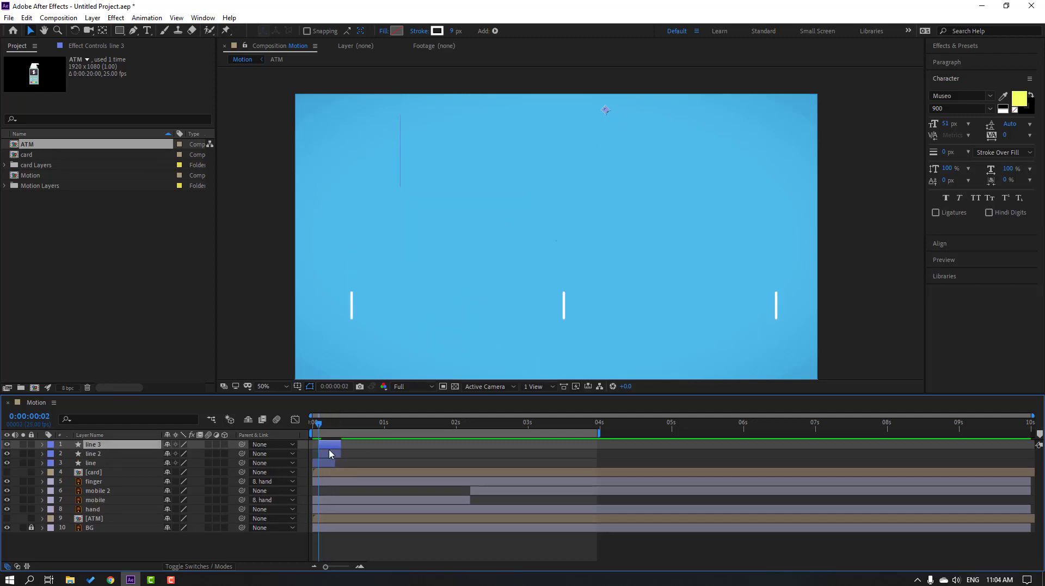
{"action": "left_click_drag", "start_coordinate": [329, 450], "coordinate": [334, 449]}
{"action": "left_click", "coordinate": [327, 428]}
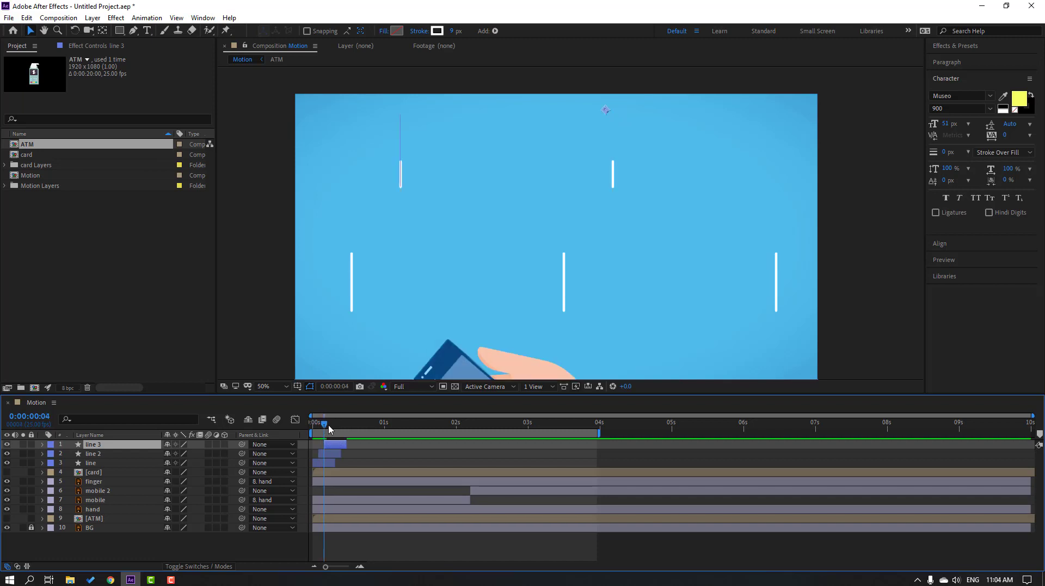
{"action": "mouse_move", "coordinate": [604, 115]}
{"action": "left_mouse_down"}
{"action": "mouse_move", "coordinate": [478, 203]}
{"action": "mouse_move", "coordinate": [478, 271]}
{"action": "mouse_move", "coordinate": [513, 292]}
{"action": "mouse_move", "coordinate": [449, 287]}
{"action": "left_mouse_up"}
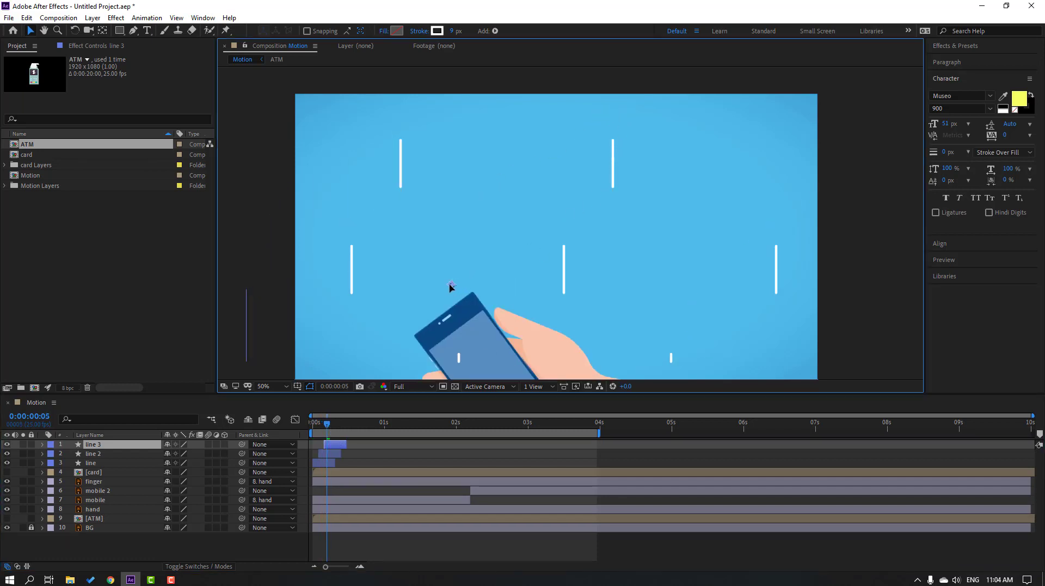
{"action": "key", "text": "comma"}
{"action": "key", "text": "comma"}
{"action": "left_click", "coordinate": [364, 446]}
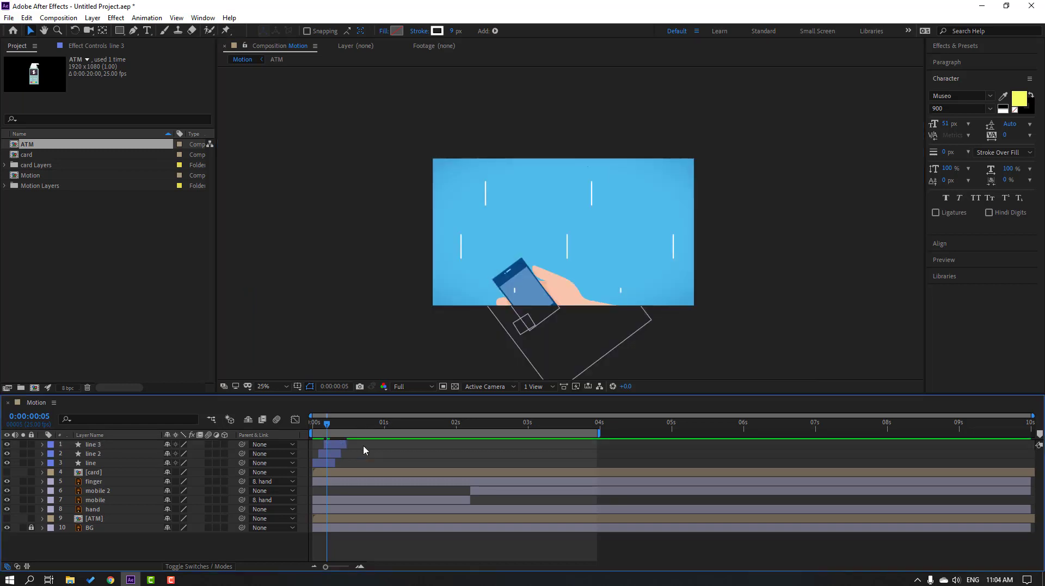
{"action": "key", "text": "space"}
{"action": "key", "text": "space"}
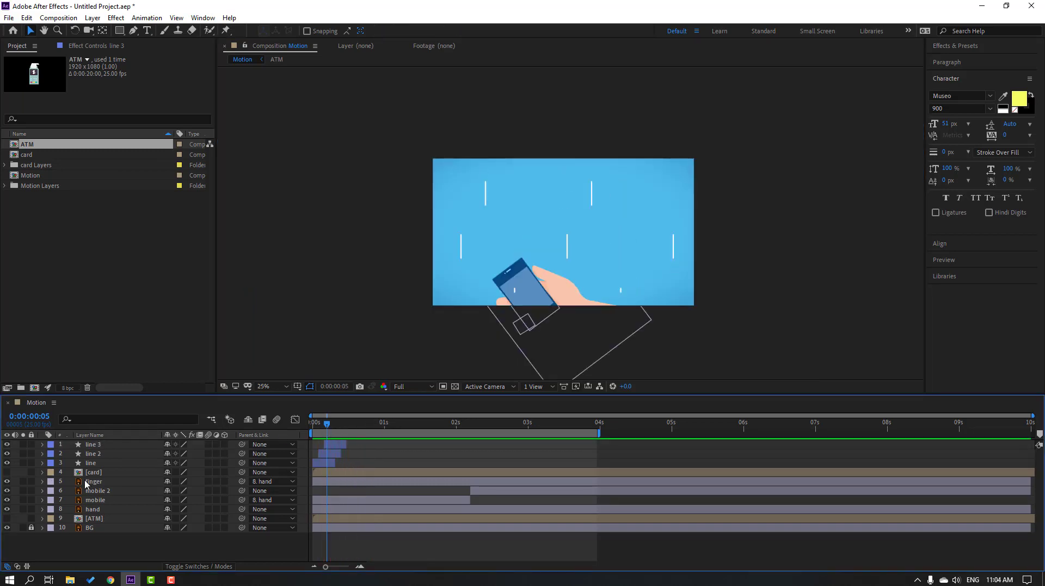
{"action": "left_click", "coordinate": [92, 464]}
{"action": "left_click", "coordinate": [100, 445], "text": "shift"}
Step: Pre-compose the three line layers into a precomp named lines
{"action": "right_click", "coordinate": [347, 446]}
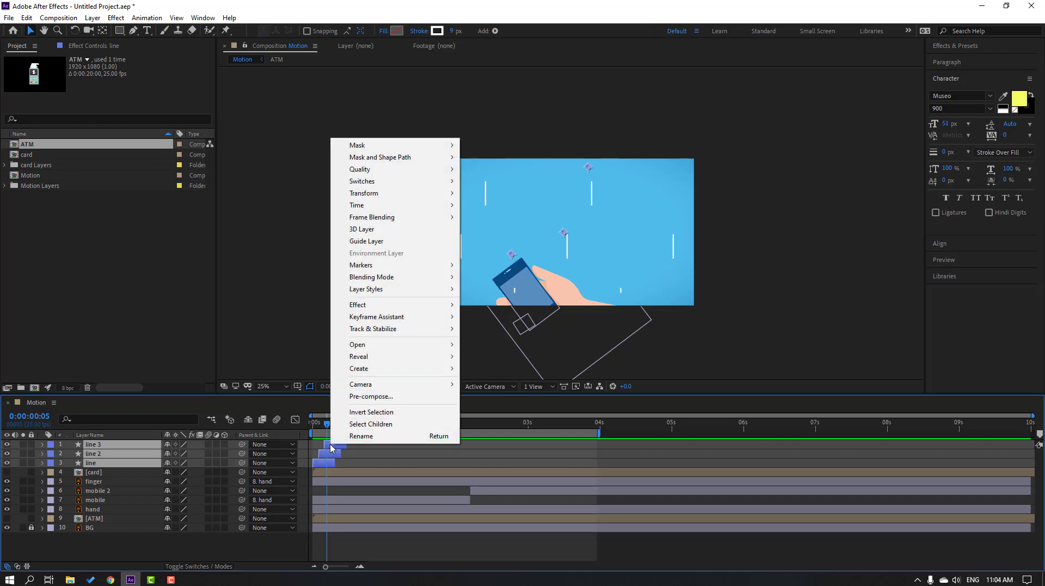
{"action": "left_click", "coordinate": [355, 401]}
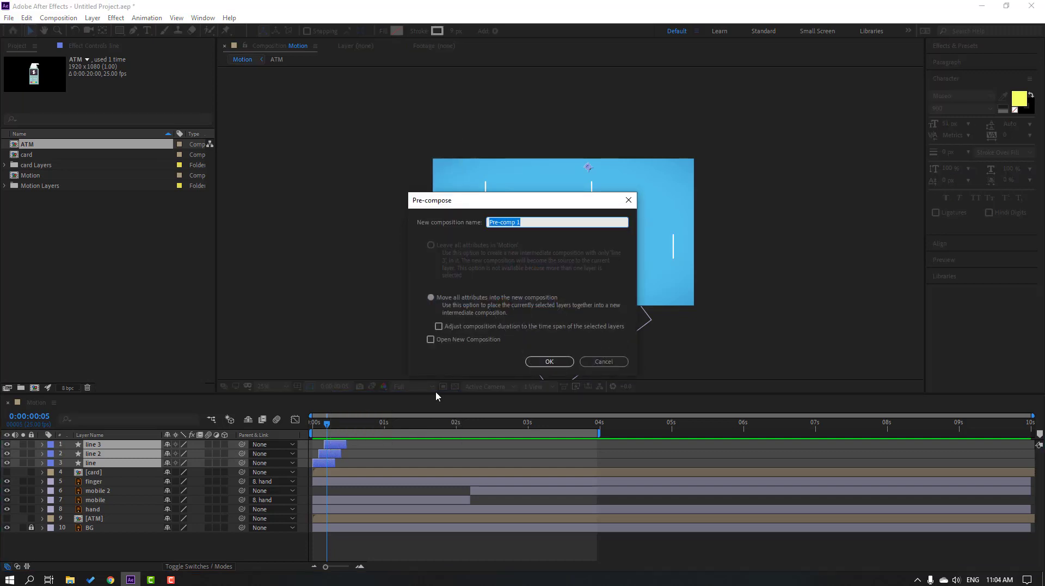
{"action": "type", "text": "lines"}
{"action": "left_click", "coordinate": [550, 361]}
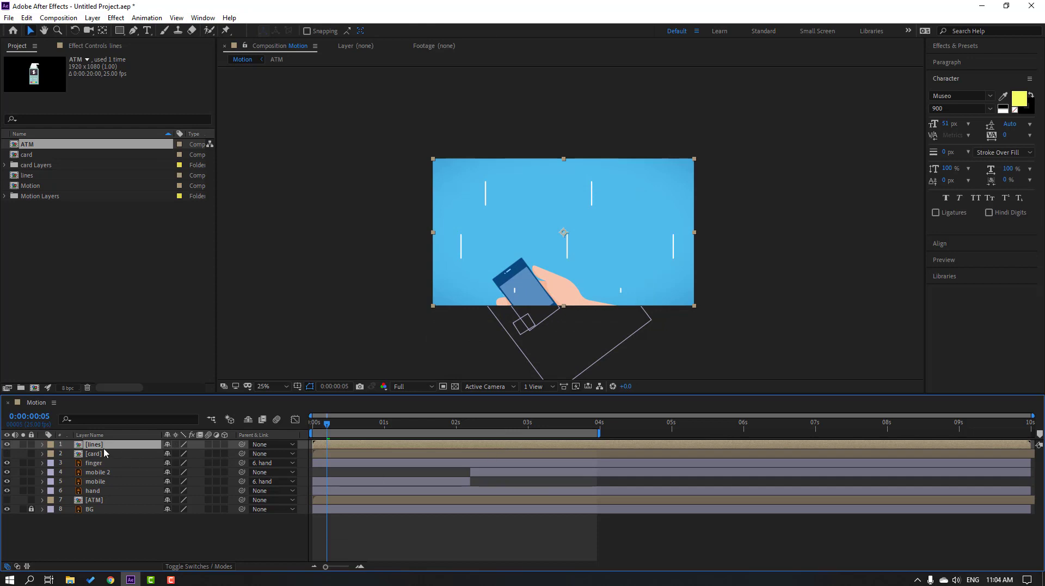
Step: Trim the lines comp to a roughly 12-frame work area, then return to Motion
{"action": "double_click", "coordinate": [96, 445]}
{"action": "left_click_drag", "start_coordinate": [600, 433], "coordinate": [347, 433]}
{"action": "right_click", "coordinate": [339, 433]}
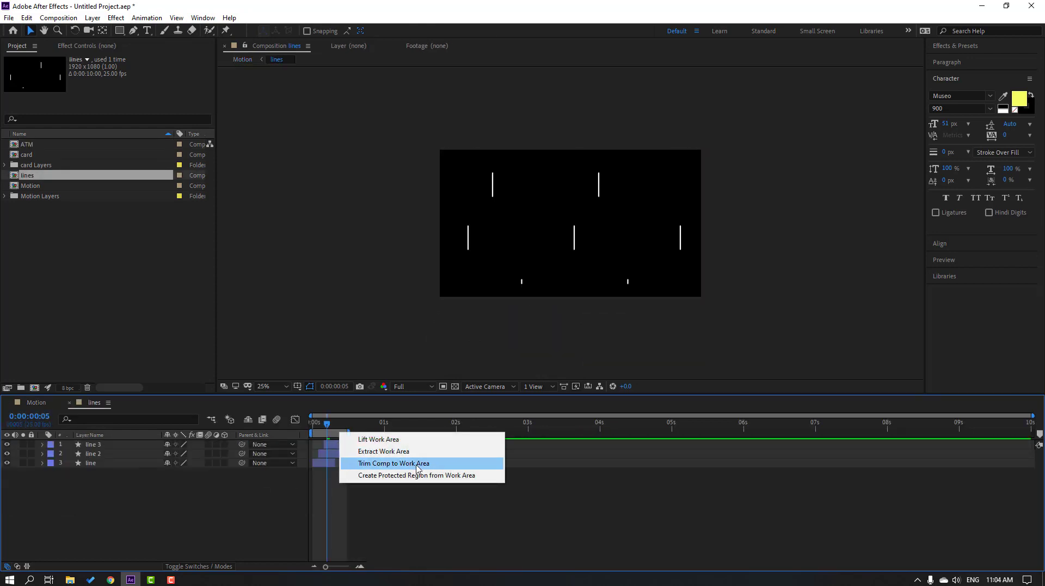
{"action": "left_click", "coordinate": [448, 464]}
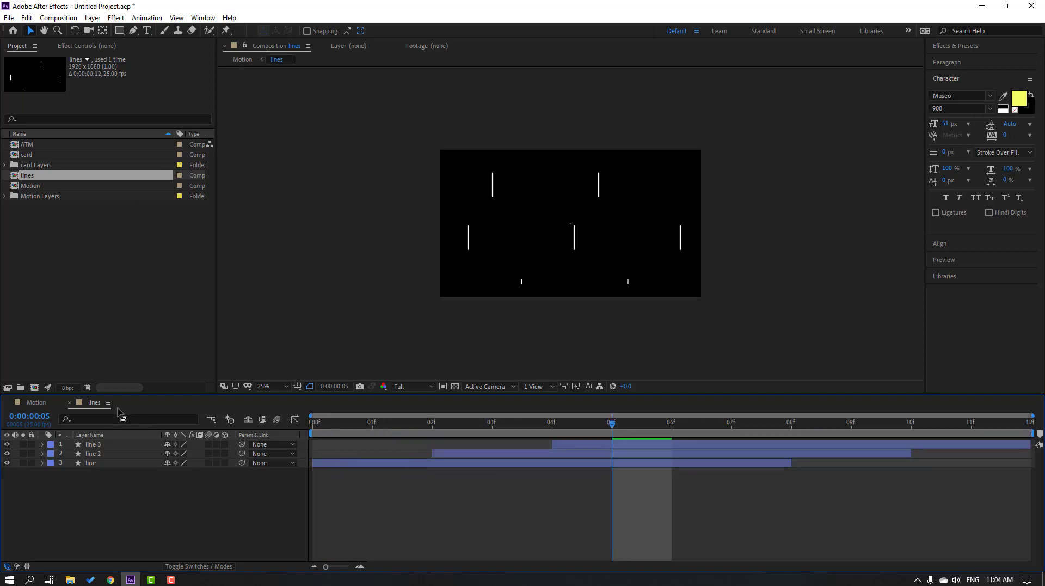
{"action": "left_click", "coordinate": [69, 403]}
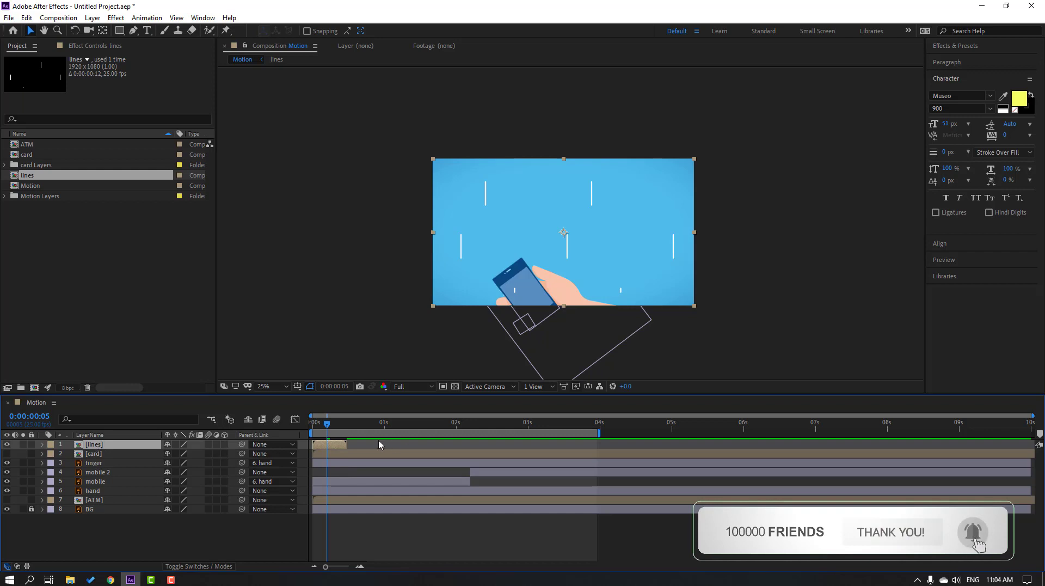
Step: Start the lines layer at about 2 seconds and move it below the mobile layers
{"action": "left_click_drag", "start_coordinate": [334, 445], "coordinate": [507, 448]}
{"action": "left_click_drag", "start_coordinate": [443, 425], "coordinate": [488, 447]}
{"action": "left_click_drag", "start_coordinate": [474, 426], "coordinate": [493, 426]}
{"action": "left_click_drag", "start_coordinate": [93, 448], "coordinate": [129, 486]}
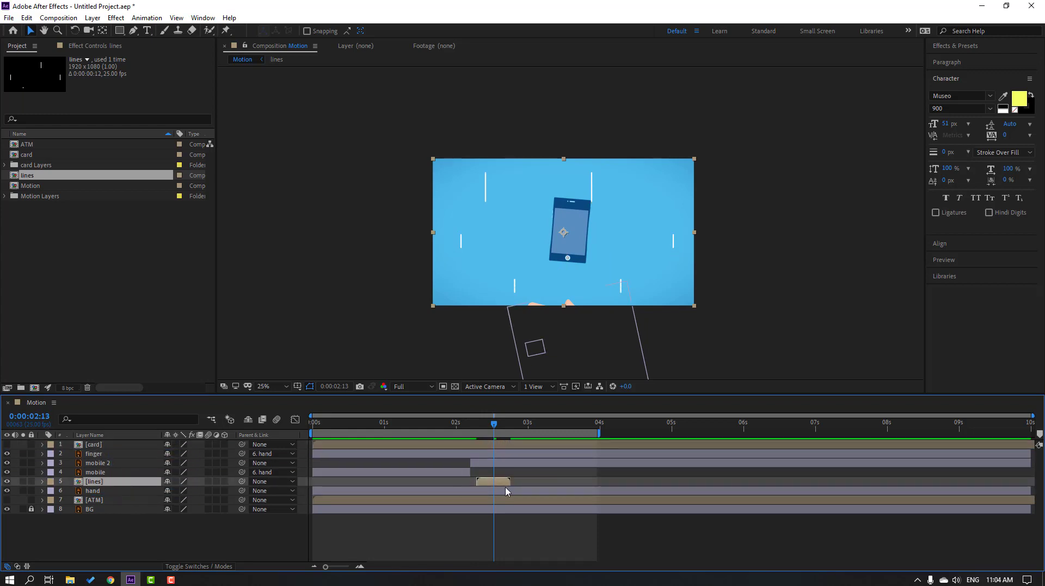
Step: Make three more copies of lines, each offset a few frames later, and preview
{"action": "key", "text": "ctrl+d"}
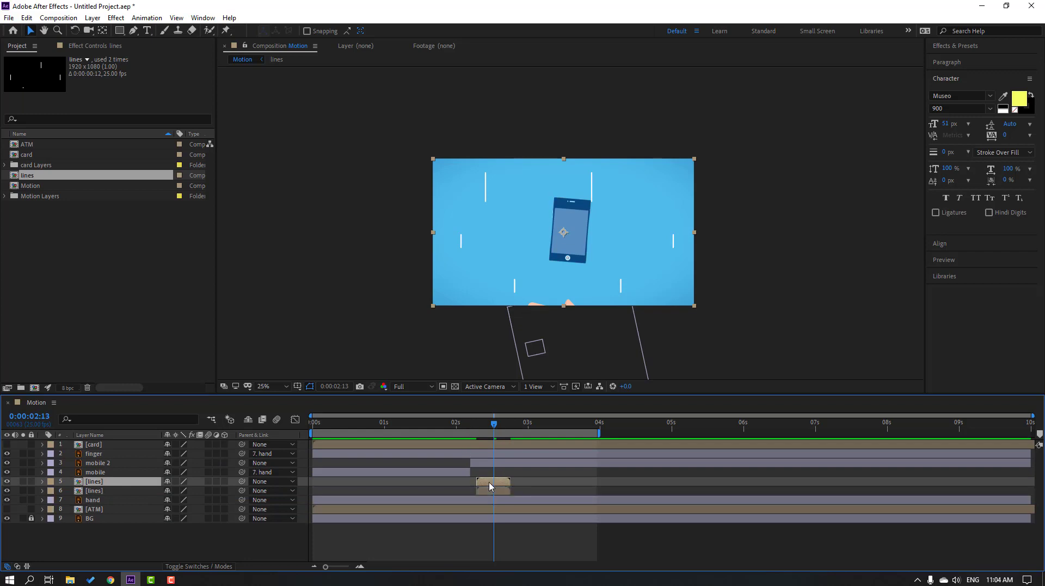
{"action": "left_click_drag", "start_coordinate": [491, 482], "coordinate": [517, 483]}
{"action": "left_click", "coordinate": [489, 428]}
{"action": "left_click_drag", "start_coordinate": [491, 430], "coordinate": [531, 428]}
{"action": "key", "text": "ctrl+d"}
{"action": "left_click_drag", "start_coordinate": [517, 484], "coordinate": [568, 485]}
{"action": "key", "text": "ctrl+d"}
{"action": "mouse_move", "coordinate": [481, 426]}
{"action": "left_mouse_down"}
{"action": "mouse_move", "coordinate": [469, 428]}
{"action": "mouse_move", "coordinate": [556, 428]}
{"action": "mouse_move", "coordinate": [466, 428]}
{"action": "left_mouse_up"}
{"action": "key", "text": "space"}
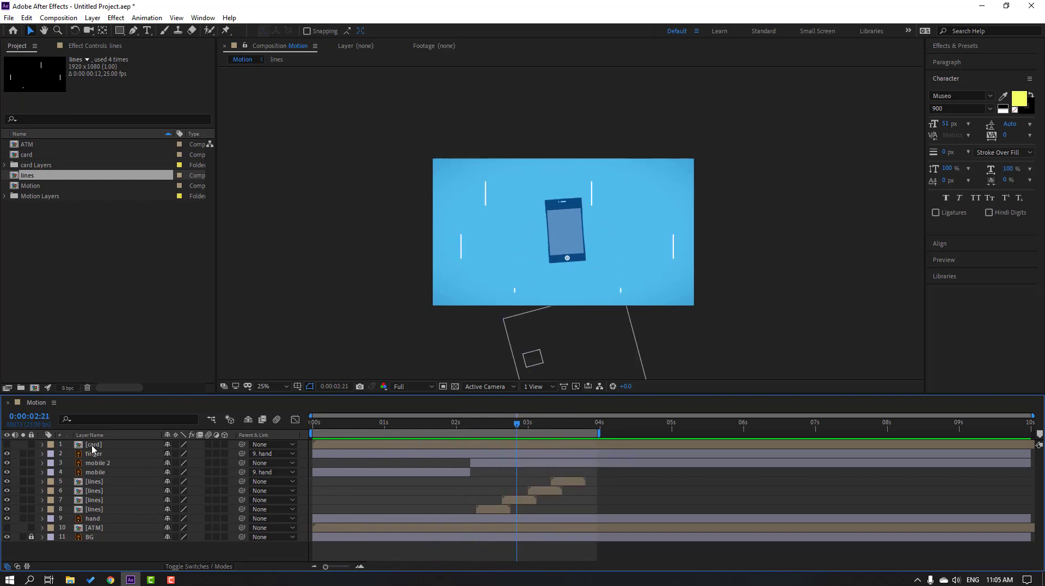
Step: Show the card layer, rotate it 90° and move it lower in the scene
{"action": "left_click", "coordinate": [93, 445]}
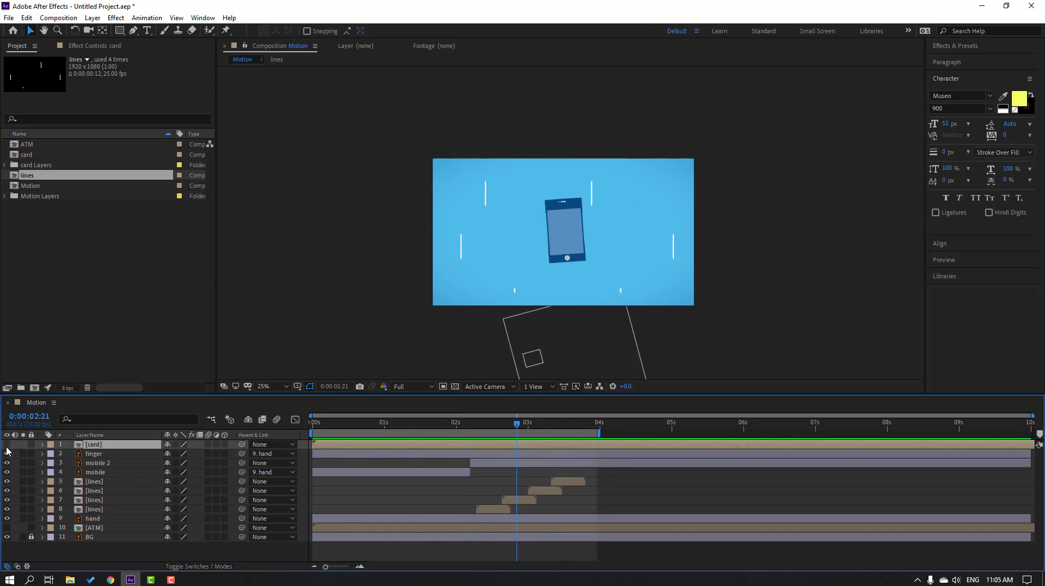
{"action": "left_click", "coordinate": [6, 444]}
{"action": "key", "text": "period"}
{"action": "key", "text": "r"}
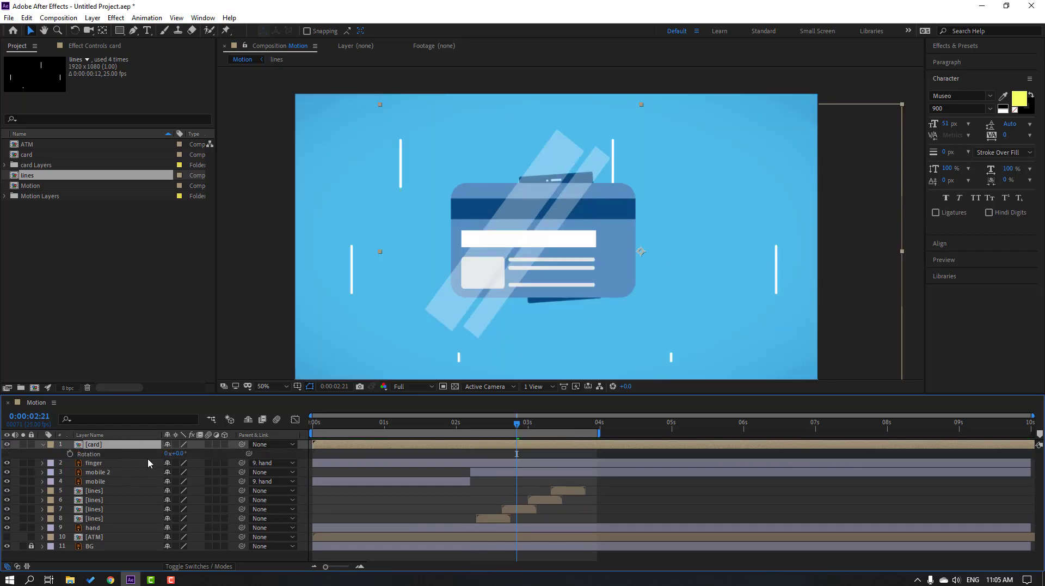
{"action": "left_click", "coordinate": [177, 454]}
{"action": "type", "text": "90"}
{"action": "key", "text": "Return"}
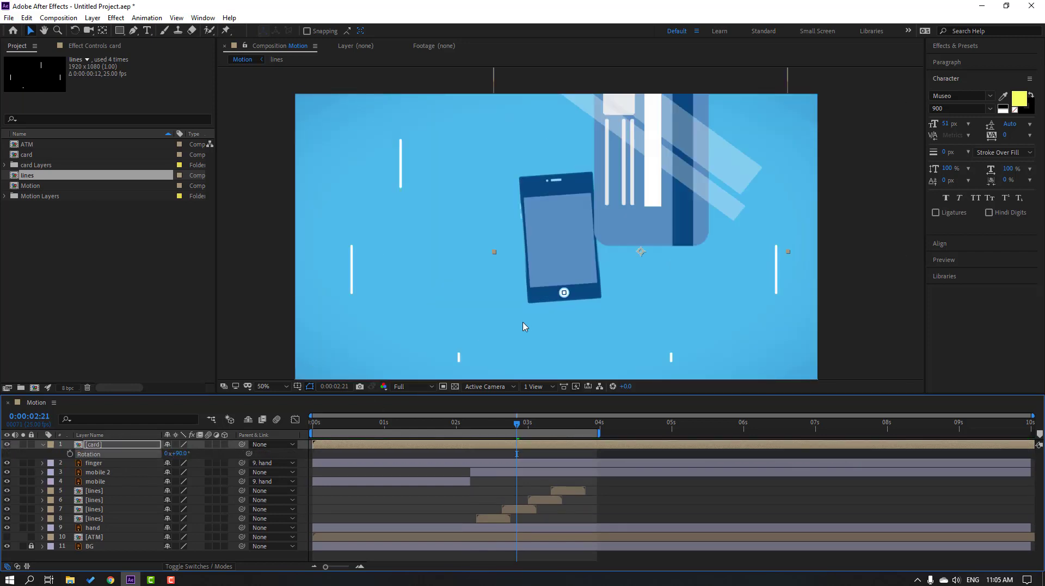
{"action": "left_click_drag", "start_coordinate": [639, 176], "coordinate": [655, 248]}
Step: Scale the card down to 70% and position it over the phone
{"action": "left_click", "coordinate": [101, 445]}
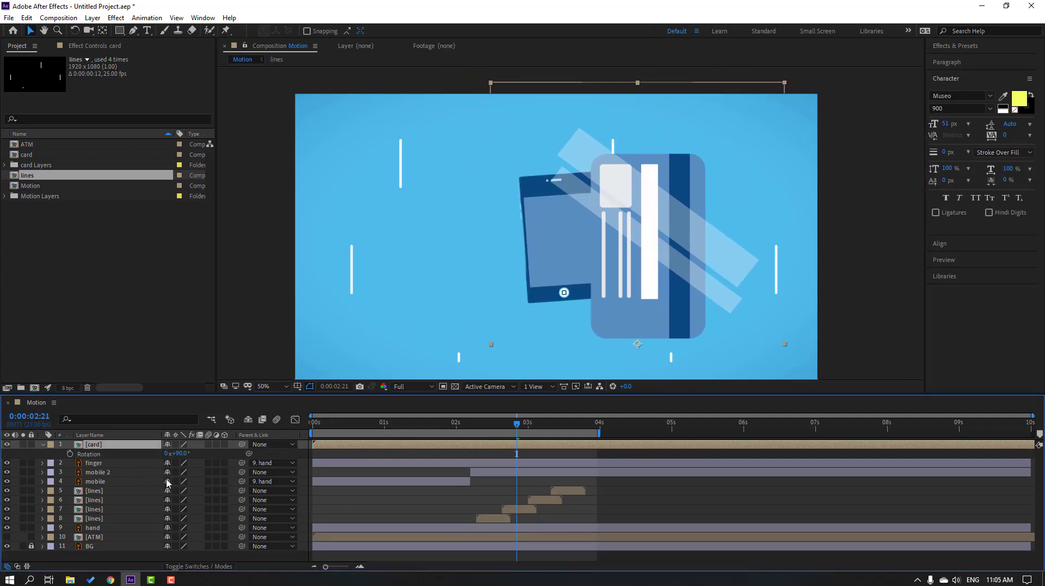
{"action": "key", "text": "s"}
{"action": "left_click_drag", "start_coordinate": [180, 453], "coordinate": [168, 453]}
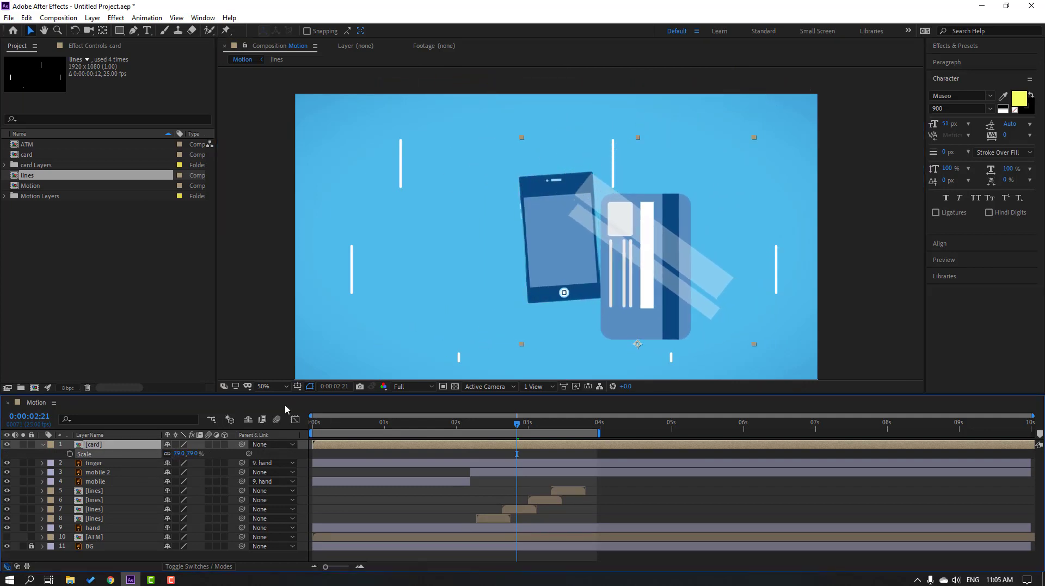
{"action": "left_click_drag", "start_coordinate": [610, 286], "coordinate": [528, 255]}
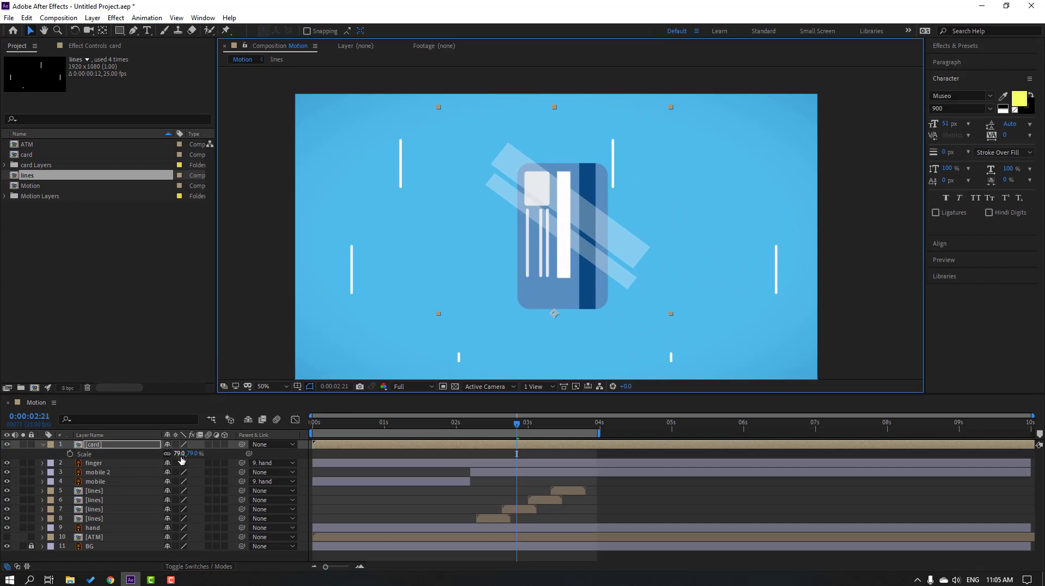
{"action": "left_click_drag", "start_coordinate": [180, 453], "coordinate": [175, 454]}
{"action": "mouse_move", "coordinate": [579, 238]}
{"action": "left_mouse_down"}
{"action": "mouse_move", "coordinate": [571, 225]}
{"action": "mouse_move", "coordinate": [578, 235]}
{"action": "left_mouse_up"}
Step: In the card composition, move Layer 9's anchor point to the card's left edge
{"action": "double_click", "coordinate": [99, 445]}
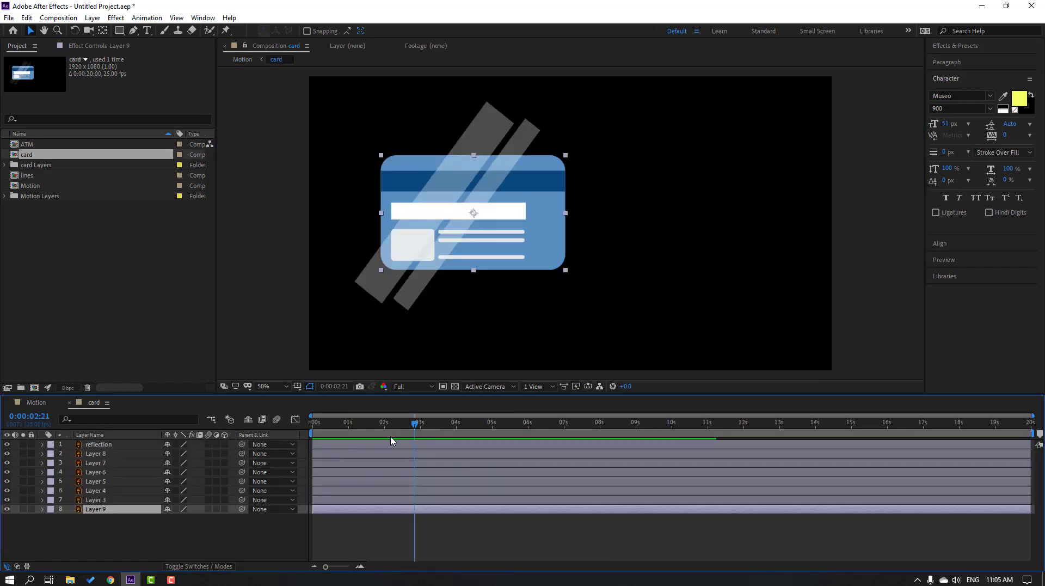
{"action": "left_click", "coordinate": [109, 529]}
{"action": "left_click", "coordinate": [95, 510]}
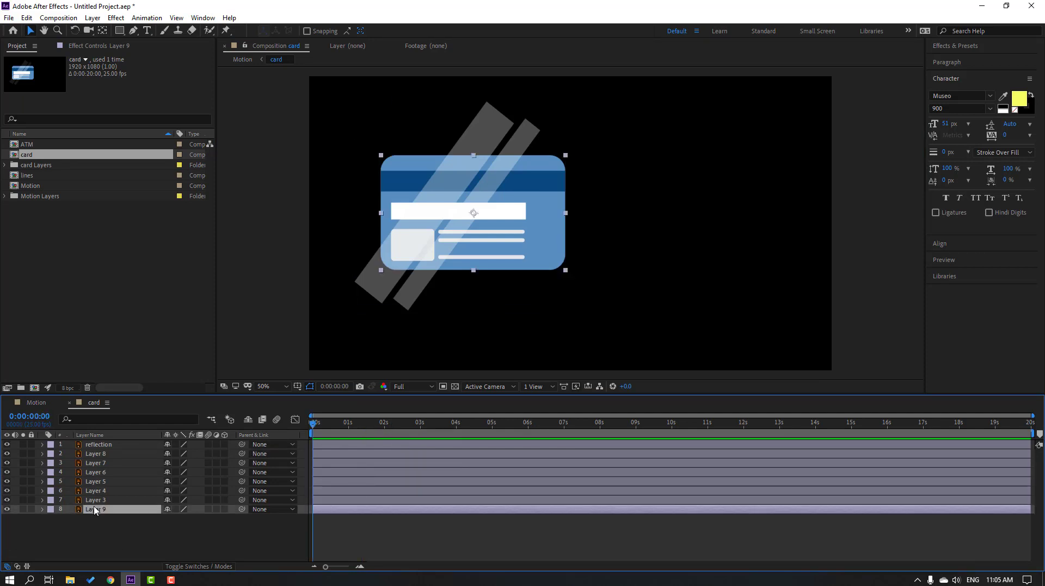
{"action": "left_click", "coordinate": [203, 18]}
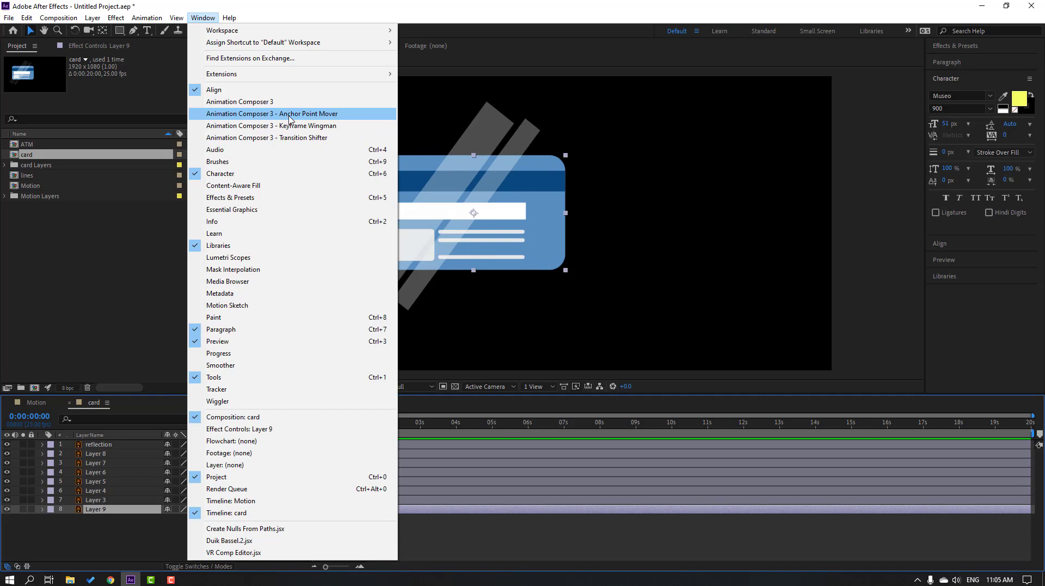
{"action": "left_click", "coordinate": [327, 114]}
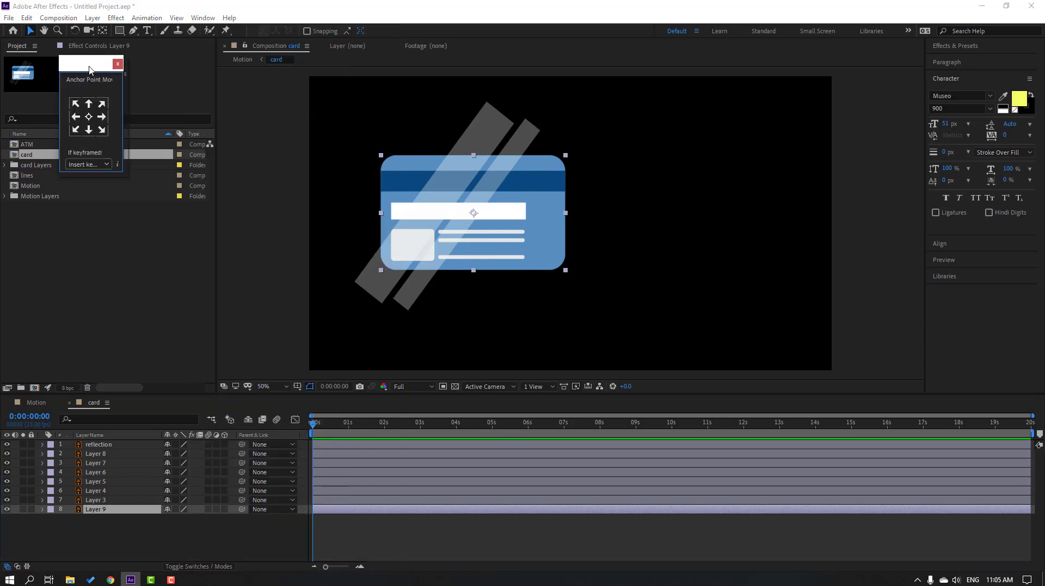
{"action": "left_click_drag", "start_coordinate": [90, 70], "coordinate": [840, 115]}
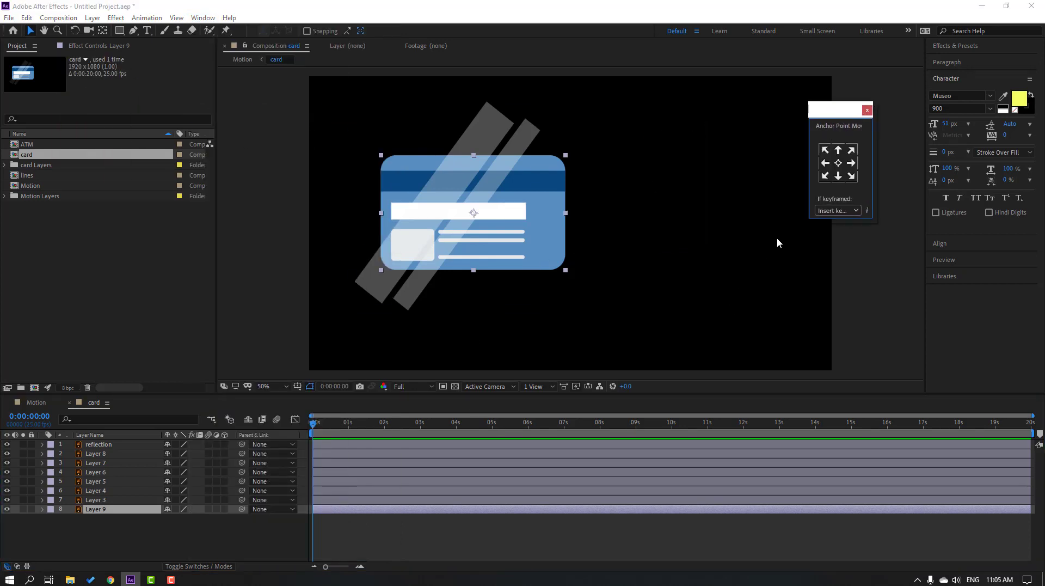
{"action": "left_click", "coordinate": [825, 164]}
Step: Keyframe Layer 9's horizontal scale from 0 to 100 over the first 10 frames
{"action": "key", "text": "s"}
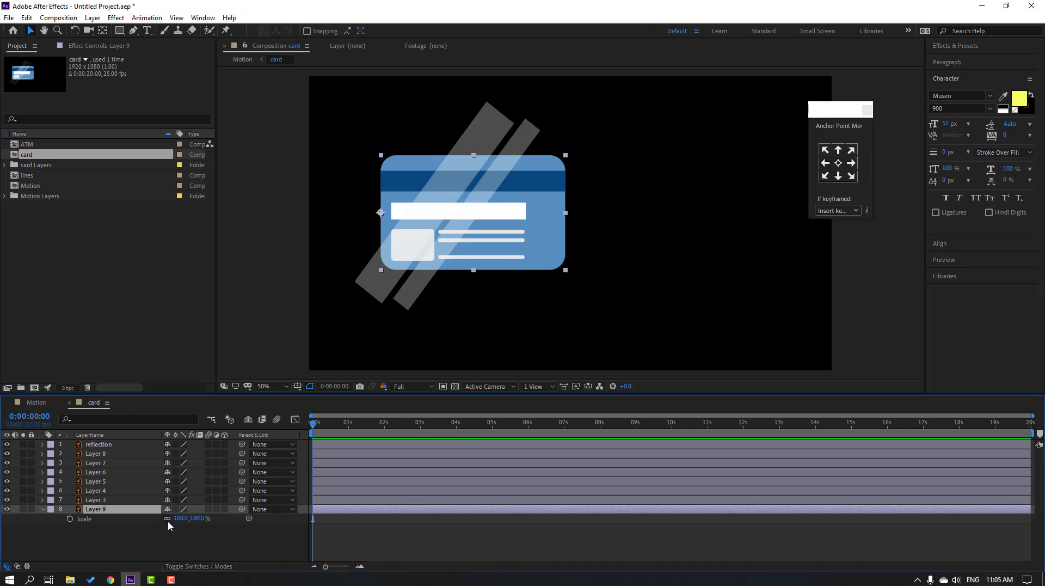
{"action": "left_click", "coordinate": [69, 519]}
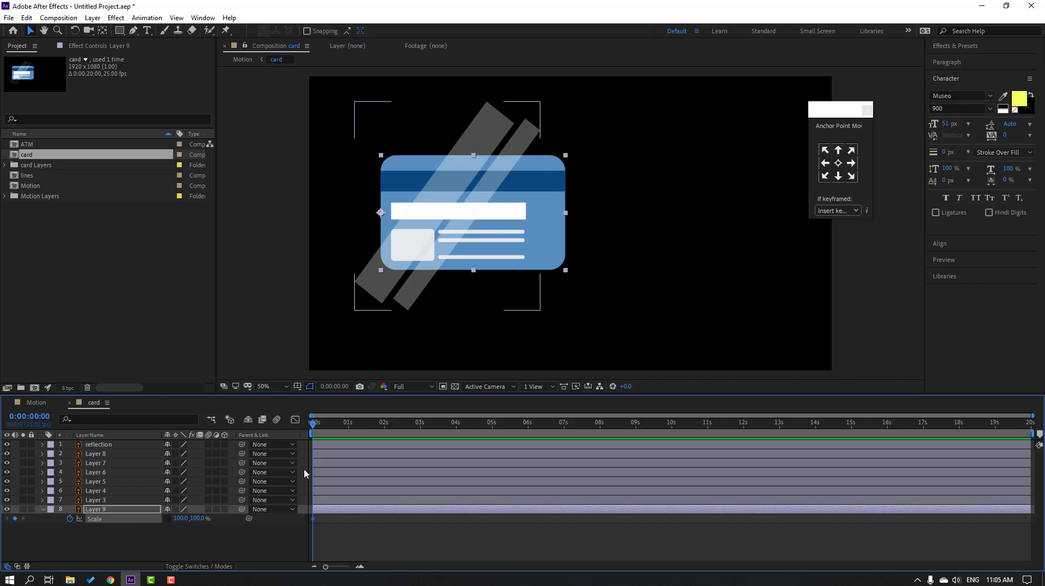
{"action": "left_click", "coordinate": [181, 518]}
{"action": "type", "text": "0"}
{"action": "key", "text": "Return"}
{"action": "key", "text": "shift+Page_Down"}
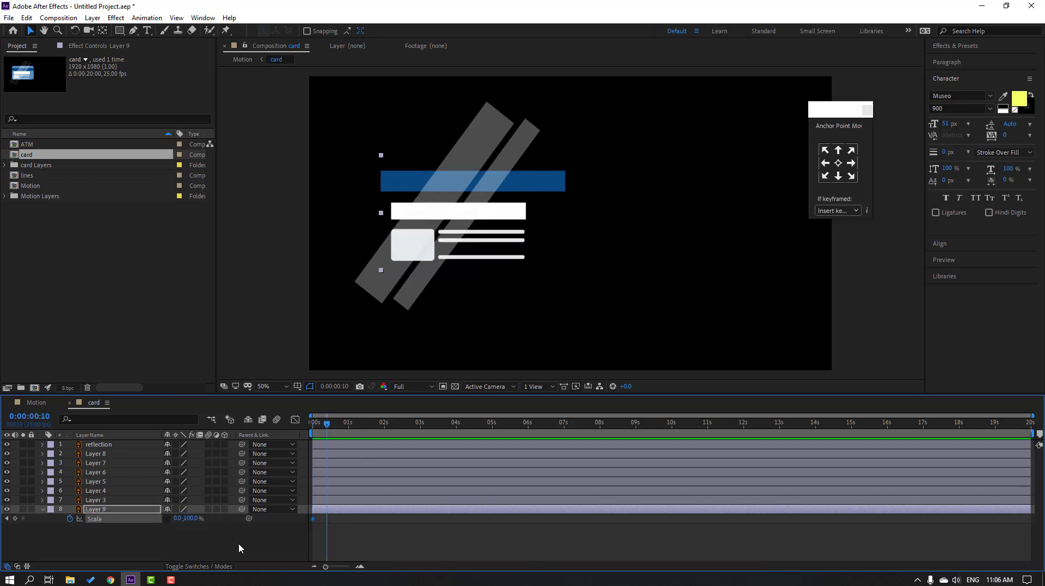
{"action": "type", "text": "100"}
{"action": "key", "text": "Return"}
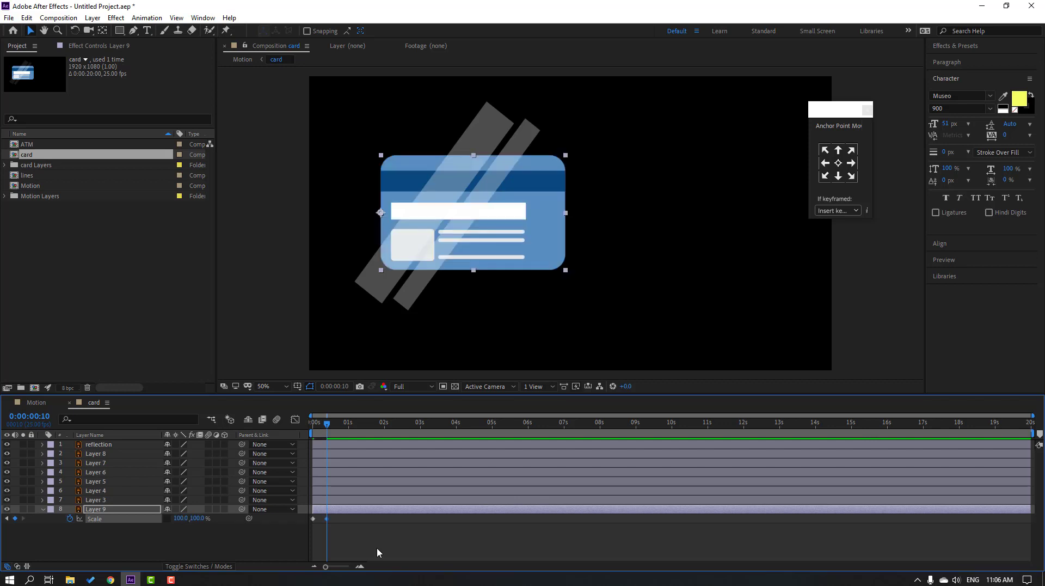
{"action": "key", "text": "space"}
{"action": "key", "text": "space"}
Step: Apply Easy Ease to both of Layer 9's Scale keyframes
{"action": "left_click", "coordinate": [313, 519]}
{"action": "right_click", "coordinate": [313, 521]}
{"action": "mouse_move", "coordinate": [363, 572]}
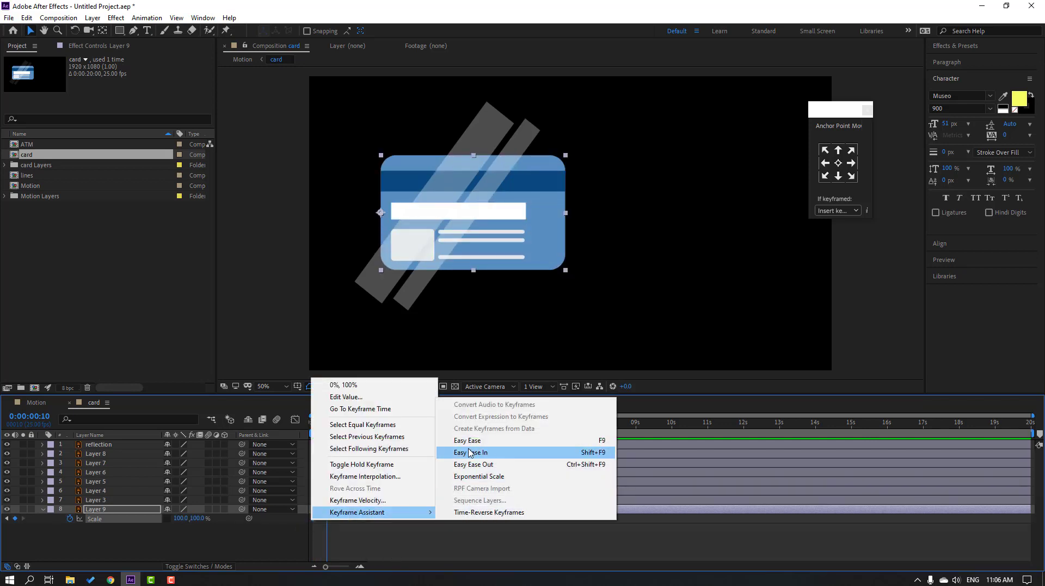
{"action": "left_click", "coordinate": [533, 451]}
Step: In Motion, make the card layer start about two seconds in
{"action": "left_click", "coordinate": [36, 403]}
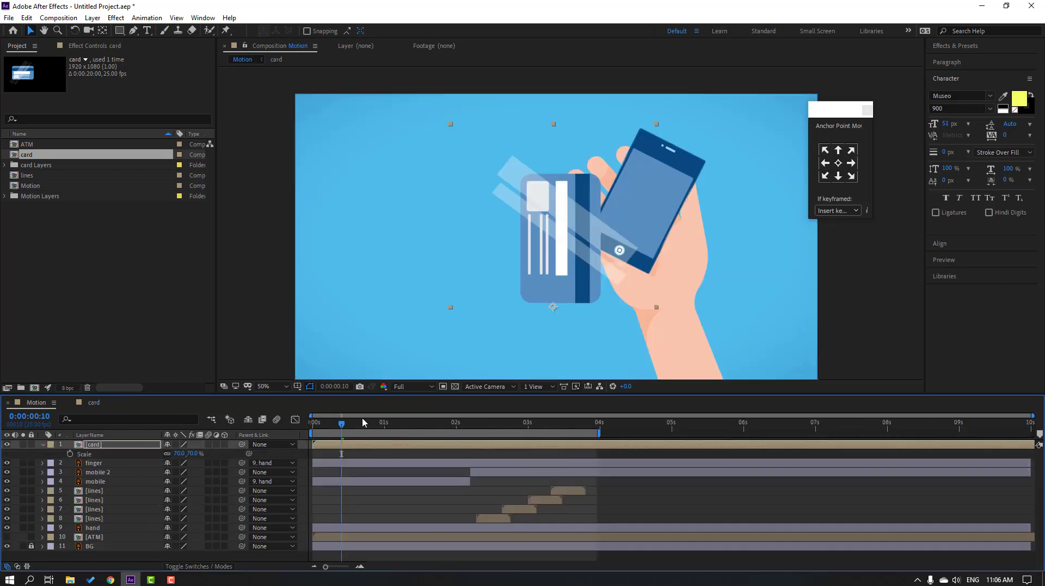
{"action": "left_click_drag", "start_coordinate": [344, 431], "coordinate": [526, 428]}
{"action": "left_click", "coordinate": [477, 429]}
{"action": "left_click", "coordinate": [43, 445]}
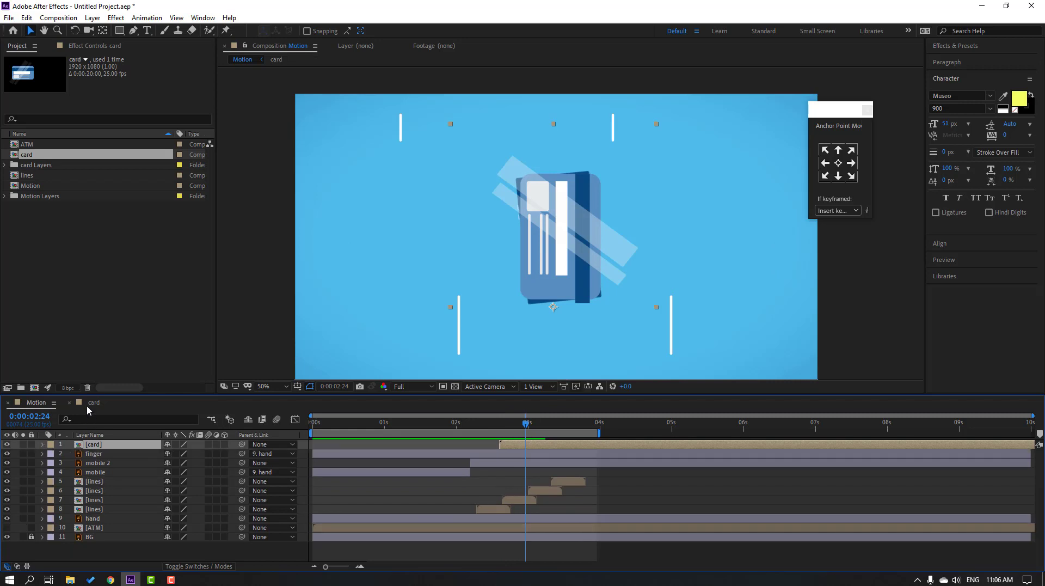
Step: In the card comp, delay Layer 3's scale-in by about three frames
{"action": "left_click", "coordinate": [89, 403]}
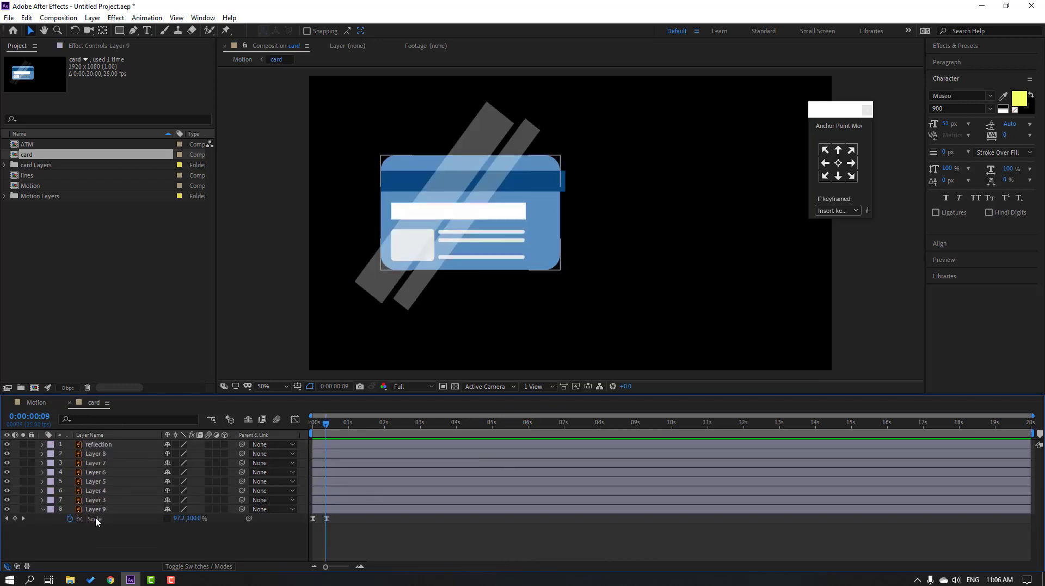
{"action": "left_click", "coordinate": [103, 500]}
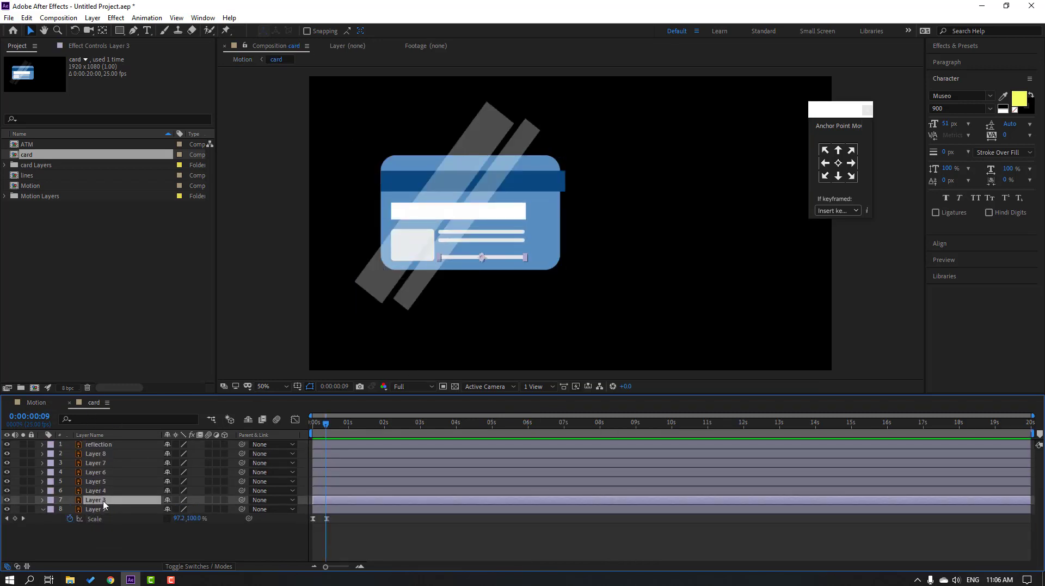
{"action": "left_click", "coordinate": [320, 425]}
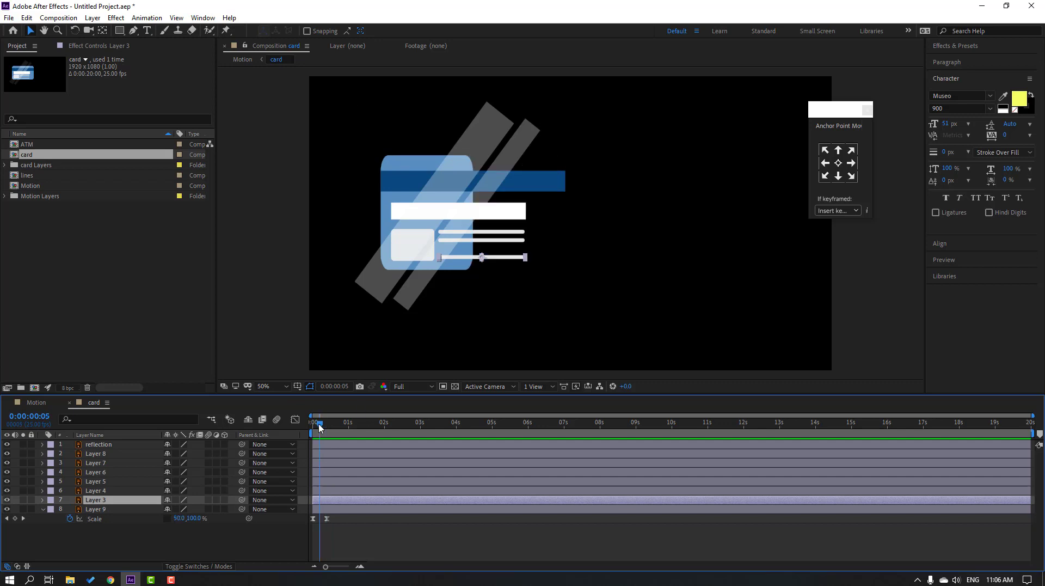
{"action": "key", "text": "s"}
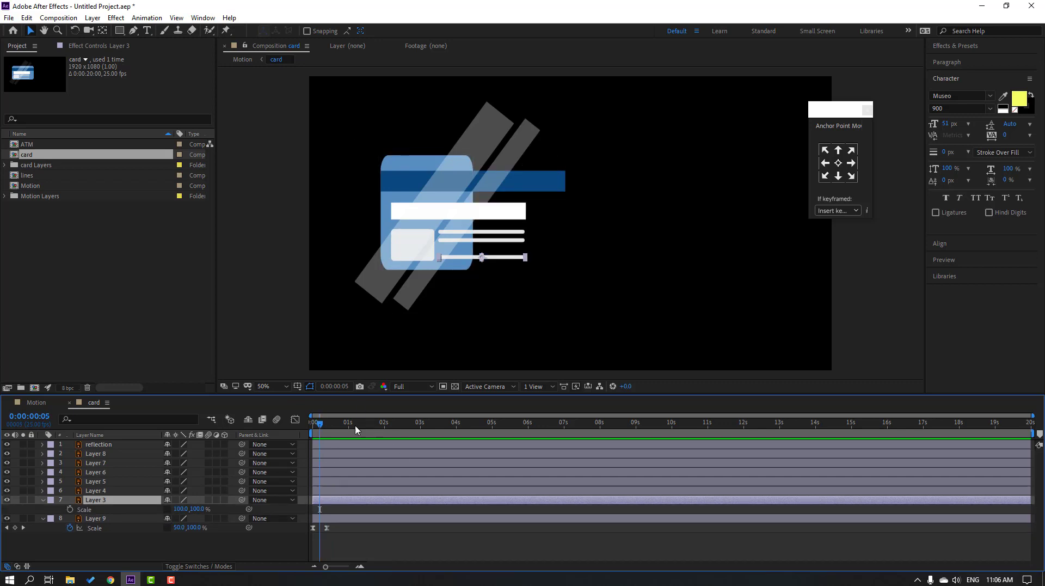
{"action": "left_click_drag", "start_coordinate": [319, 428], "coordinate": [326, 426]}
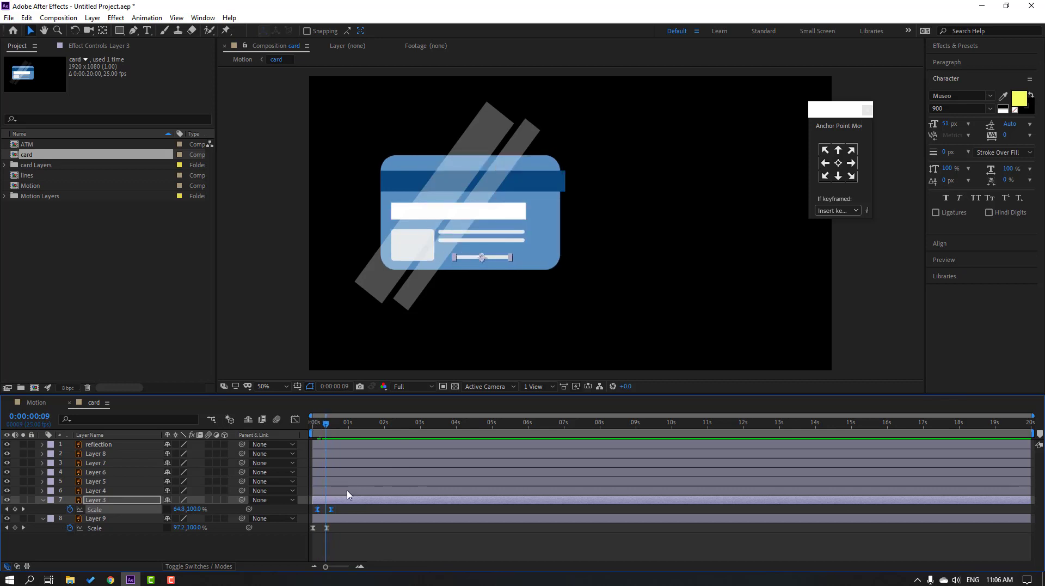
{"action": "left_click_drag", "start_coordinate": [333, 501], "coordinate": [338, 502]}
Step: Paste the scale-in keyframes onto Layer 4, offset to start later
{"action": "left_click", "coordinate": [101, 491]}
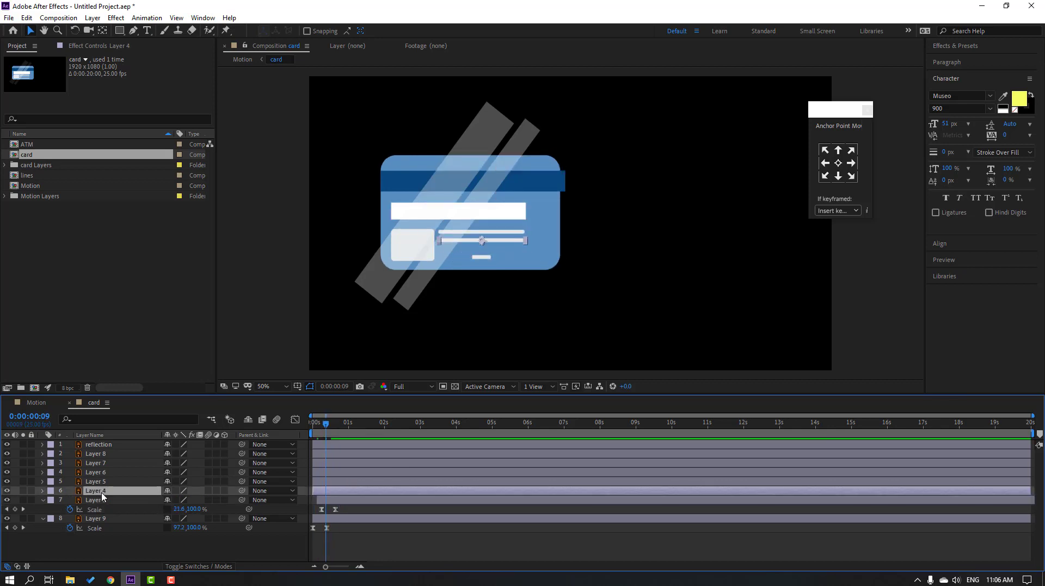
{"action": "key", "text": "s"}
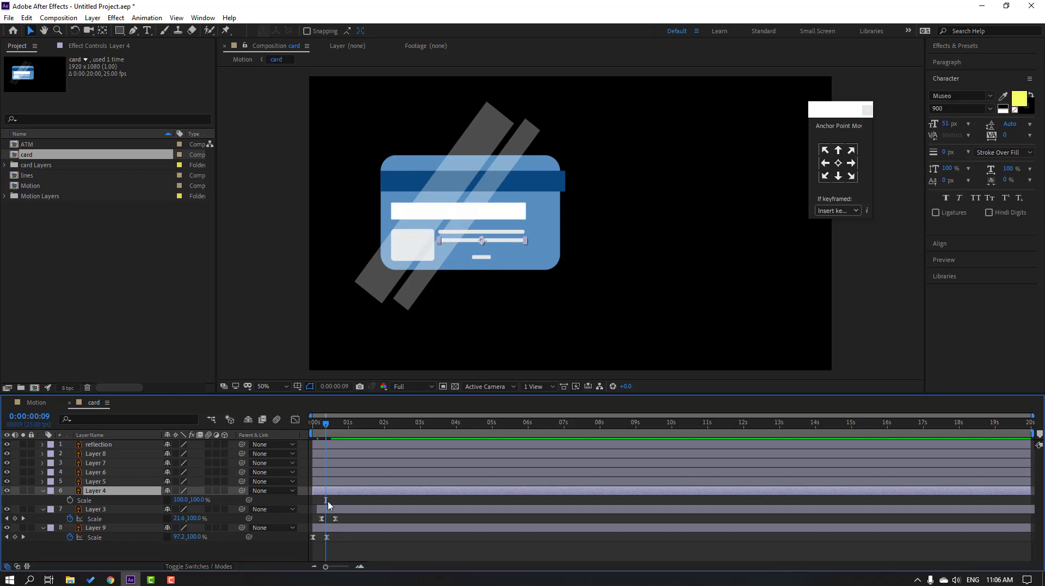
{"action": "key", "text": "ctrl+v"}
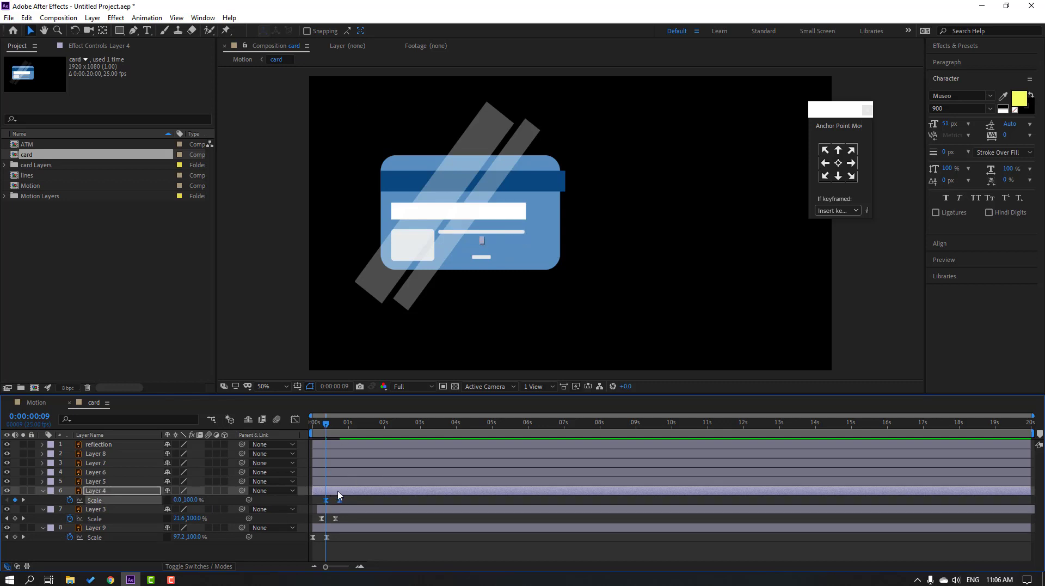
{"action": "left_click_drag", "start_coordinate": [327, 501], "coordinate": [354, 491]}
{"action": "left_click_drag", "start_coordinate": [321, 425], "coordinate": [344, 424]}
Step: Paste the scale-in keyframes onto Layer 5 at frame 15
{"action": "left_click", "coordinate": [328, 483]}
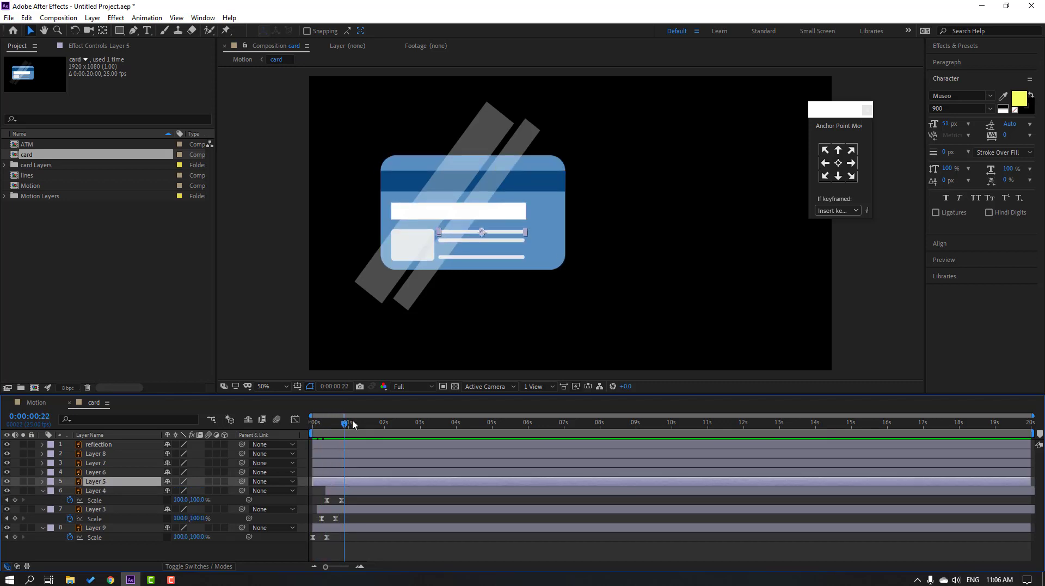
{"action": "left_click", "coordinate": [335, 420]}
{"action": "key", "text": "s"}
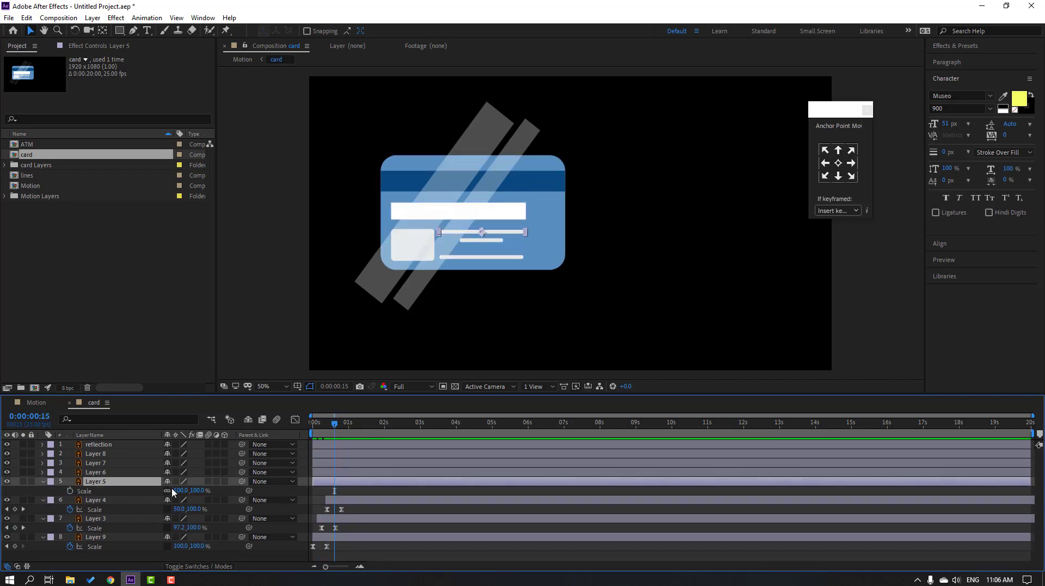
{"action": "key", "text": "ctrl+v"}
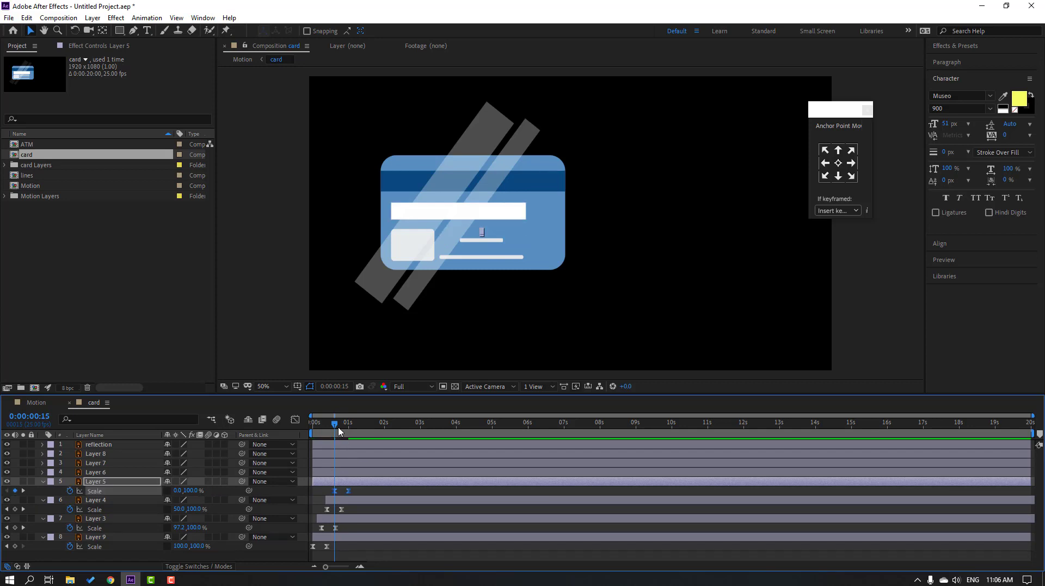
{"action": "left_click_drag", "start_coordinate": [336, 425], "coordinate": [347, 426]}
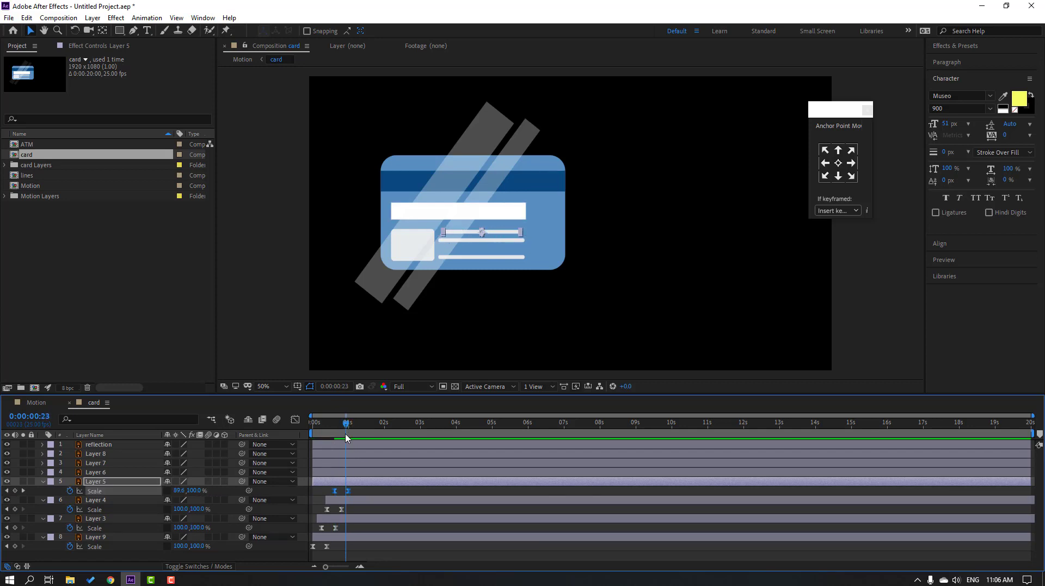
{"action": "left_click", "coordinate": [427, 279]}
Step: Paste the scale-in keyframes onto Layer 6 at frame 20 and Layer 7 one frame later
{"action": "left_click", "coordinate": [98, 472]}
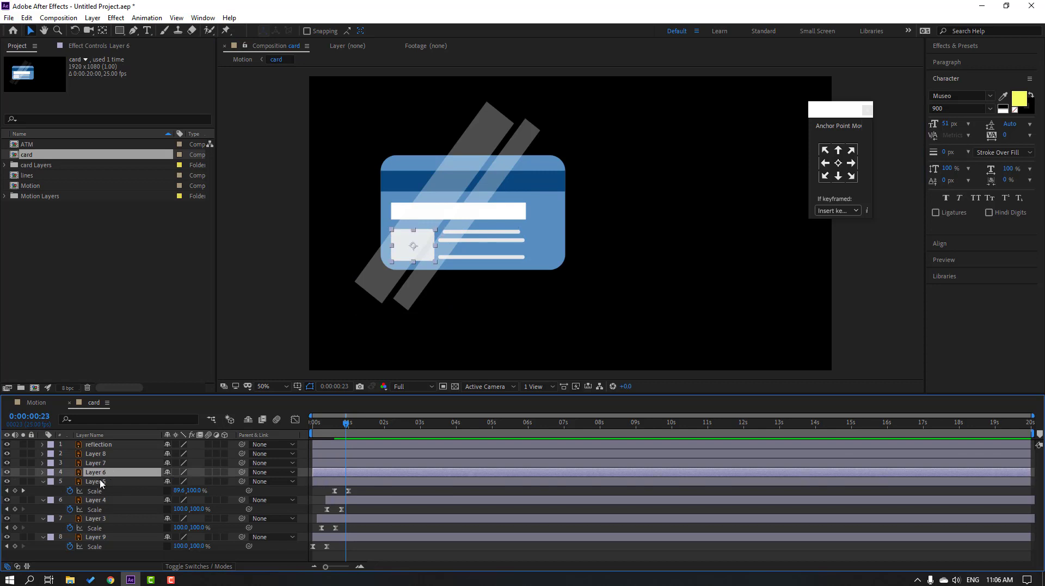
{"action": "key", "text": "s"}
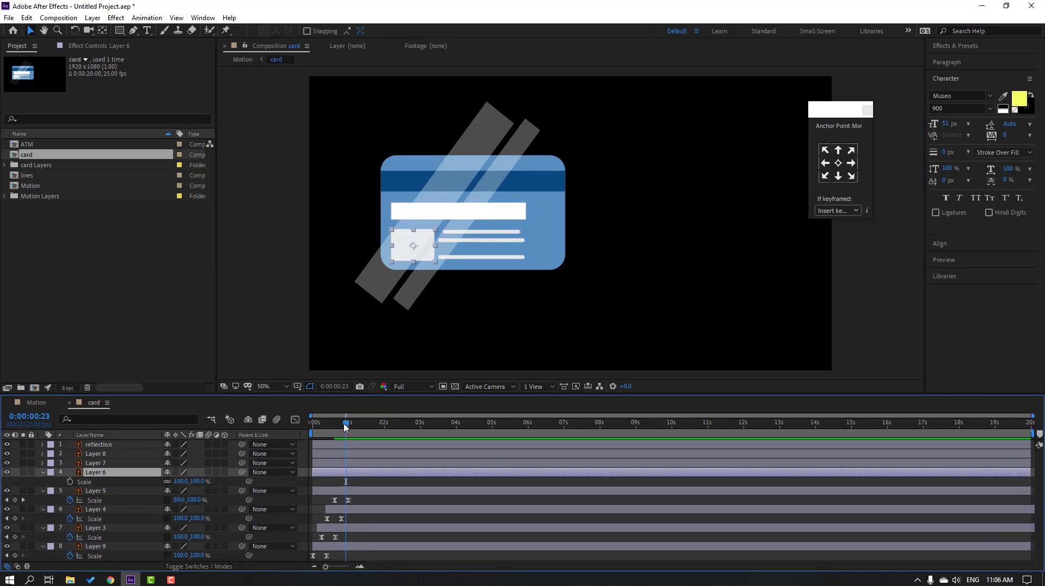
{"action": "left_click_drag", "start_coordinate": [345, 424], "coordinate": [341, 425]}
{"action": "key", "text": "ctrl+v"}
{"action": "key", "text": "ctrl+Up"}
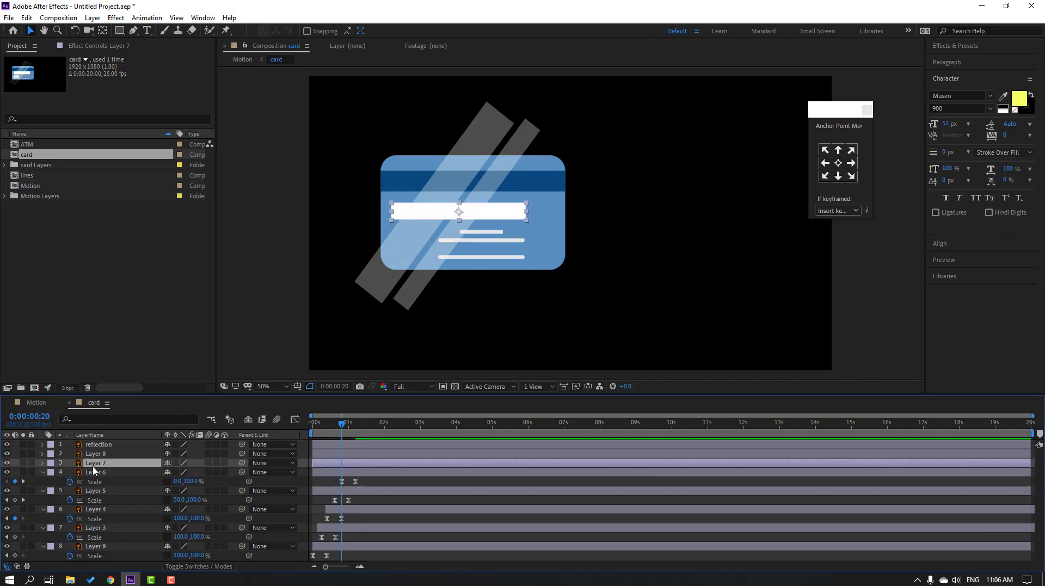
{"action": "key", "text": "s"}
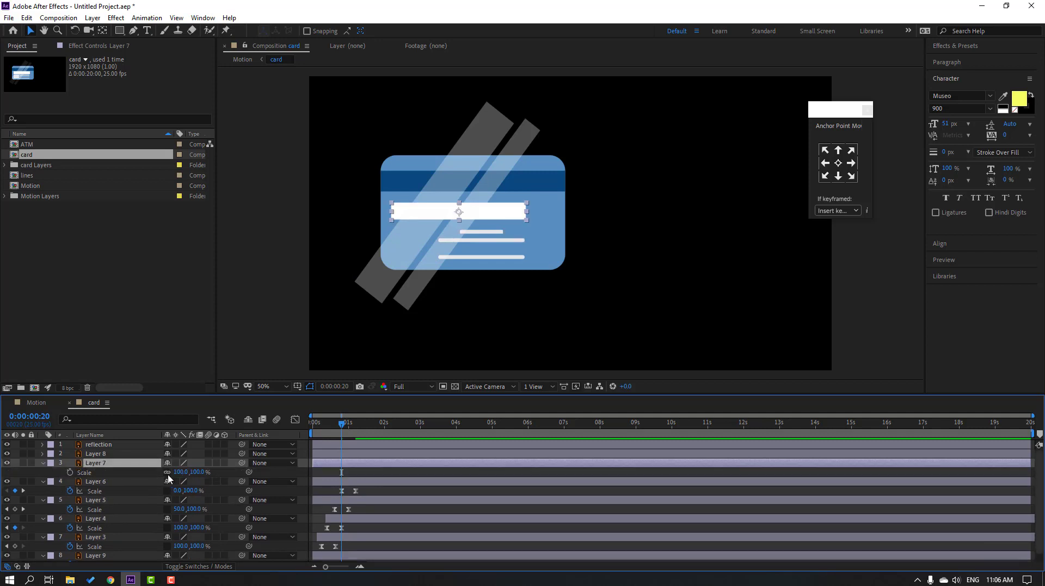
{"action": "key", "text": "Page_Down"}
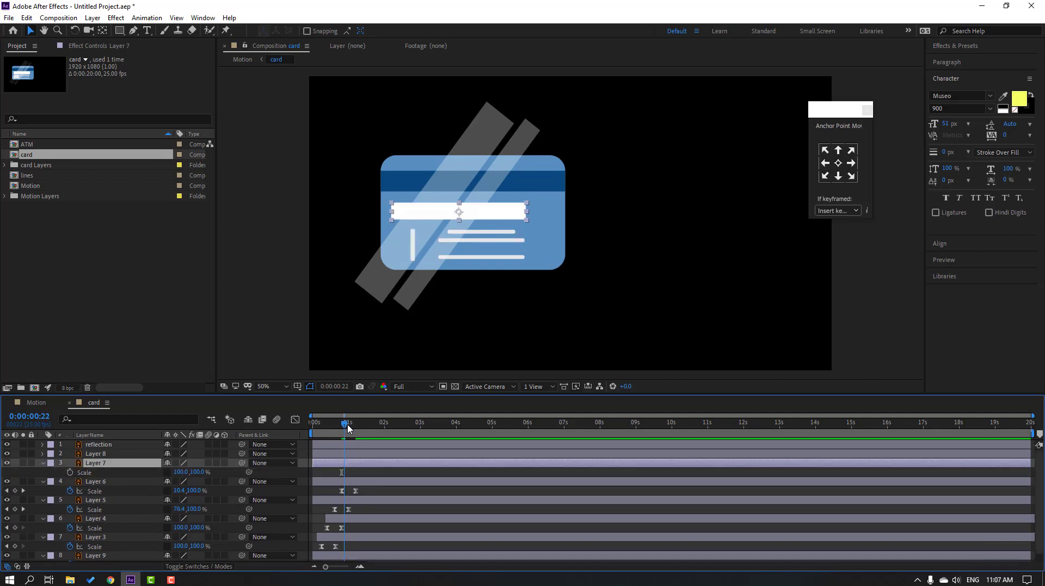
{"action": "key", "text": "ctrl+v"}
{"action": "mouse_move", "coordinate": [349, 426]}
{"action": "left_mouse_down"}
{"action": "mouse_move", "coordinate": [360, 424]}
{"action": "mouse_move", "coordinate": [347, 428]}
{"action": "left_mouse_up"}
Step: Paste the scale-in keyframes onto Layer 8 a few frames later and play back
{"action": "left_click", "coordinate": [94, 455]}
{"action": "key", "text": "s"}
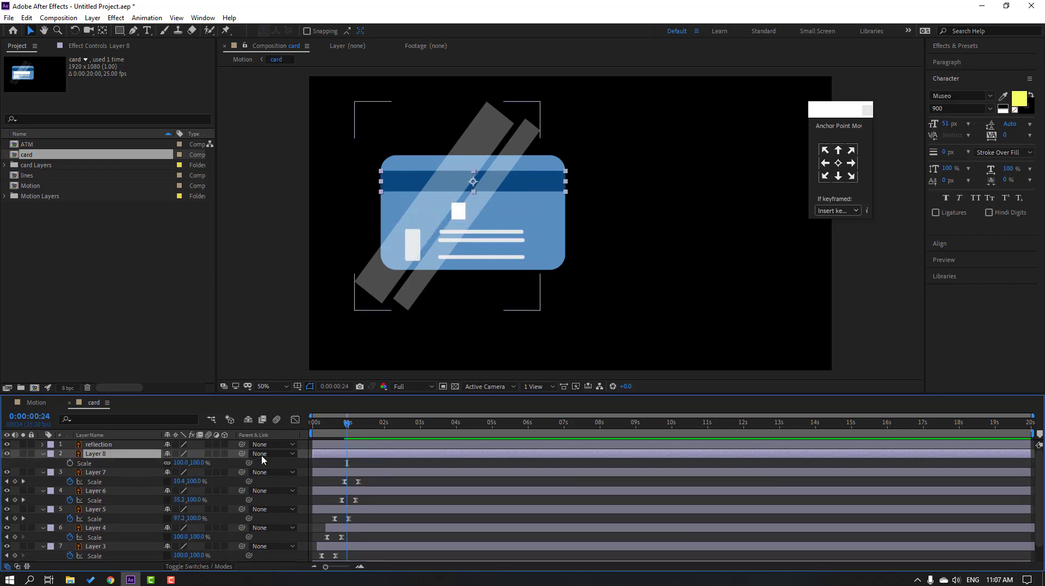
{"action": "key", "text": "Page_Down"}
{"action": "key", "text": "Page_Down"}
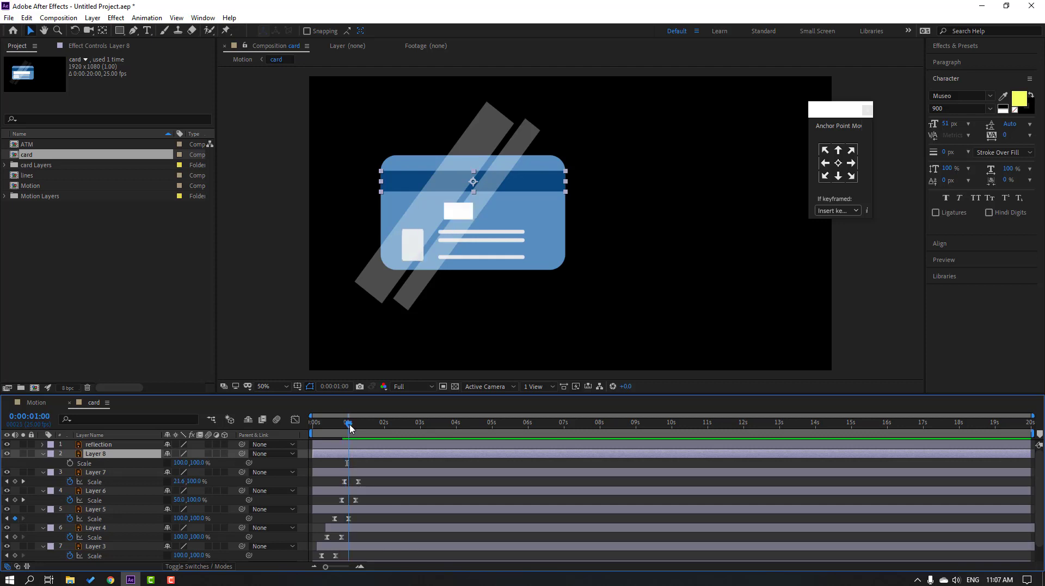
{"action": "key", "text": "ctrl+v"}
{"action": "left_click_drag", "start_coordinate": [350, 426], "coordinate": [300, 426]}
{"action": "key", "text": "space"}
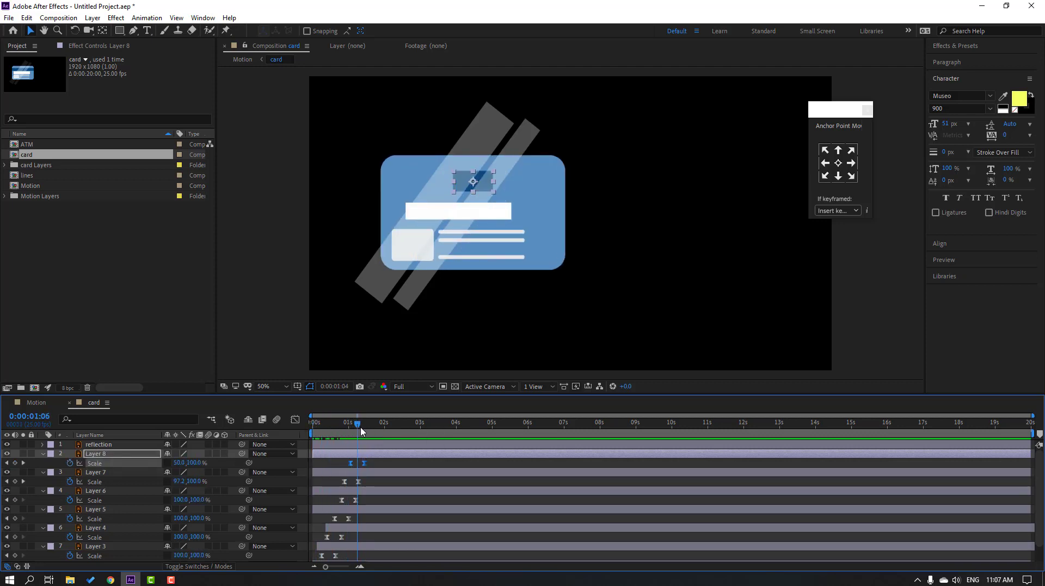
Step: Collapse all Scale properties and select every card layer except the reflection
{"action": "key", "text": "ctrl+a"}
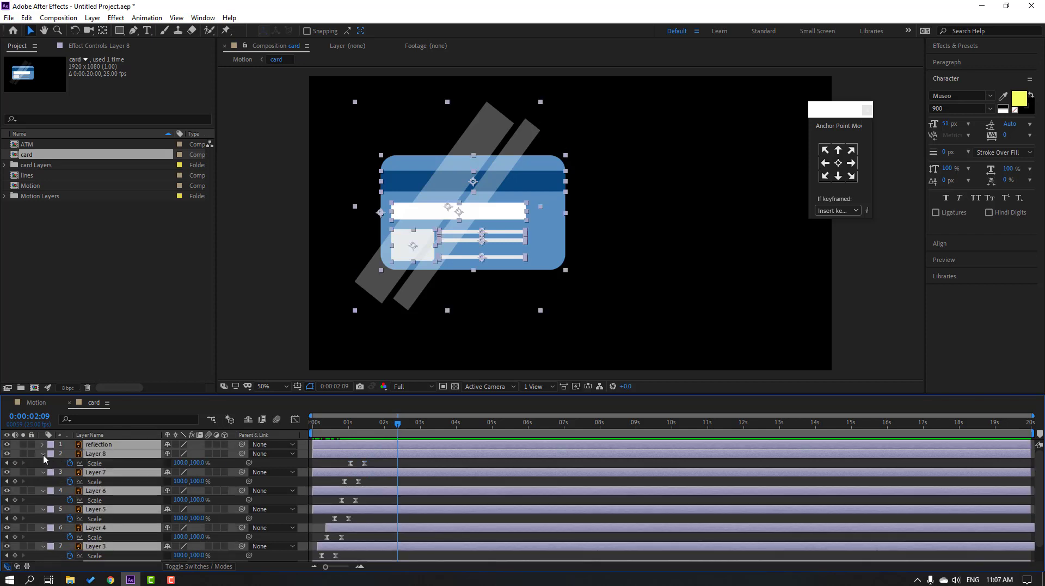
{"action": "key", "text": "u"}
{"action": "left_click", "coordinate": [206, 530]}
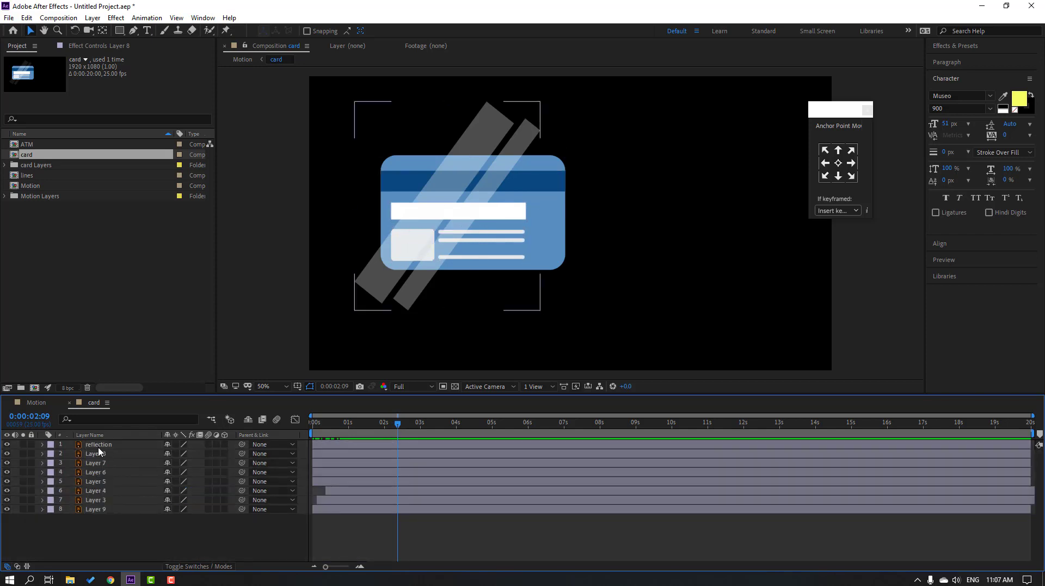
{"action": "left_click_drag", "start_coordinate": [86, 524], "coordinate": [93, 450]}
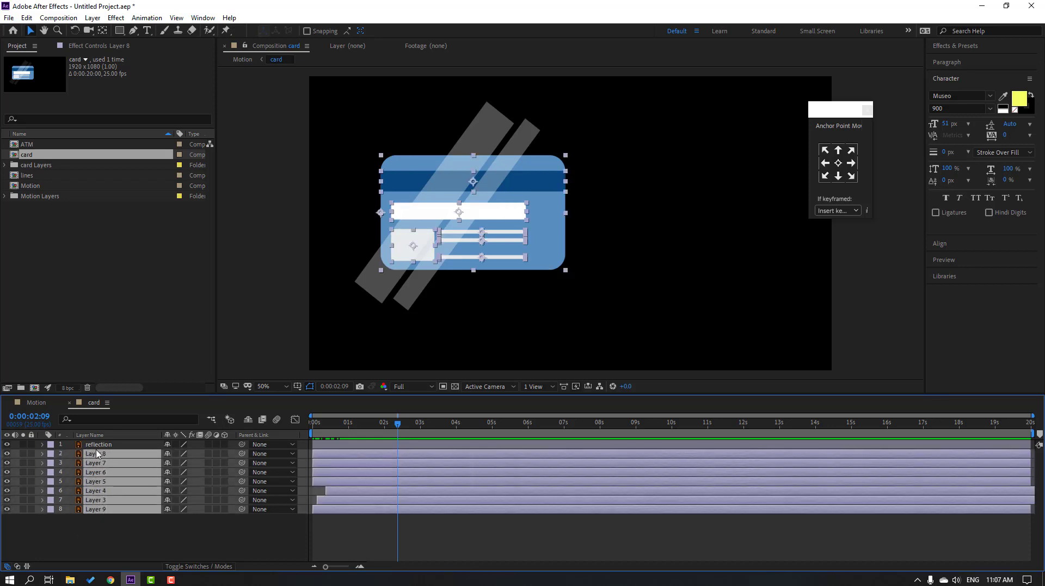
Step: Pre-compose the selected card layers into a new comp named CARD
{"action": "right_click", "coordinate": [98, 481]}
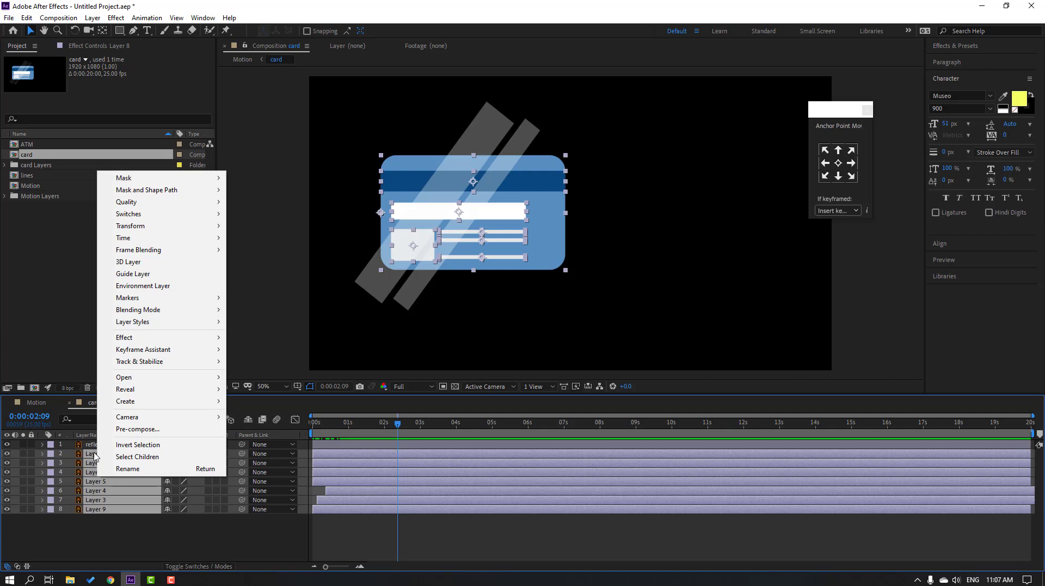
{"action": "left_click", "coordinate": [120, 430]}
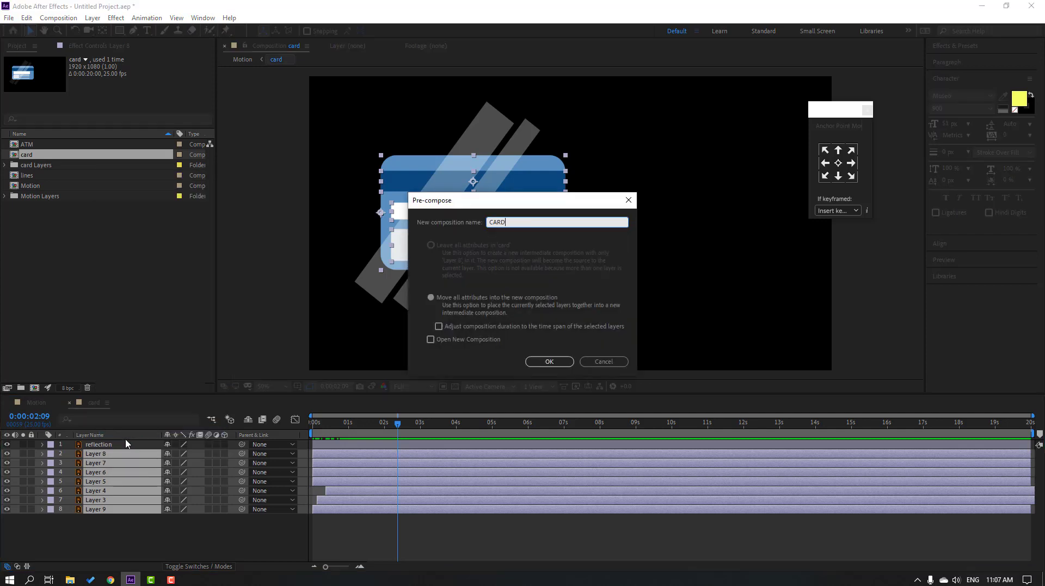
{"action": "left_click", "coordinate": [549, 361]}
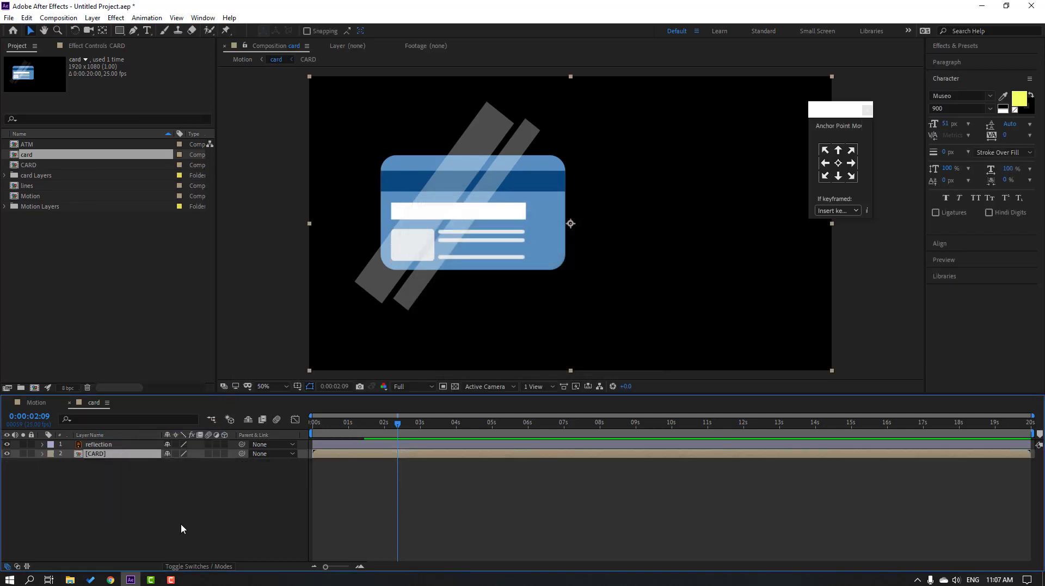
Step: Duplicate the CARD layer and move the reflection layer between the two CARD copies
{"action": "left_click", "coordinate": [88, 455]}
{"action": "key", "text": "ctrl+d"}
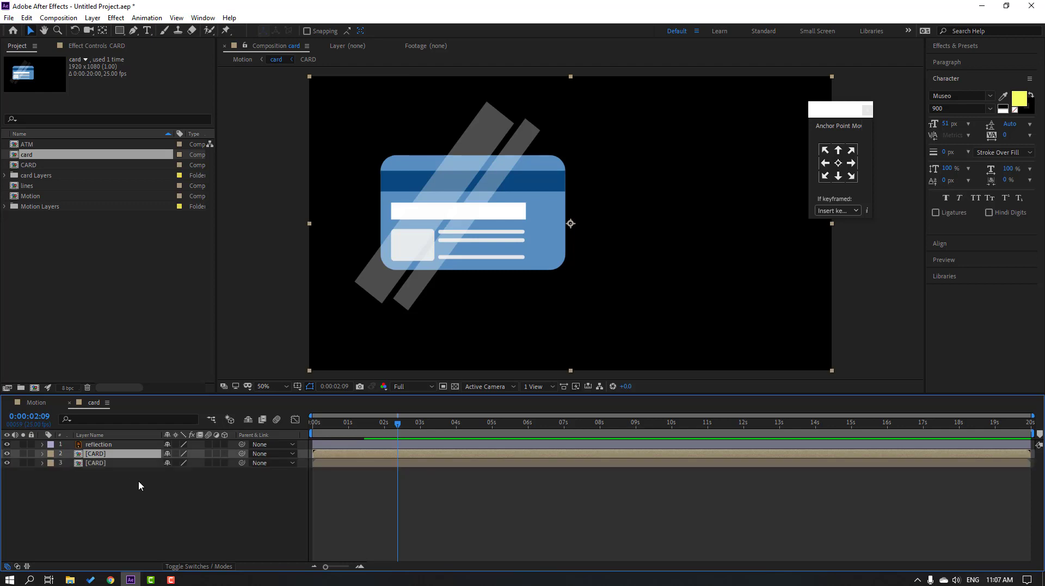
{"action": "left_click", "coordinate": [87, 445]}
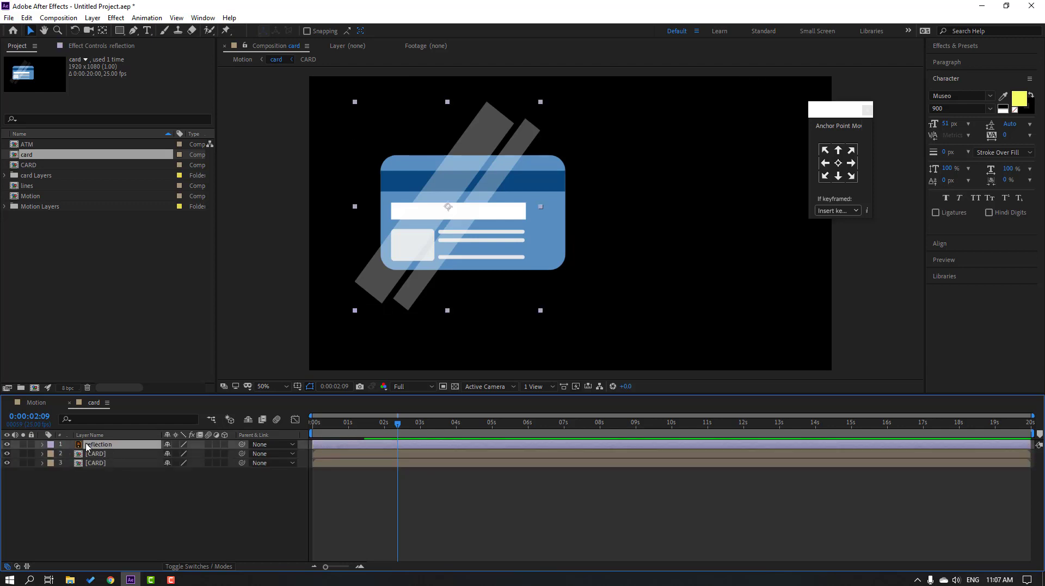
{"action": "left_click_drag", "start_coordinate": [87, 446], "coordinate": [100, 462]}
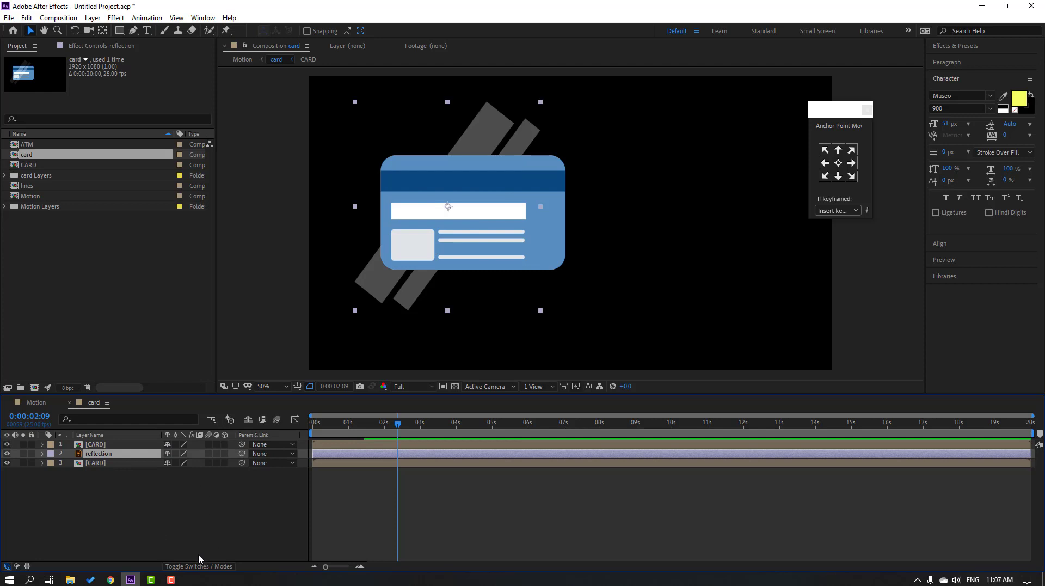
Step: Set the reflection layer's track matte to Alpha Matte "[CARD]"
{"action": "left_click", "coordinate": [191, 568]}
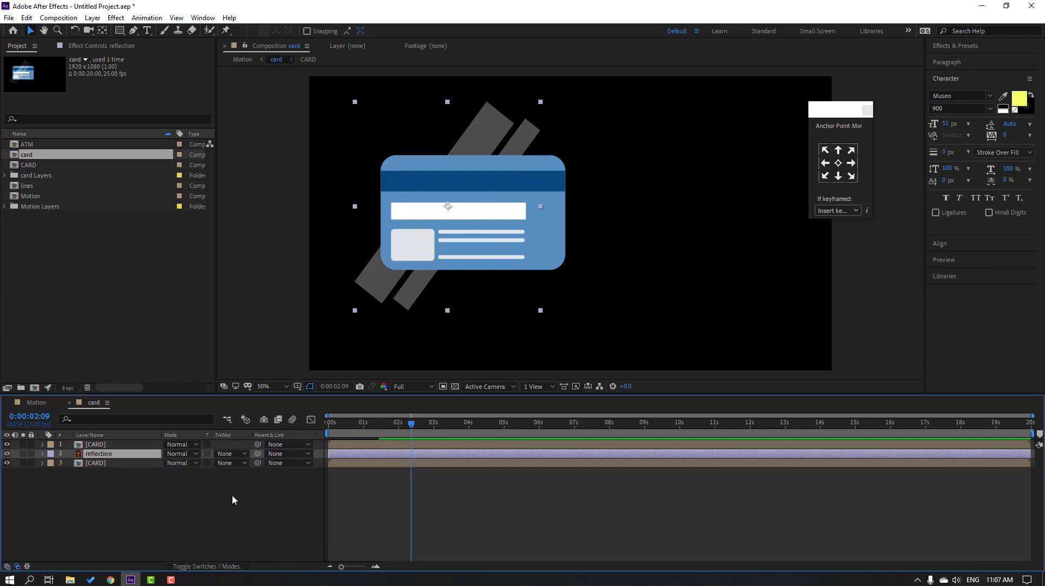
{"action": "left_click", "coordinate": [229, 456]}
{"action": "left_click", "coordinate": [291, 483]}
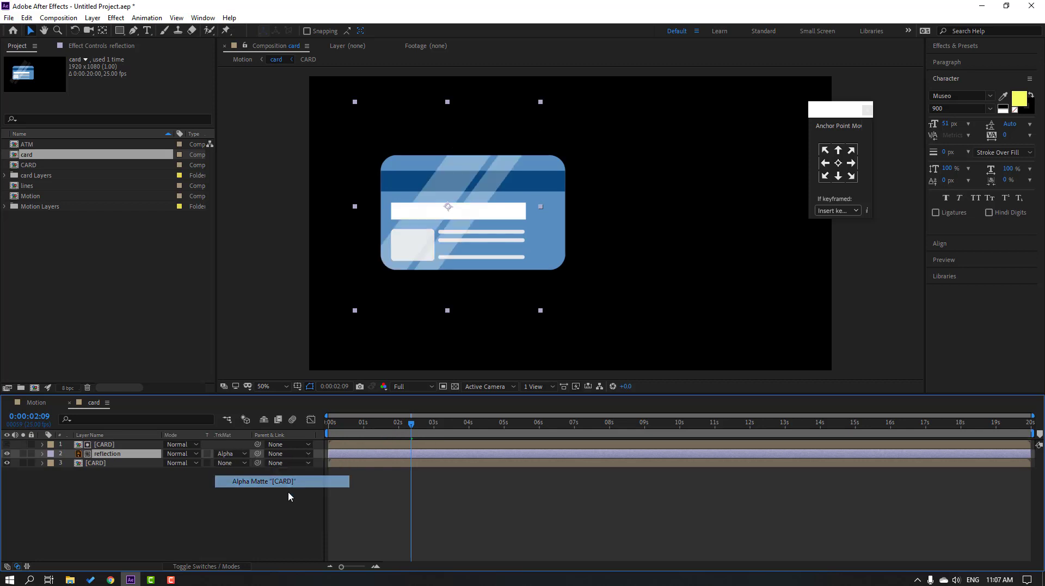
Step: Keyframe the reflection's Position to slide from the card's upper left to lower right by 01:20
{"action": "left_click_drag", "start_coordinate": [338, 423], "coordinate": [373, 424]}
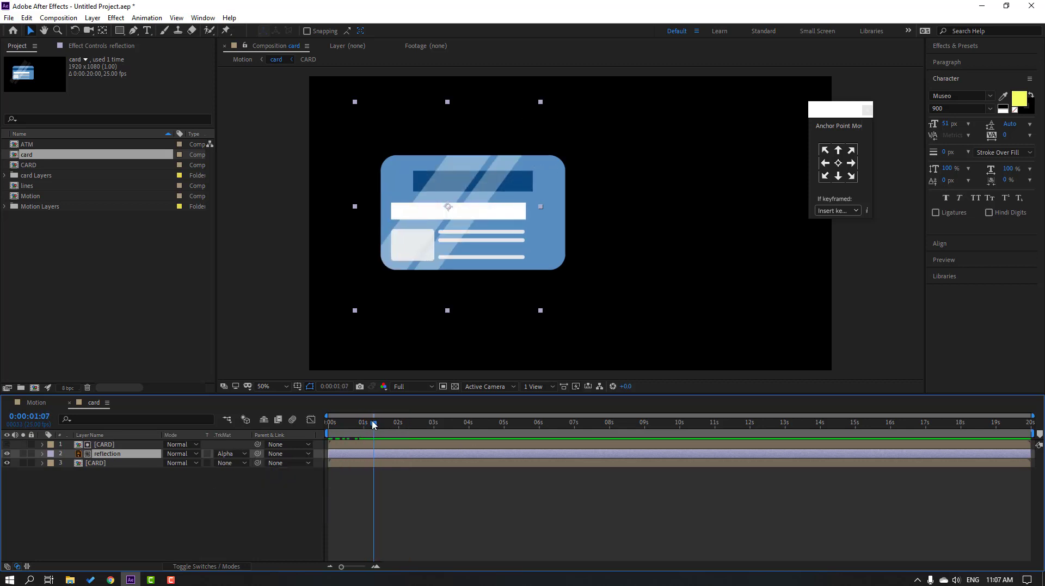
{"action": "key", "text": "p"}
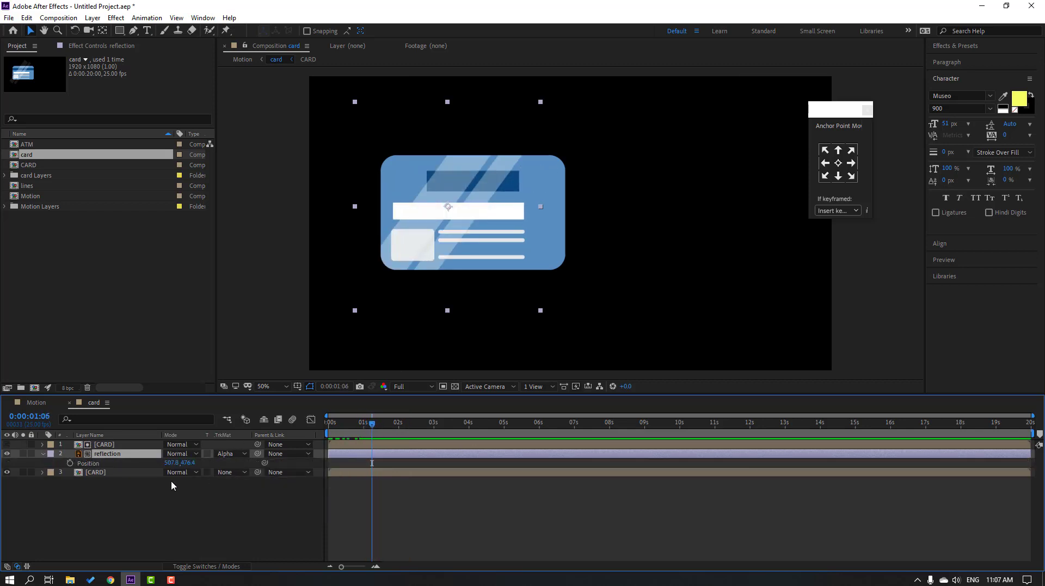
{"action": "left_click", "coordinate": [70, 462]}
{"action": "left_click_drag", "start_coordinate": [491, 244], "coordinate": [352, 174]}
{"action": "left_click_drag", "start_coordinate": [377, 422], "coordinate": [391, 423]}
{"action": "left_click_drag", "start_coordinate": [355, 166], "coordinate": [538, 256]}
Step: Apply Easy Ease to both Position keyframes, preview, and view their speed graph
{"action": "right_click", "coordinate": [372, 463]}
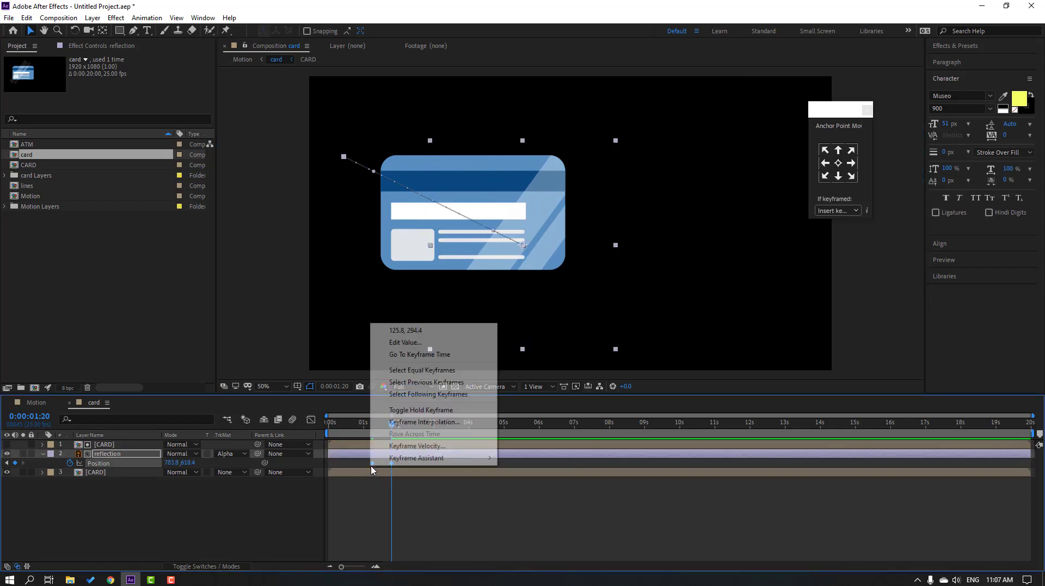
{"action": "mouse_move", "coordinate": [419, 458]}
{"action": "left_click", "coordinate": [523, 427]}
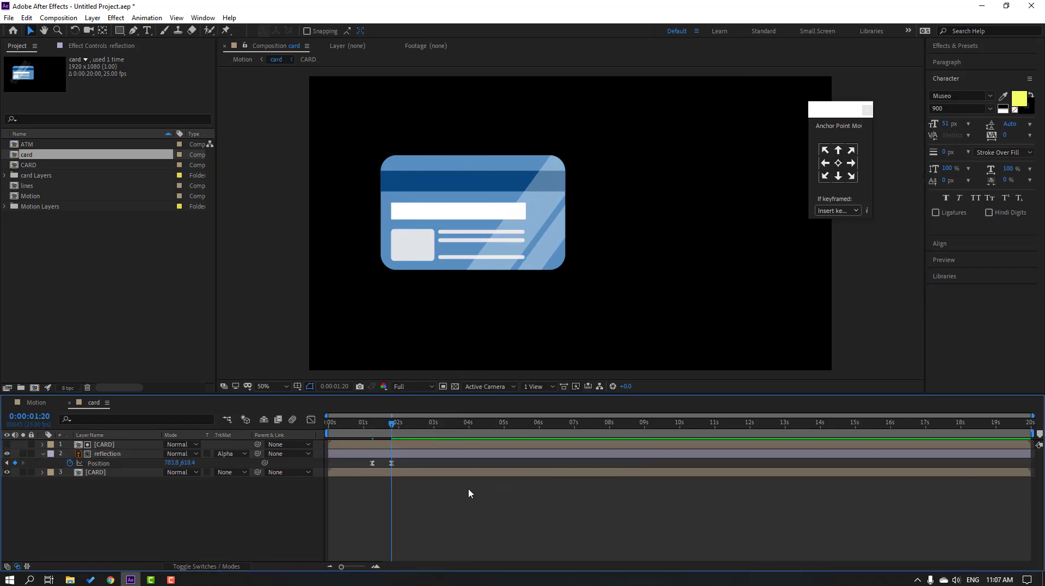
{"action": "key", "text": "space"}
{"action": "key", "text": "space"}
{"action": "left_click_drag", "start_coordinate": [391, 464], "coordinate": [361, 473]}
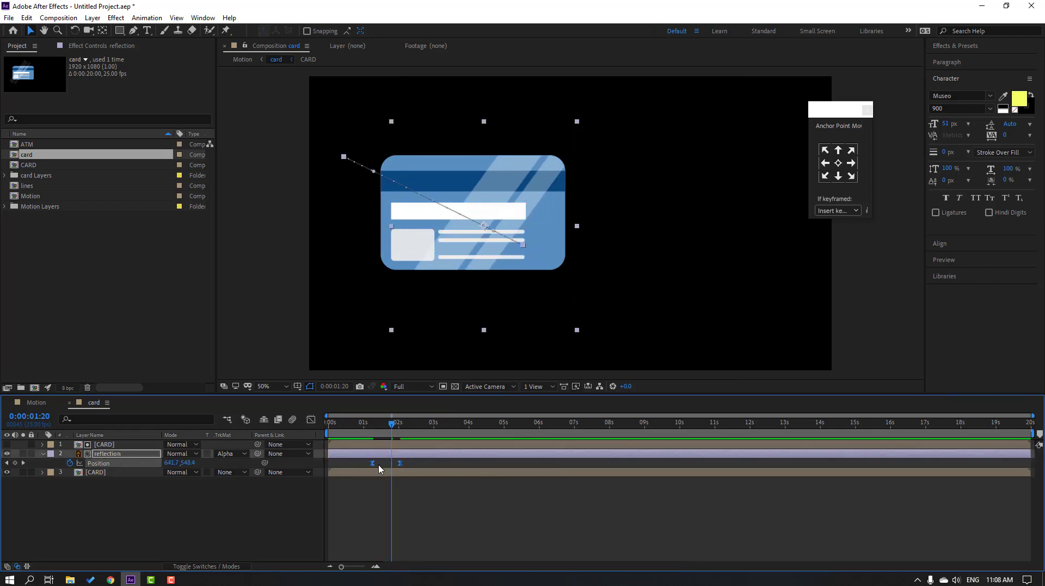
{"action": "left_click", "coordinate": [311, 420]}
{"action": "left_click_drag", "start_coordinate": [419, 532], "coordinate": [385, 539]}
Step: Change the end Position keyframe's ease influence to 75%, preview it, then return to the Motion comp
{"action": "key", "text": "space"}
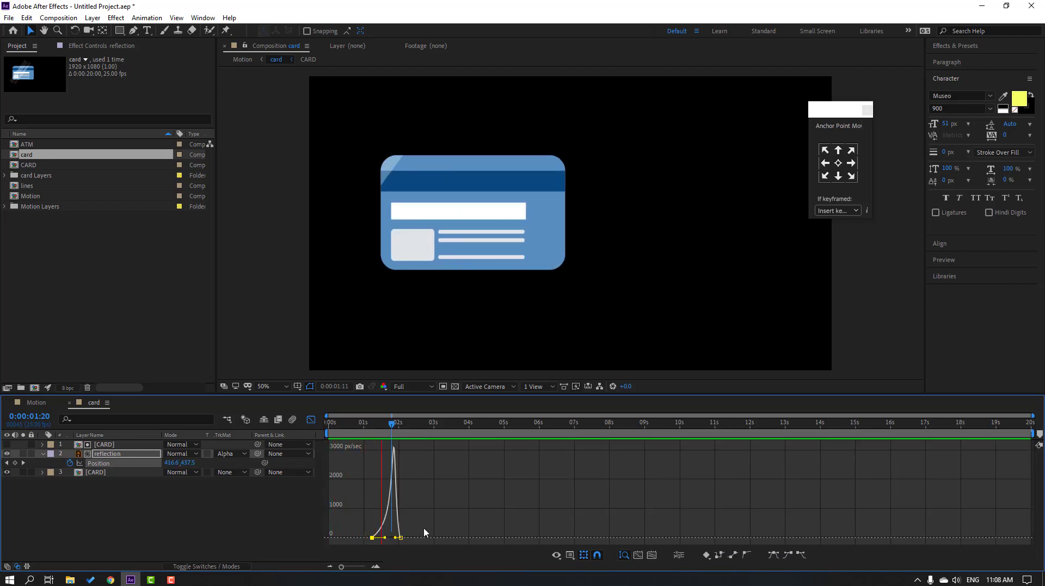
{"action": "key", "text": "space"}
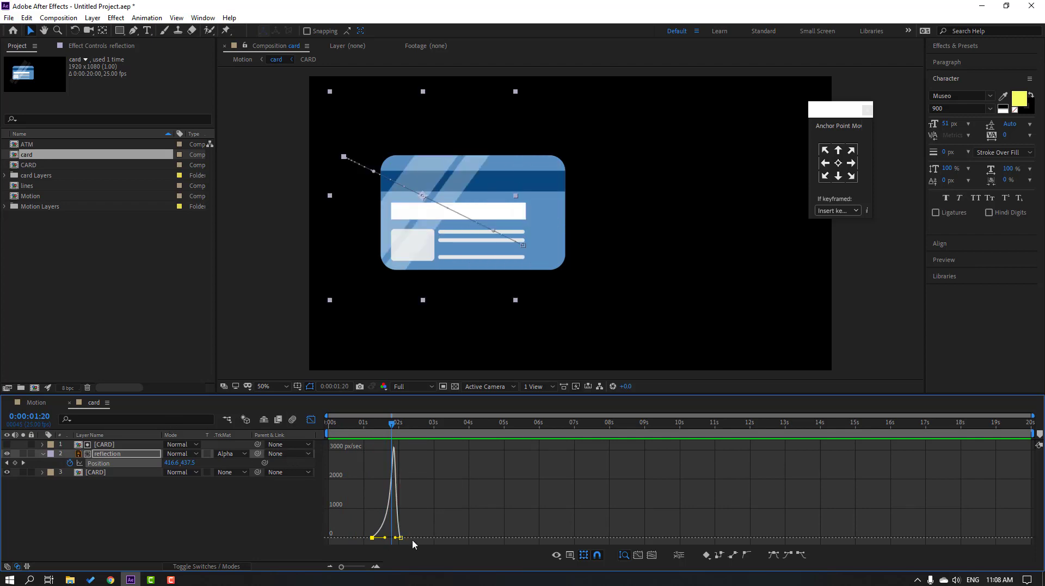
{"action": "key", "text": "equal"}
{"action": "left_click_drag", "start_coordinate": [398, 539], "coordinate": [368, 539]}
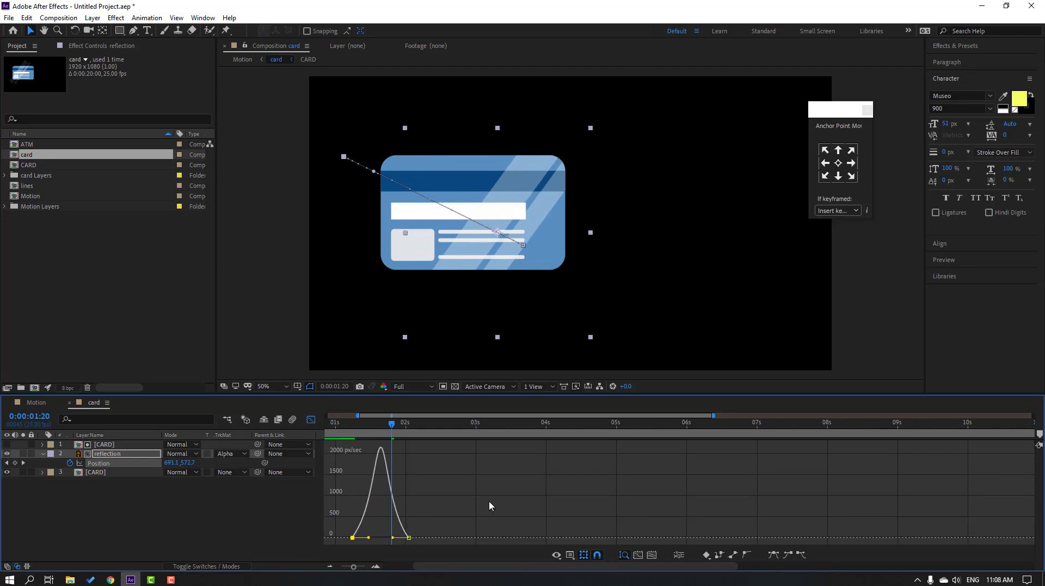
{"action": "key", "text": "space"}
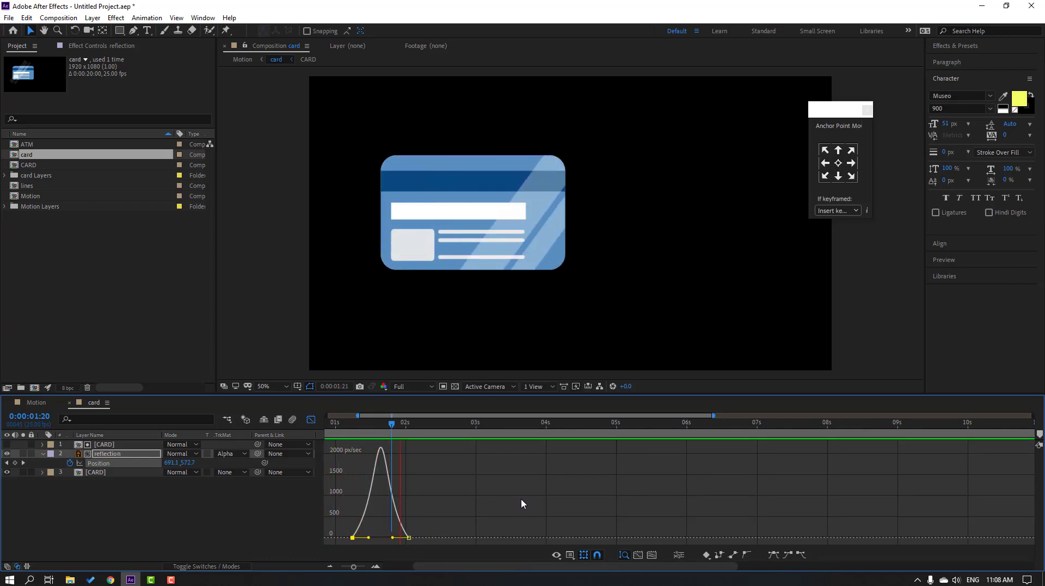
{"action": "key", "text": "space"}
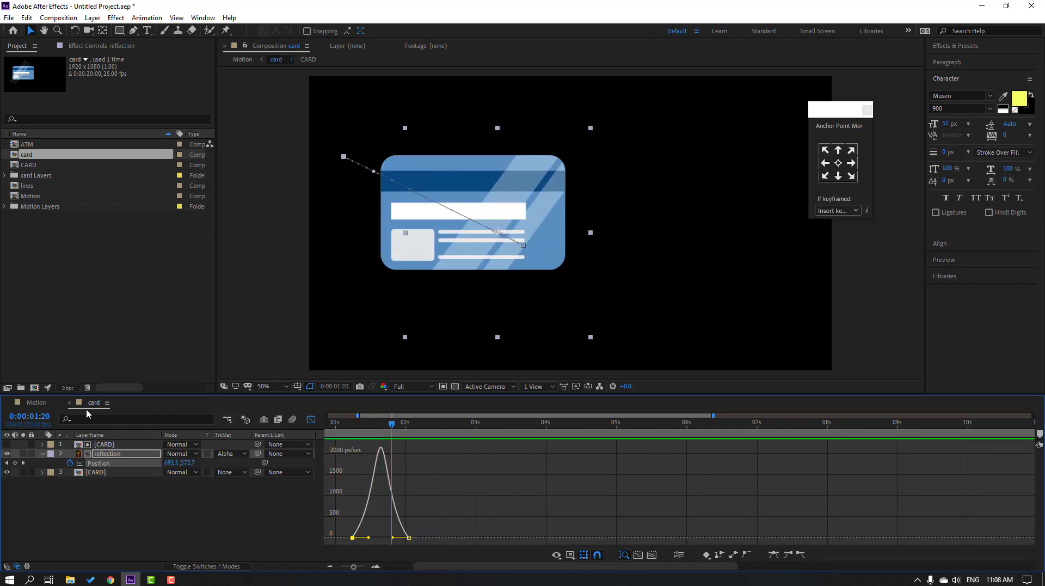
{"action": "left_click", "coordinate": [36, 403]}
{"action": "left_click_drag", "start_coordinate": [448, 424], "coordinate": [615, 430]}
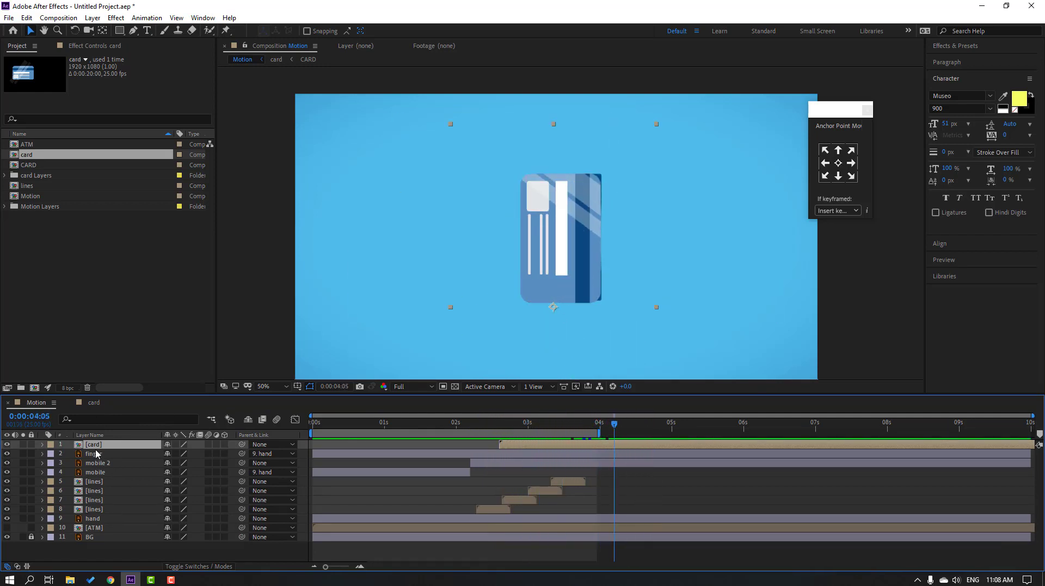
Step: Rotate the card layer to -90° and move it up over the phone
{"action": "key", "text": "r"}
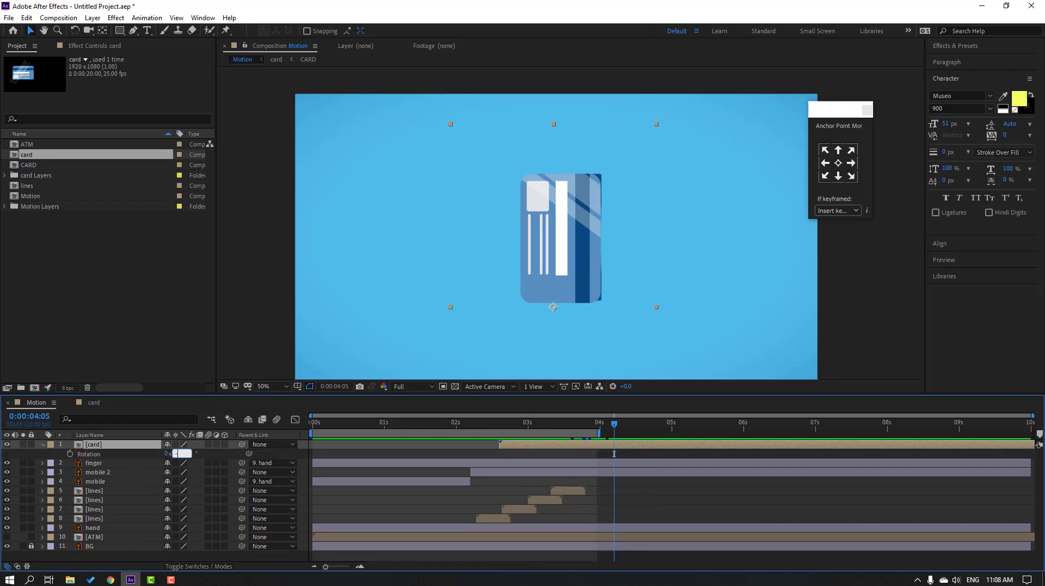
{"action": "key", "text": "Return"}
{"action": "left_click_drag", "start_coordinate": [539, 353], "coordinate": [557, 213]}
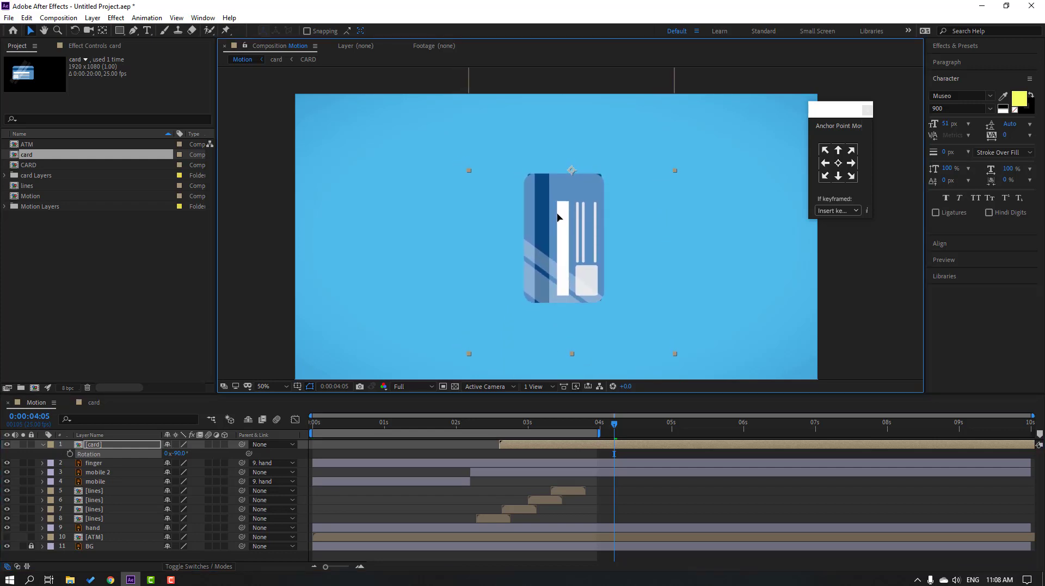
Step: Scale the card layer to 72% and scrub its entrance around 2–3 seconds
{"action": "key", "text": "s"}
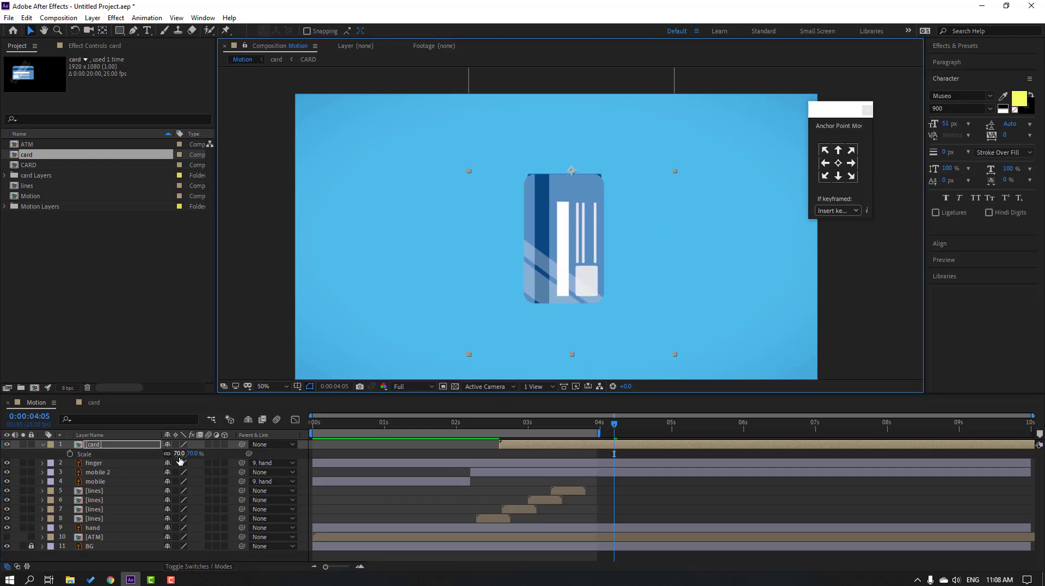
{"action": "left_click", "coordinate": [179, 454]}
{"action": "type", "text": "72"}
{"action": "key", "text": "Return"}
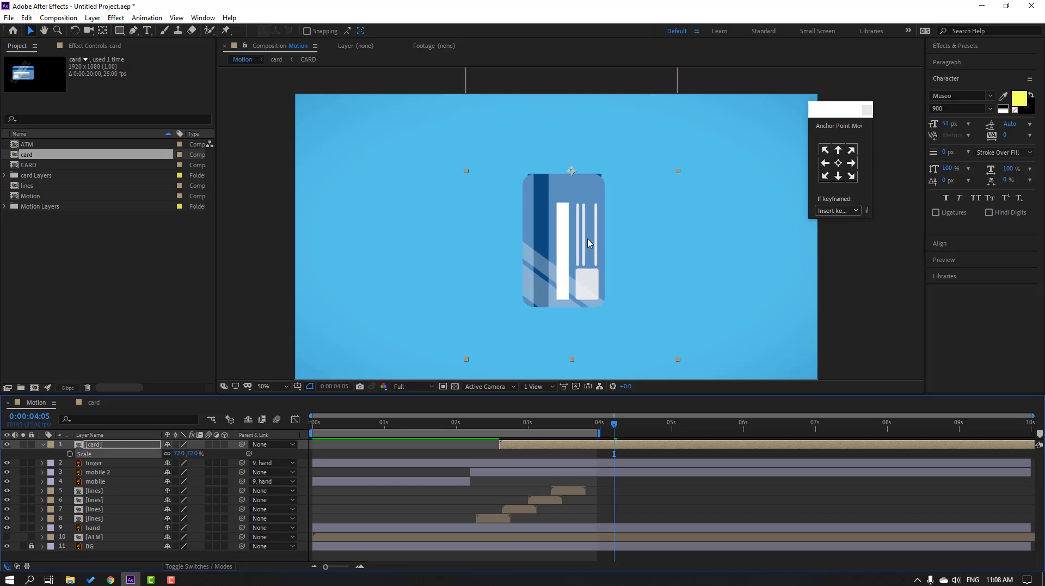
{"action": "left_click", "coordinate": [570, 241]}
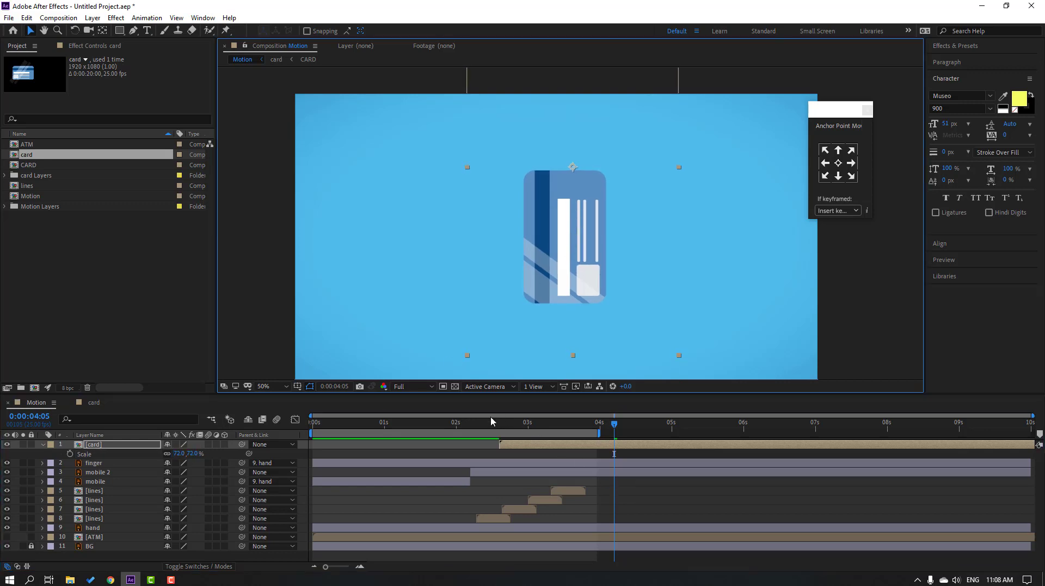
{"action": "left_click_drag", "start_coordinate": [491, 422], "coordinate": [462, 424]}
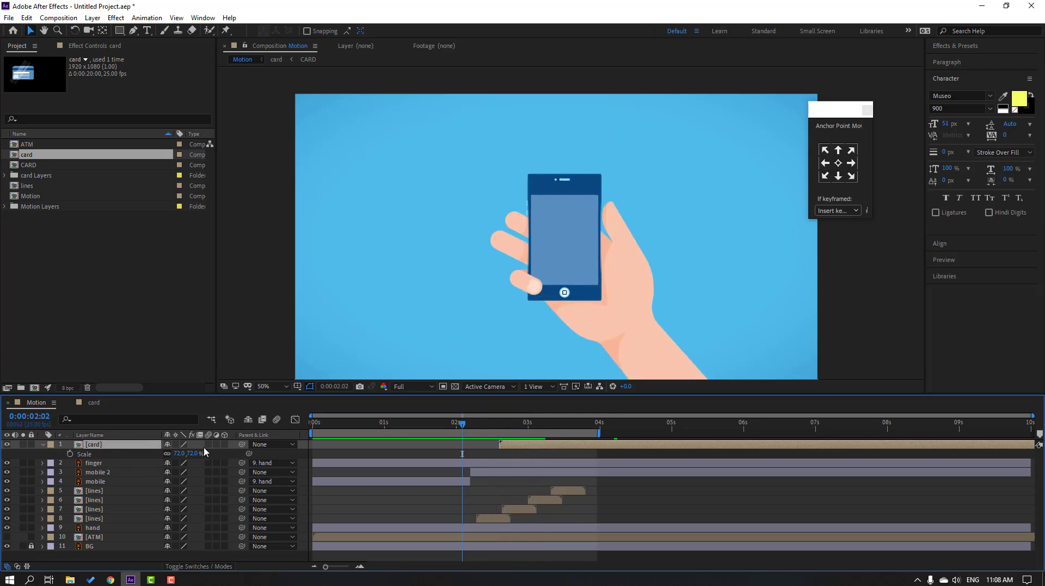
Step: Parent the card layer to "3. mobile 2" and preview it moving with the phone
{"action": "left_click_drag", "start_coordinate": [242, 445], "coordinate": [101, 472]}
{"action": "left_click_drag", "start_coordinate": [477, 430], "coordinate": [622, 433]}
{"action": "key", "text": "space"}
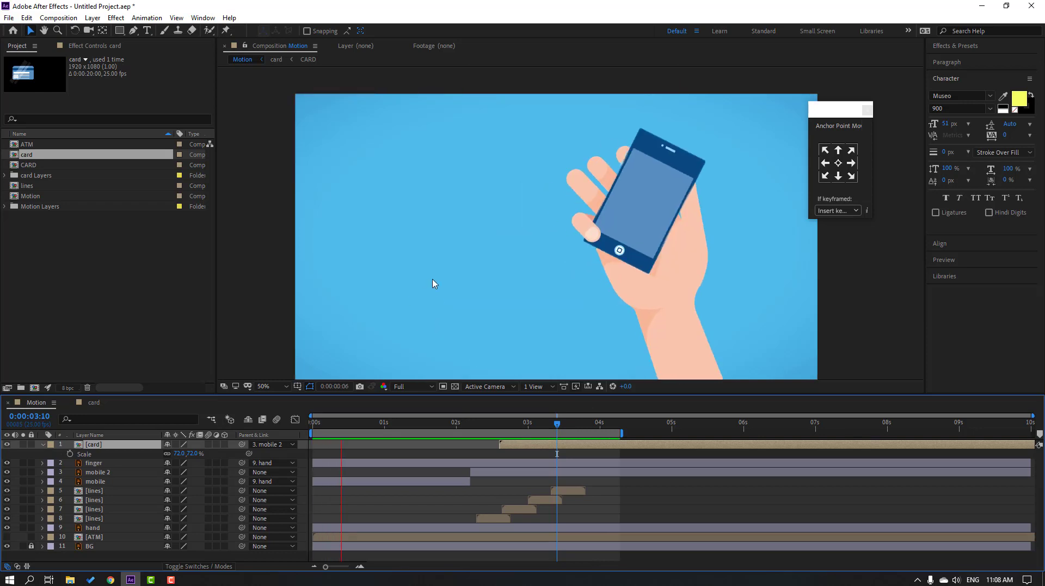
{"action": "scroll", "coordinate": [420, 287], "scroll_direction": "down", "scroll_amount": 2}
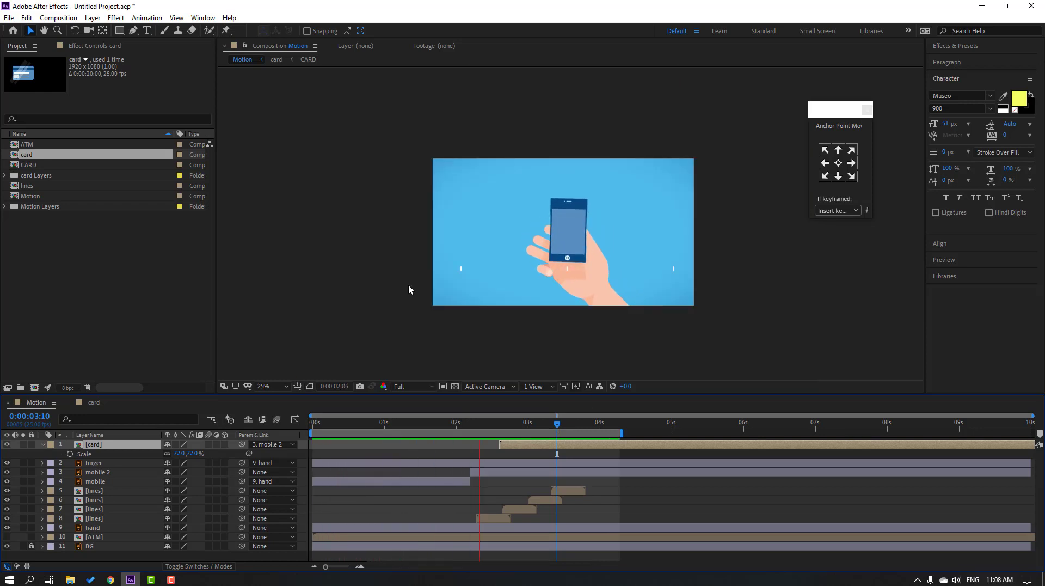
{"action": "left_click", "coordinate": [473, 424]}
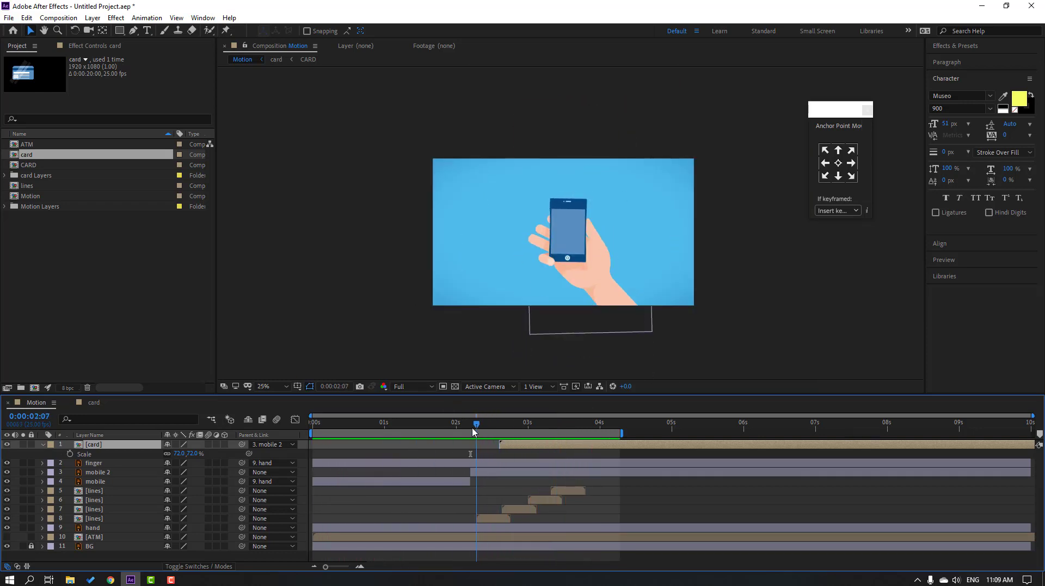
Step: Shift the card layer's in-point slightly earlier, to about 0:00:02:07, and preview
{"action": "mouse_move", "coordinate": [509, 446]}
{"action": "left_mouse_down"}
{"action": "mouse_move", "coordinate": [493, 446]}
{"action": "mouse_move", "coordinate": [499, 427]}
{"action": "mouse_move", "coordinate": [501, 449]}
{"action": "left_mouse_up"}
{"action": "left_click", "coordinate": [493, 426]}
{"action": "key", "text": "space"}
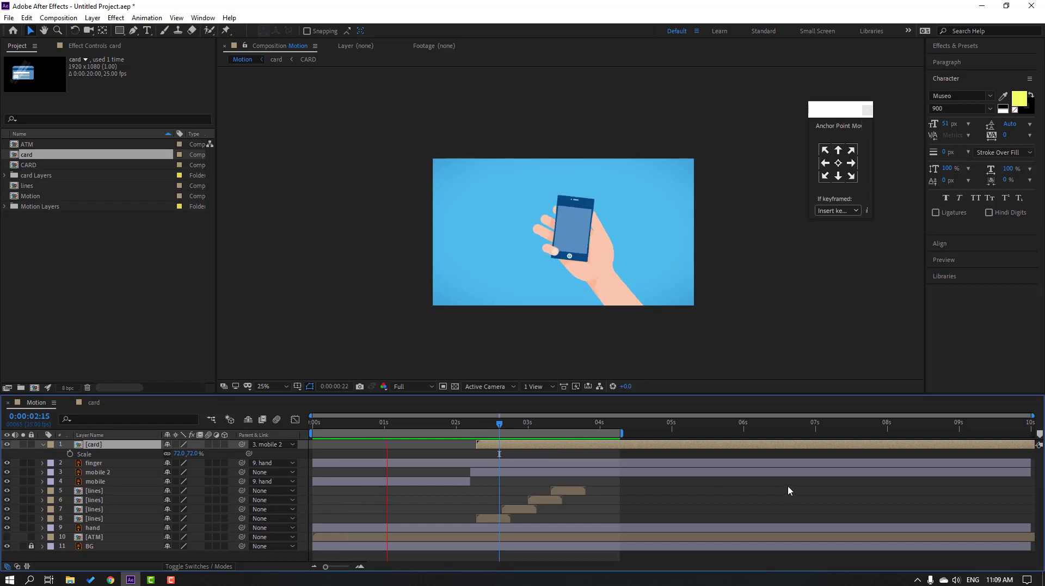
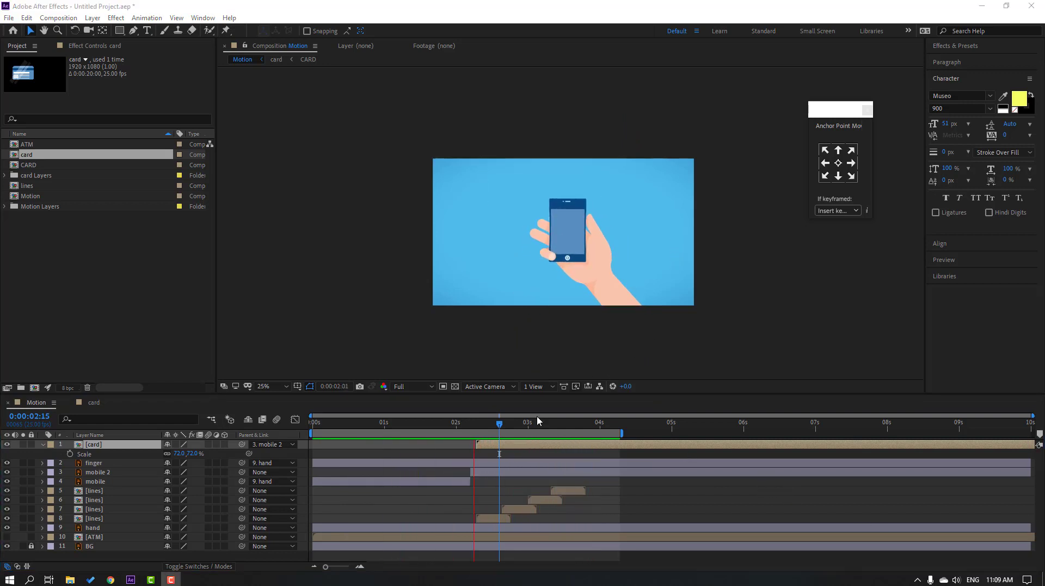
Step: Keyframe the card's Scale to shrink from 72% to 54% at 4:02
{"action": "left_click", "coordinate": [566, 442]}
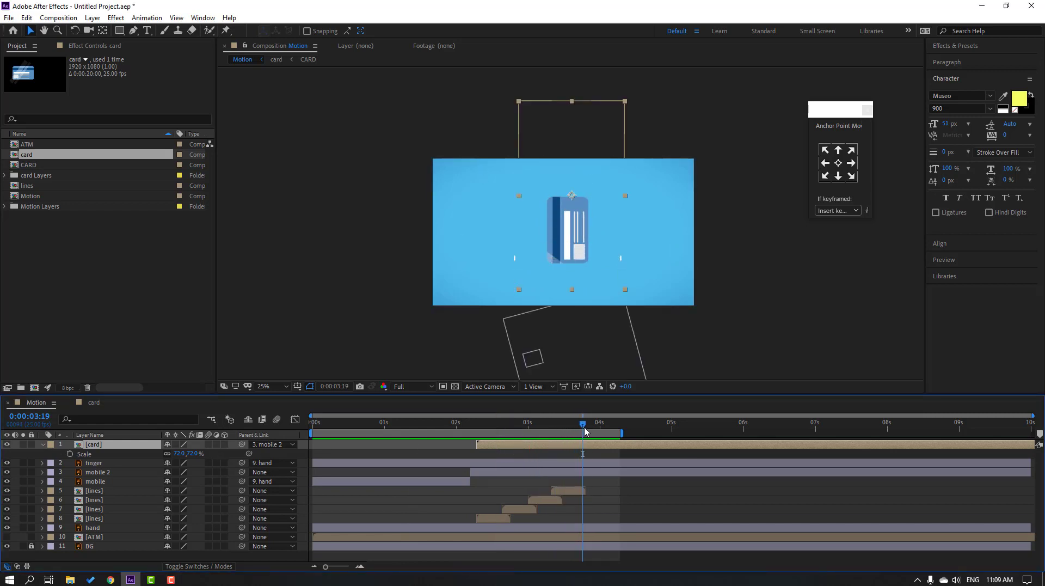
{"action": "left_click_drag", "start_coordinate": [585, 429], "coordinate": [608, 431]}
{"action": "left_click", "coordinate": [69, 454]}
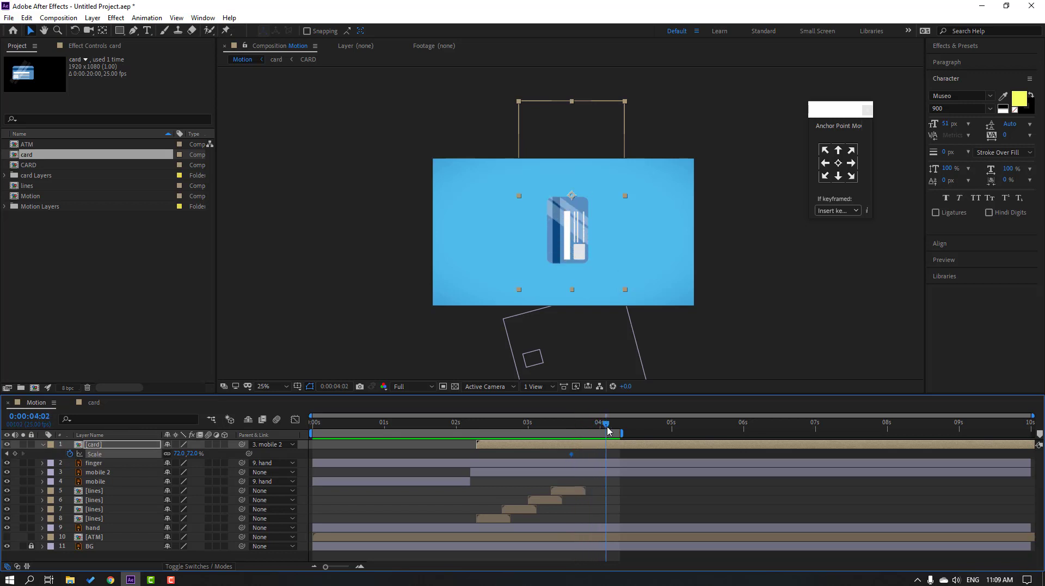
{"action": "left_click_drag", "start_coordinate": [179, 459], "coordinate": [168, 459]}
Step: Split the mobile 2 layer at 3:16 and delete its later half
{"action": "left_click_drag", "start_coordinate": [600, 424], "coordinate": [575, 433]}
{"action": "left_click", "coordinate": [100, 473]}
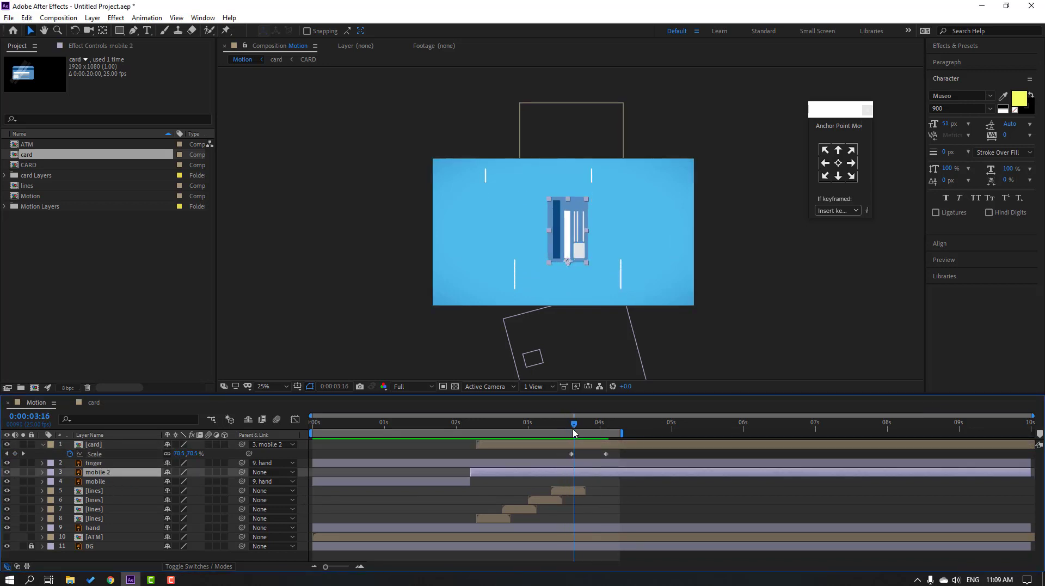
{"action": "left_click", "coordinate": [27, 17]}
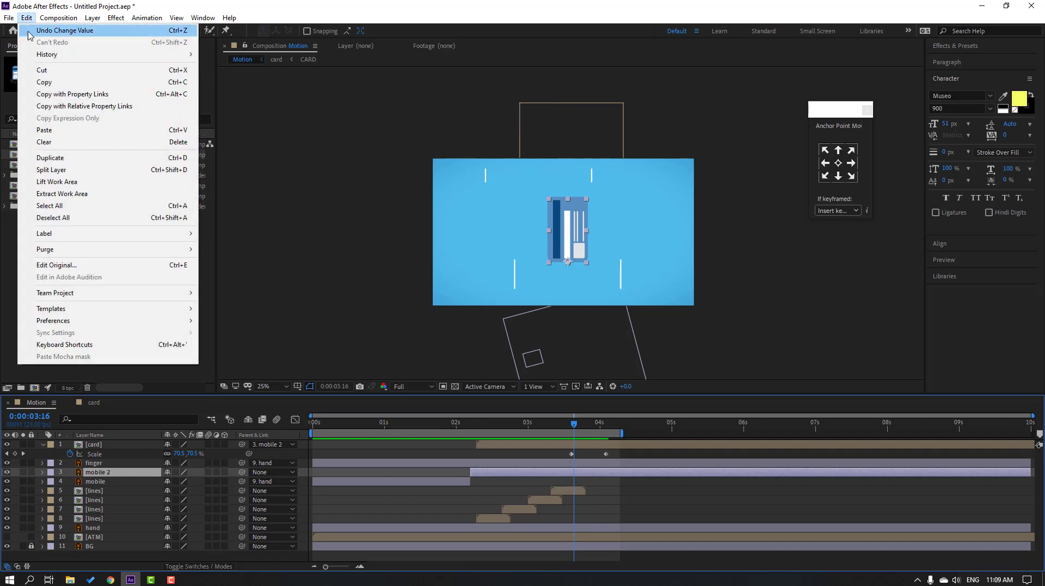
{"action": "left_click", "coordinate": [49, 166]}
{"action": "key", "text": "Delete"}
{"action": "mouse_move", "coordinate": [574, 430]}
{"action": "left_mouse_down"}
{"action": "mouse_move", "coordinate": [593, 430]}
{"action": "mouse_move", "coordinate": [572, 433]}
{"action": "left_mouse_up"}
{"action": "left_click", "coordinate": [95, 445]}
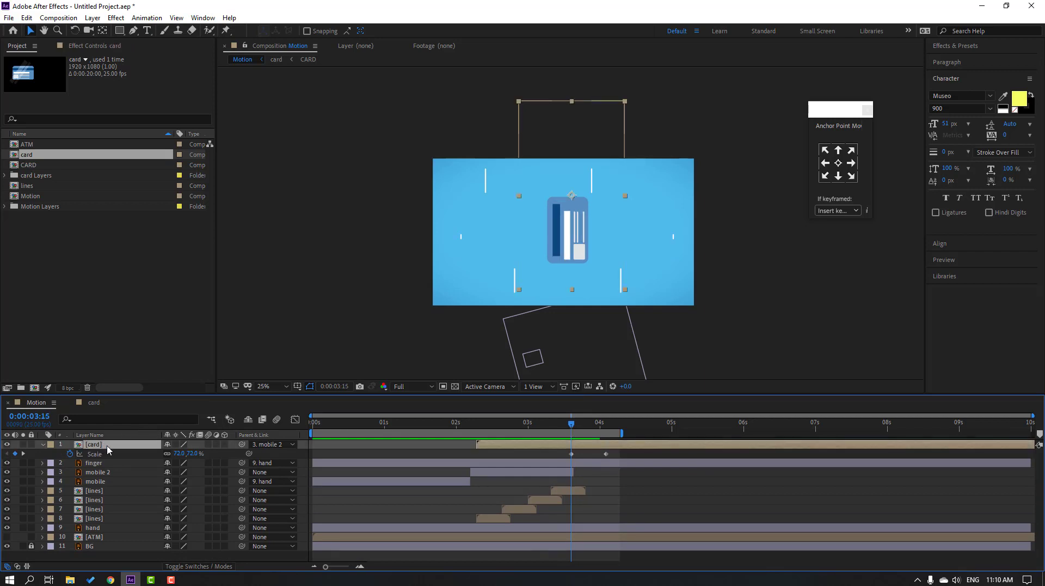
Step: Keyframe the card's Position so it slides down to Y 301.3 at 4:02
{"action": "key", "text": "shift+p"}
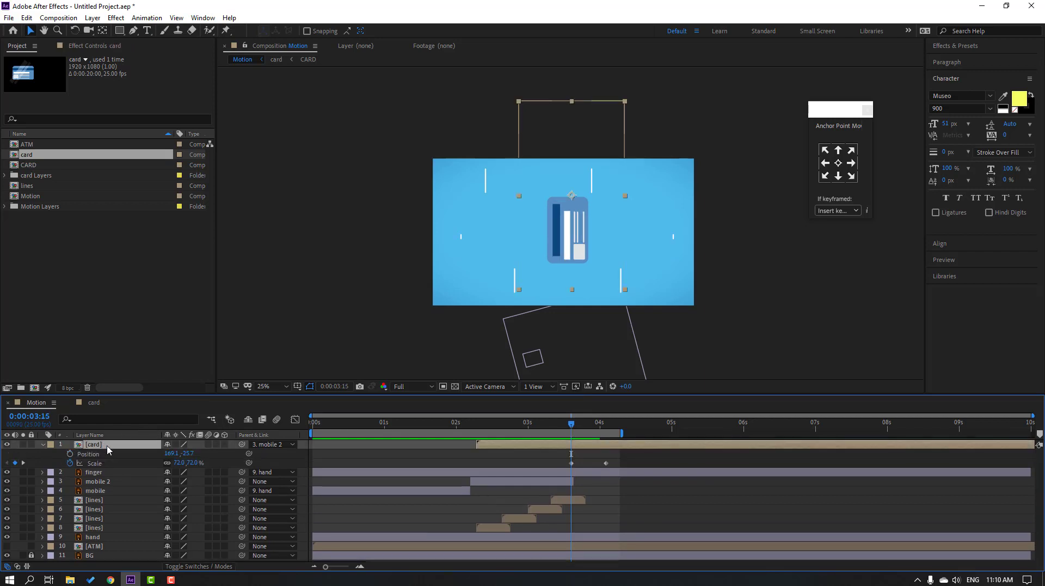
{"action": "left_click", "coordinate": [70, 454]}
{"action": "left_click_drag", "start_coordinate": [572, 425], "coordinate": [606, 425]}
{"action": "left_click", "coordinate": [267, 389]}
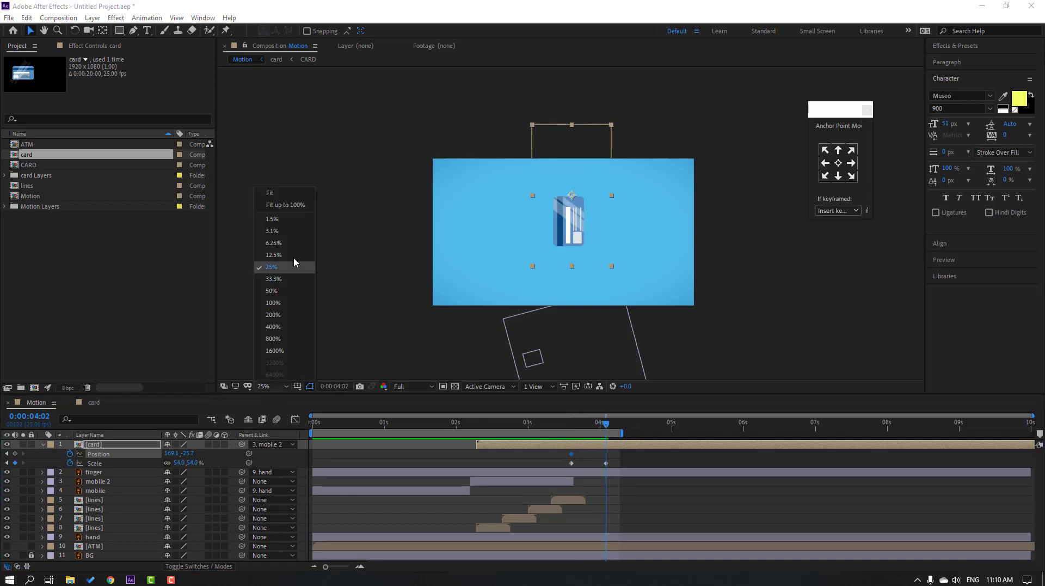
{"action": "left_click", "coordinate": [280, 205]}
{"action": "left_click_drag", "start_coordinate": [185, 453], "coordinate": [387, 430]}
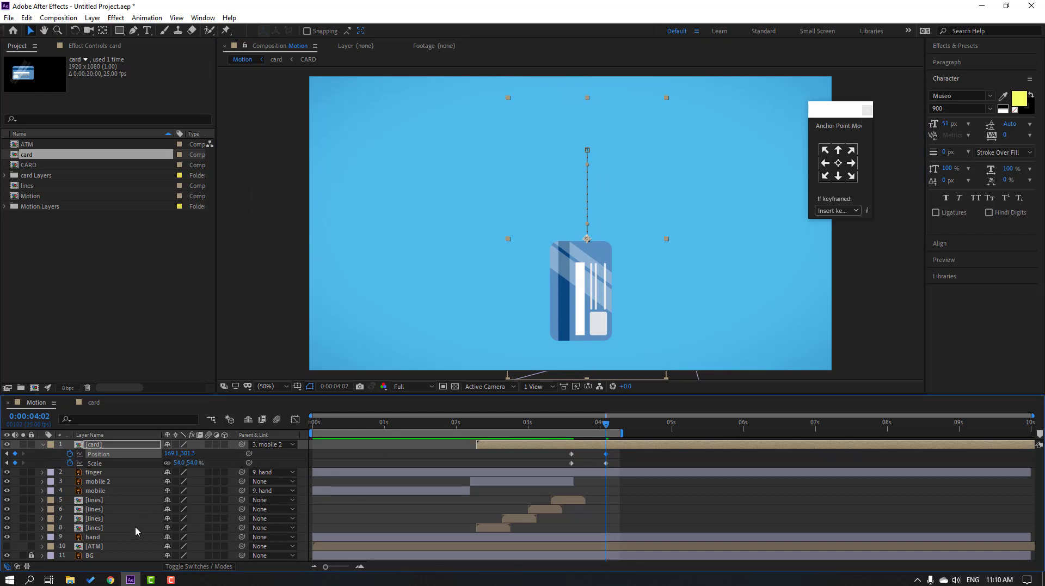
Step: Show the ATM terminal layer, move it to the top of the stack, and position it over the card
{"action": "left_click", "coordinate": [48, 547]}
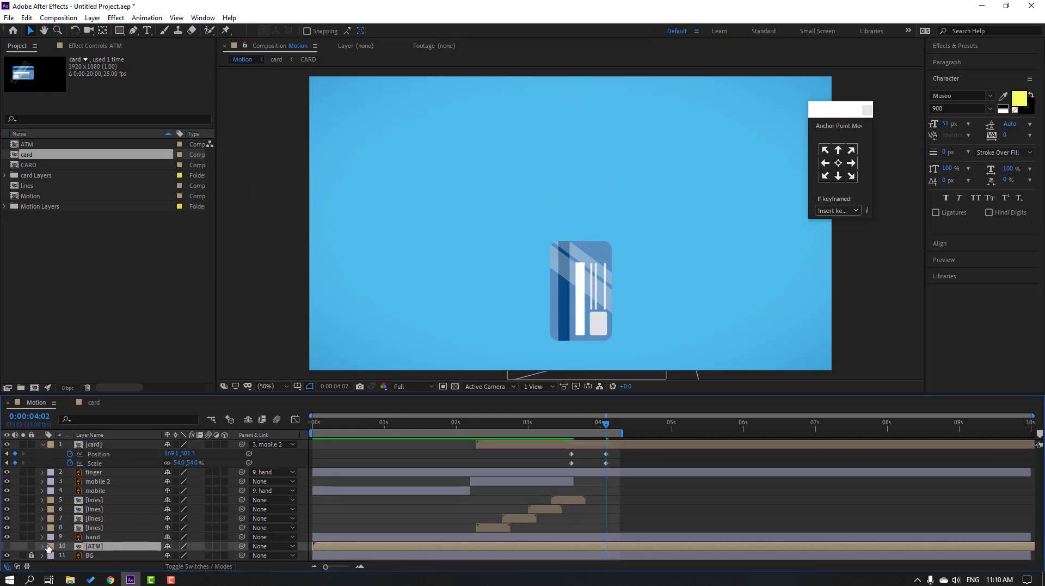
{"action": "left_click", "coordinate": [7, 546]}
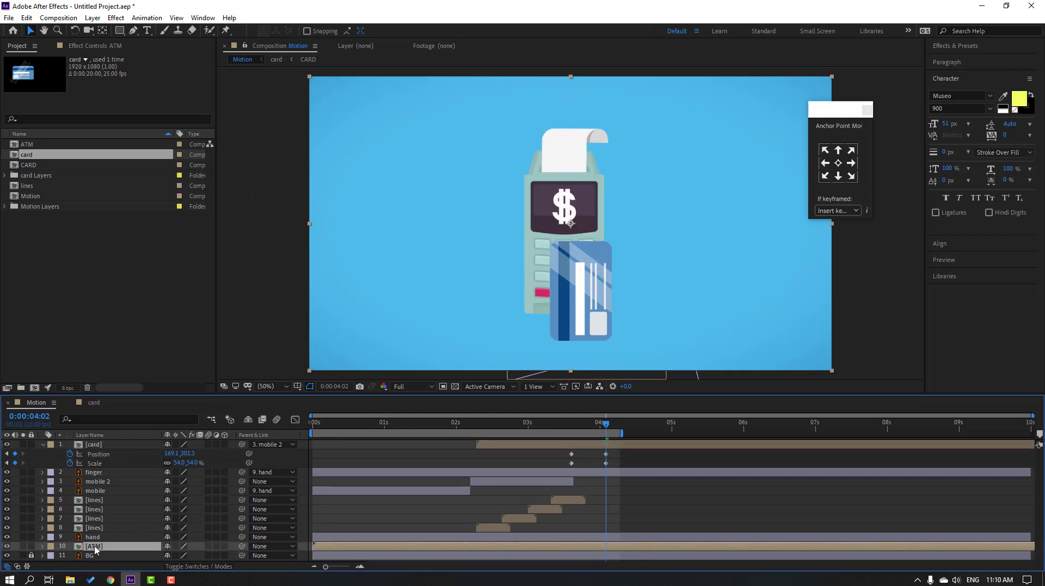
{"action": "left_click_drag", "start_coordinate": [93, 549], "coordinate": [94, 441]}
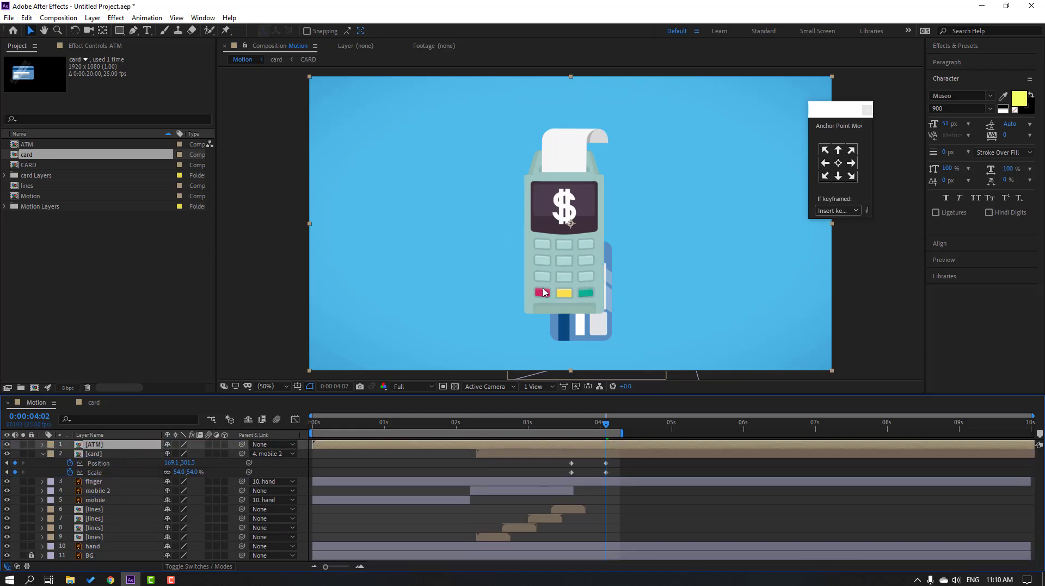
{"action": "left_click_drag", "start_coordinate": [562, 288], "coordinate": [571, 238]}
{"action": "left_click_drag", "start_coordinate": [570, 242], "coordinate": [553, 252]}
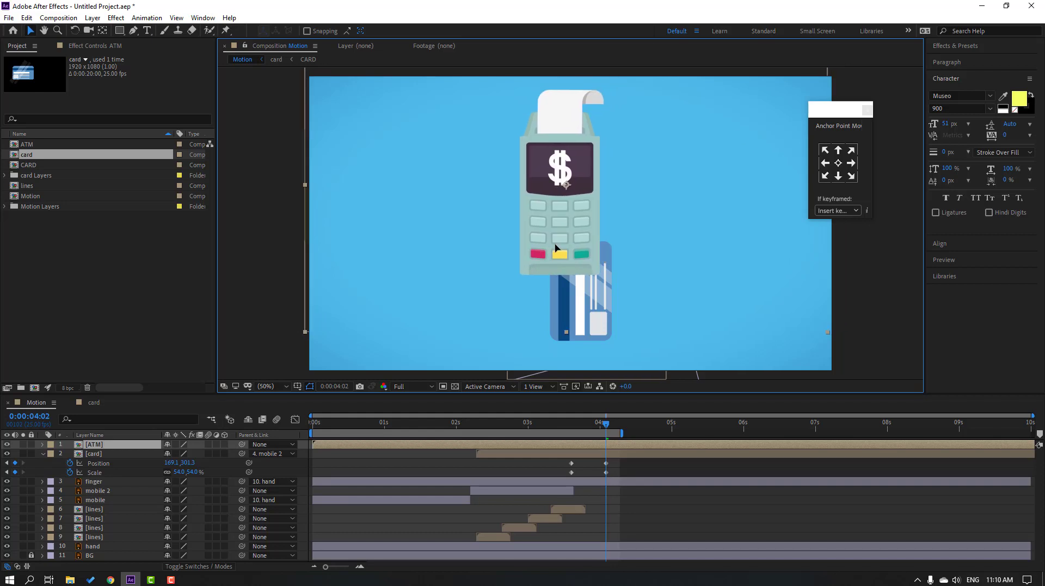
Step: Turn on the Title/Action Safe guides and nudge the terminal slightly right and down
{"action": "left_click", "coordinate": [297, 386]}
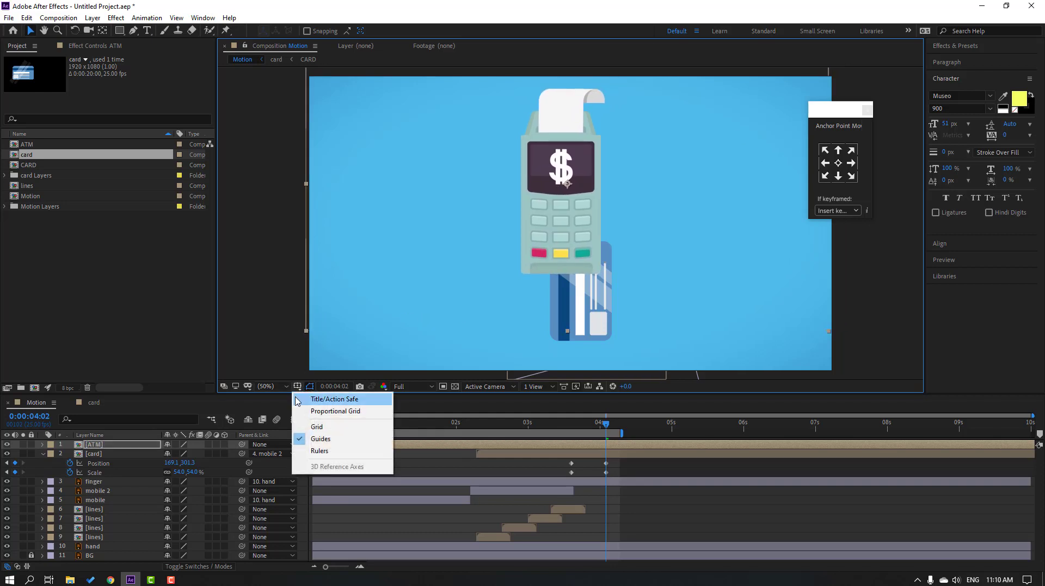
{"action": "left_click", "coordinate": [332, 400]}
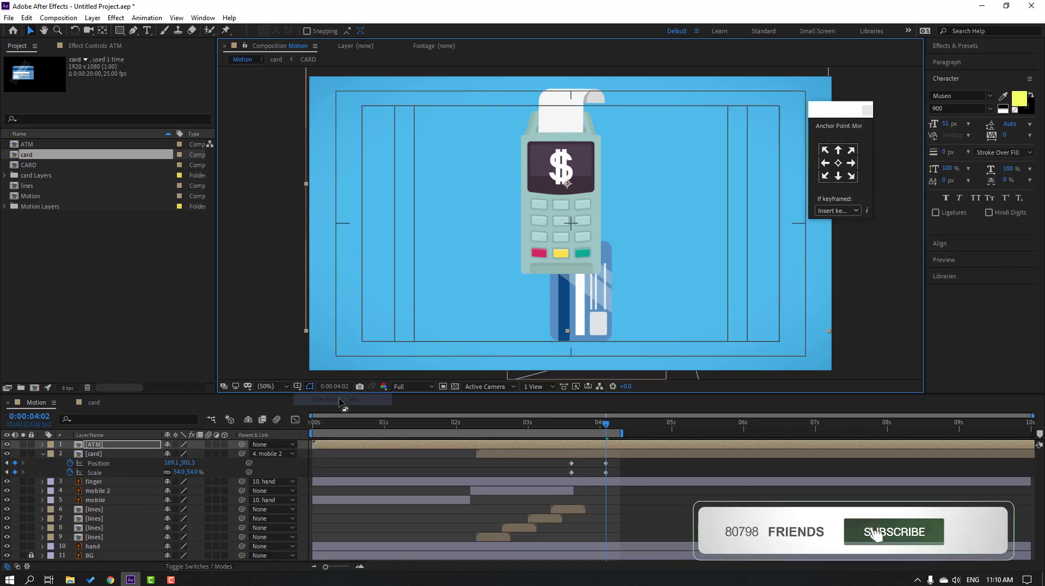
{"action": "mouse_move", "coordinate": [554, 169]}
{"action": "left_mouse_down"}
{"action": "mouse_move", "coordinate": [563, 182]}
{"action": "mouse_move", "coordinate": [568, 170]}
{"action": "left_mouse_up"}
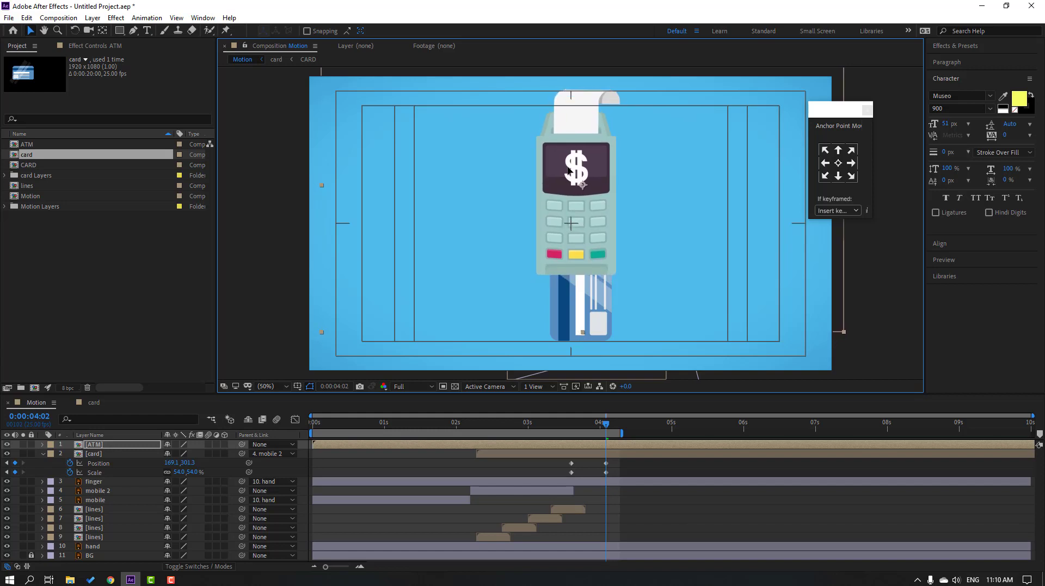
{"action": "left_click_drag", "start_coordinate": [629, 319], "coordinate": [617, 292]}
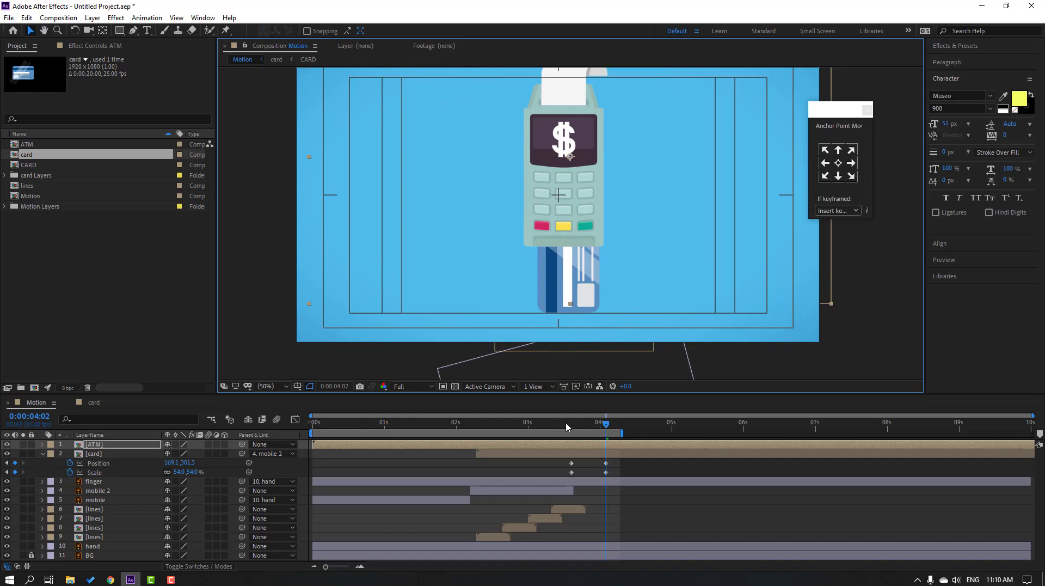
Step: Keyframe the ATM's Position Y from -382 at 3:15 to 403 at 4:02
{"action": "mouse_move", "coordinate": [566, 427]}
{"action": "left_mouse_down"}
{"action": "mouse_move", "coordinate": [598, 427]}
{"action": "mouse_move", "coordinate": [572, 428]}
{"action": "left_mouse_up"}
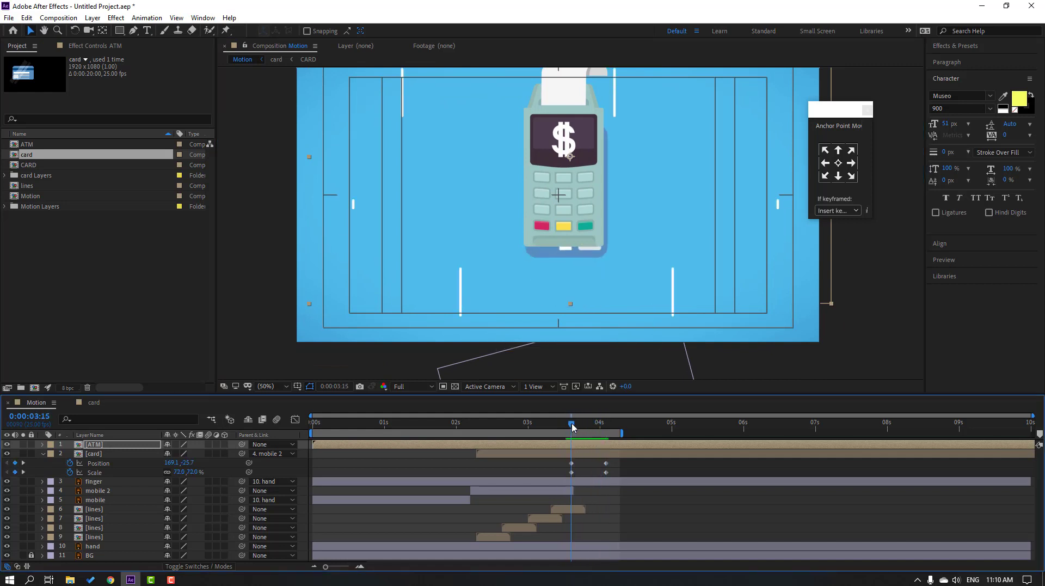
{"action": "left_click", "coordinate": [98, 453]}
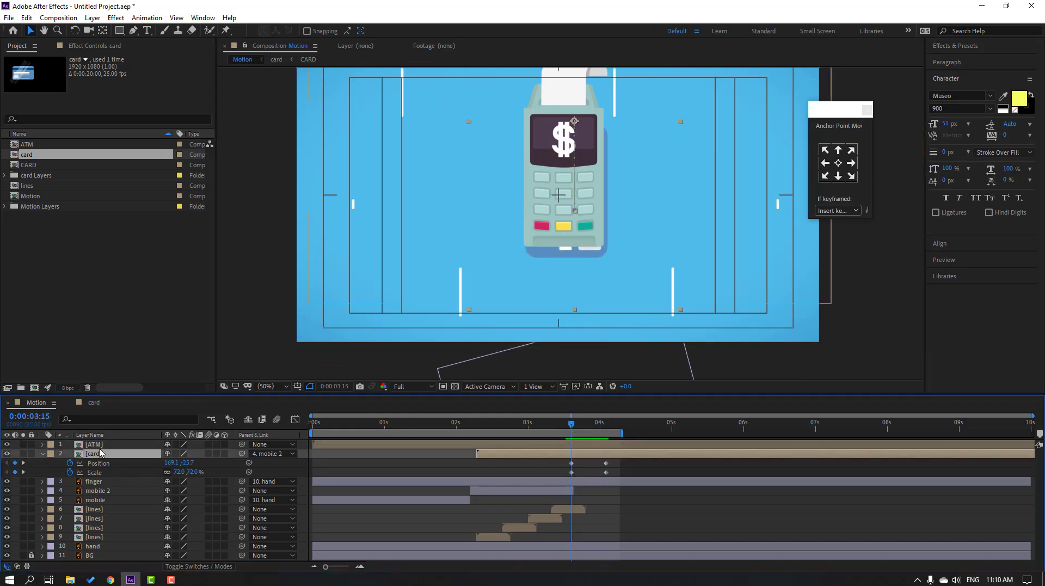
{"action": "left_click", "coordinate": [99, 446]}
{"action": "key", "text": "p"}
{"action": "key", "text": "comma"}
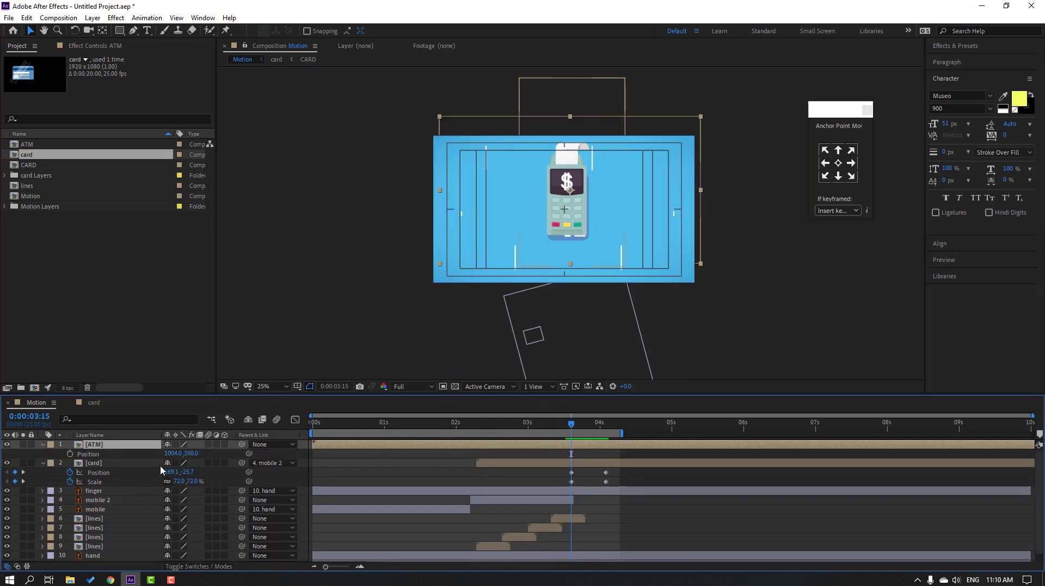
{"action": "left_click_drag", "start_coordinate": [190, 454], "coordinate": [103, 467]}
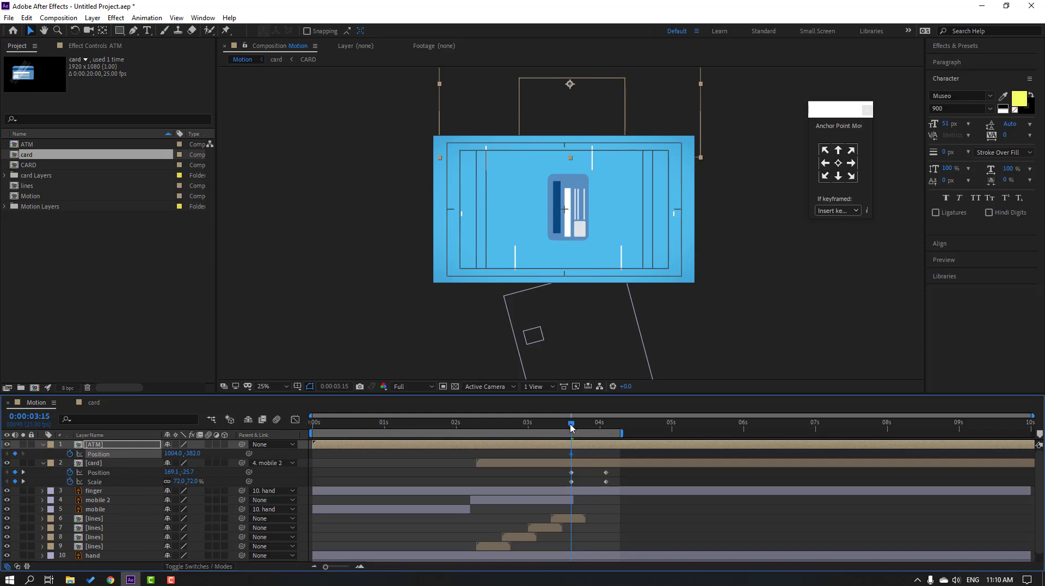
{"action": "left_click_drag", "start_coordinate": [570, 427], "coordinate": [604, 428]}
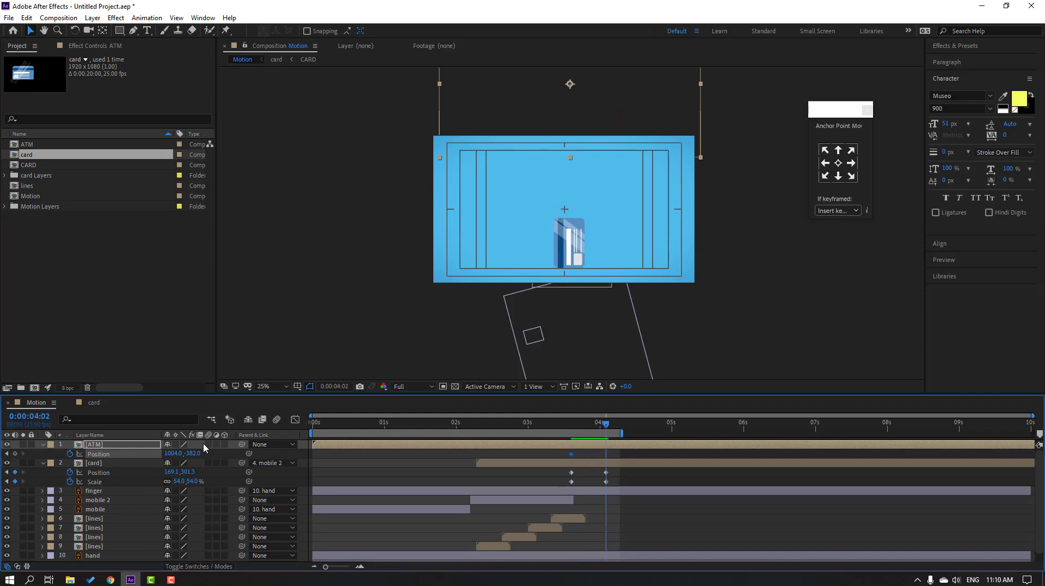
{"action": "left_click_drag", "start_coordinate": [193, 453], "coordinate": [676, 394]}
{"action": "key", "text": "period"}
{"action": "key", "text": "period"}
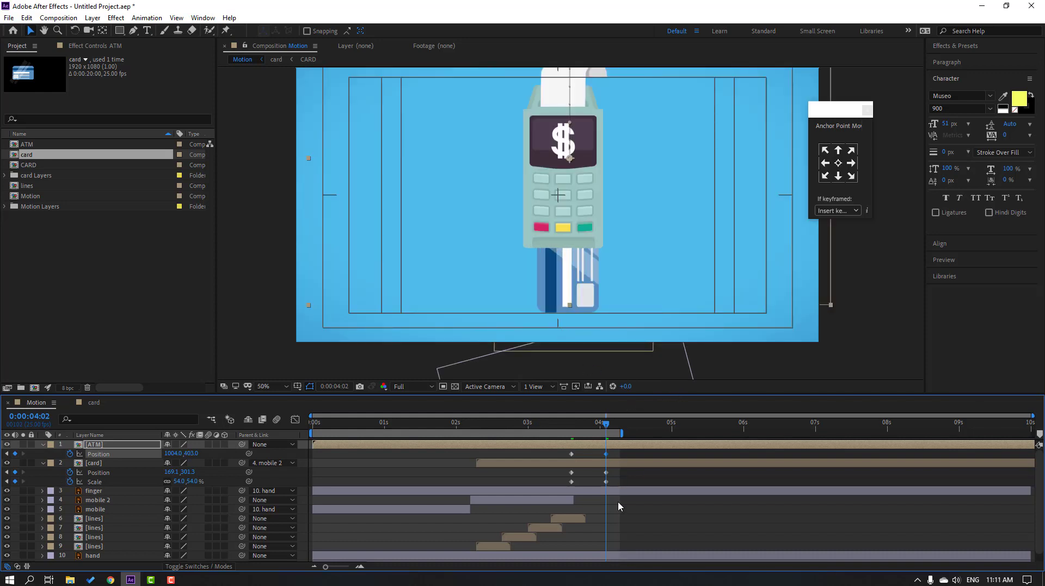
Step: Shift the card's 4:02 Position keyframe left to X 153.1 and check the motion
{"action": "left_click", "coordinate": [635, 476]}
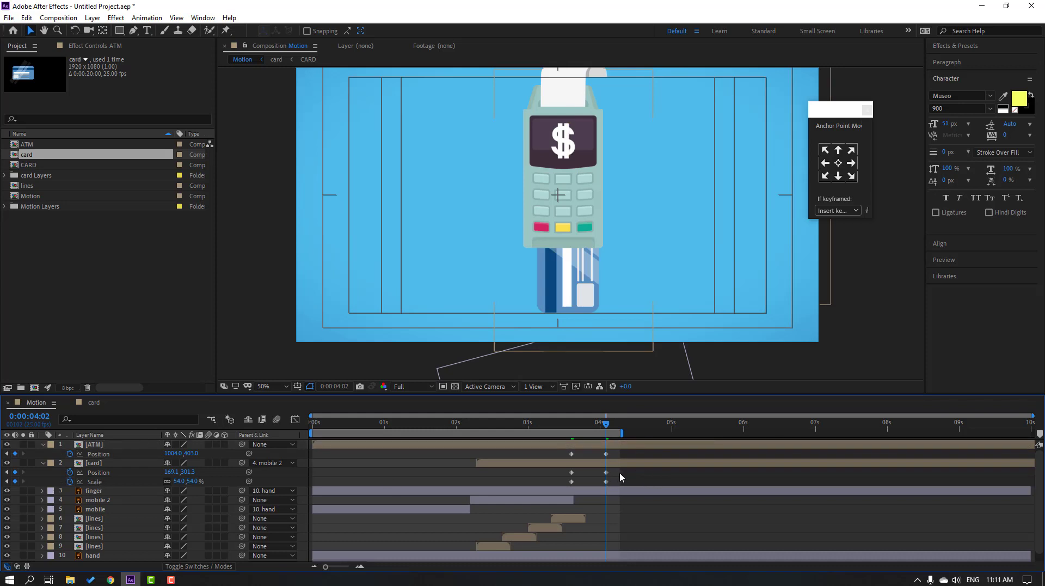
{"action": "left_click", "coordinate": [606, 473]}
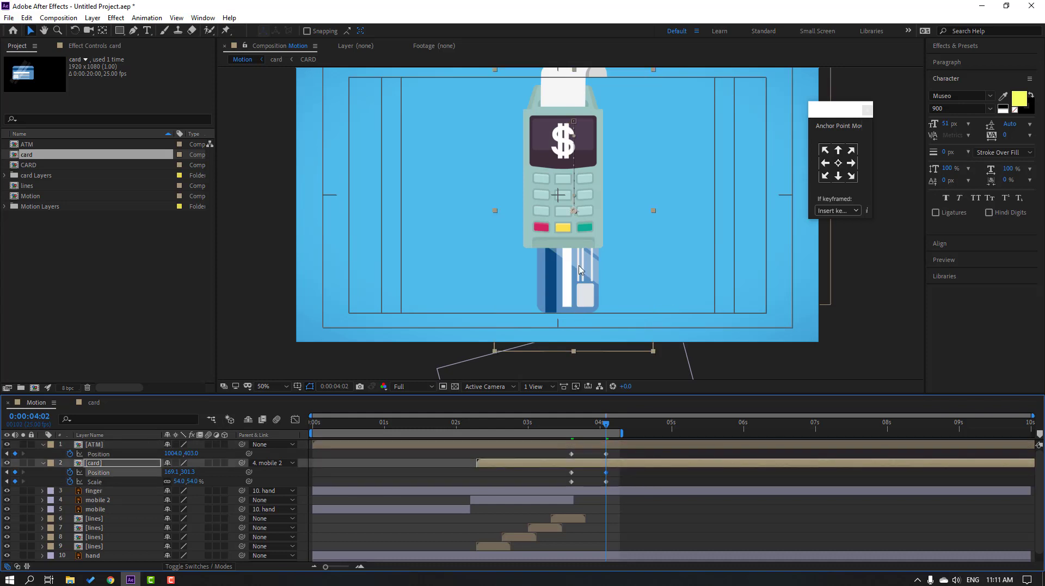
{"action": "left_click_drag", "start_coordinate": [171, 472], "coordinate": [166, 474]}
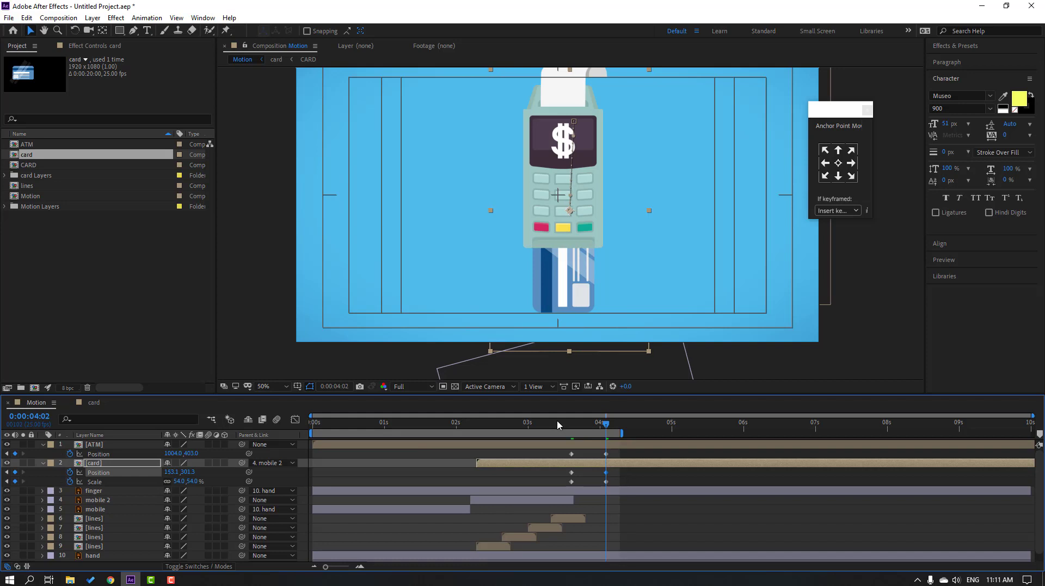
{"action": "left_click_drag", "start_coordinate": [558, 426], "coordinate": [561, 488]}
{"action": "scroll", "coordinate": [509, 332], "scroll_direction": "down", "scroll_amount": 2}
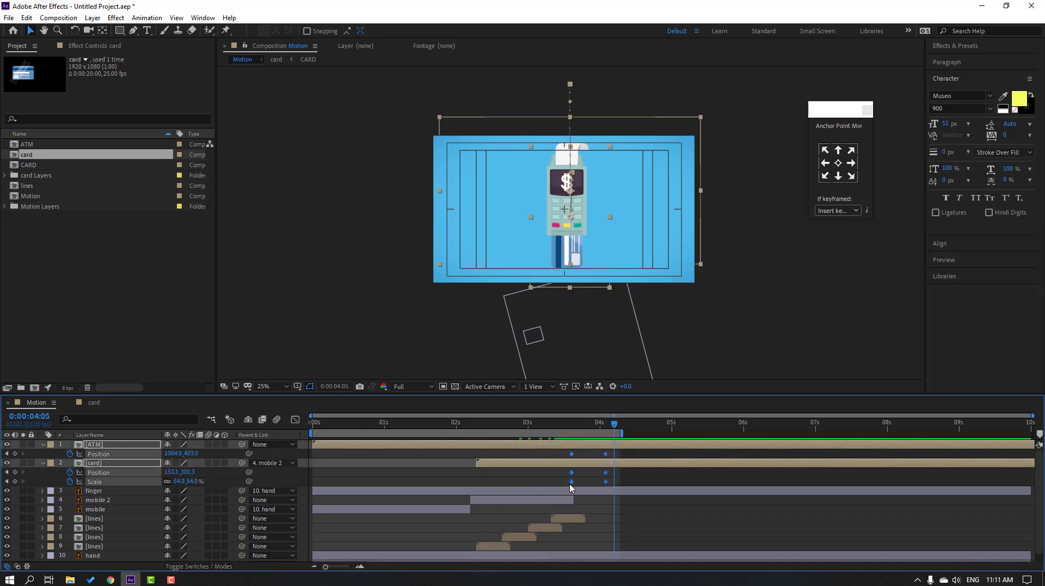
Step: Apply Easy Ease to the card and terminal keyframes
{"action": "right_click", "coordinate": [571, 482]}
{"action": "mouse_move", "coordinate": [628, 477]}
{"action": "left_click", "coordinate": [730, 403]}
{"action": "left_click", "coordinate": [642, 478]}
{"action": "left_click", "coordinate": [571, 427]}
{"action": "left_click_drag", "start_coordinate": [571, 426], "coordinate": [691, 433]}
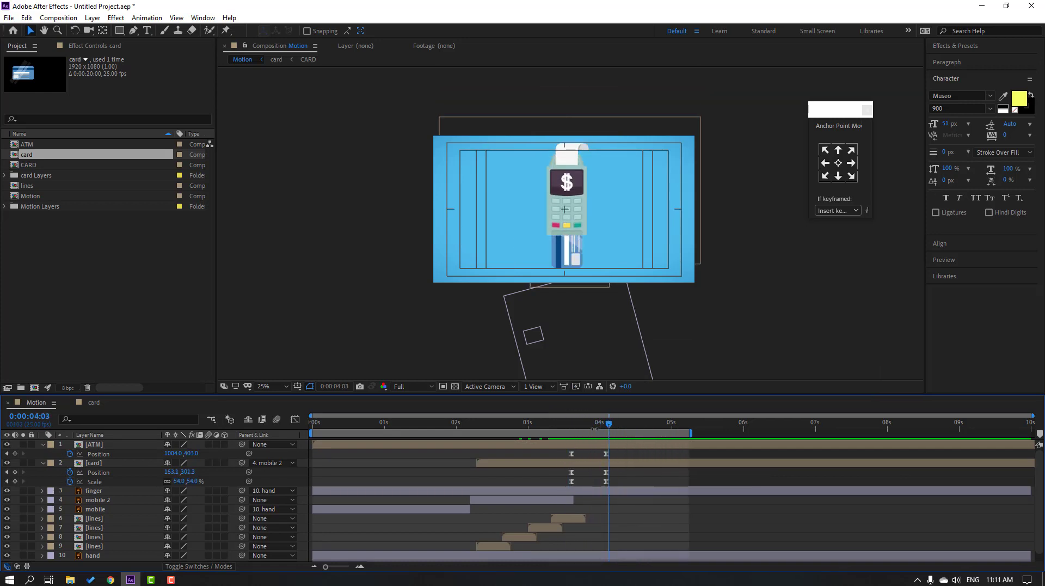
Step: Extend the work area end to about 5:06 and preview the card entering the terminal
{"action": "left_click", "coordinate": [598, 429]}
{"action": "key", "text": "space"}
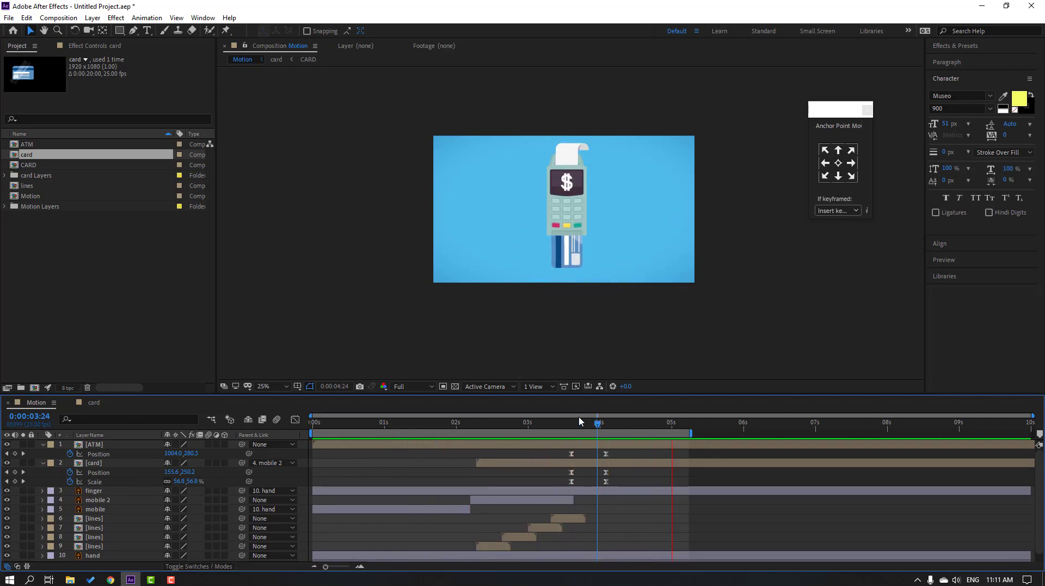
{"action": "left_click_drag", "start_coordinate": [580, 422], "coordinate": [608, 427]}
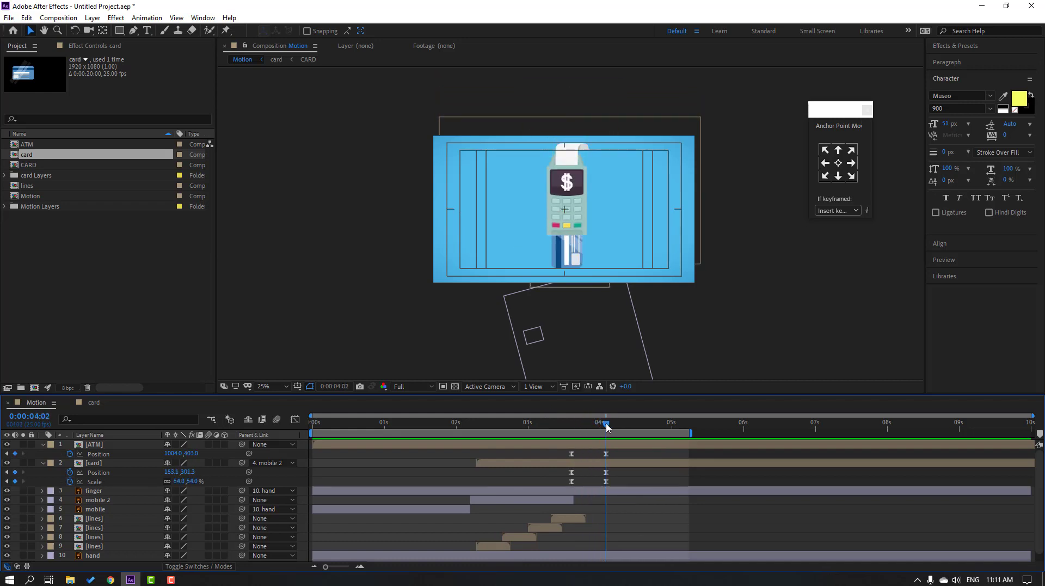
Step: In the ATM comp, use Anchor Point Mover to set p1's anchor bottom-centre and p2's top-centre
{"action": "double_click", "coordinate": [94, 446]}
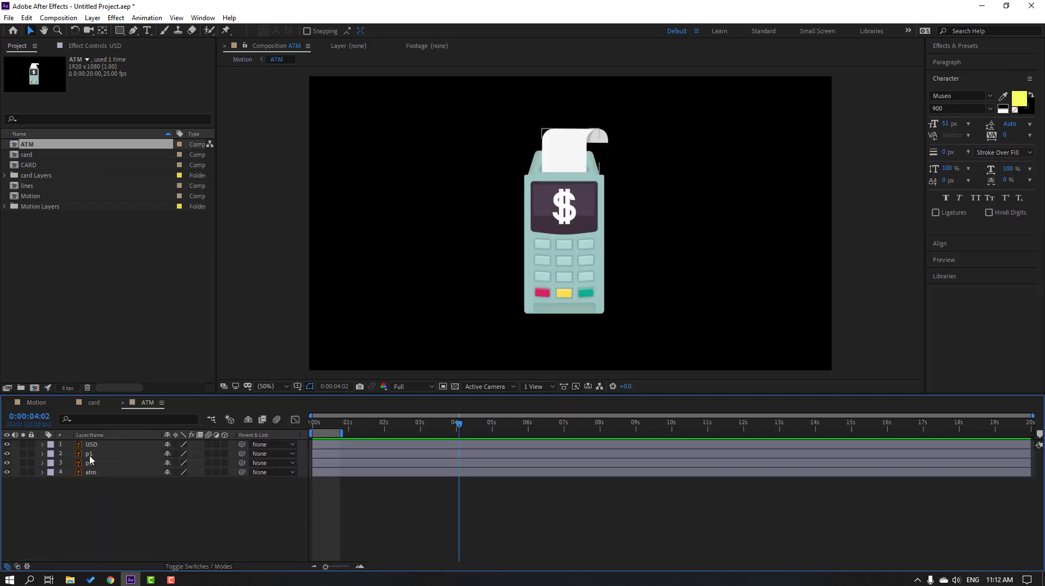
{"action": "left_click", "coordinate": [90, 455]}
{"action": "left_click", "coordinate": [202, 18]}
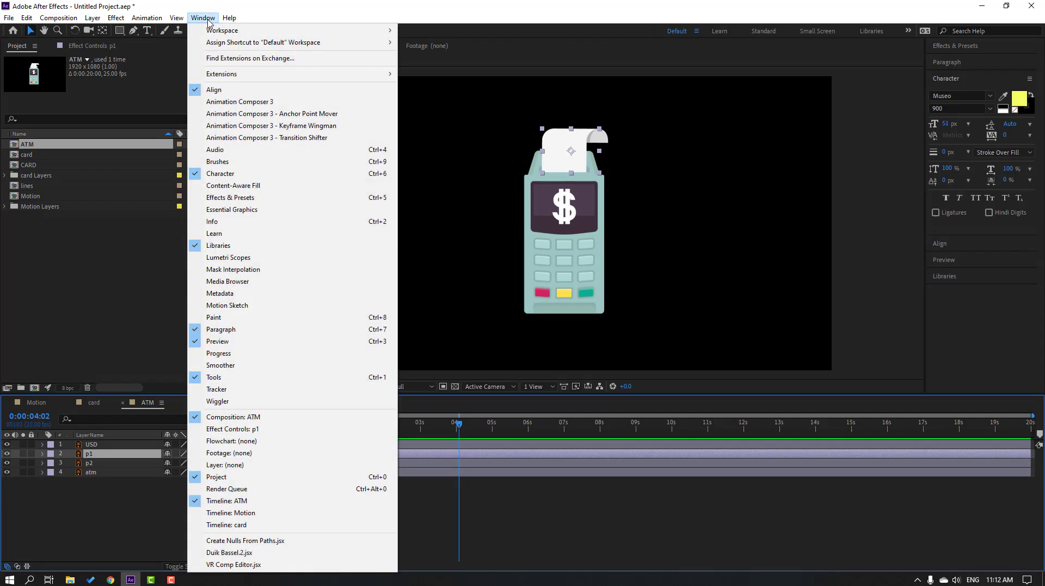
{"action": "left_click", "coordinate": [300, 113]}
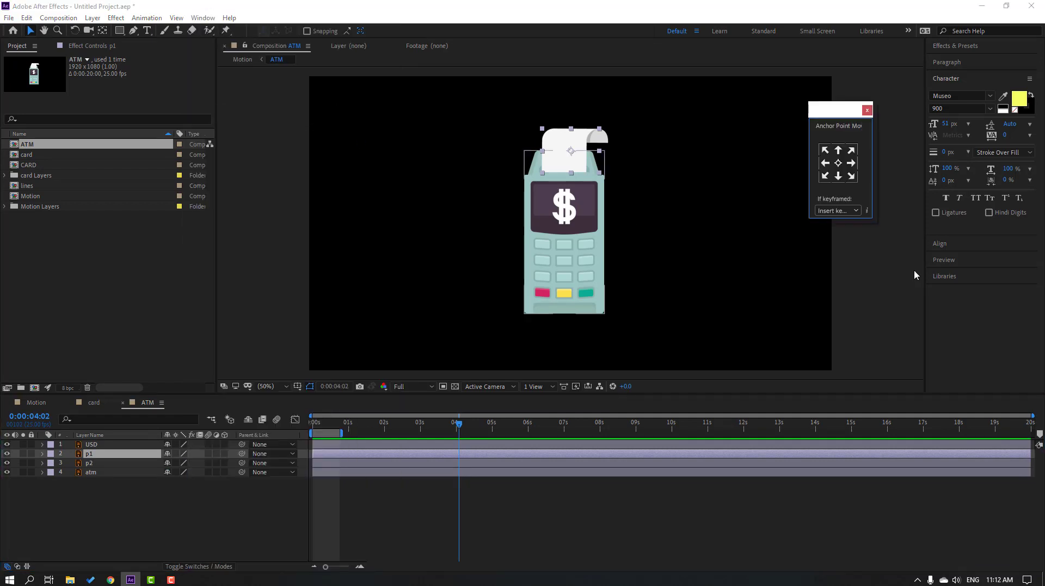
{"action": "left_click", "coordinate": [839, 178]}
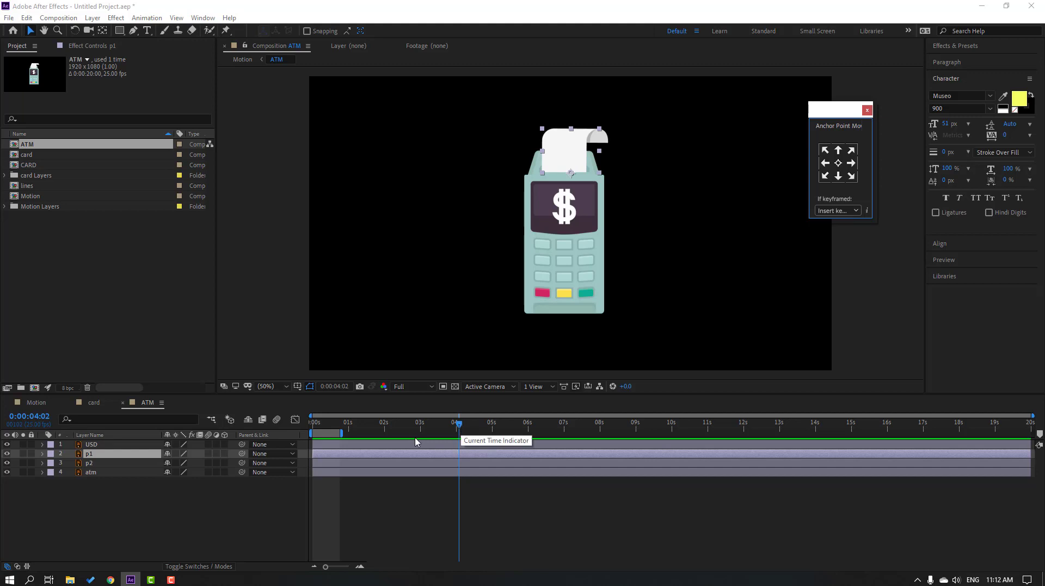
{"action": "left_click", "coordinate": [89, 463]}
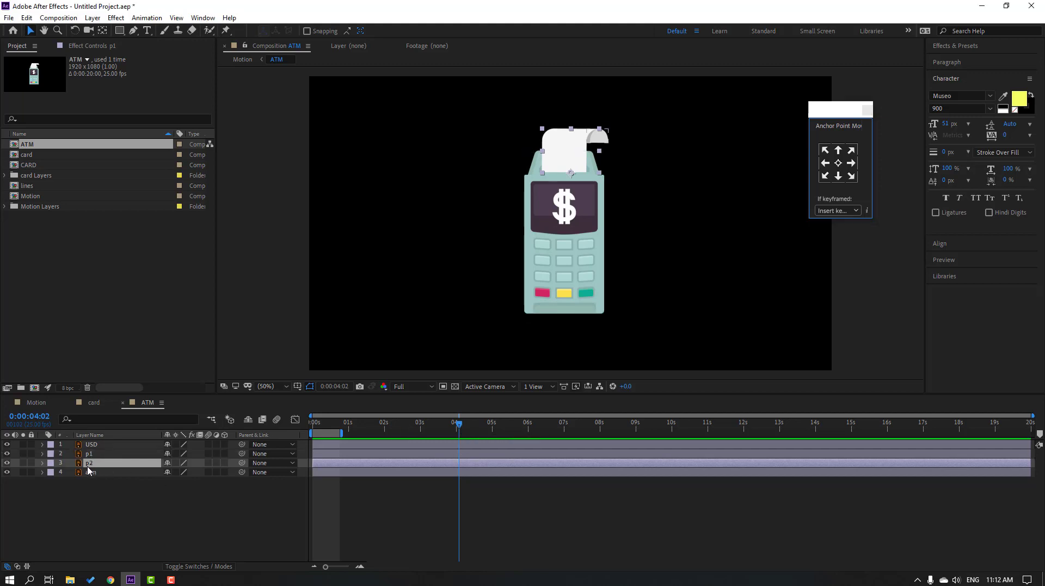
{"action": "left_click", "coordinate": [840, 156]}
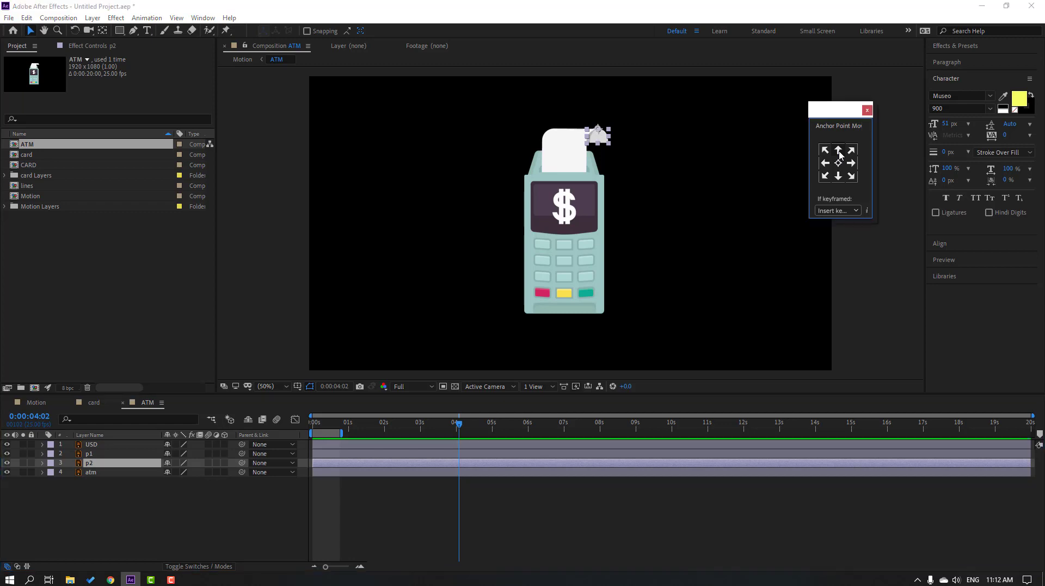
Step: Parent p2 to p1 and preview the Motion comp around four seconds
{"action": "left_click_drag", "start_coordinate": [242, 463], "coordinate": [89, 454]}
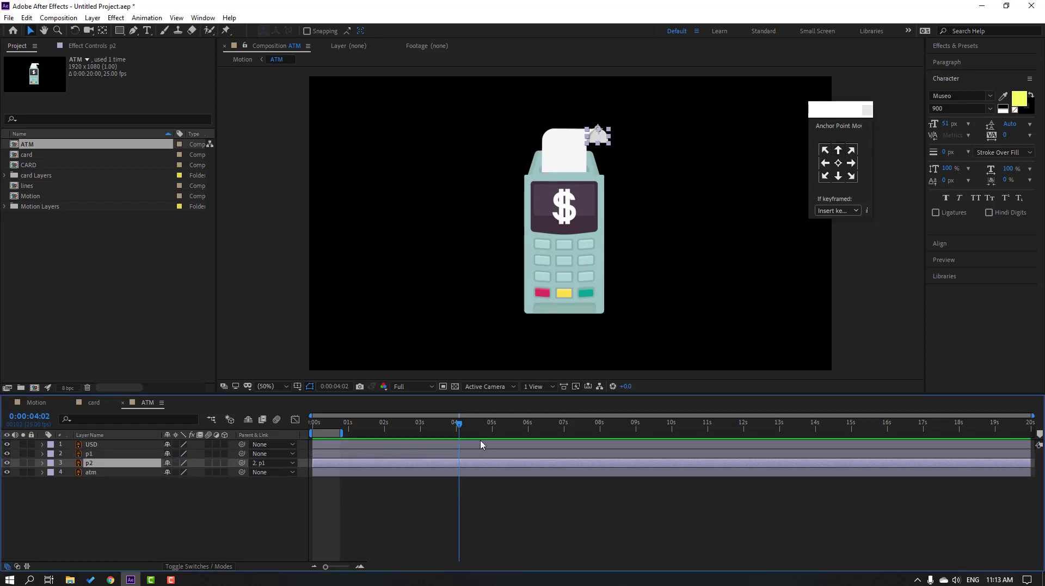
{"action": "left_click", "coordinate": [33, 403]}
{"action": "left_click_drag", "start_coordinate": [576, 428], "coordinate": [618, 432]}
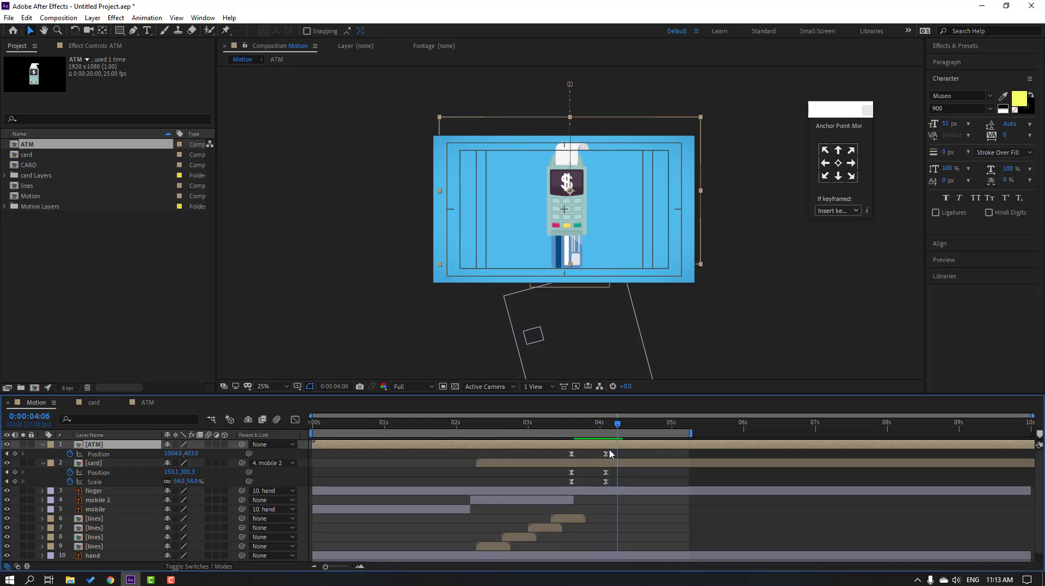
Step: Keyframe p1's Position so the receipt rises from inside the ATM at 4s to 4s20f
{"action": "left_click", "coordinate": [147, 403]}
{"action": "left_click", "coordinate": [335, 488]}
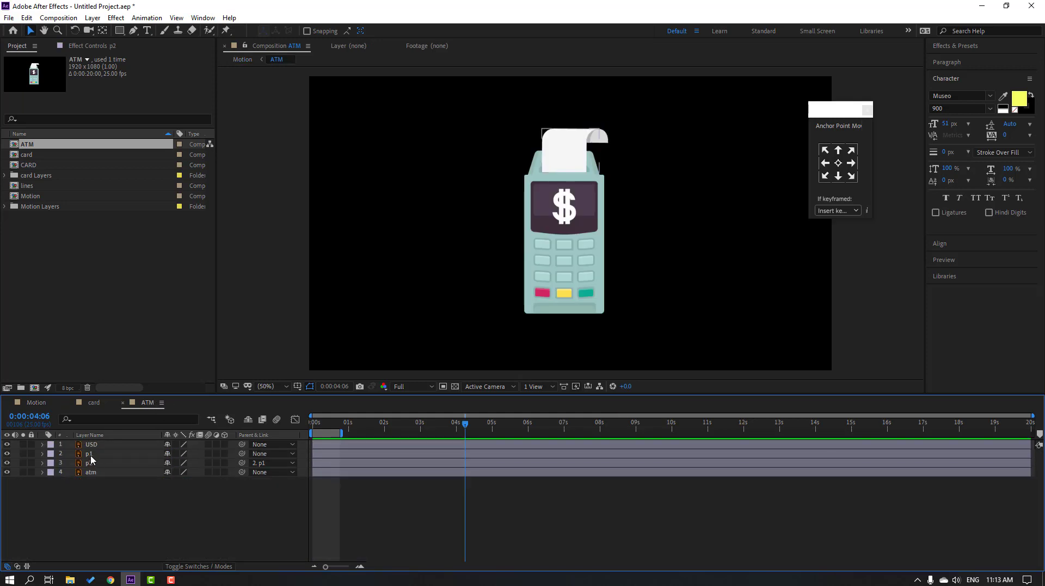
{"action": "left_click", "coordinate": [91, 457]}
{"action": "key", "text": "p"}
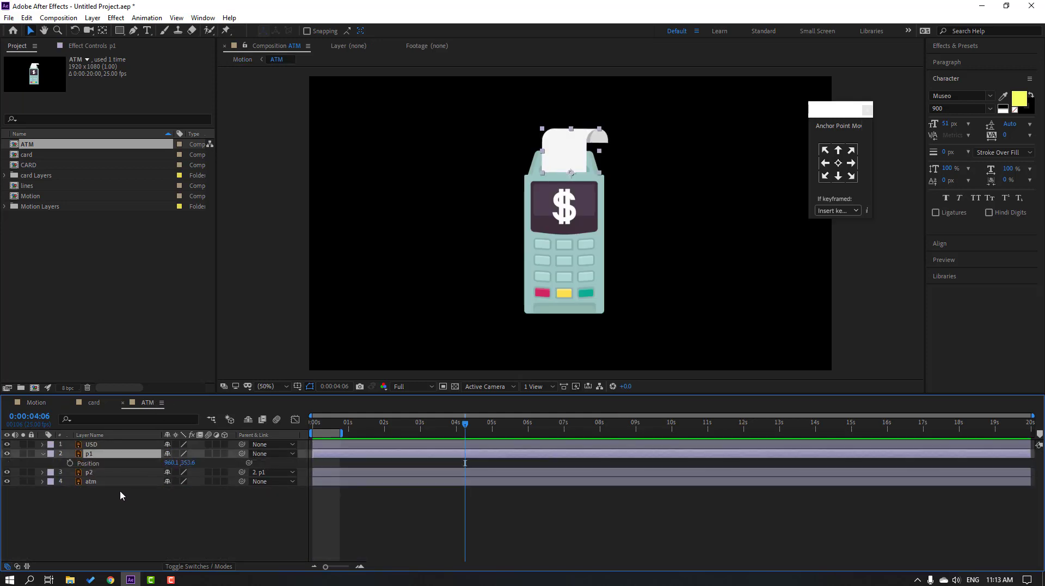
{"action": "left_click", "coordinate": [70, 463]}
{"action": "left_click_drag", "start_coordinate": [466, 467], "coordinate": [494, 466]}
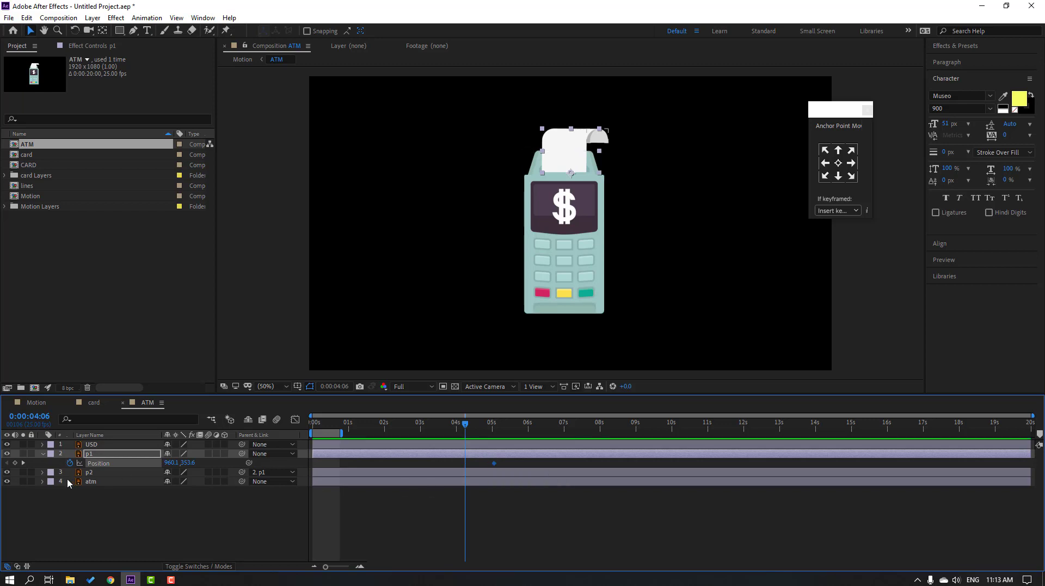
{"action": "left_click_drag", "start_coordinate": [189, 463], "coordinate": [304, 435]}
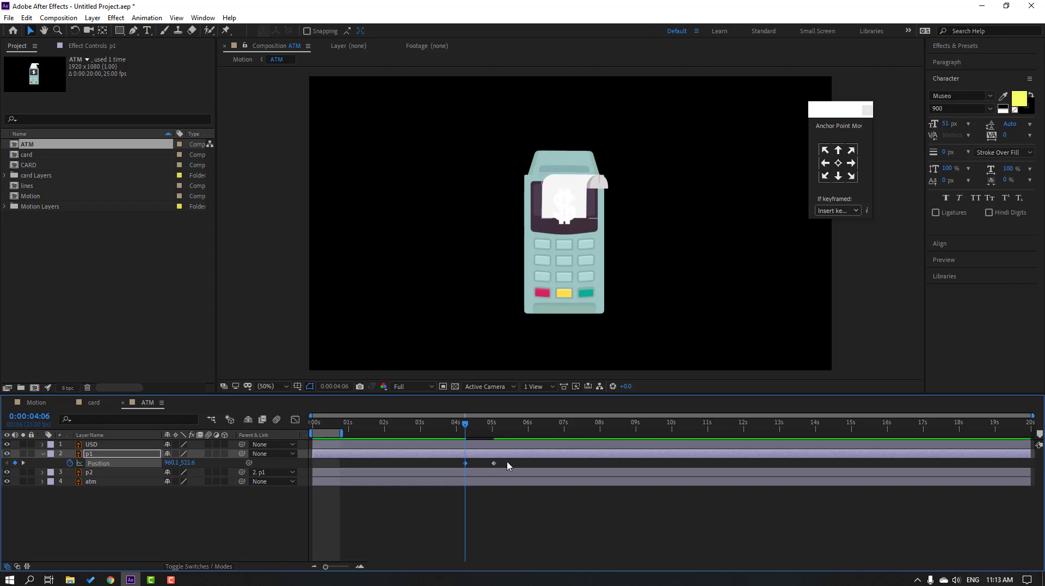
Step: Apply Easy Ease to p1's Position keyframes, set the work area to about 4s–5s, and check the raised receipt
{"action": "right_click", "coordinate": [466, 463]}
{"action": "mouse_move", "coordinate": [522, 457]}
{"action": "left_click", "coordinate": [622, 493]}
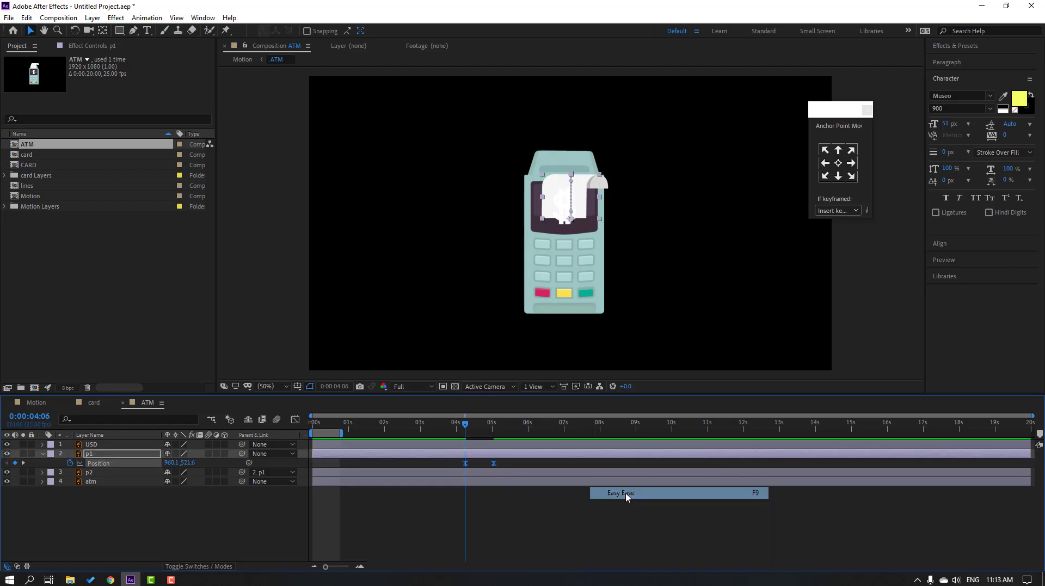
{"action": "left_click", "coordinate": [296, 420]}
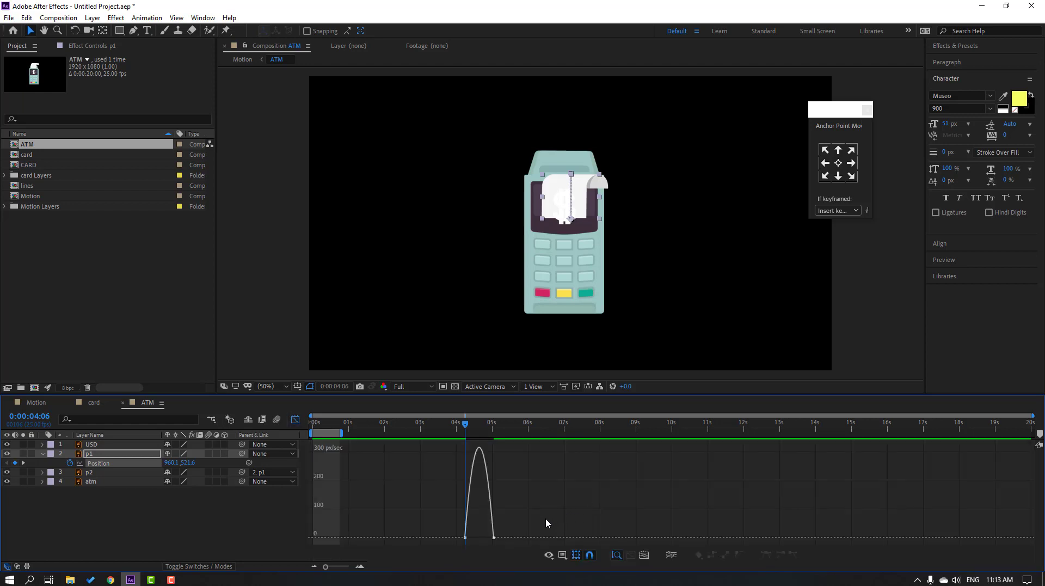
{"action": "key", "text": "equal"}
{"action": "key", "text": "equal"}
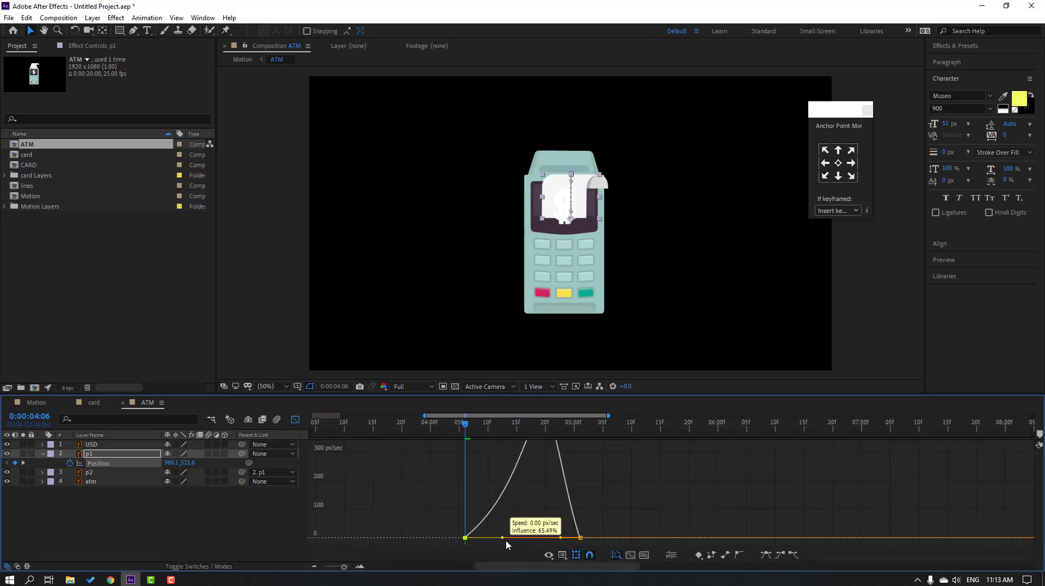
{"action": "scroll", "coordinate": [510, 539], "scroll_direction": "down", "scroll_amount": 5}
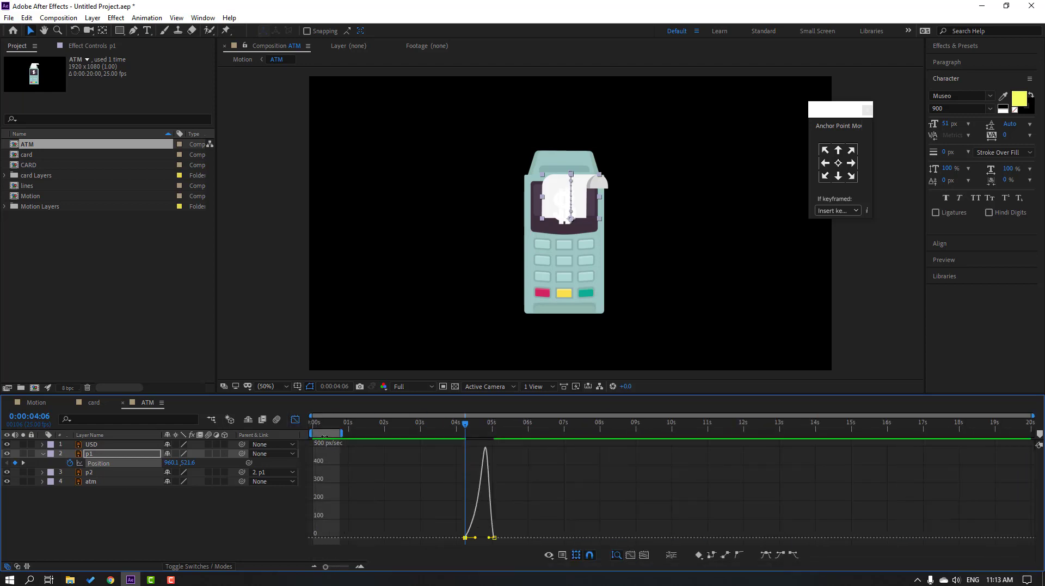
{"action": "left_click_drag", "start_coordinate": [325, 436], "coordinate": [533, 435]}
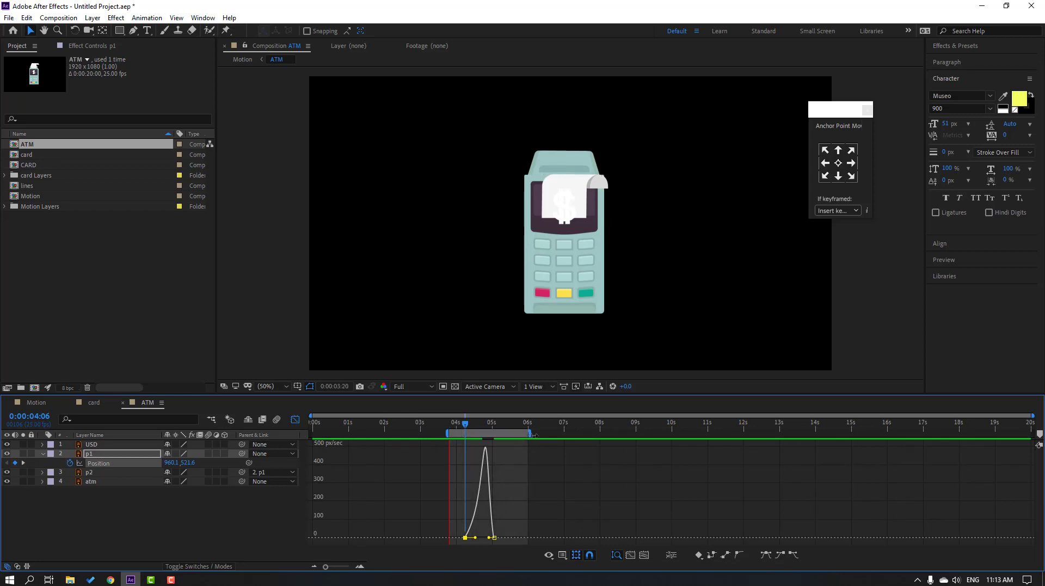
{"action": "key", "text": "space"}
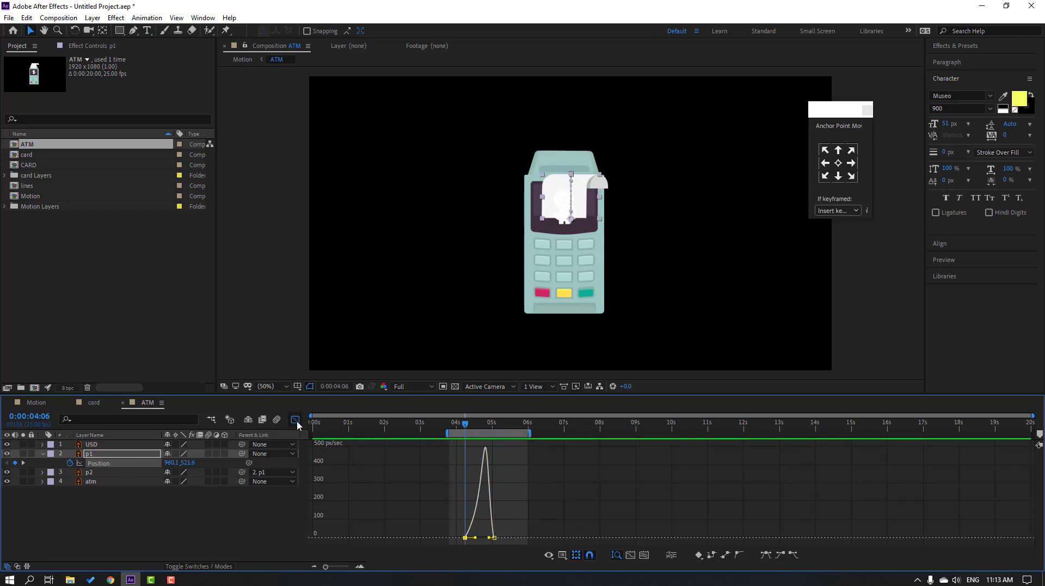
{"action": "left_click", "coordinate": [295, 419]}
{"action": "left_click_drag", "start_coordinate": [471, 427], "coordinate": [485, 428]}
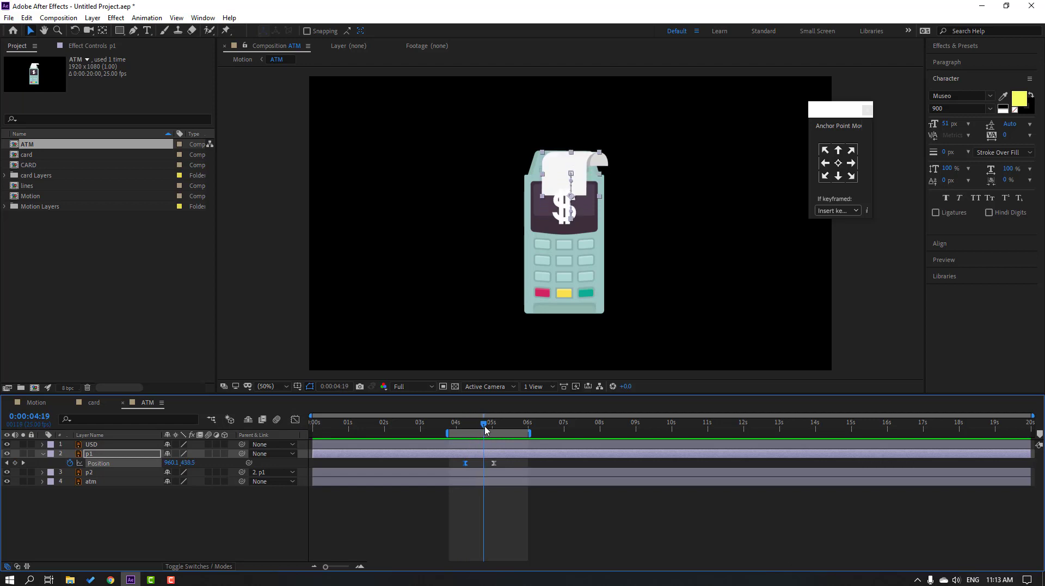
{"action": "left_click", "coordinate": [91, 473]}
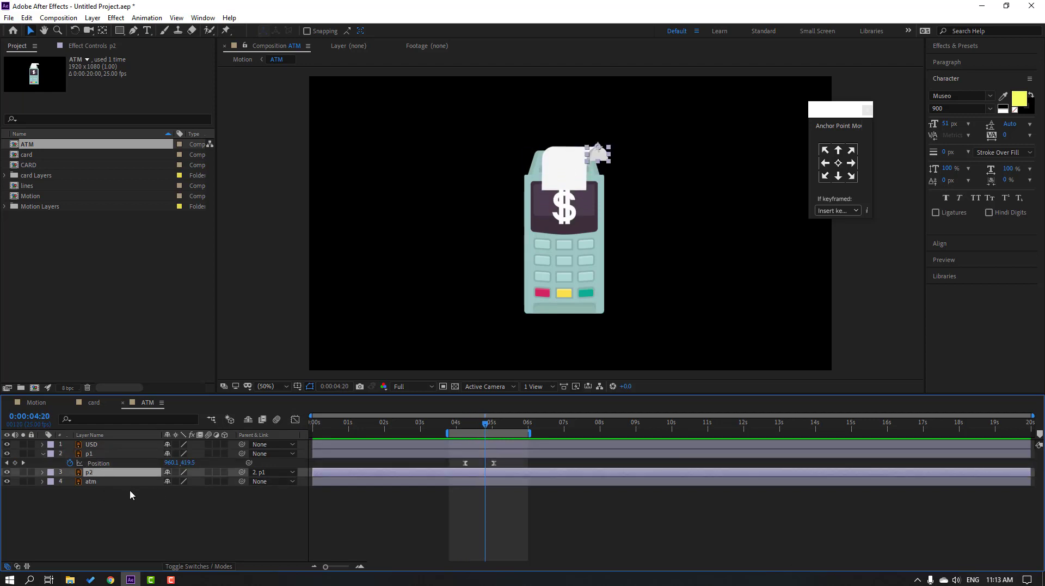
Step: Keyframe p2's Scale from 100, 0% at 4s20f to 100% around 5s05f
{"action": "key", "text": "s"}
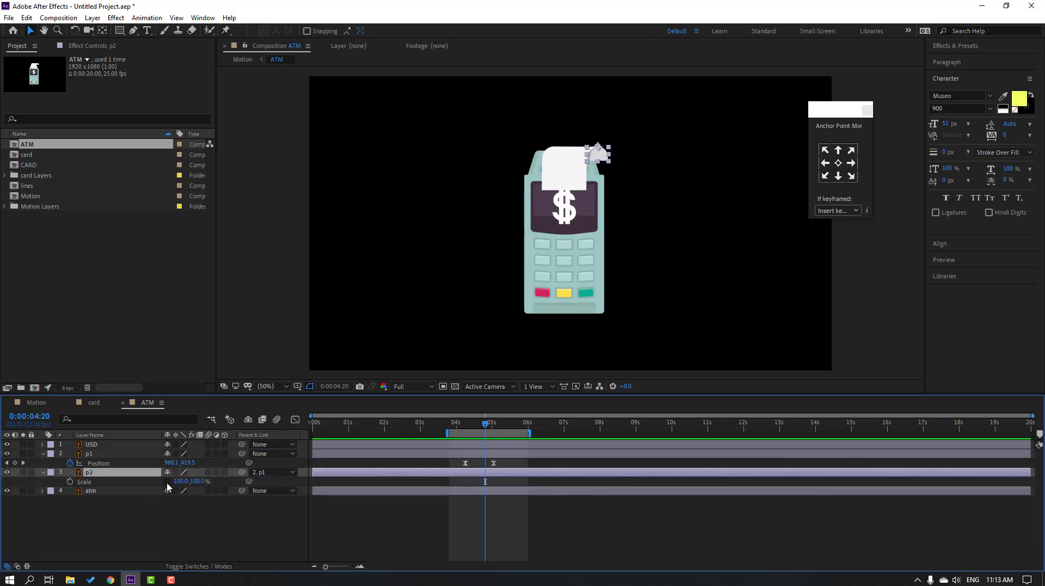
{"action": "left_click", "coordinate": [70, 481]}
{"action": "left_click_drag", "start_coordinate": [491, 482], "coordinate": [510, 482]}
{"action": "left_click_drag", "start_coordinate": [197, 483], "coordinate": [194, 482]}
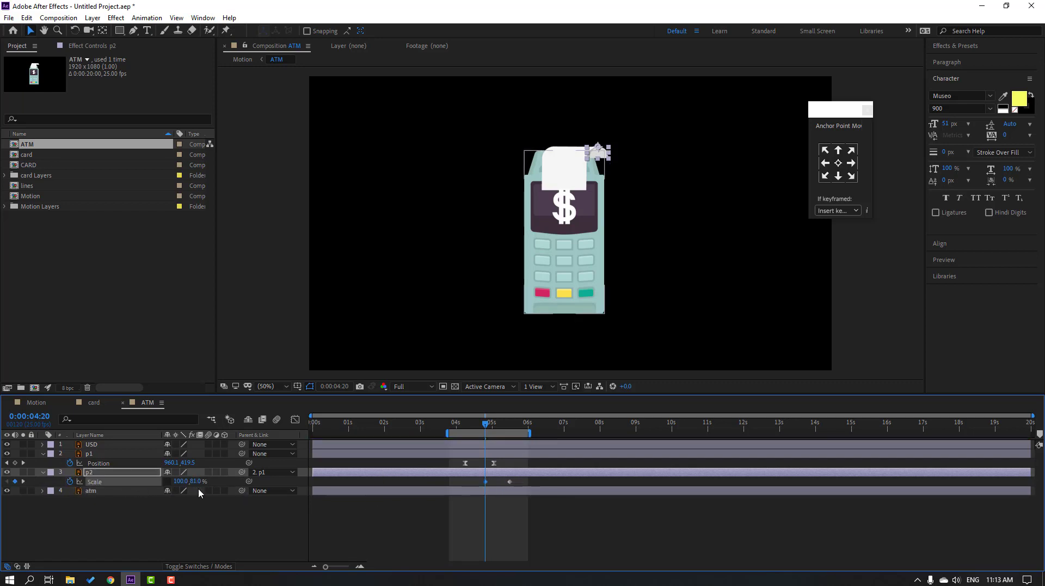
{"action": "type", "text": "0"}
{"action": "key", "text": "Return"}
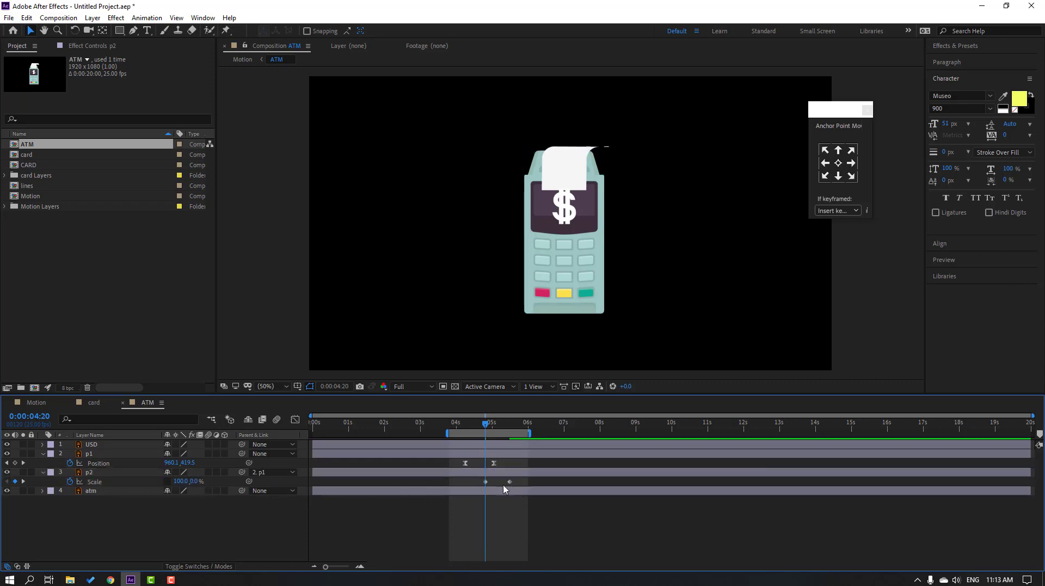
Step: Apply Easy Ease to p2's Scale keyframes and drag the graph handles left so speed peaks early
{"action": "right_click", "coordinate": [485, 481]}
{"action": "mouse_move", "coordinate": [542, 481]}
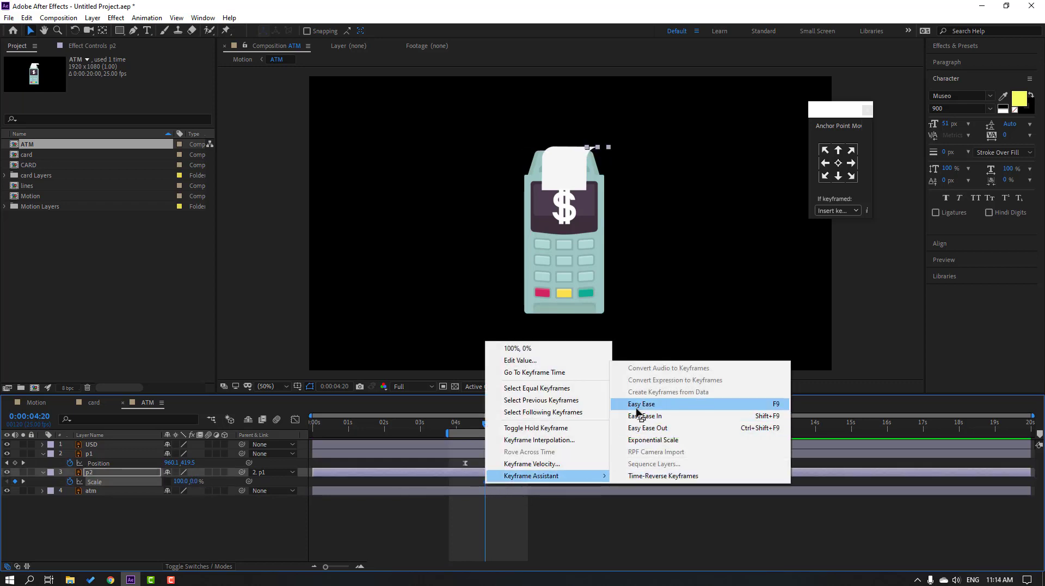
{"action": "left_click", "coordinate": [697, 403]}
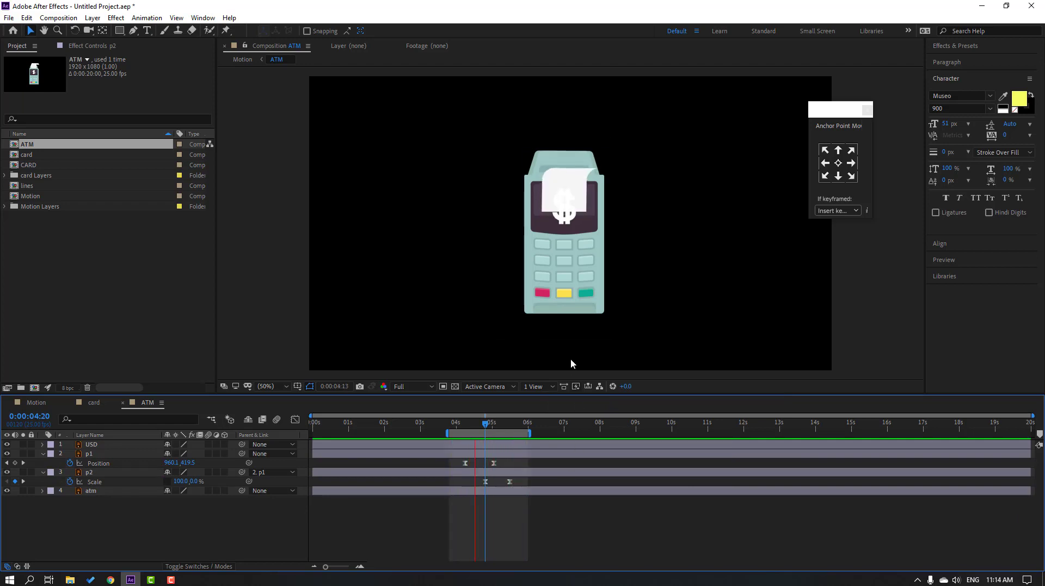
{"action": "key", "text": "space"}
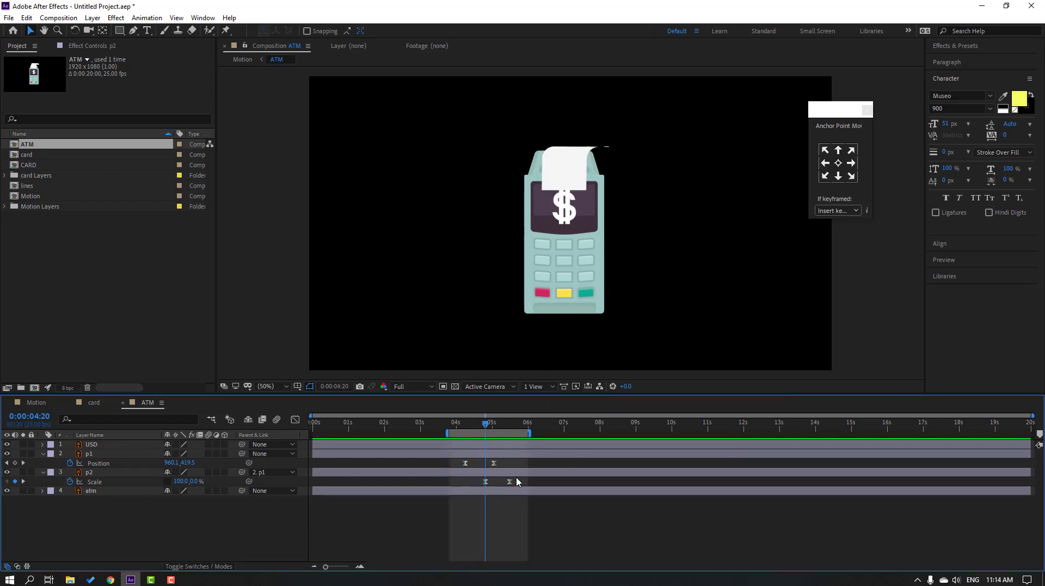
{"action": "left_click_drag", "start_coordinate": [527, 480], "coordinate": [463, 489]}
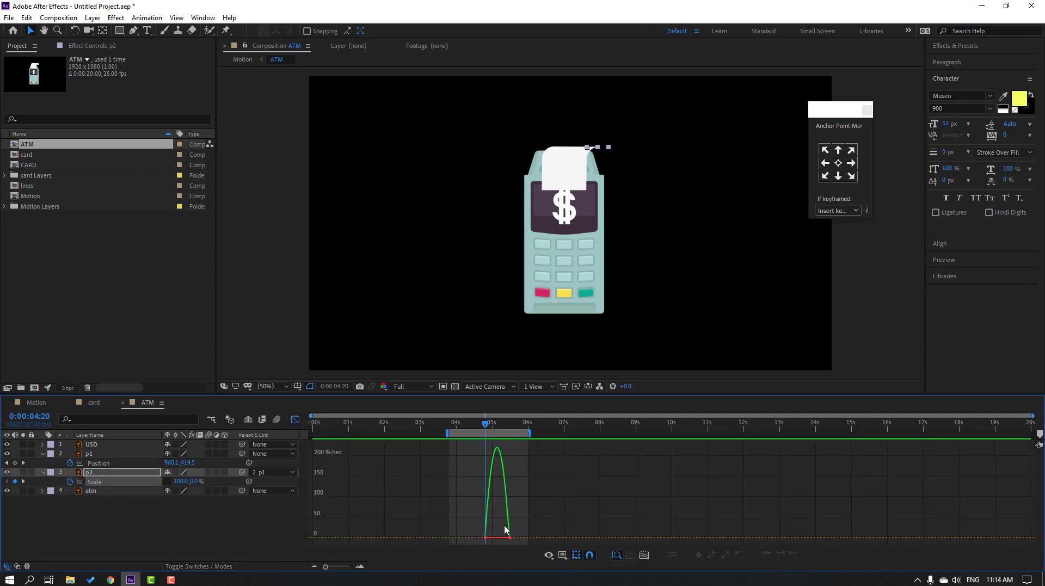
{"action": "key", "text": "equal"}
{"action": "key", "text": "equal"}
{"action": "left_click", "coordinate": [504, 538]}
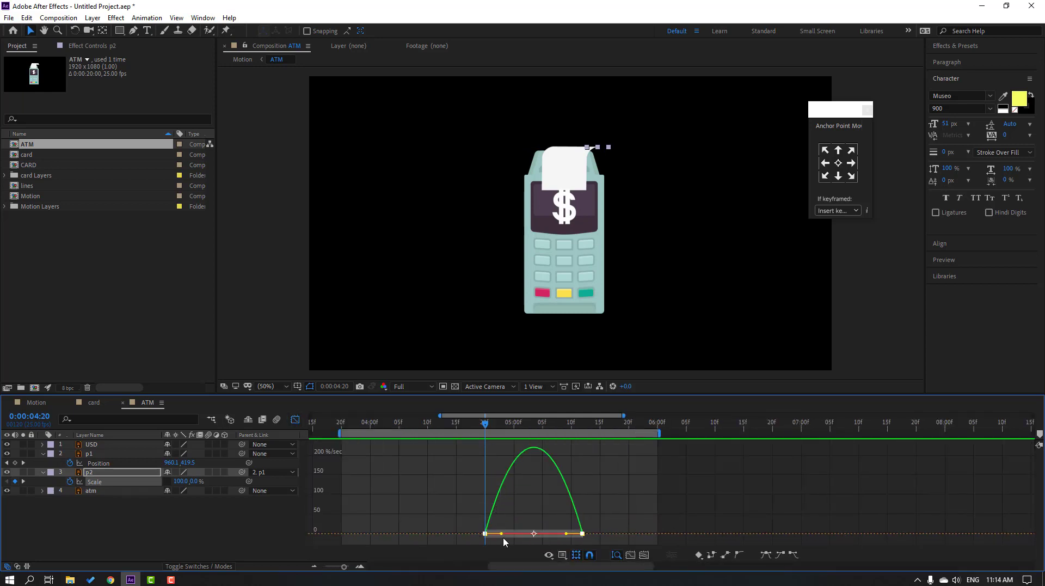
{"action": "left_click_drag", "start_coordinate": [566, 534], "coordinate": [540, 536]}
{"action": "key", "text": "minus"}
{"action": "scroll", "coordinate": [577, 533], "scroll_direction": "down", "scroll_amount": 2}
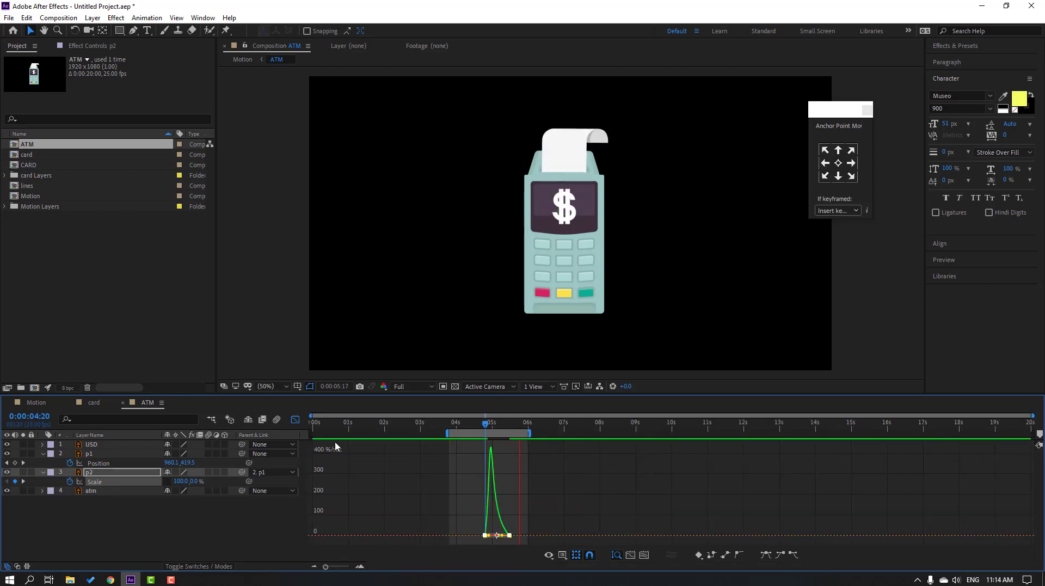
{"action": "left_click", "coordinate": [295, 420]}
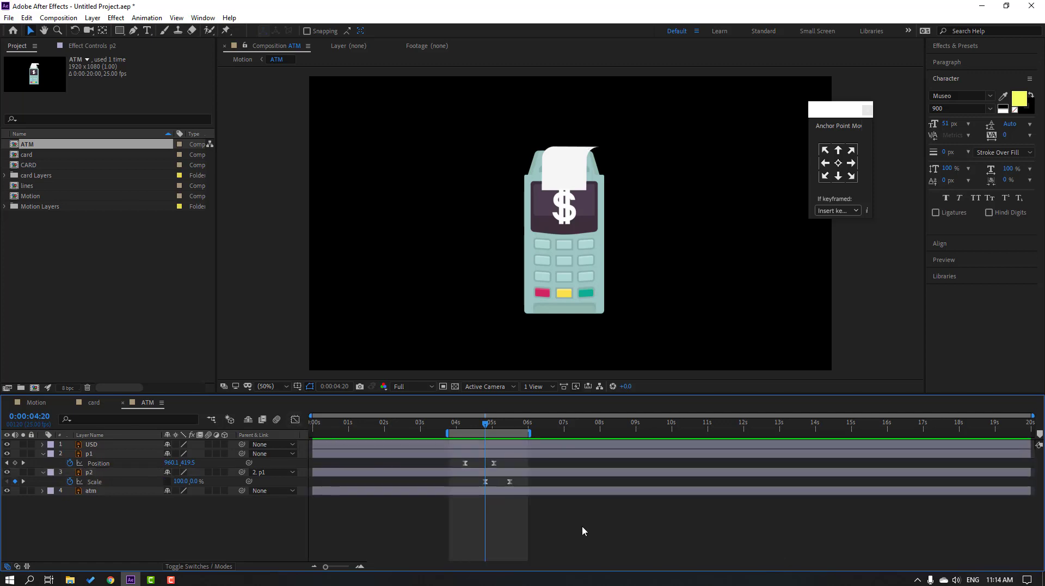
Step: Solo the atm layer and duplicate it with Ctrl+D
{"action": "left_click", "coordinate": [90, 490]}
{"action": "key", "text": "period"}
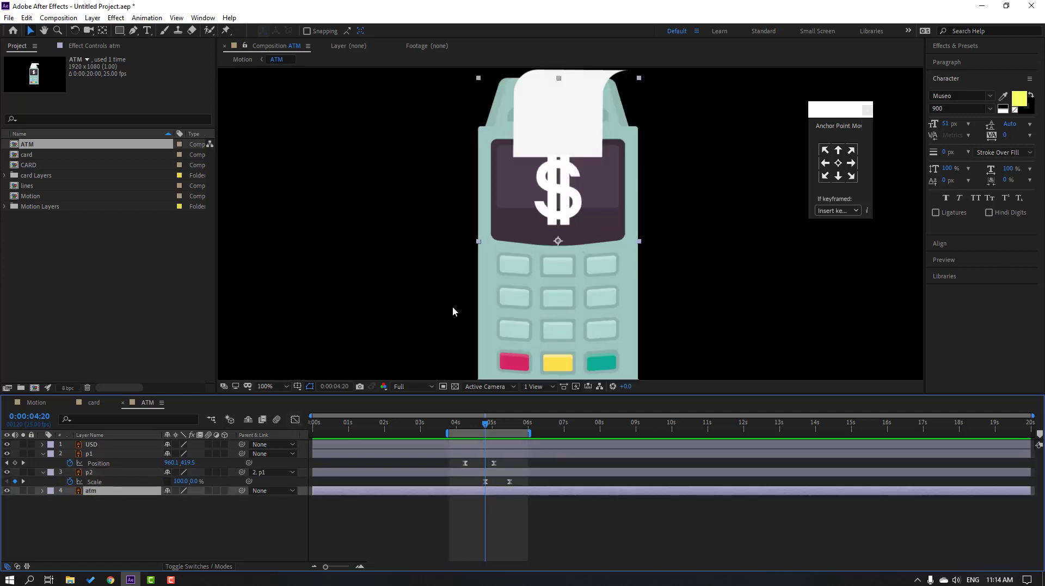
{"action": "left_click", "coordinate": [23, 491]}
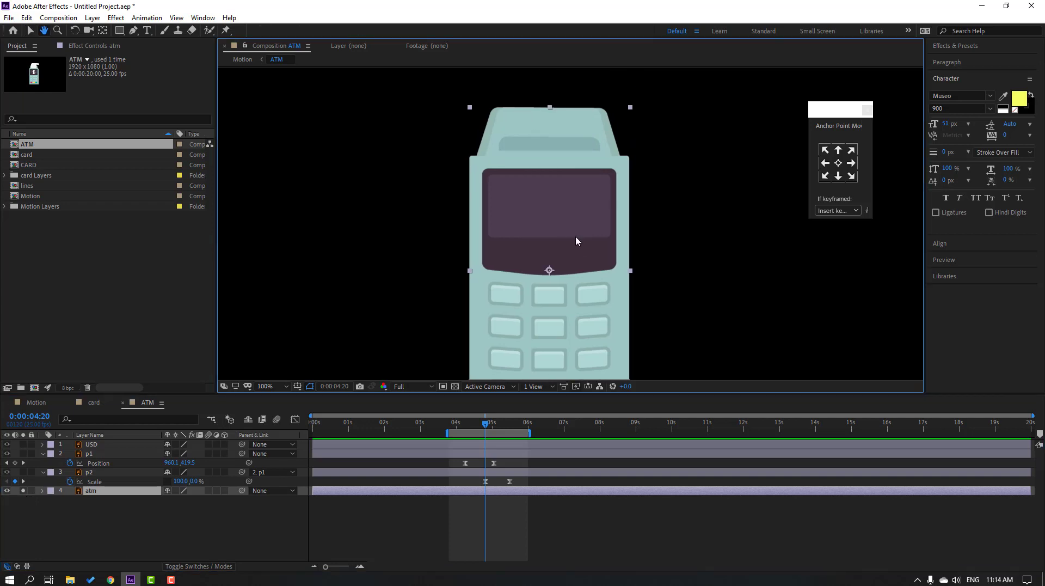
{"action": "key", "text": "ctrl+d"}
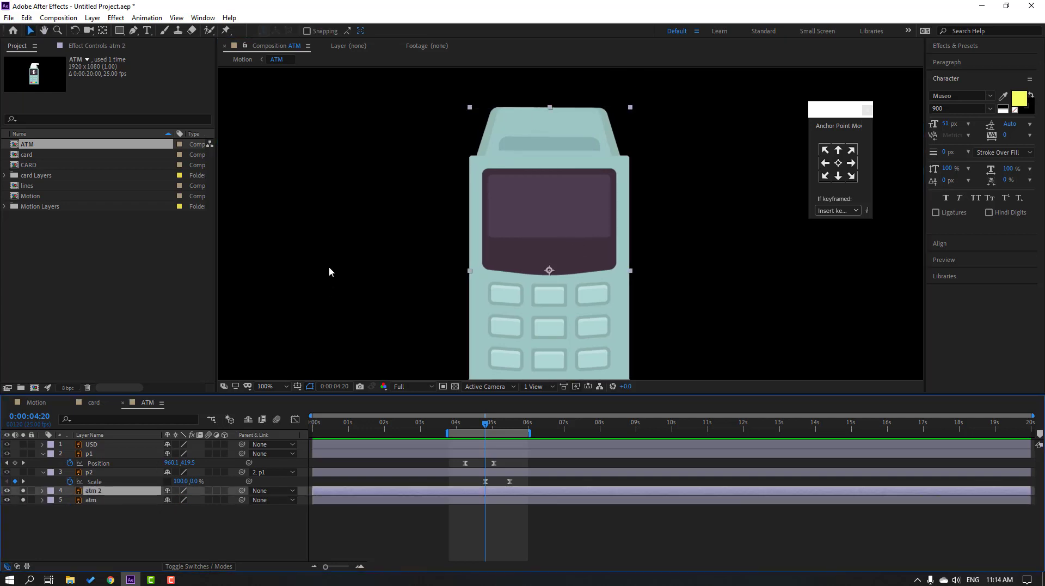
Step: Draw a closed pen mask around the terminal's screen area on atm 2
{"action": "left_click", "coordinate": [134, 31]}
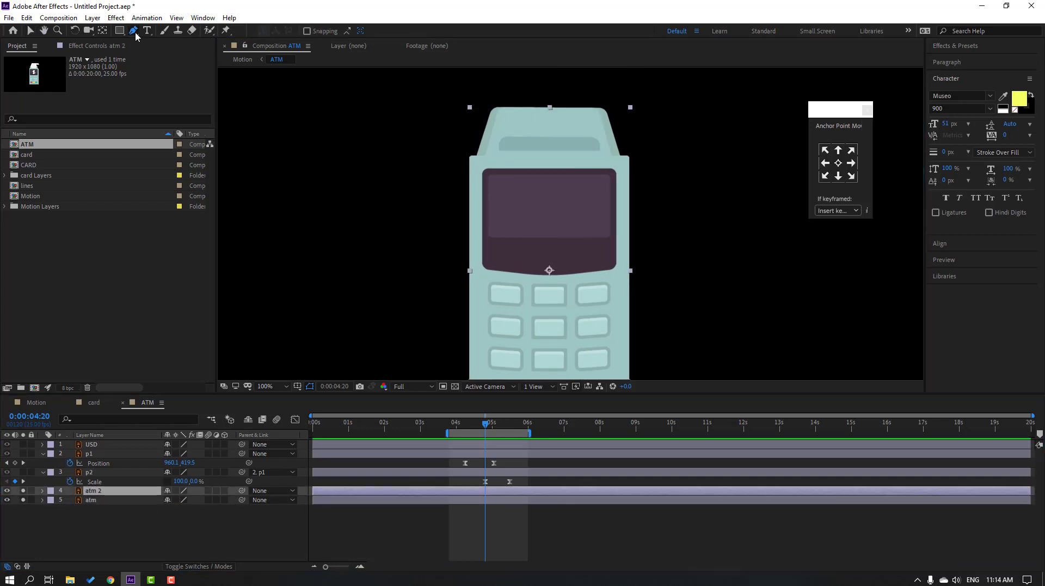
{"action": "key", "text": "period"}
{"action": "key", "text": "comma"}
{"action": "left_click_drag", "start_coordinate": [484, 152], "coordinate": [496, 152]}
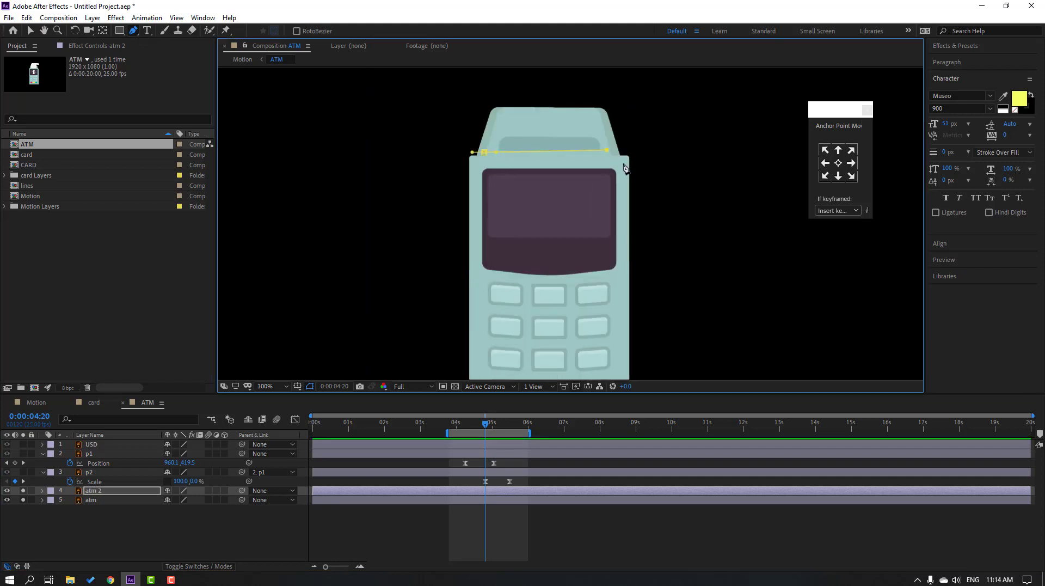
{"action": "left_click", "coordinate": [618, 274]}
{"action": "left_click", "coordinate": [484, 152]}
{"action": "left_click", "coordinate": [30, 30]}
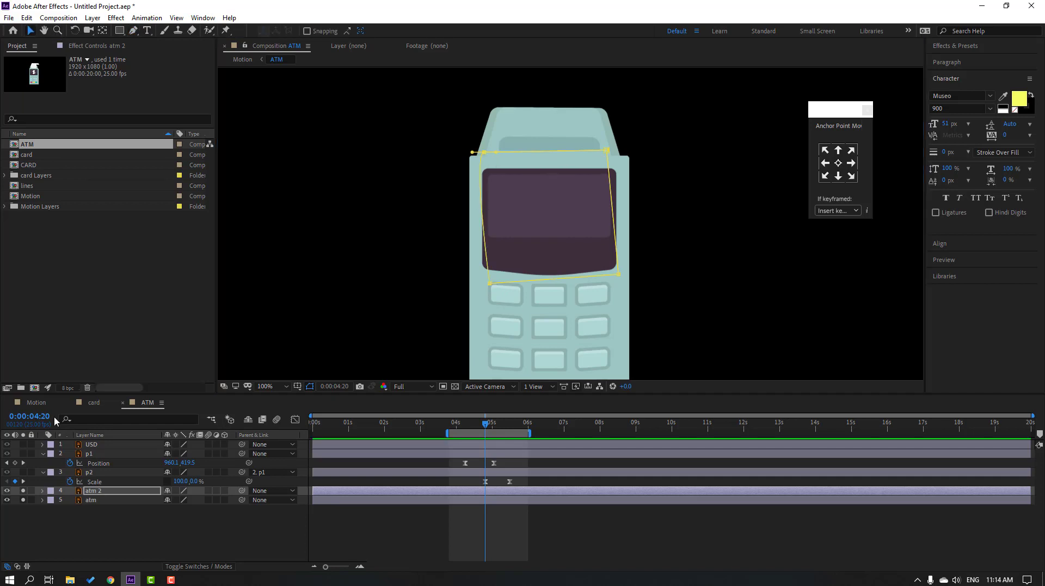
Step: Unsolo the layers and rename atm 2 to "mask"
{"action": "left_click_drag", "start_coordinate": [22, 500], "coordinate": [23, 490]}
{"action": "left_click", "coordinate": [94, 527]}
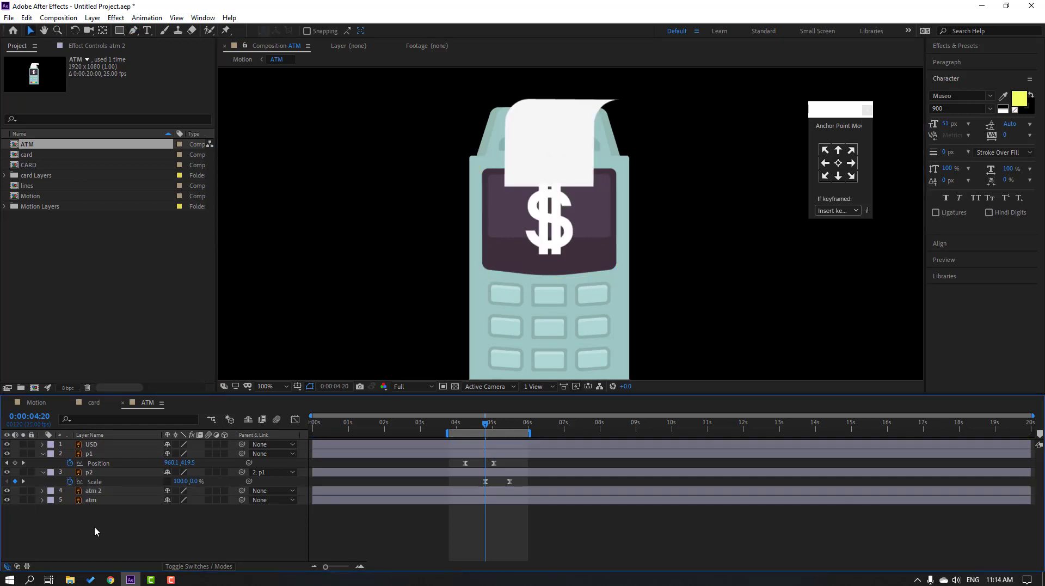
{"action": "left_click", "coordinate": [101, 492]}
{"action": "key", "text": "Return"}
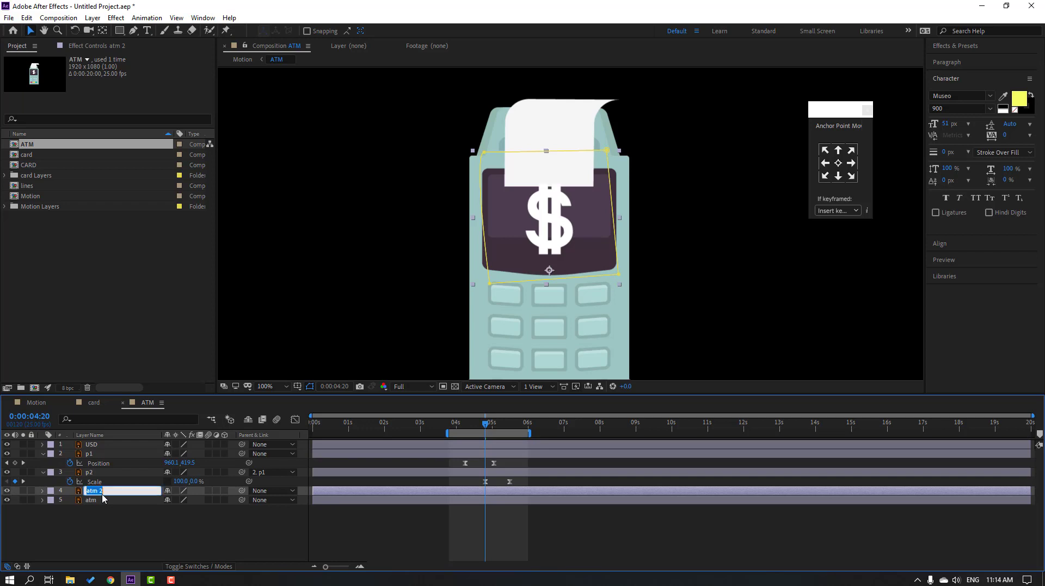
{"action": "key", "text": "Return"}
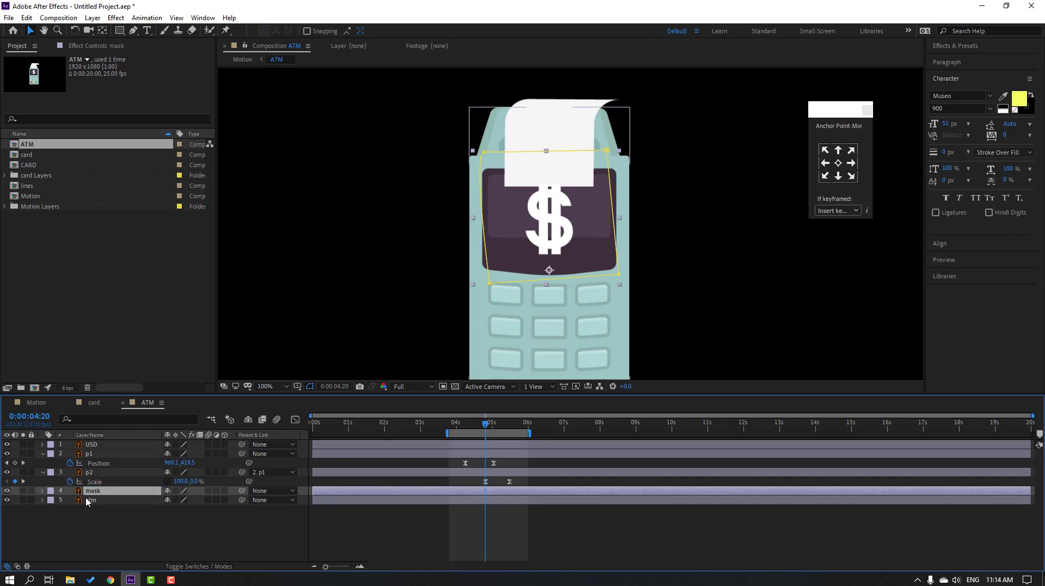
Step: Move the mask layer above p1 and preview the receipt paper rising
{"action": "left_click_drag", "start_coordinate": [98, 463], "coordinate": [99, 450]}
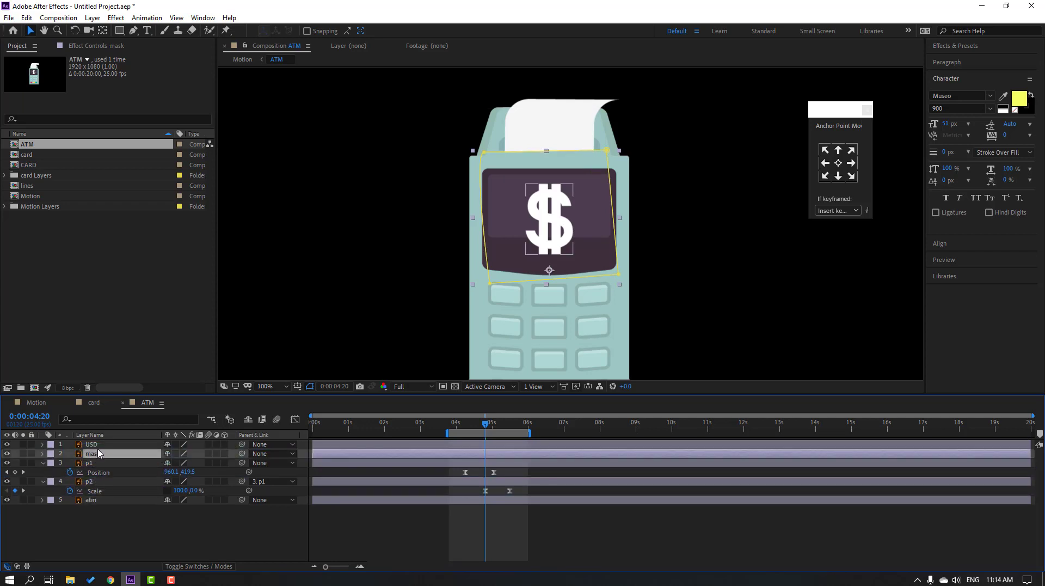
{"action": "key", "text": "space"}
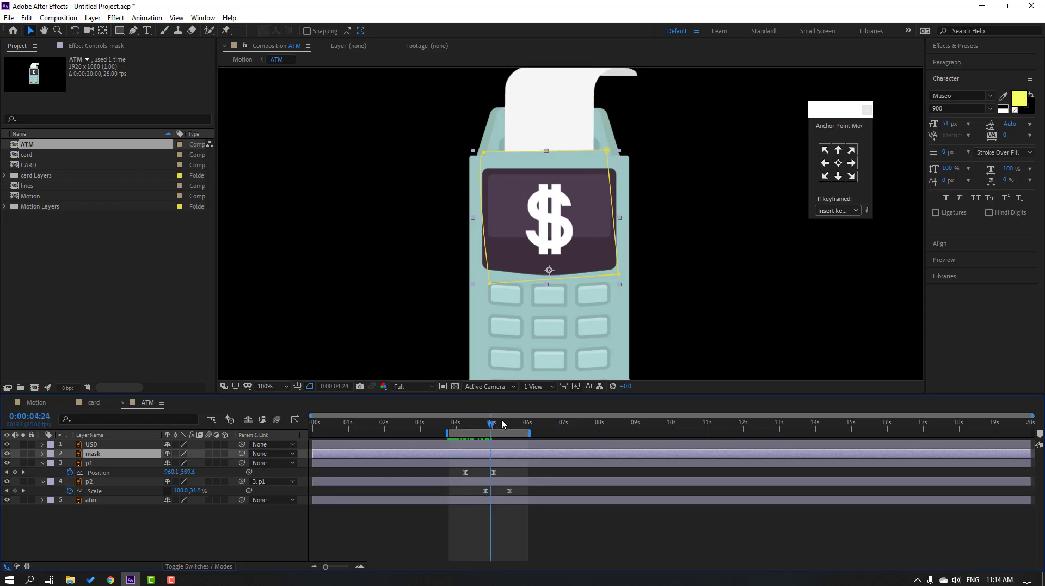
{"action": "left_click", "coordinate": [602, 534]}
{"action": "mouse_move", "coordinate": [483, 423]}
{"action": "left_mouse_down"}
{"action": "mouse_move", "coordinate": [510, 426]}
{"action": "mouse_move", "coordinate": [469, 430]}
{"action": "left_mouse_up"}
{"action": "key", "text": "space"}
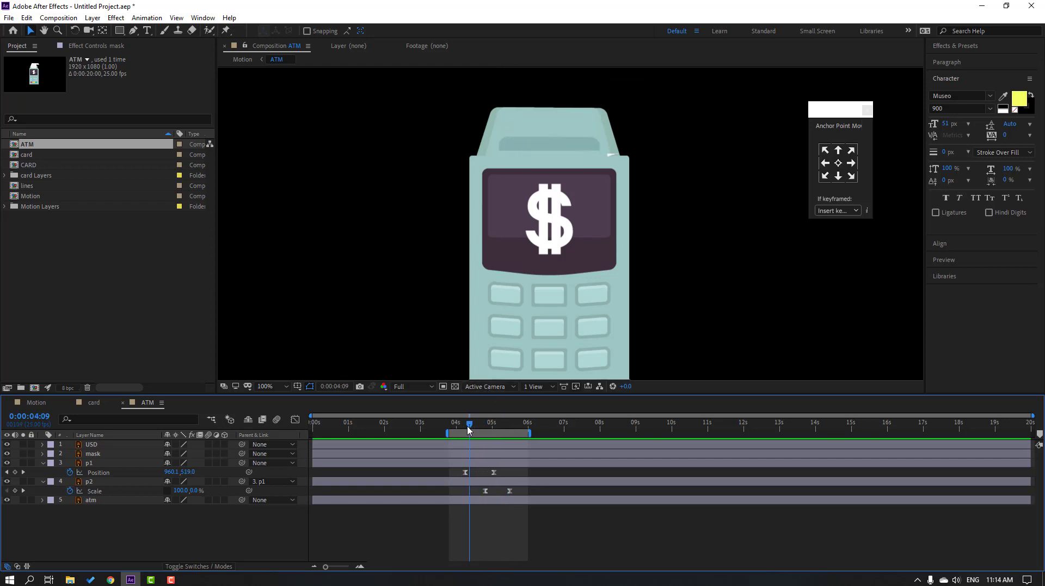
Step: Level the mask's top edge at the terminal's top and preview the receipt emerging, stopping at 0:00:05:06
{"action": "left_click", "coordinate": [94, 455]}
{"action": "key", "text": "period"}
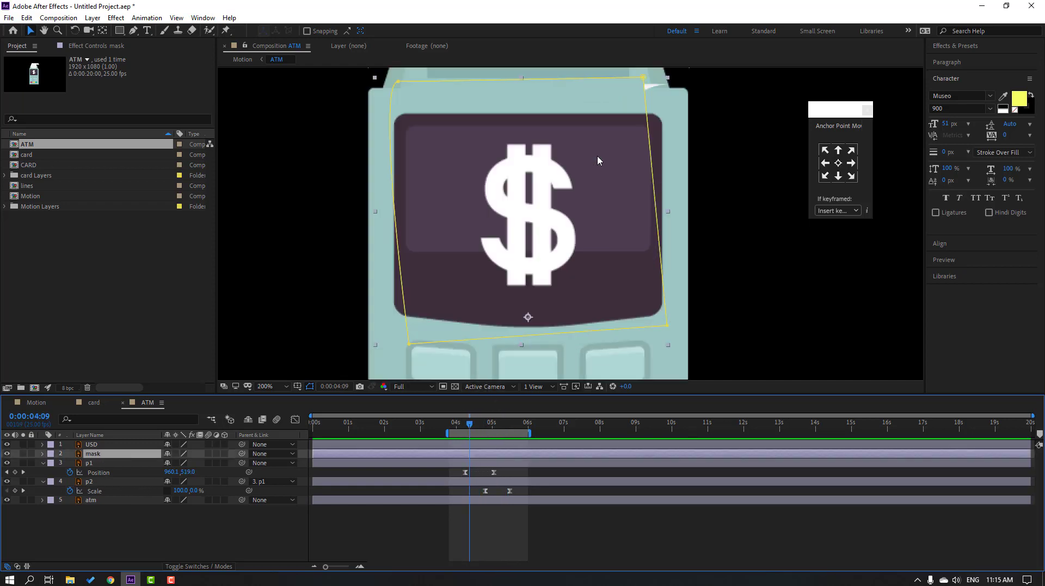
{"action": "left_click_drag", "start_coordinate": [646, 100], "coordinate": [619, 132]}
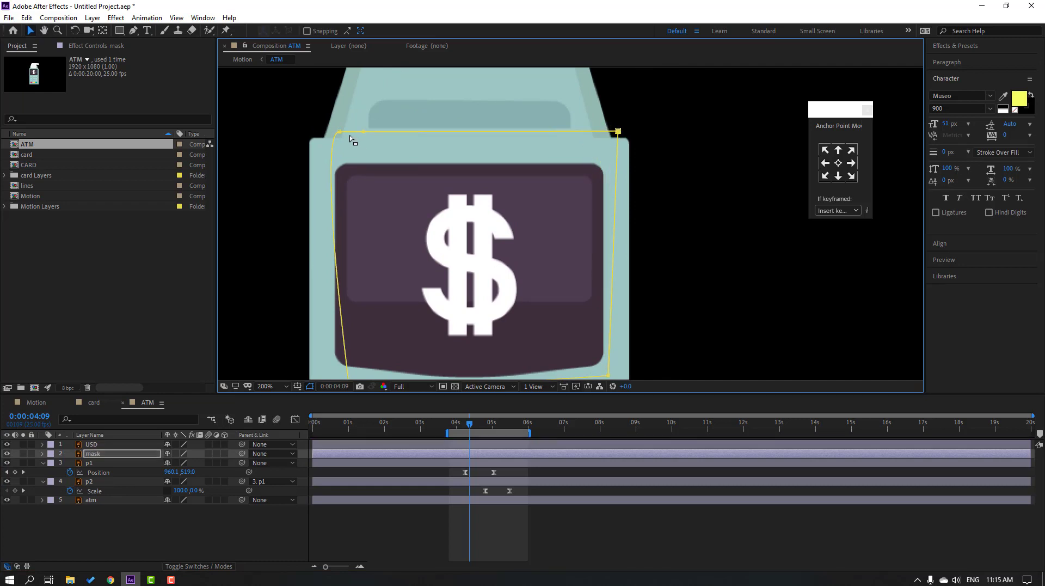
{"action": "left_click_drag", "start_coordinate": [341, 133], "coordinate": [320, 130]}
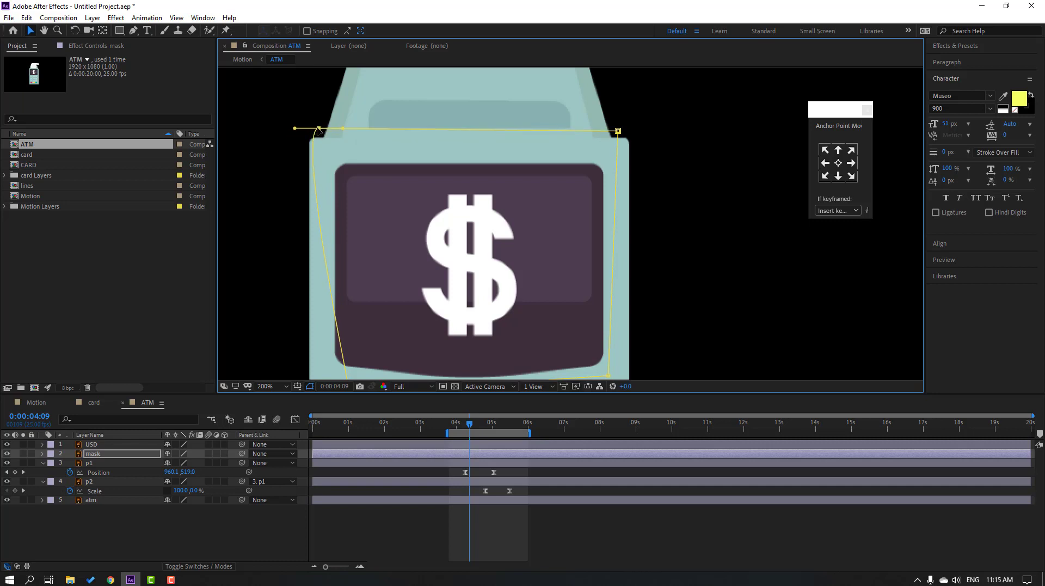
{"action": "left_click_drag", "start_coordinate": [619, 131], "coordinate": [618, 129]}
{"action": "scroll", "coordinate": [627, 171], "scroll_direction": "down", "scroll_amount": 1}
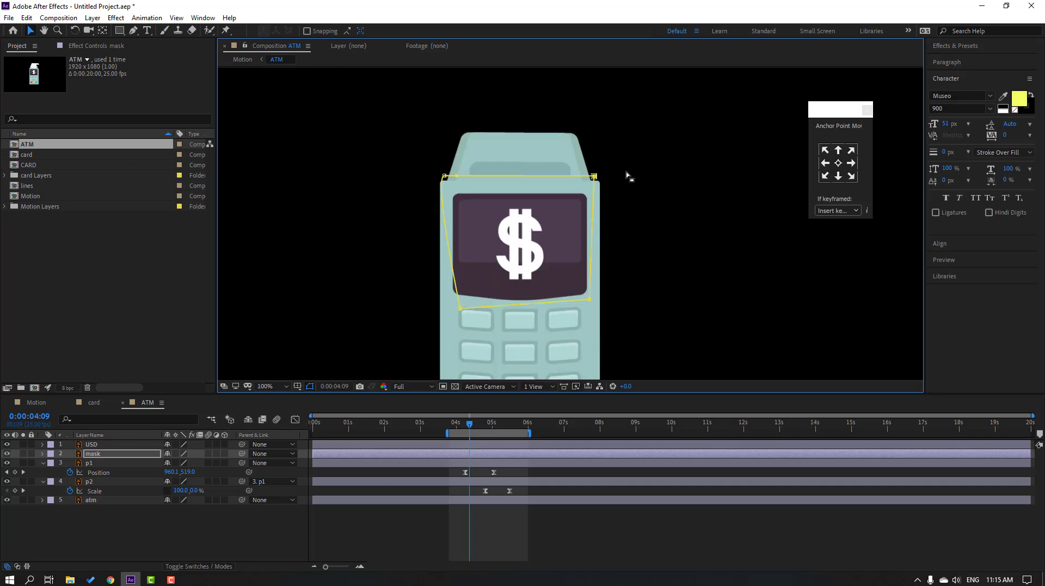
{"action": "left_click", "coordinate": [589, 538]}
{"action": "key", "text": "space"}
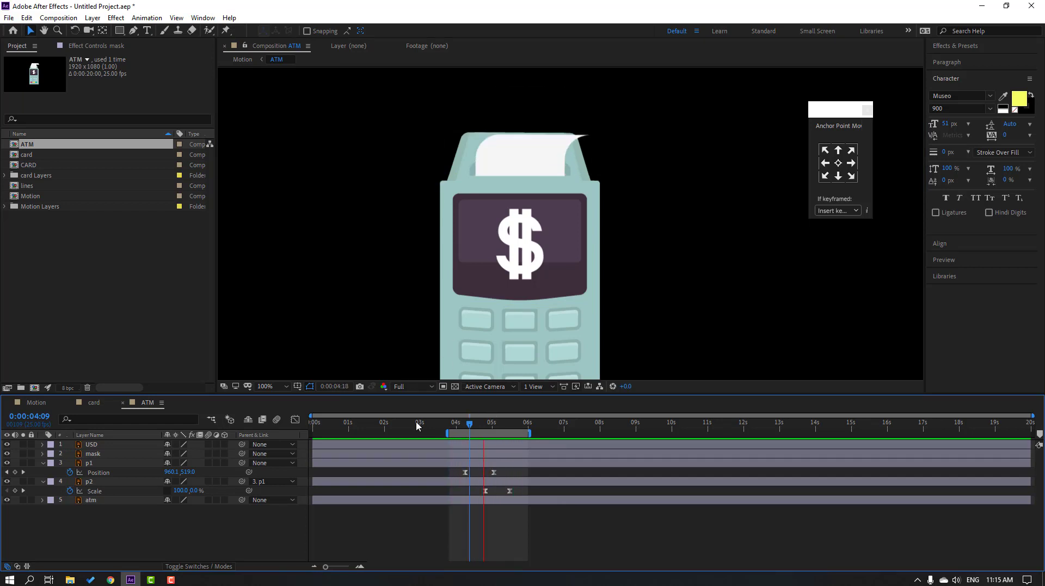
{"action": "left_click", "coordinate": [502, 426]}
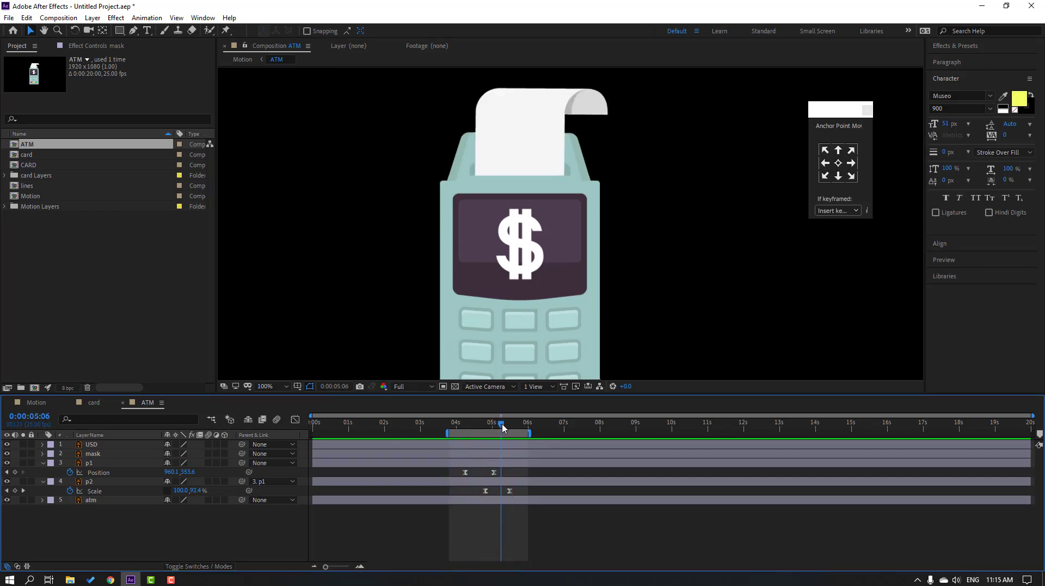
Step: Set the USD layer's Opacity to 0% at the start and limit the work area to two seconds
{"action": "left_click", "coordinate": [92, 445]}
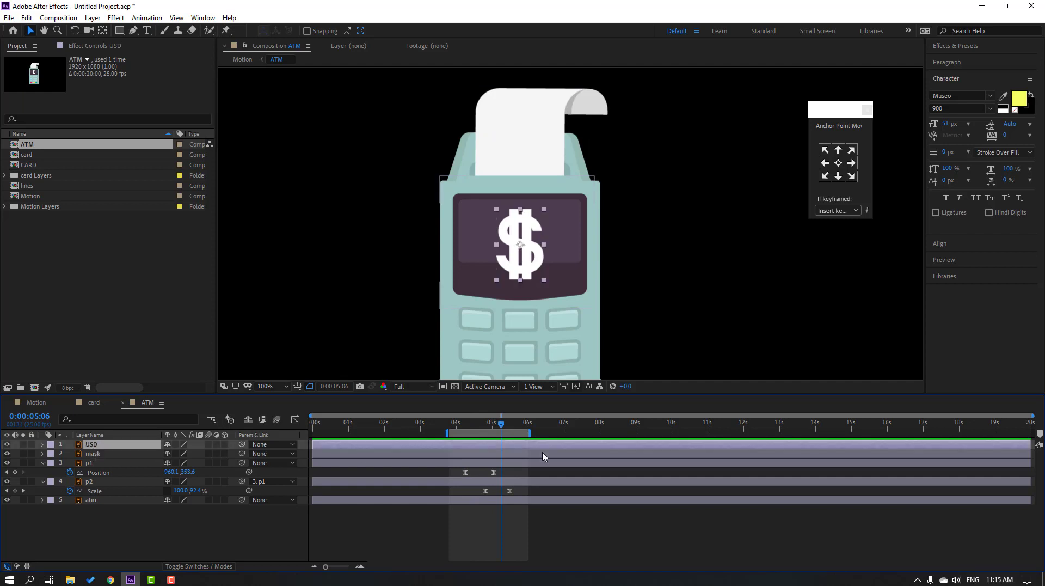
{"action": "key", "text": "t"}
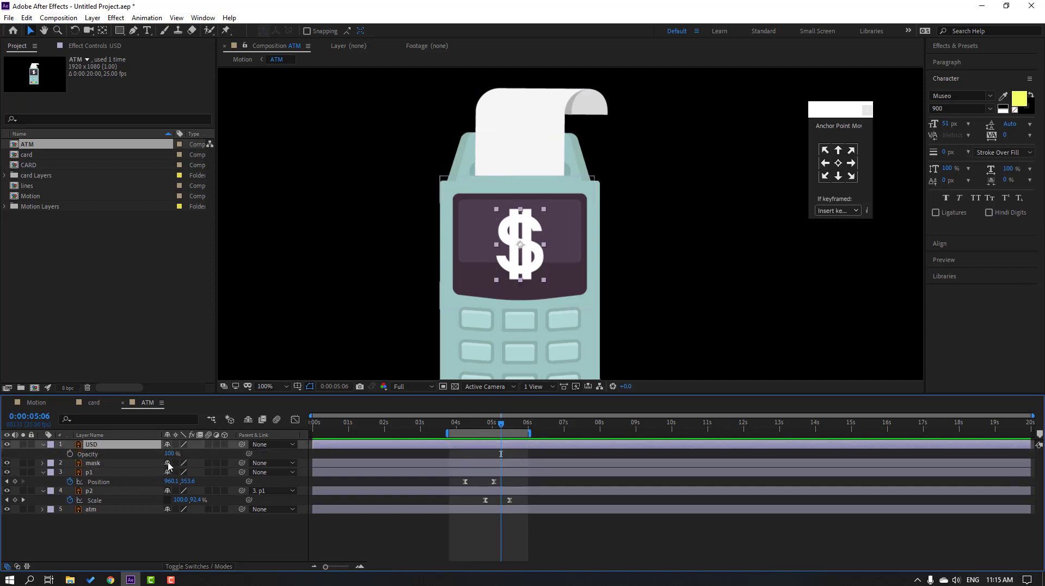
{"action": "left_click", "coordinate": [170, 455]}
{"action": "type", "text": "0"}
{"action": "key", "text": "Return"}
{"action": "left_click_drag", "start_coordinate": [493, 425], "coordinate": [295, 434]}
{"action": "left_click_drag", "start_coordinate": [479, 432], "coordinate": [246, 446]}
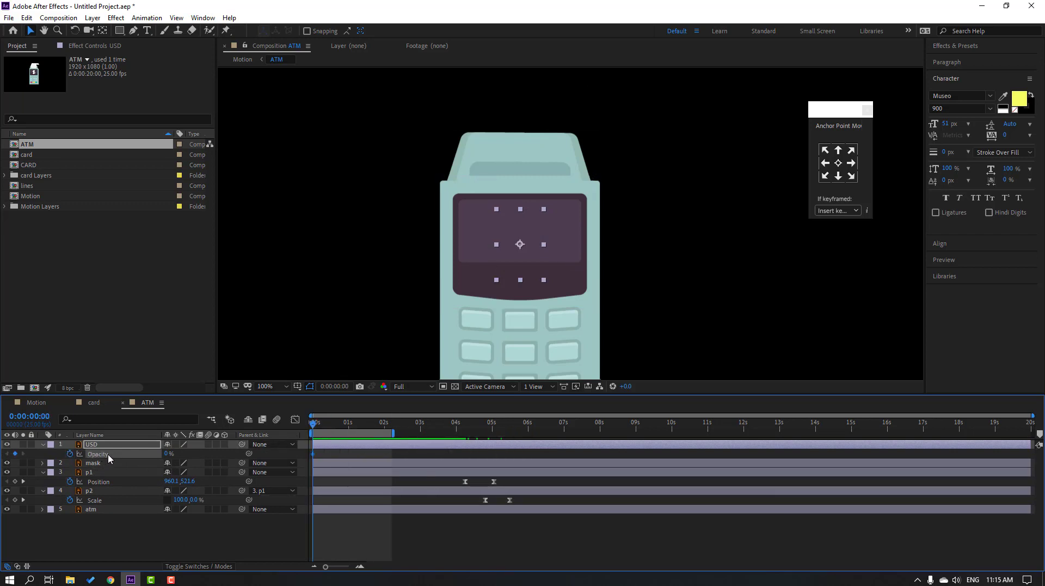
Step: Keyframe the dollar sign's Opacity at 100% three frames in and back to 0% at frame 6
{"action": "key", "text": "space"}
{"action": "type", "text": "100"}
{"action": "key", "text": "Return"}
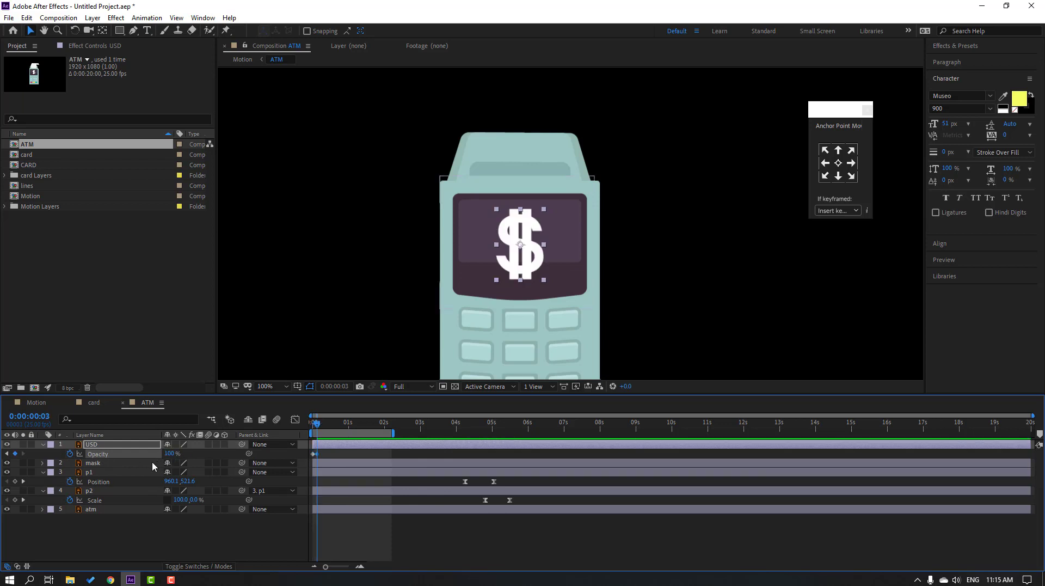
{"action": "key", "text": "Page_Down"}
{"action": "key", "text": "Page_Down"}
{"action": "key", "text": "Page_Down"}
{"action": "left_click", "coordinate": [170, 454]}
{"action": "type", "text": "0"}
{"action": "key", "text": "Return"}
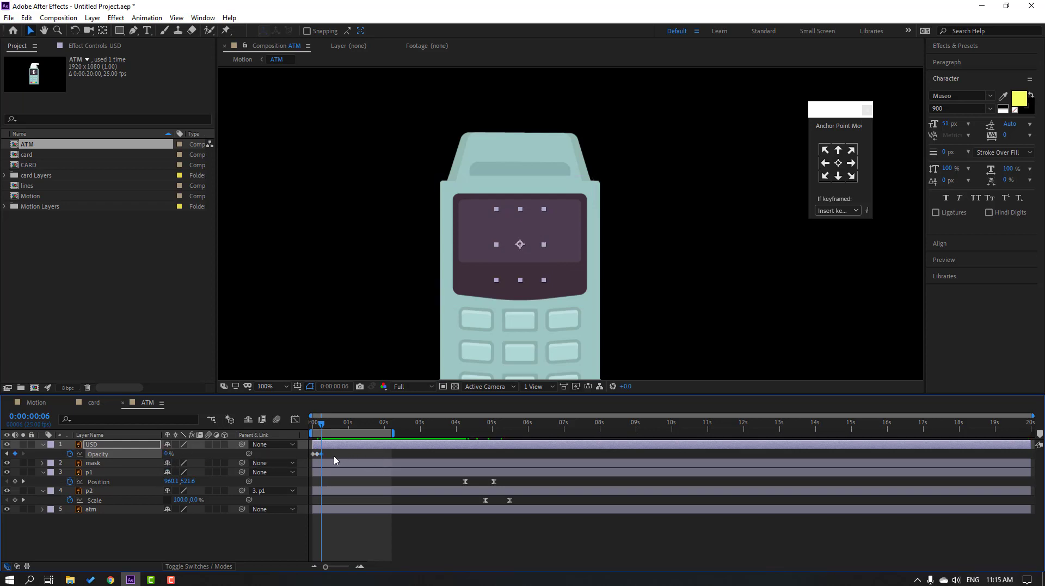
Step: Apply Easy Ease to the USD opacity keyframes
{"action": "right_click", "coordinate": [318, 453]}
{"action": "mouse_move", "coordinate": [362, 448]}
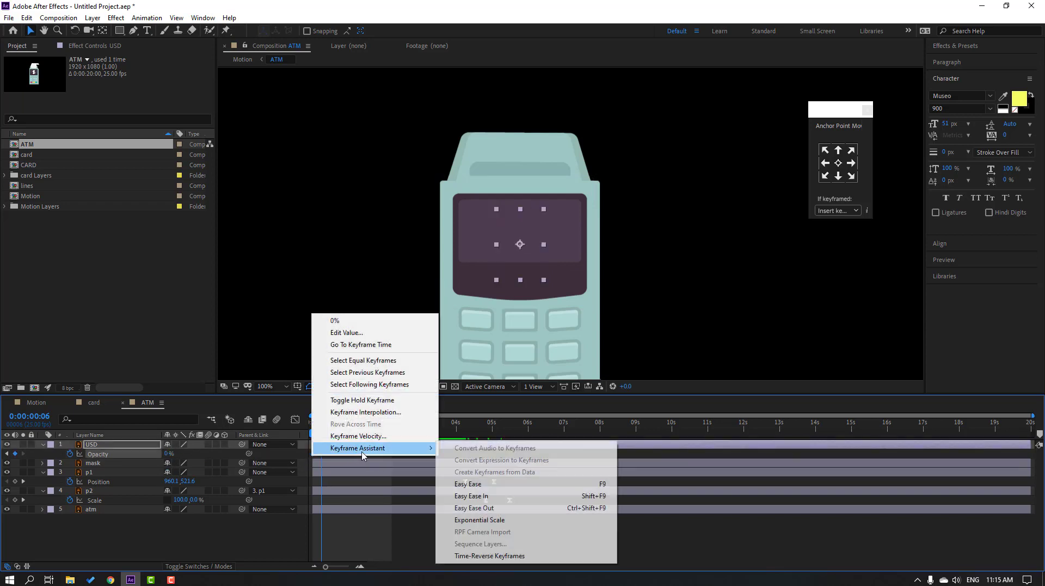
{"action": "left_click", "coordinate": [490, 485]}
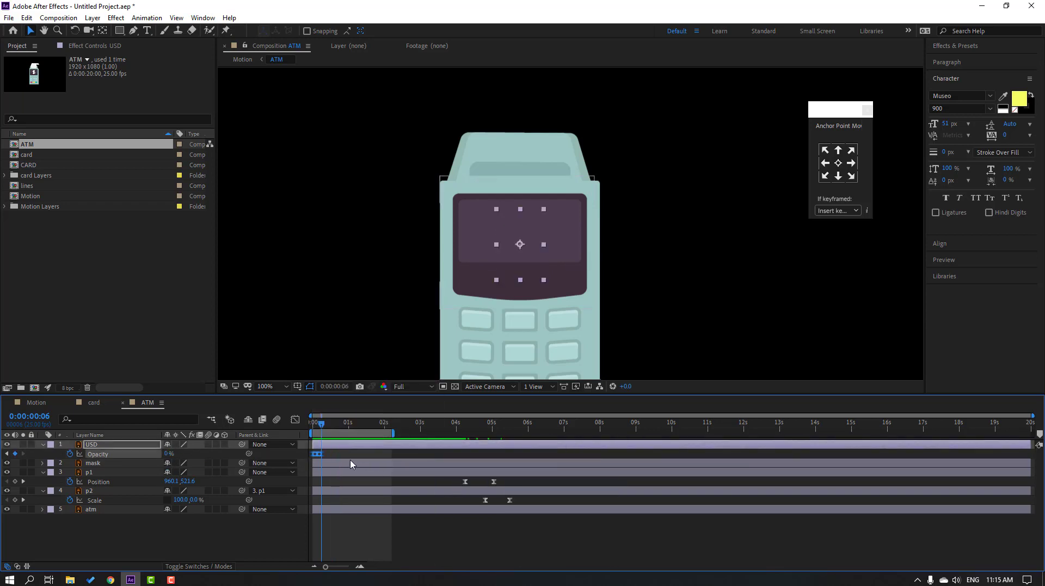
Step: Add a loopOutDuration("cycle") expression to Opacity and extend the work area to about 10 seconds
{"action": "left_click", "coordinate": [70, 456], "text": "alt"}
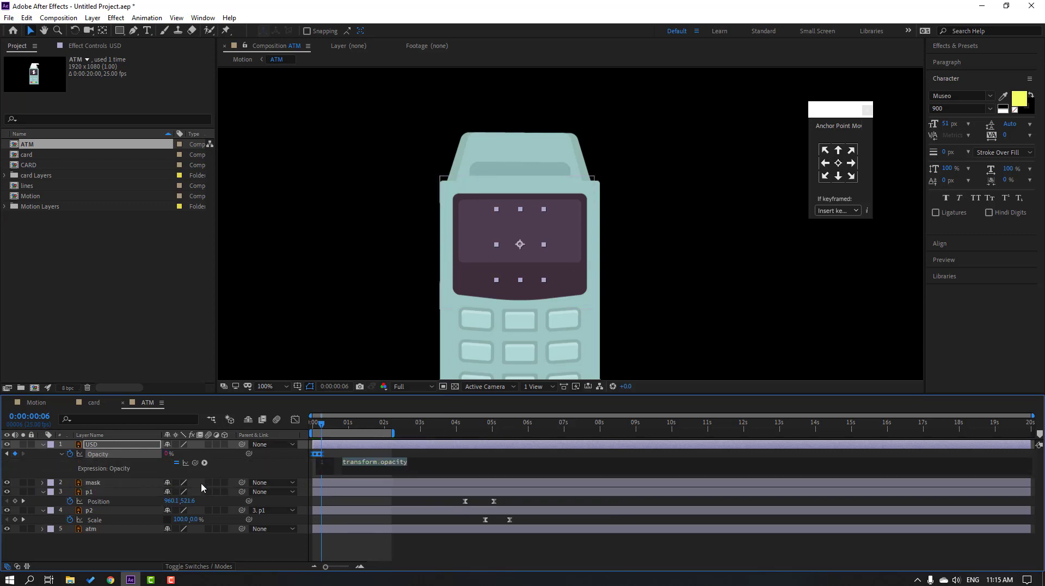
{"action": "left_click", "coordinate": [205, 464]}
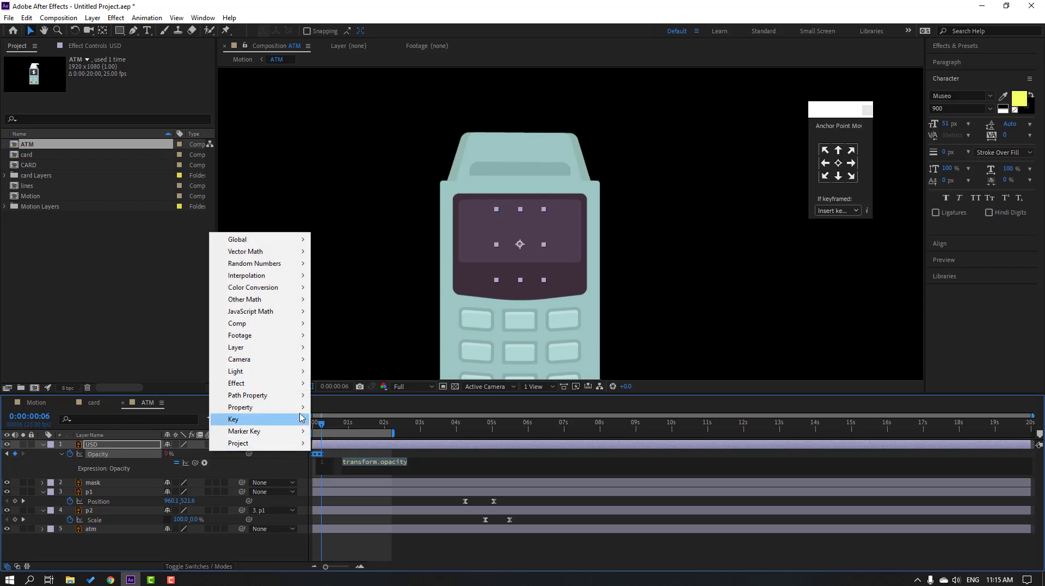
{"action": "mouse_move", "coordinate": [289, 407]}
{"action": "left_click", "coordinate": [361, 300]}
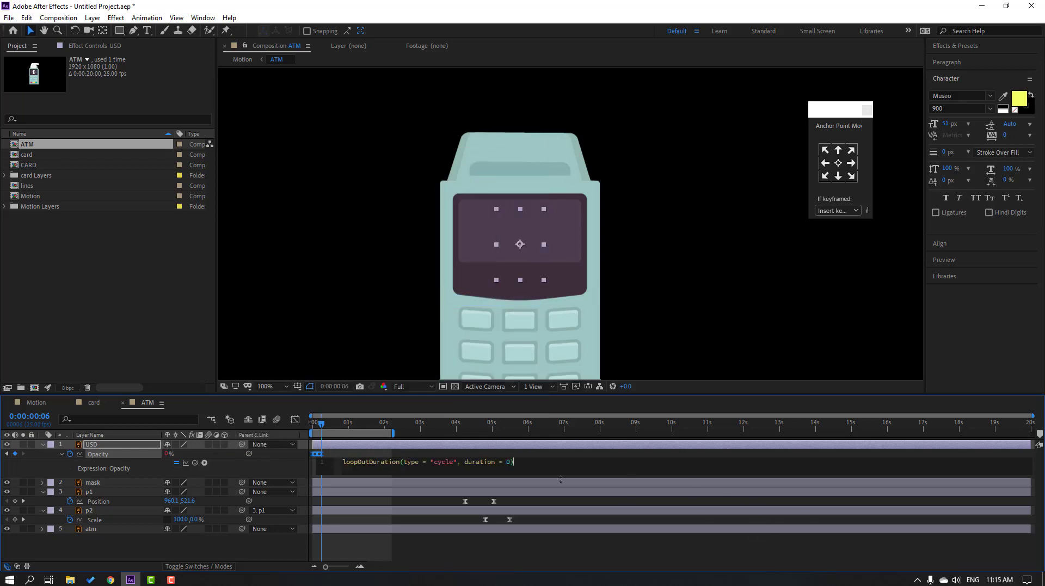
{"action": "left_click", "coordinate": [876, 549]}
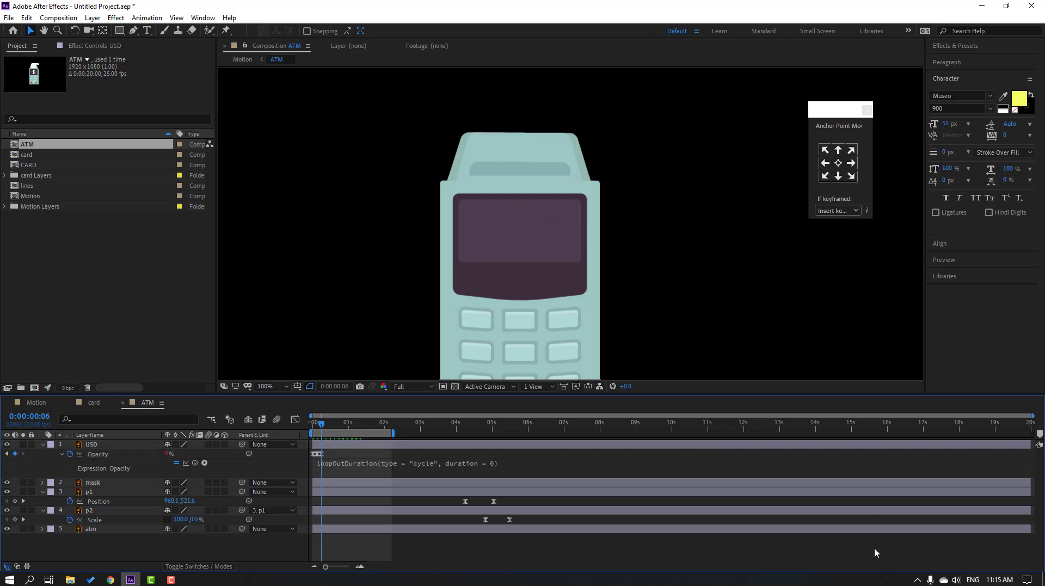
{"action": "left_click_drag", "start_coordinate": [396, 432], "coordinate": [690, 432]}
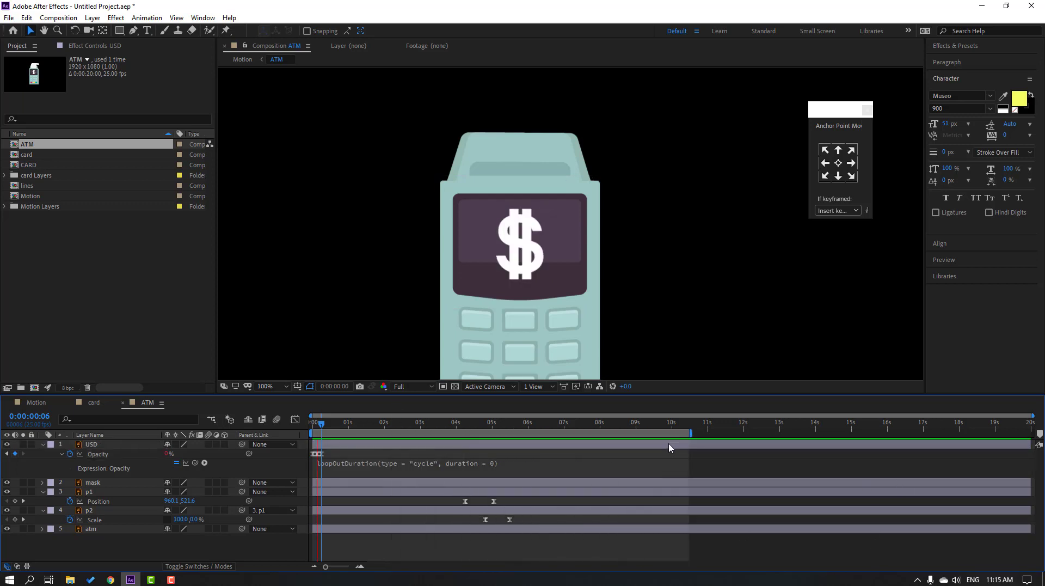
{"action": "key", "text": "space"}
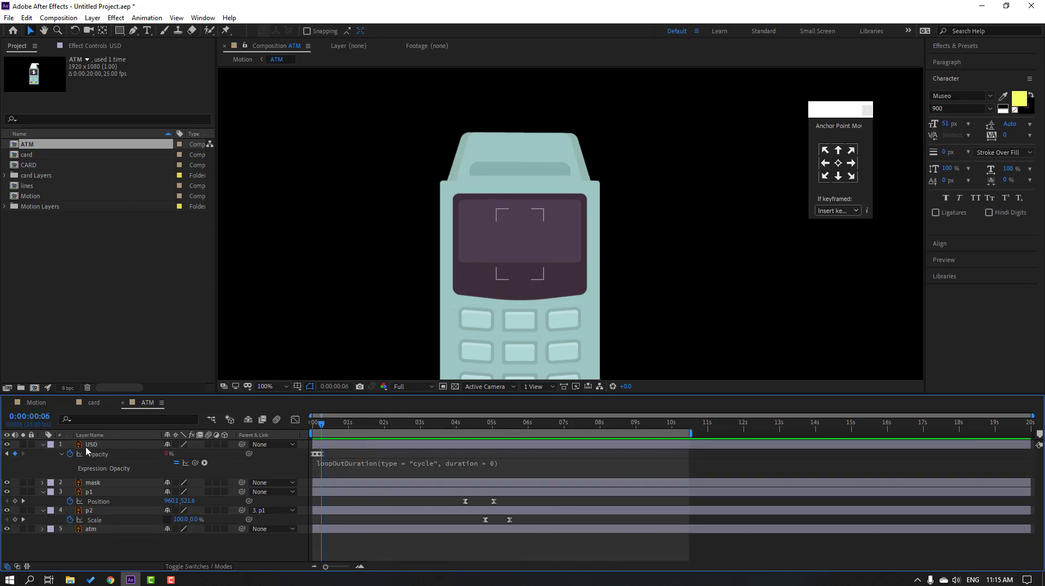
Step: Shift the USD layer to start near 5 seconds and preview from a later work-area start
{"action": "left_click", "coordinate": [47, 445]}
{"action": "left_click", "coordinate": [43, 445]}
{"action": "left_click_drag", "start_coordinate": [357, 444], "coordinate": [548, 444]}
{"action": "left_click_drag", "start_coordinate": [444, 425], "coordinate": [509, 424]}
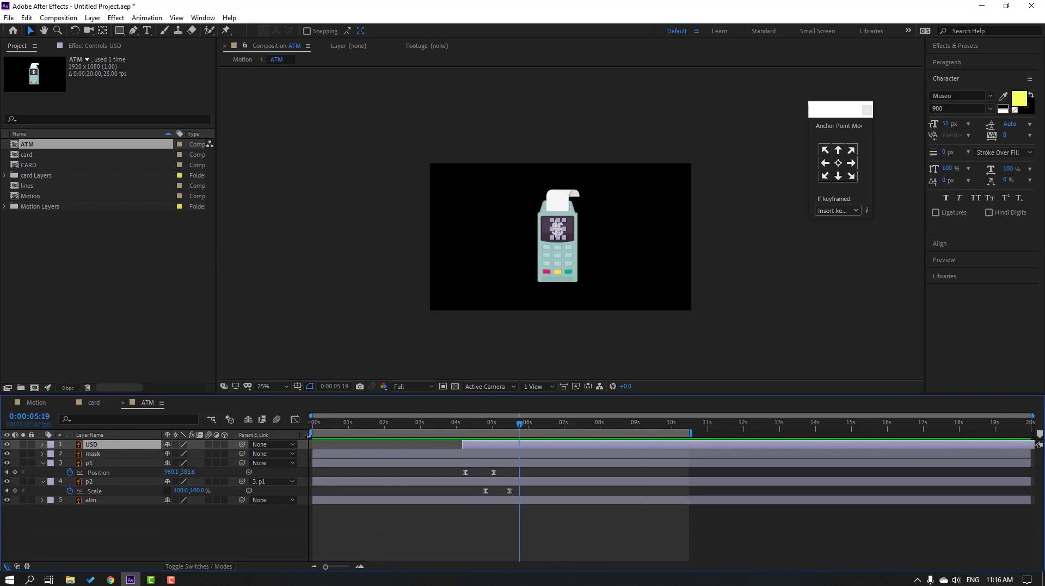
{"action": "left_click_drag", "start_coordinate": [318, 435], "coordinate": [440, 435]}
{"action": "key", "text": "space"}
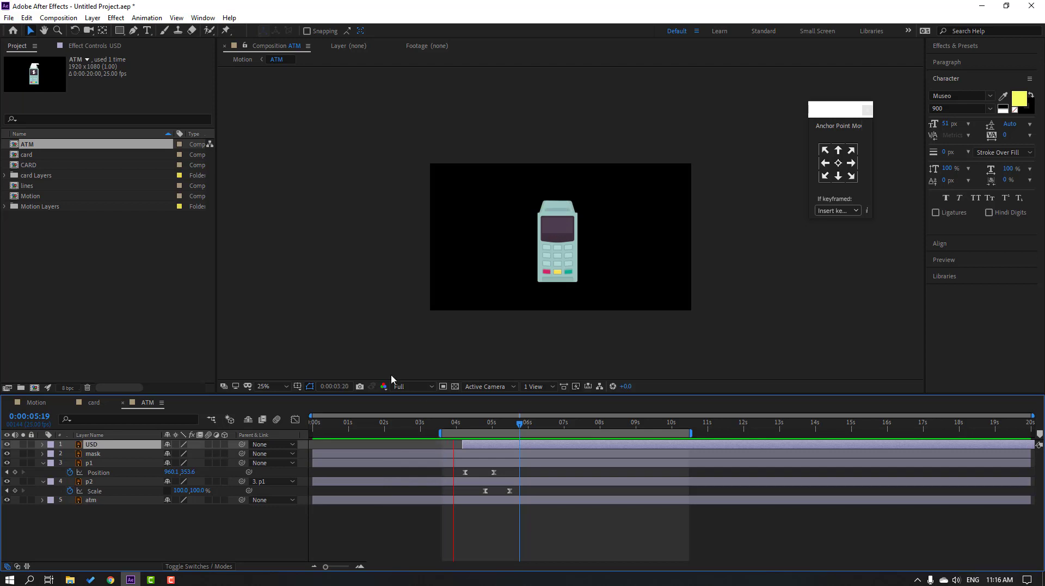
{"action": "key", "text": "period"}
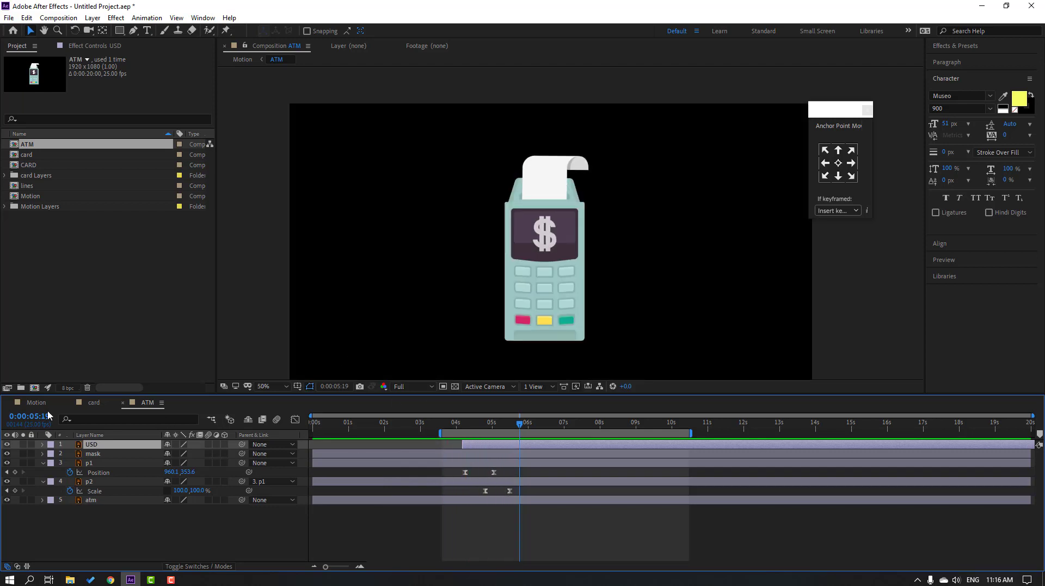
{"action": "left_click", "coordinate": [94, 445]}
Step: Stretch the USD opacity keyframes over more time and preview the slower blink
{"action": "key", "text": "t"}
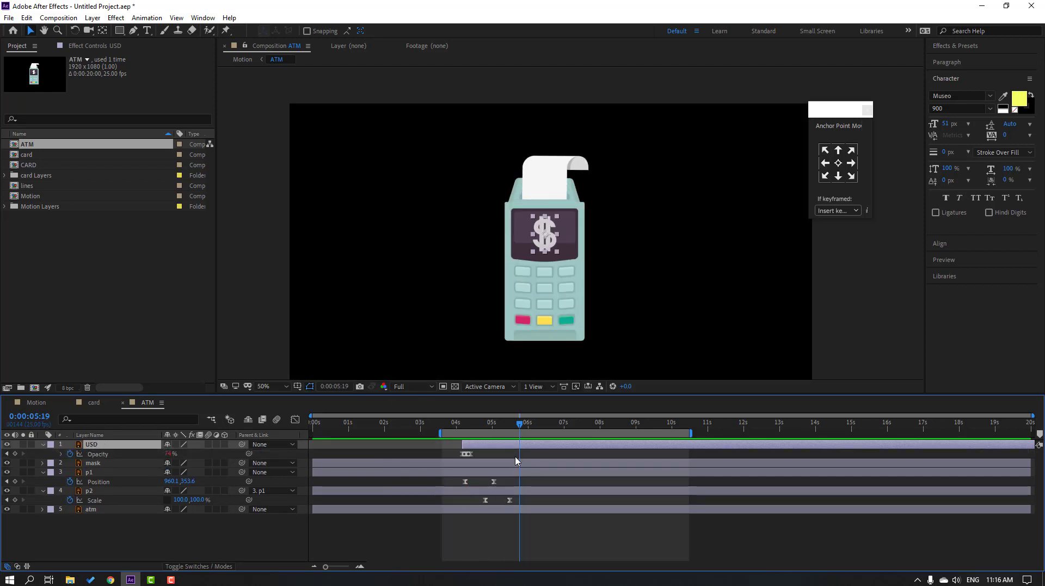
{"action": "left_click_drag", "start_coordinate": [489, 456], "coordinate": [450, 462]}
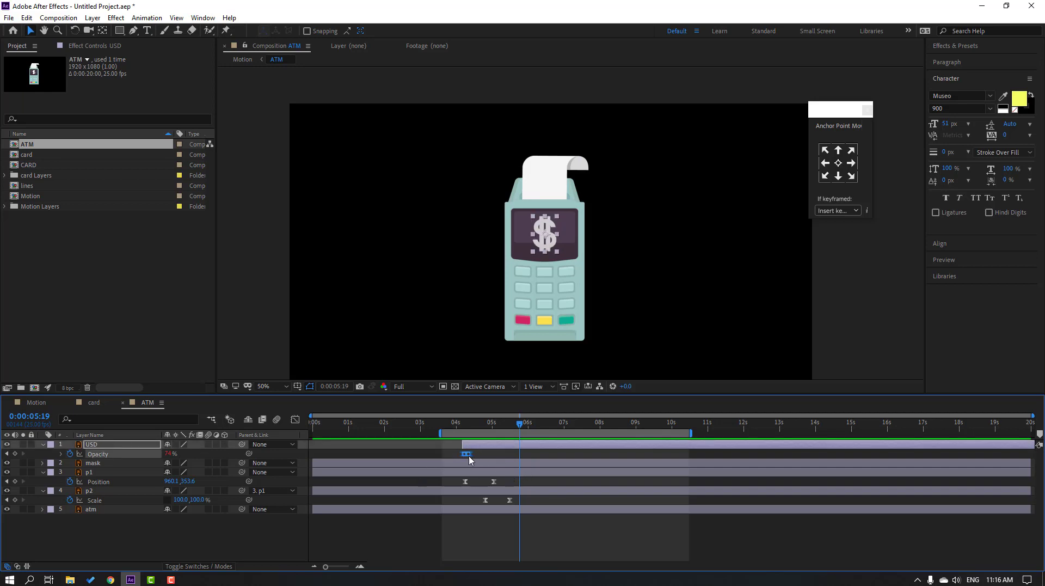
{"action": "left_click_drag", "start_coordinate": [471, 455], "coordinate": [481, 457]}
{"action": "left_click", "coordinate": [589, 532]}
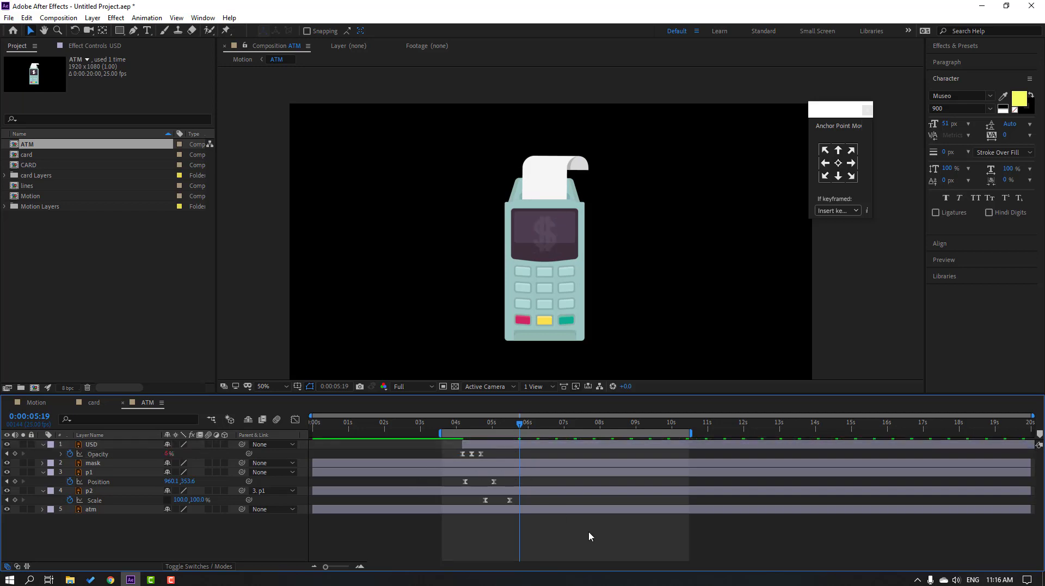
{"action": "key", "text": "space"}
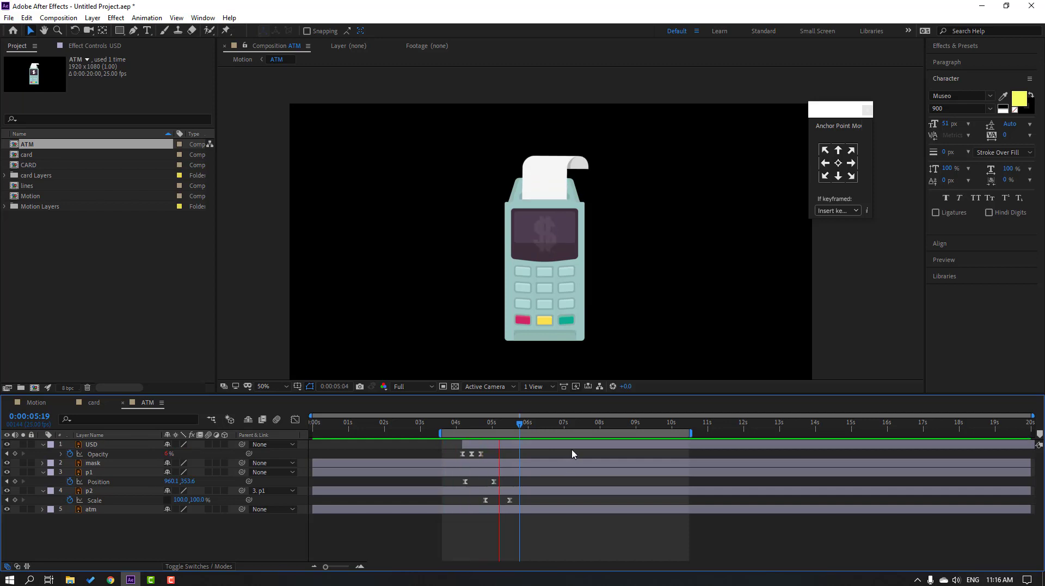
{"action": "key", "text": "space"}
Step: Switch to the Motion composition, set the viewer to Fit, and preview from the start
{"action": "left_click", "coordinate": [36, 403]}
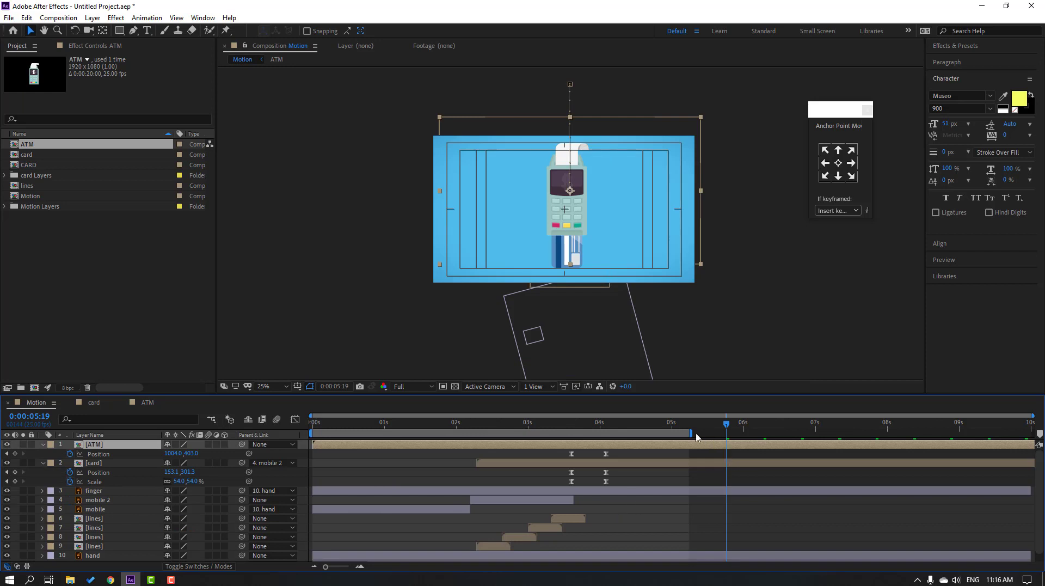
{"action": "mouse_move", "coordinate": [643, 426]}
{"action": "left_mouse_down"}
{"action": "mouse_move", "coordinate": [738, 427]}
{"action": "mouse_move", "coordinate": [745, 436]}
{"action": "left_mouse_up"}
{"action": "left_click", "coordinate": [264, 386]}
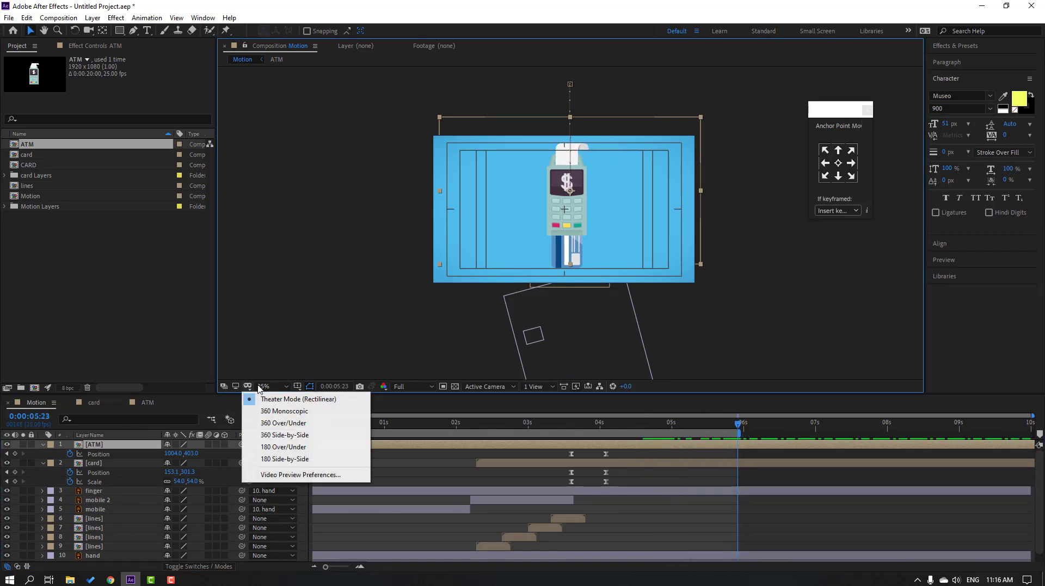
{"action": "left_click", "coordinate": [285, 202]}
{"action": "key", "text": "space"}
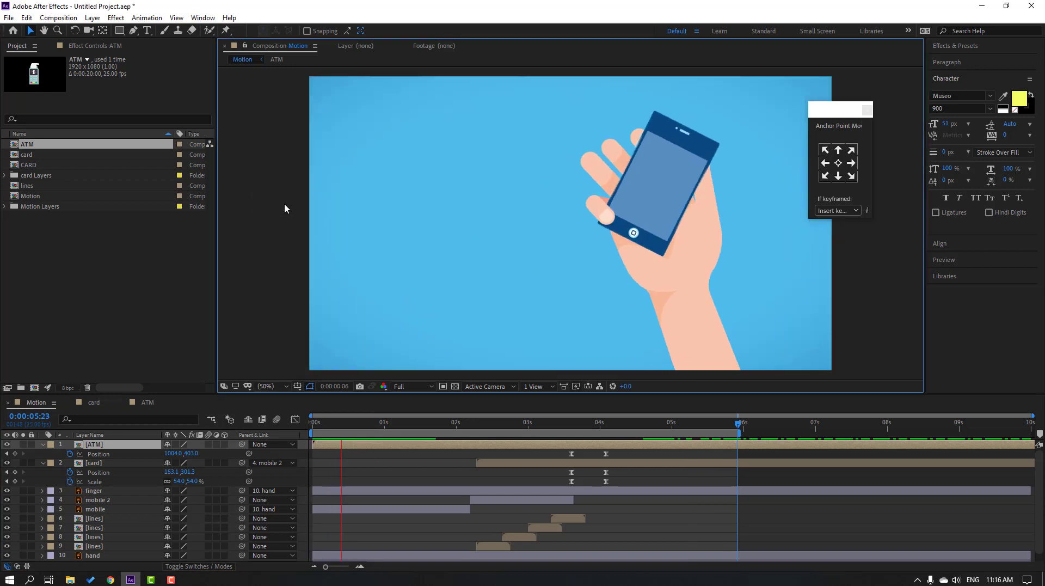
{"action": "left_click", "coordinate": [866, 110]}
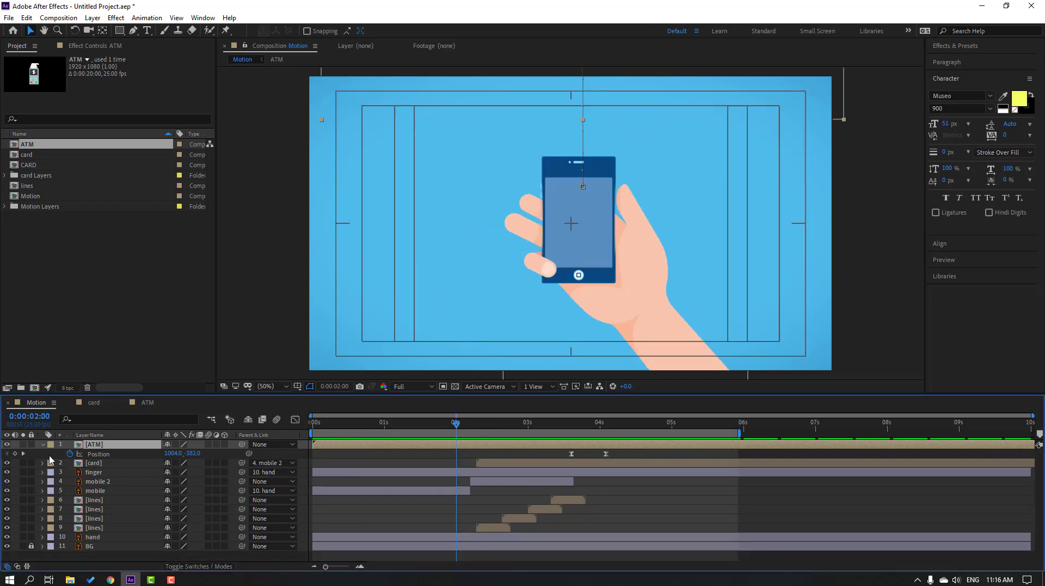
Step: Draw a large ellipse over the lower scene with the Ellipse Tool
{"action": "left_click", "coordinate": [43, 445]}
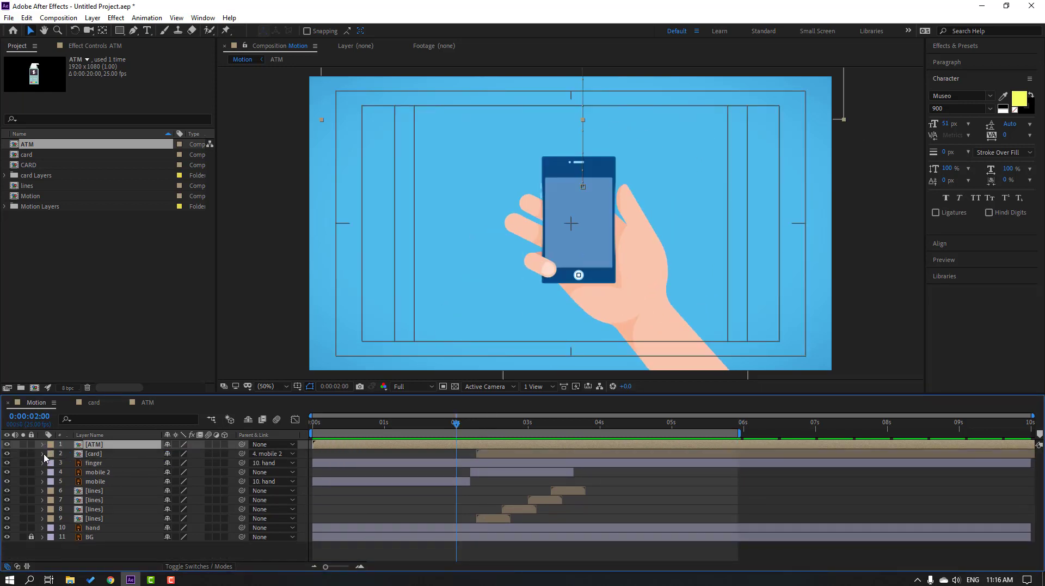
{"action": "left_click", "coordinate": [116, 554]}
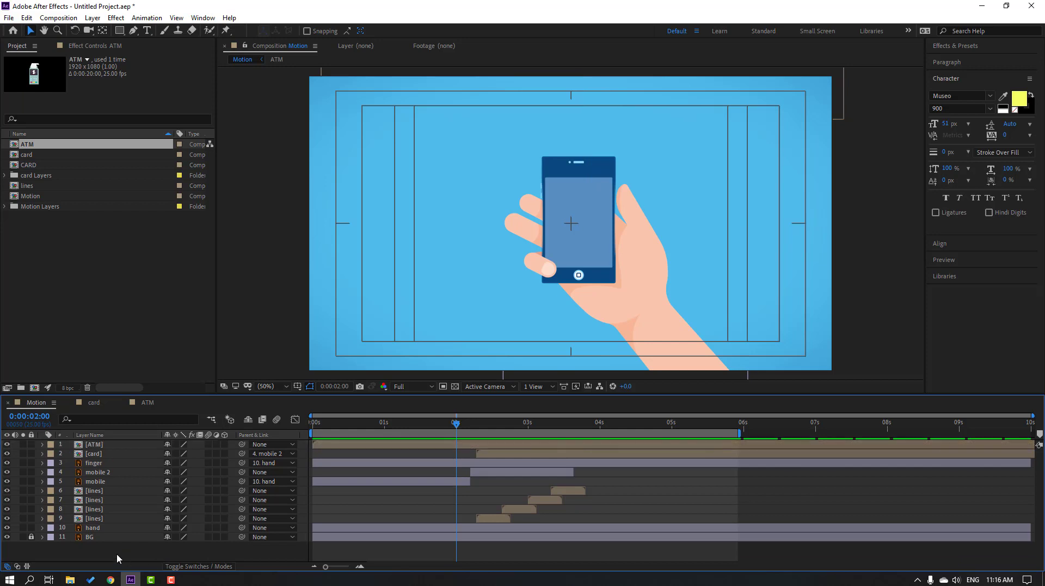
{"action": "left_click", "coordinate": [120, 34]}
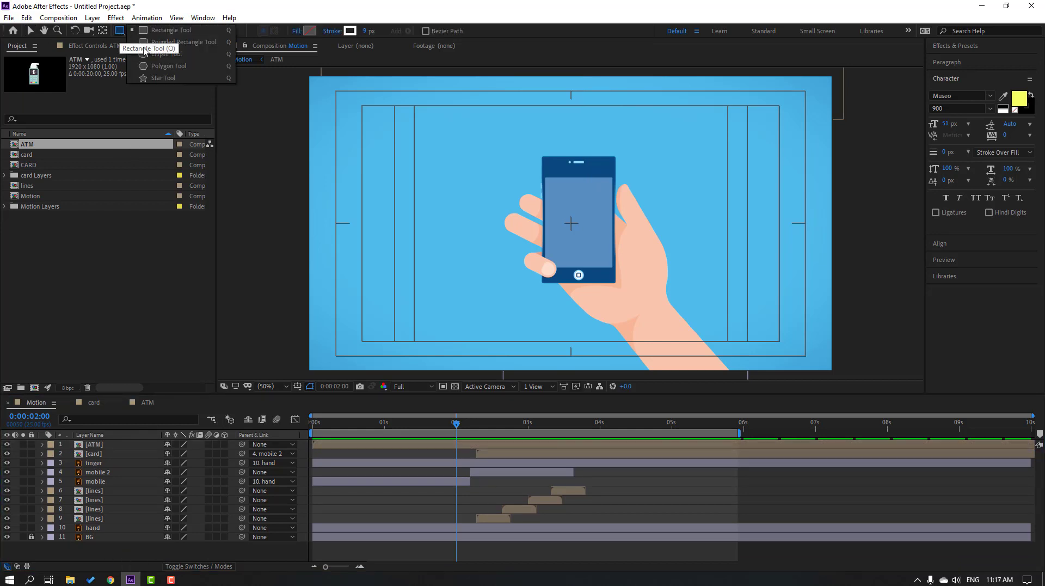
{"action": "left_click", "coordinate": [152, 54]}
{"action": "scroll", "coordinate": [608, 253], "scroll_direction": "down", "scroll_amount": 1}
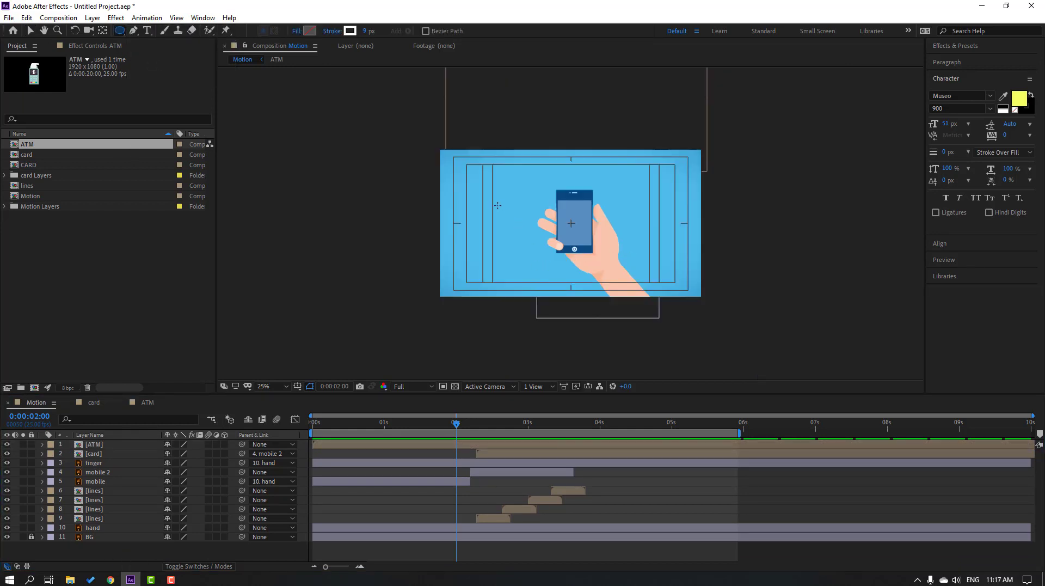
{"action": "left_click_drag", "start_coordinate": [498, 206], "coordinate": [696, 354]}
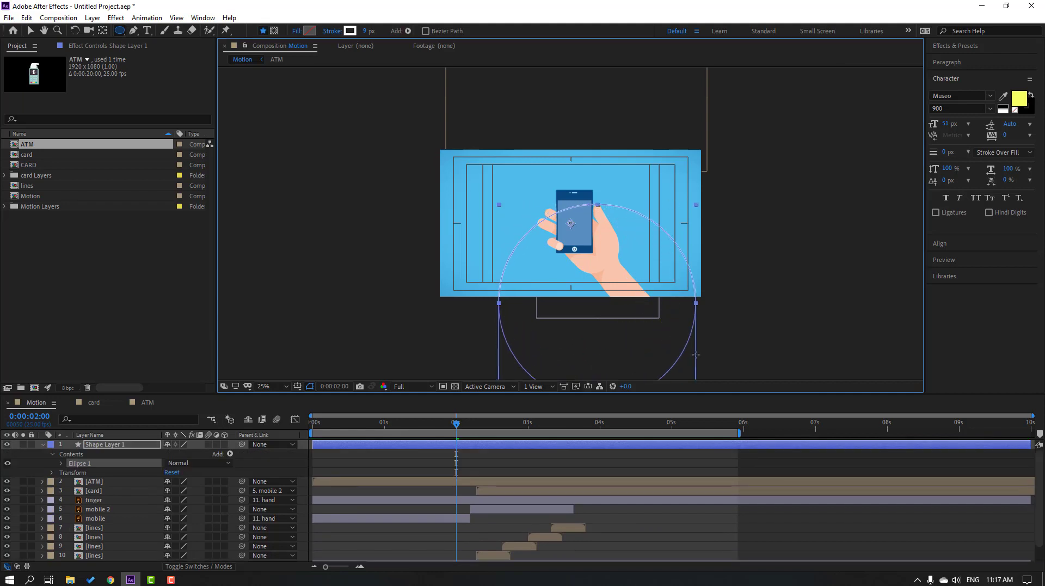
{"action": "key", "text": "v"}
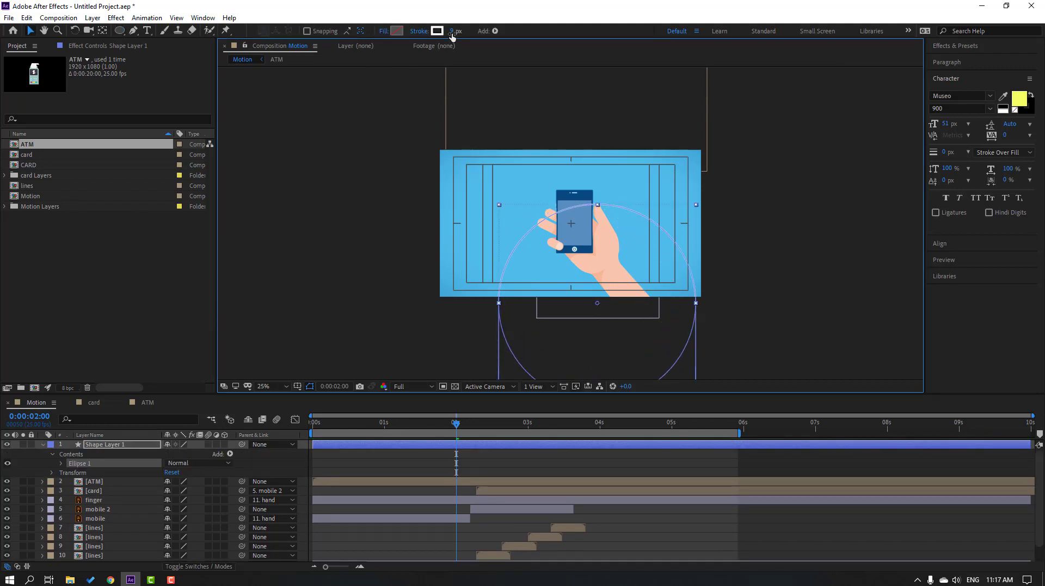
Step: Give the circle a 0 px stroke and a light-blue 67C5EE fill
{"action": "left_click", "coordinate": [452, 33]}
{"action": "type", "text": "0"}
{"action": "key", "text": "Return"}
{"action": "left_click", "coordinate": [397, 31]}
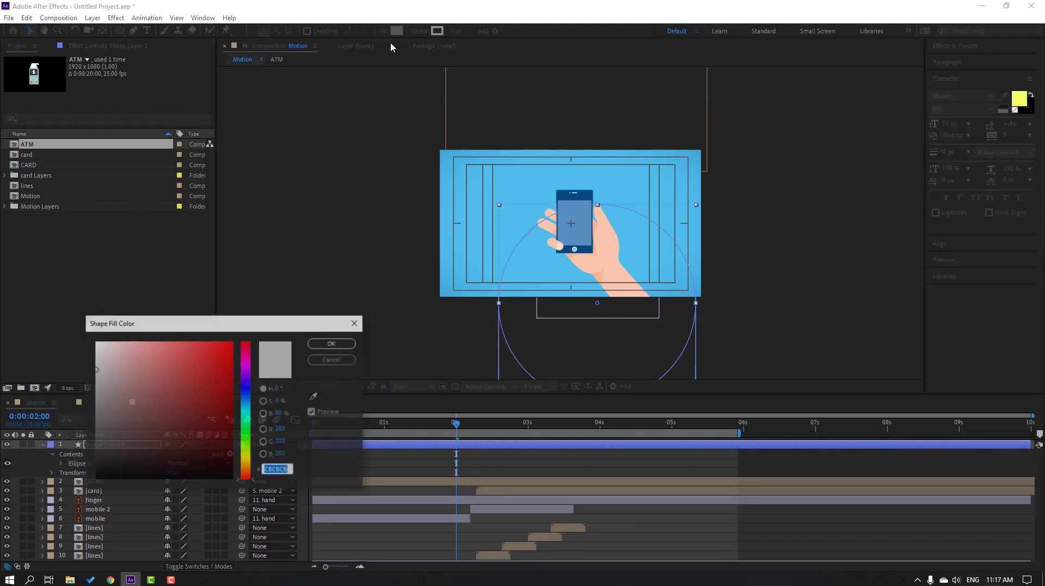
{"action": "left_click", "coordinate": [315, 396]}
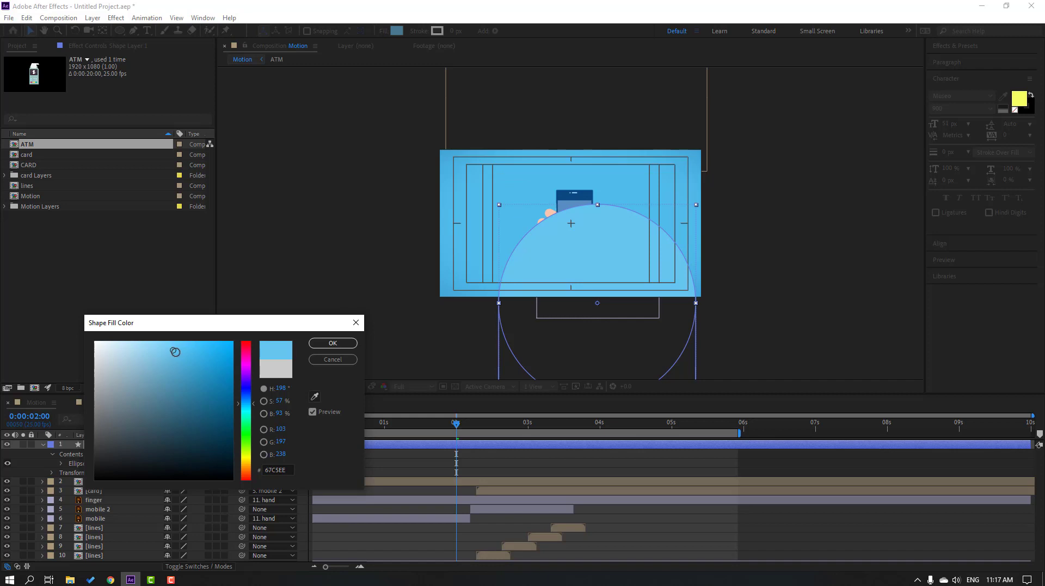
{"action": "left_click", "coordinate": [332, 342]}
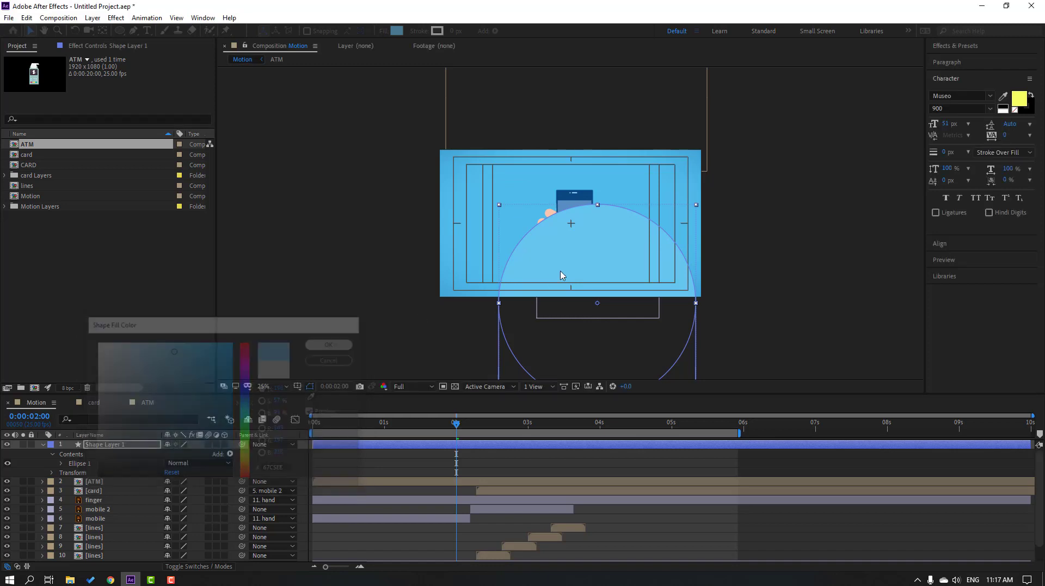
Step: Move the circle layer between the hand and BG layers and shift it lower
{"action": "left_click", "coordinate": [43, 445]}
{"action": "left_click_drag", "start_coordinate": [116, 448], "coordinate": [129, 543]}
{"action": "left_click_drag", "start_coordinate": [586, 278], "coordinate": [540, 298]}
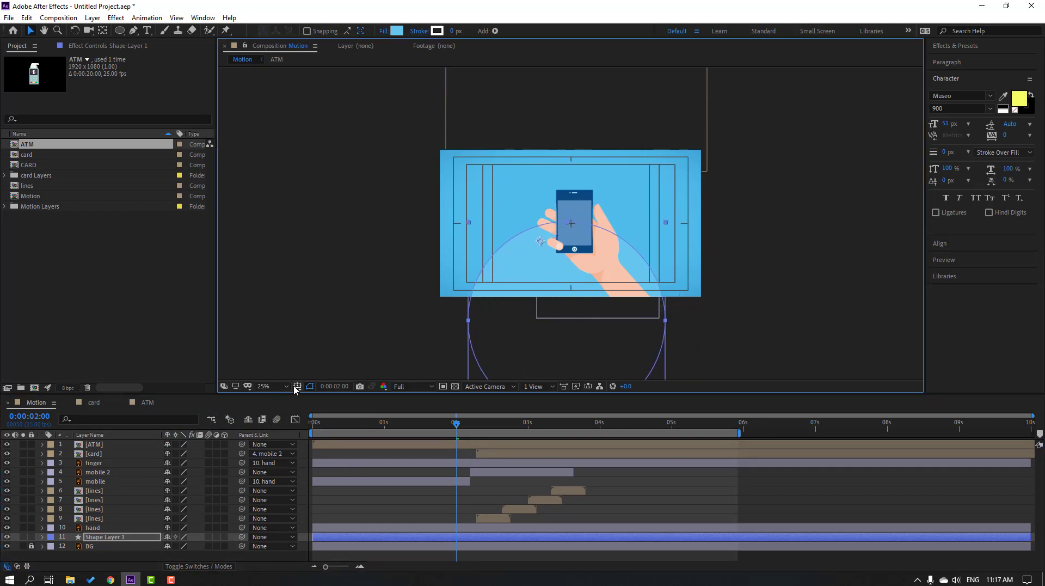
Step: Turn off the Title/Action Safe guides and scrub to where the card slides in
{"action": "left_click", "coordinate": [298, 386]}
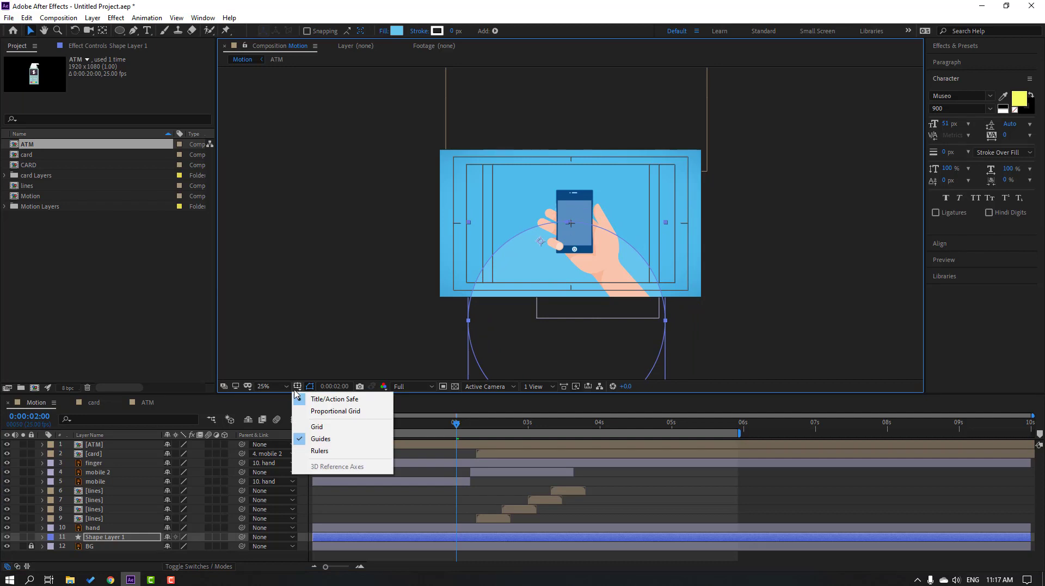
{"action": "left_click", "coordinate": [346, 401]}
{"action": "left_click", "coordinate": [656, 493]}
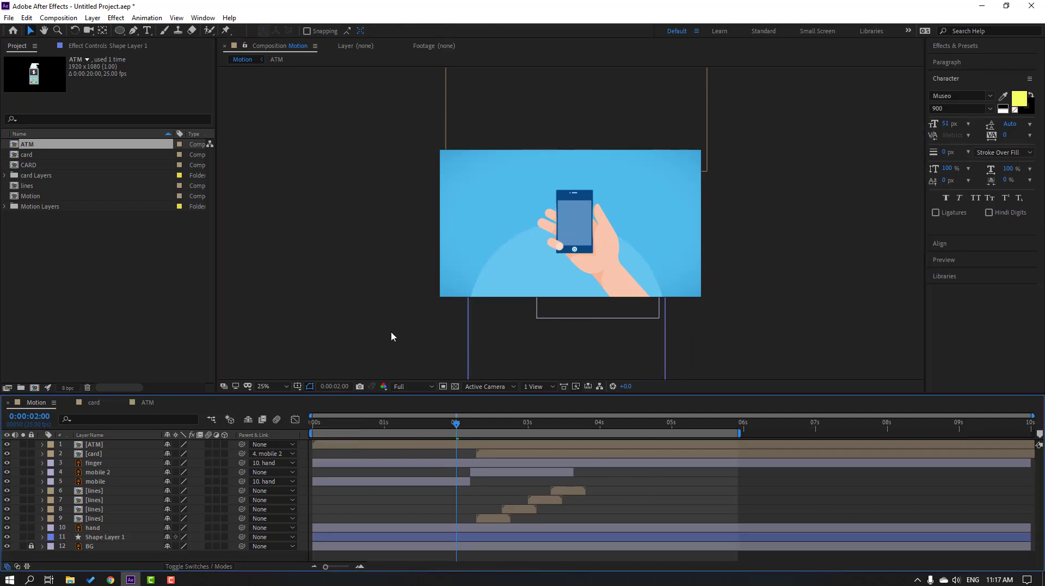
{"action": "scroll", "coordinate": [393, 333], "scroll_direction": "up", "scroll_amount": 1}
{"action": "left_click_drag", "start_coordinate": [457, 420], "coordinate": [558, 411]}
Step: Keyframe the circle's Position rising from 736, 1248 below the frame to 736, 468
{"action": "left_click", "coordinate": [99, 537]}
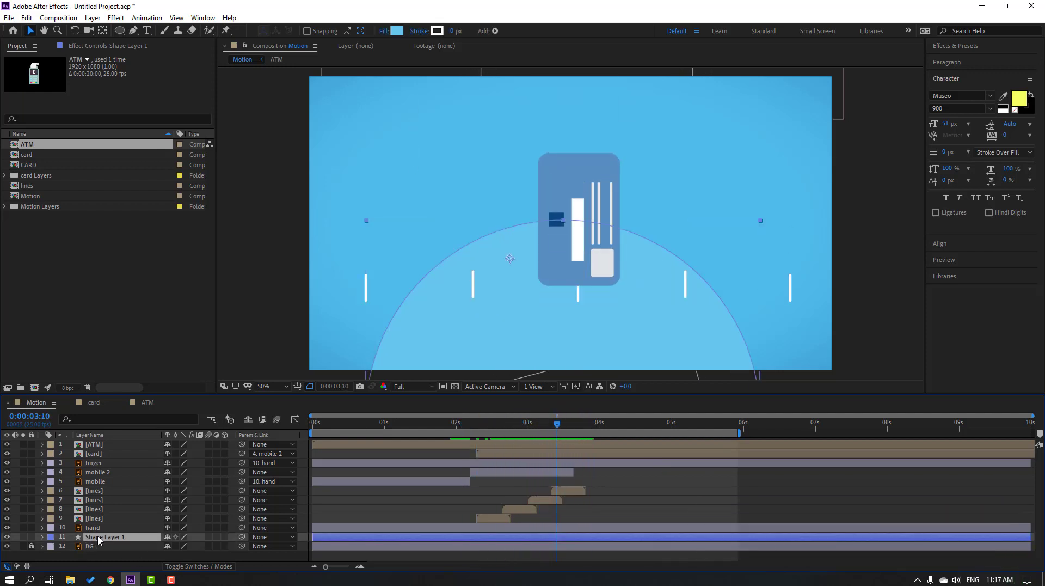
{"action": "key", "text": "p"}
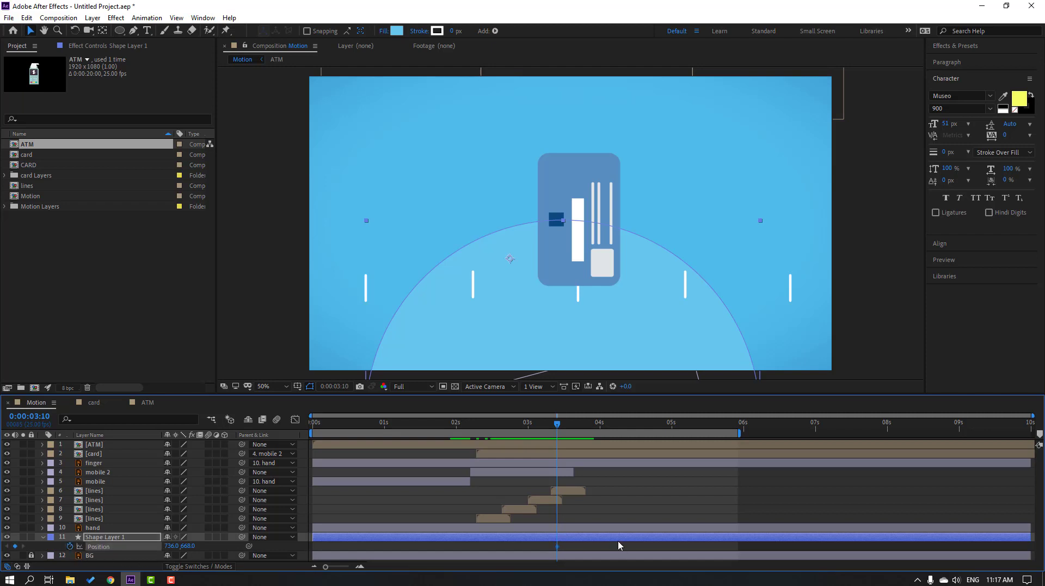
{"action": "left_click_drag", "start_coordinate": [557, 546], "coordinate": [598, 545]}
{"action": "left_click_drag", "start_coordinate": [189, 549], "coordinate": [506, 533]}
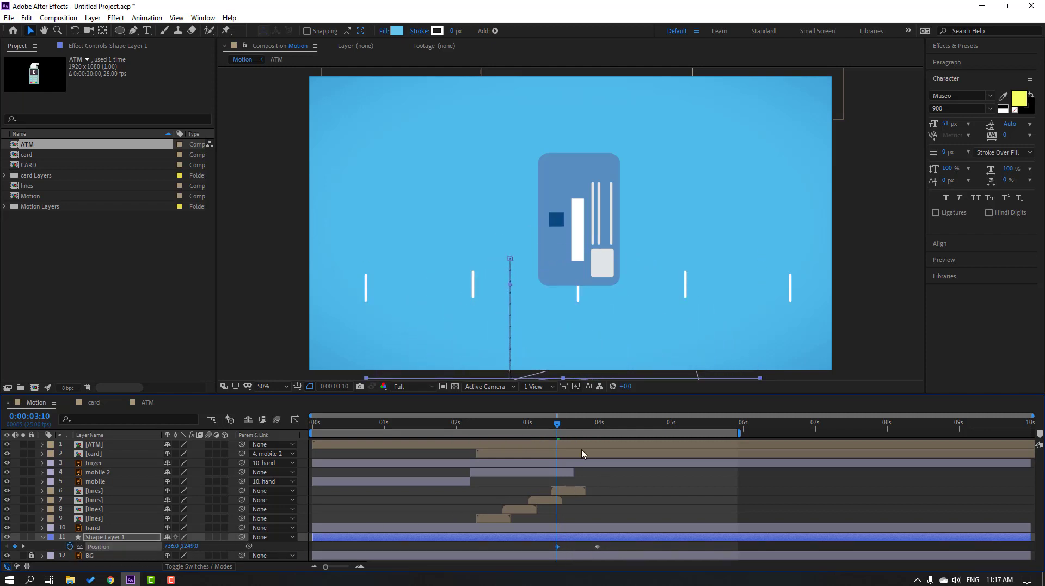
{"action": "left_click_drag", "start_coordinate": [548, 426], "coordinate": [617, 427]}
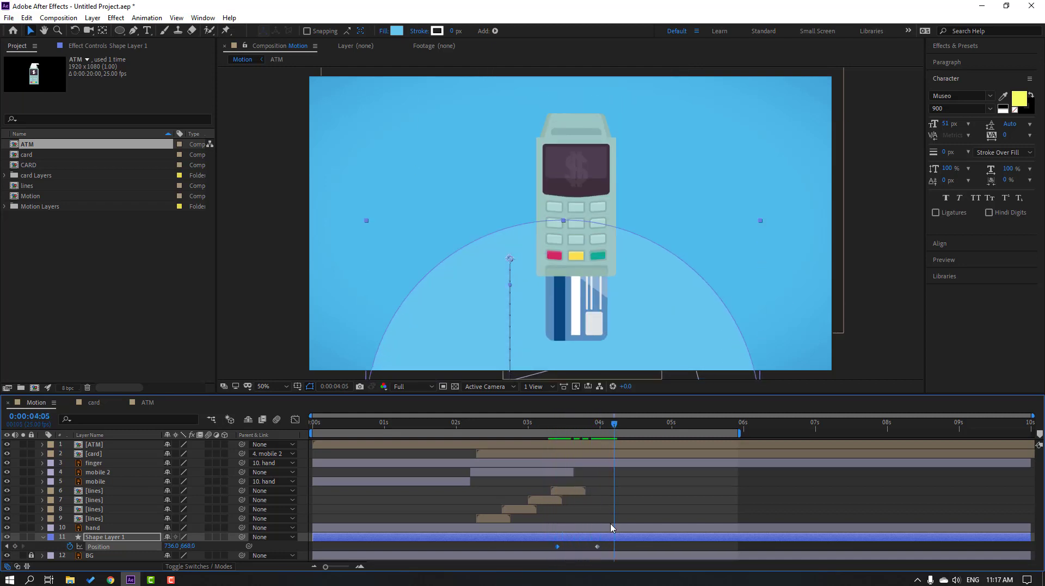
Step: Apply Easy Ease to both circle Position keyframes and preview from about 2.6 seconds
{"action": "left_click_drag", "start_coordinate": [615, 544], "coordinate": [552, 553]}
{"action": "right_click", "coordinate": [558, 547]}
{"action": "left_click", "coordinate": [707, 468]}
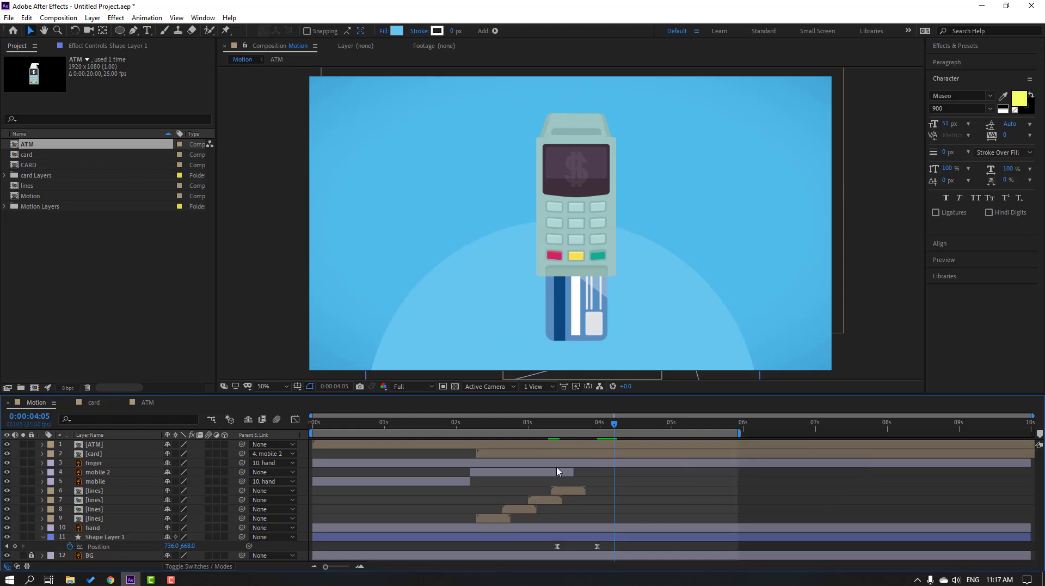
{"action": "left_click_drag", "start_coordinate": [313, 434], "coordinate": [497, 434]}
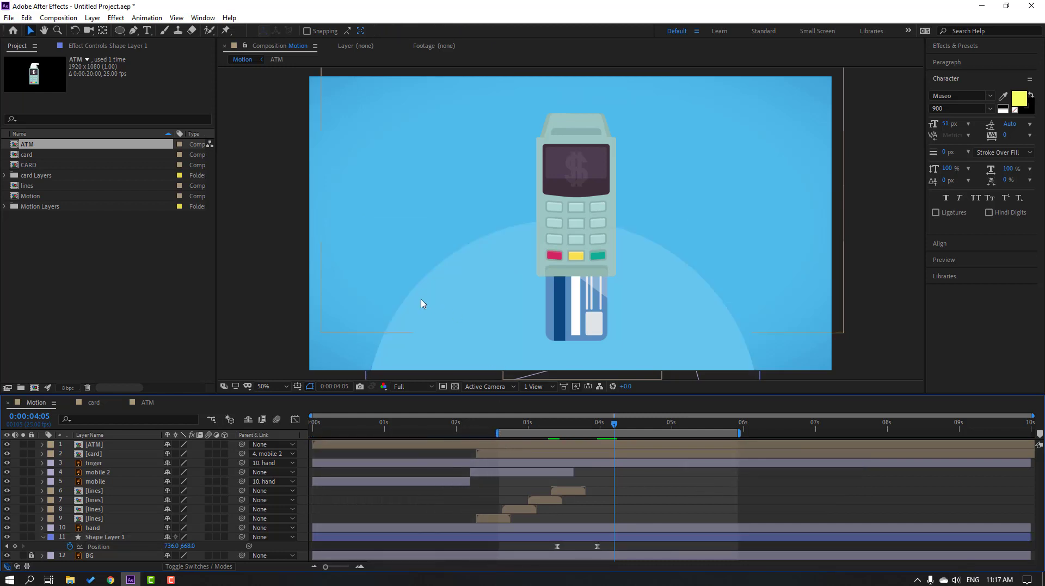
{"action": "scroll", "coordinate": [423, 304], "scroll_direction": "down", "scroll_amount": 2}
{"action": "key", "text": "space"}
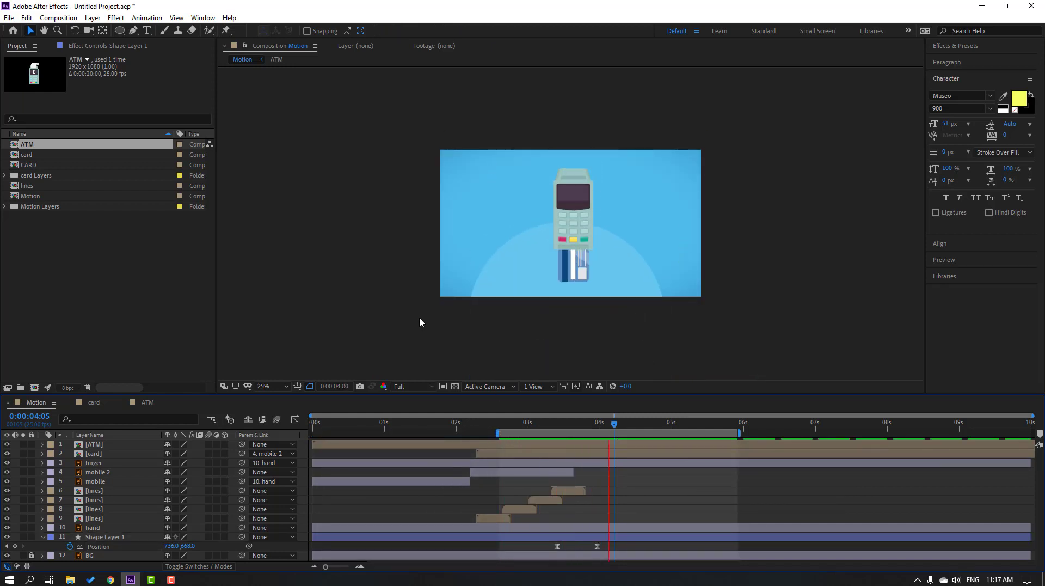
{"action": "key", "text": "space"}
{"action": "left_click", "coordinate": [602, 545]}
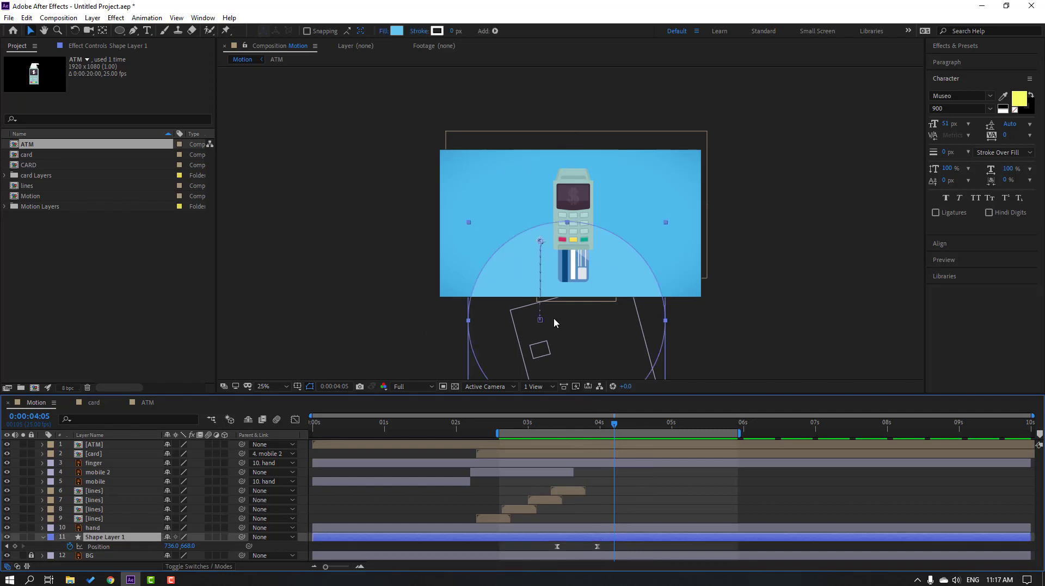